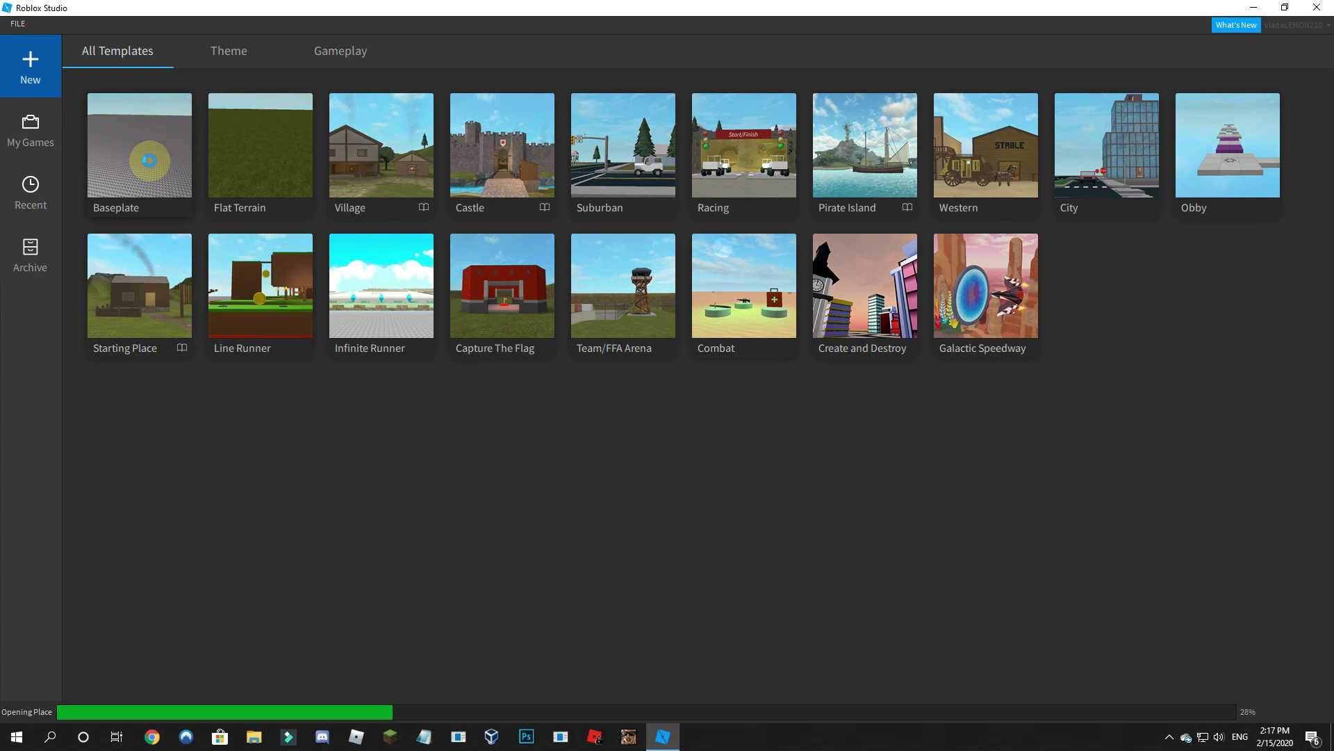
right_click(272, 2)
left_click(261, 4)
right_click(249, 5)
left_click(235, 6)
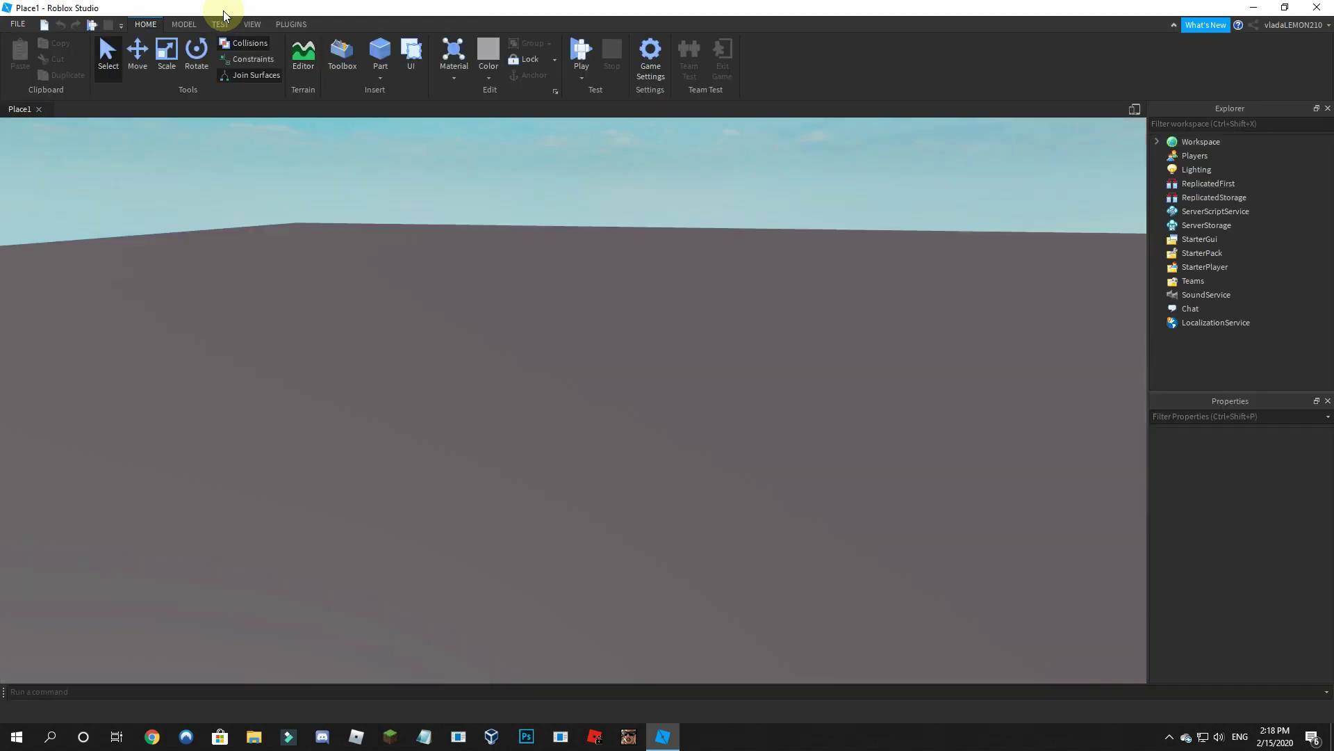
Step: Set the background of the Toolbox model thumbnails to None
right_click_drag(623, 152, 665, 191)
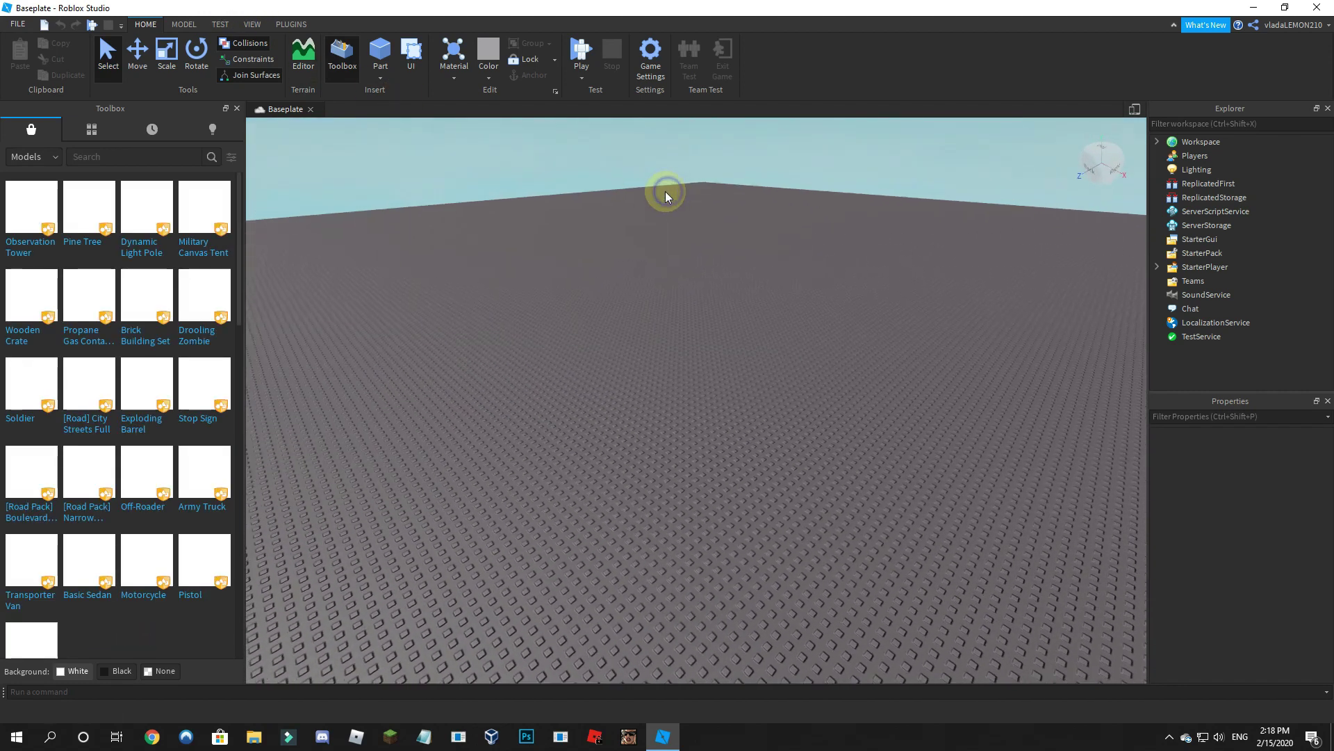
left_click(158, 670)
Step: Select the Baseplate in the Workspace and set its color to a dark yellow of 200, 200, 0
left_click(1158, 142)
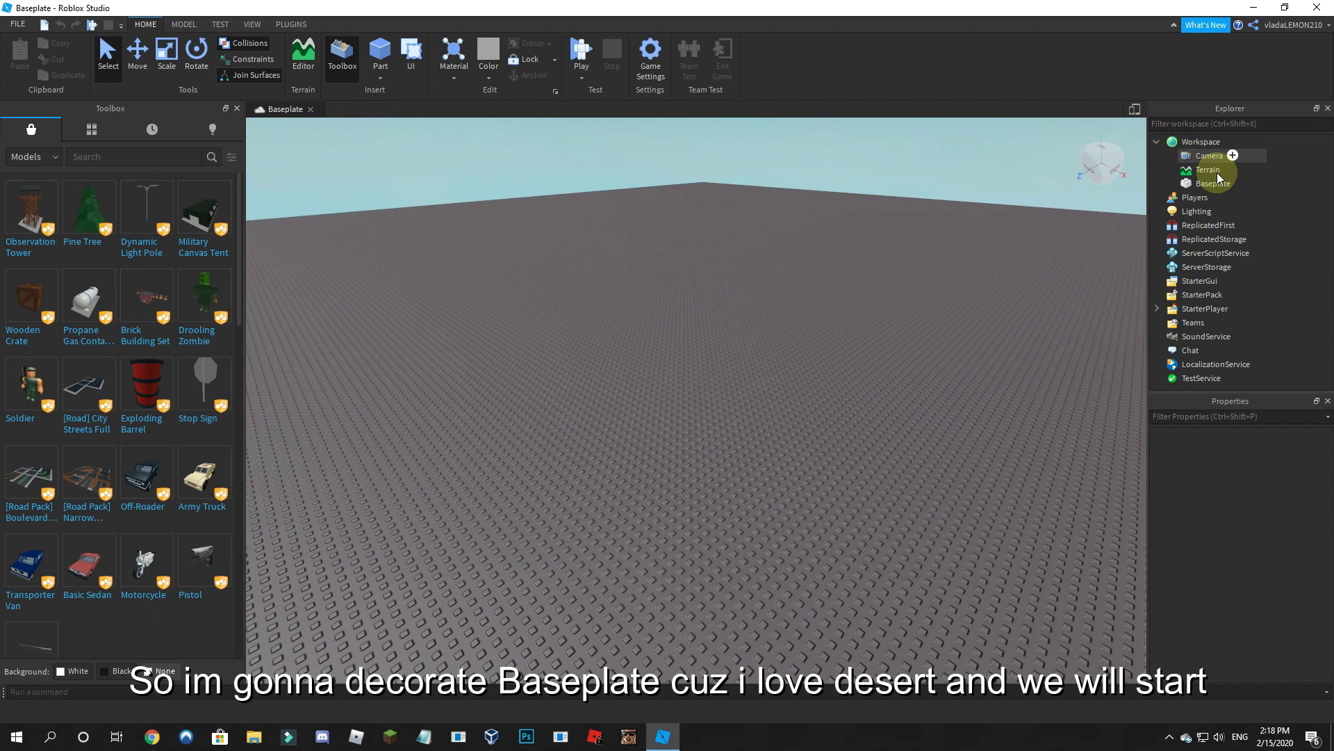
left_click(1192, 183)
right_click_drag(833, 245, 857, 281)
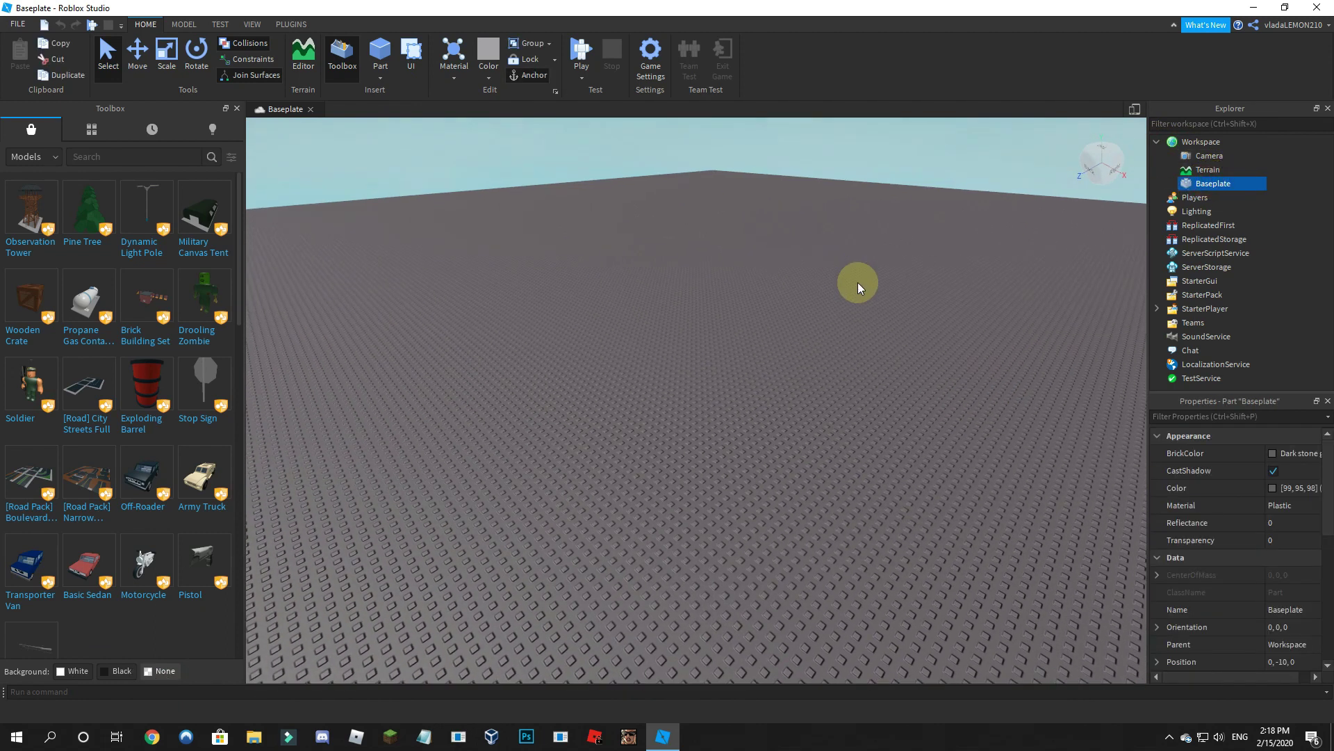
left_click(1269, 488)
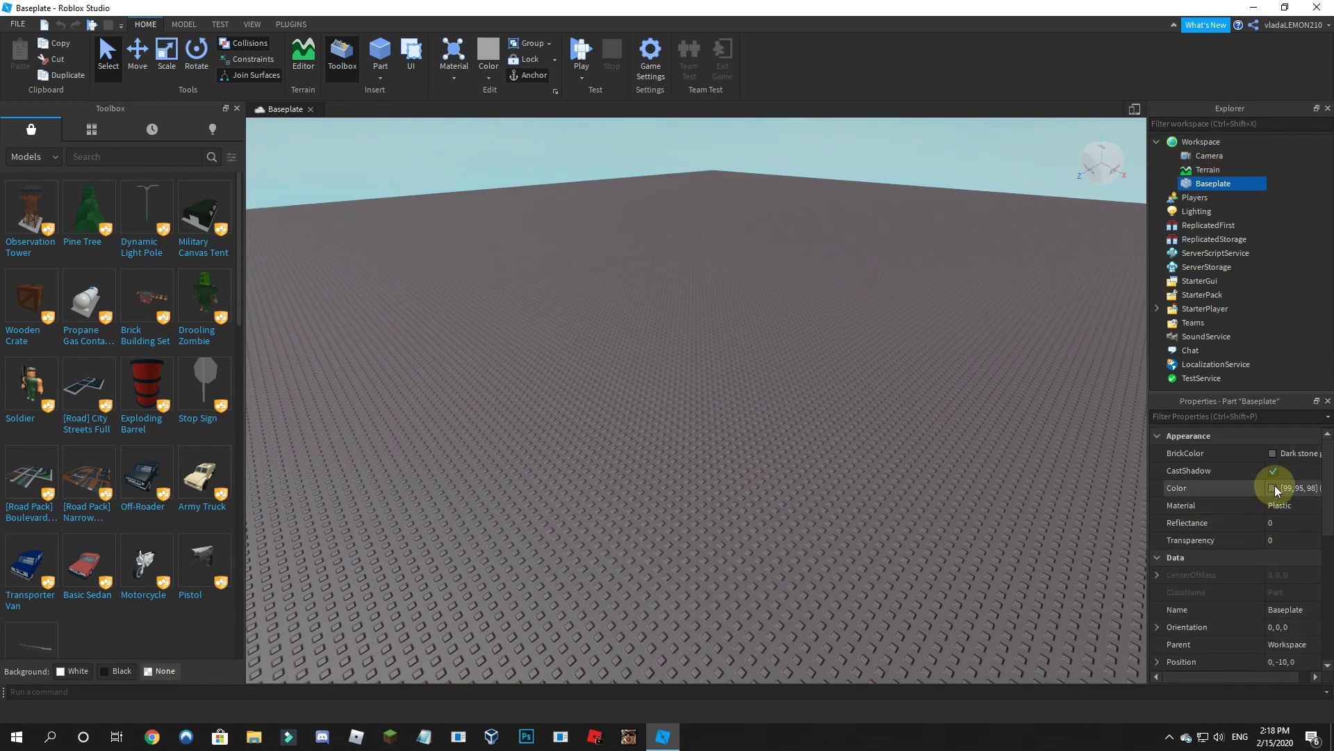
left_click(638, 329)
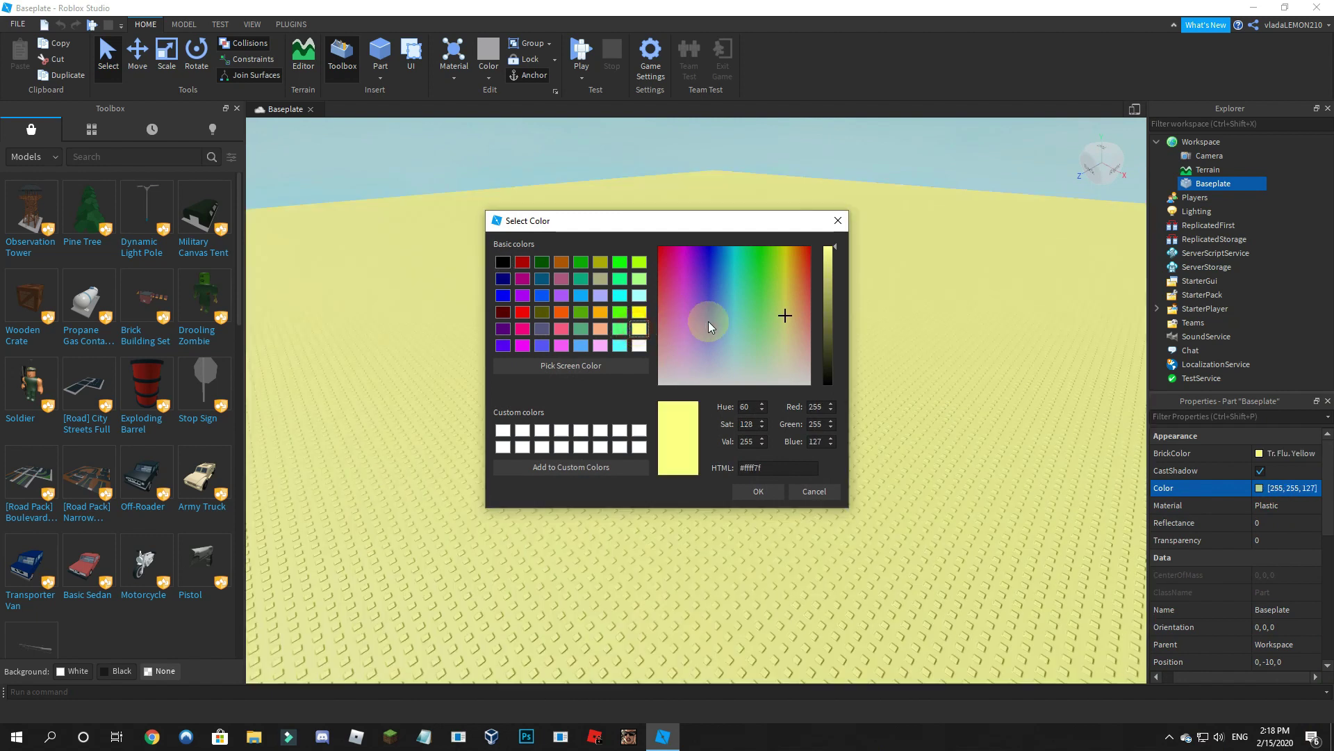
left_click(638, 313)
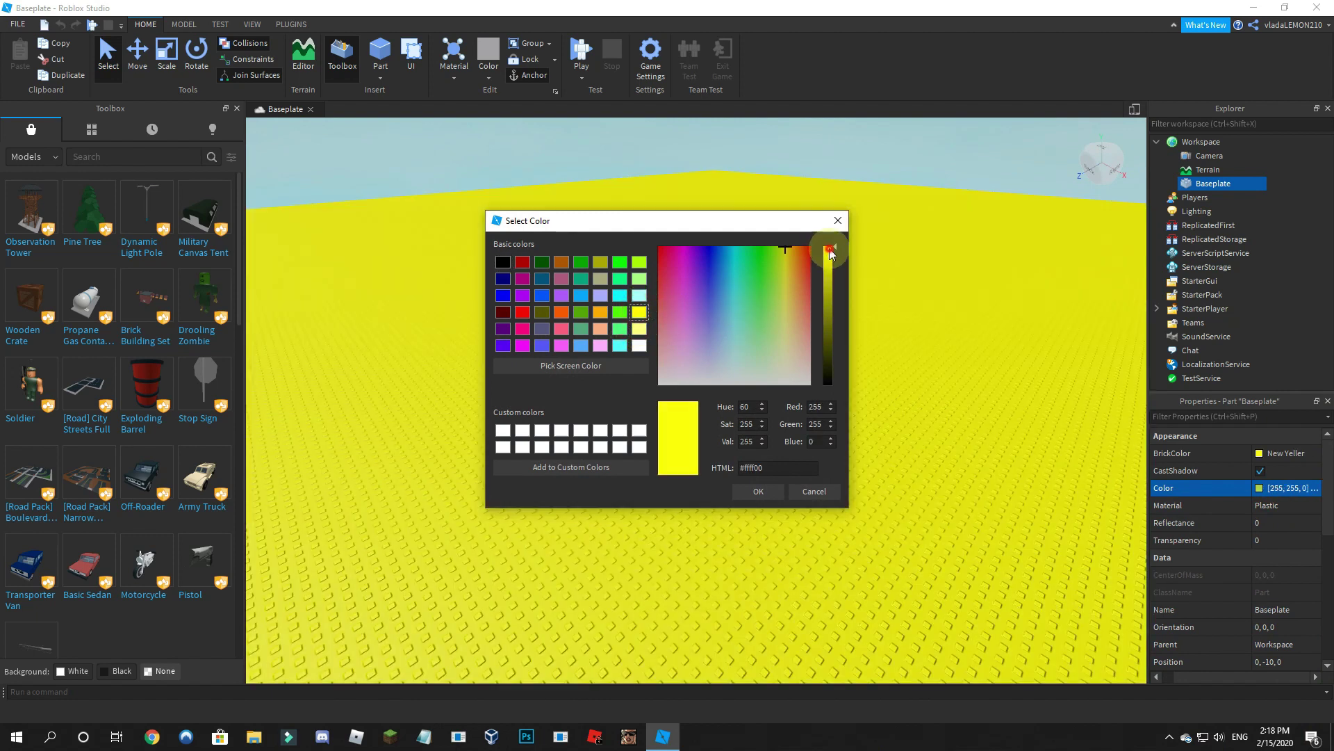
left_click_drag(831, 259, 832, 282)
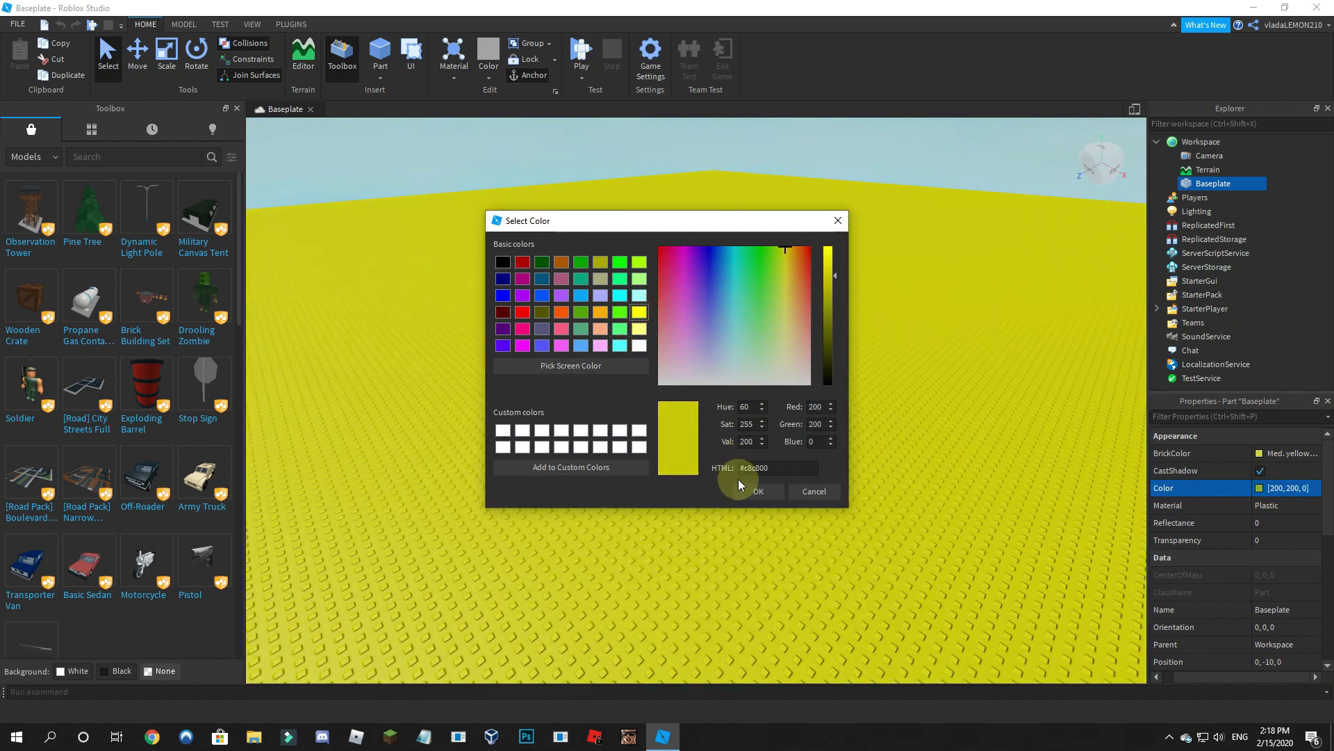
left_click(757, 493)
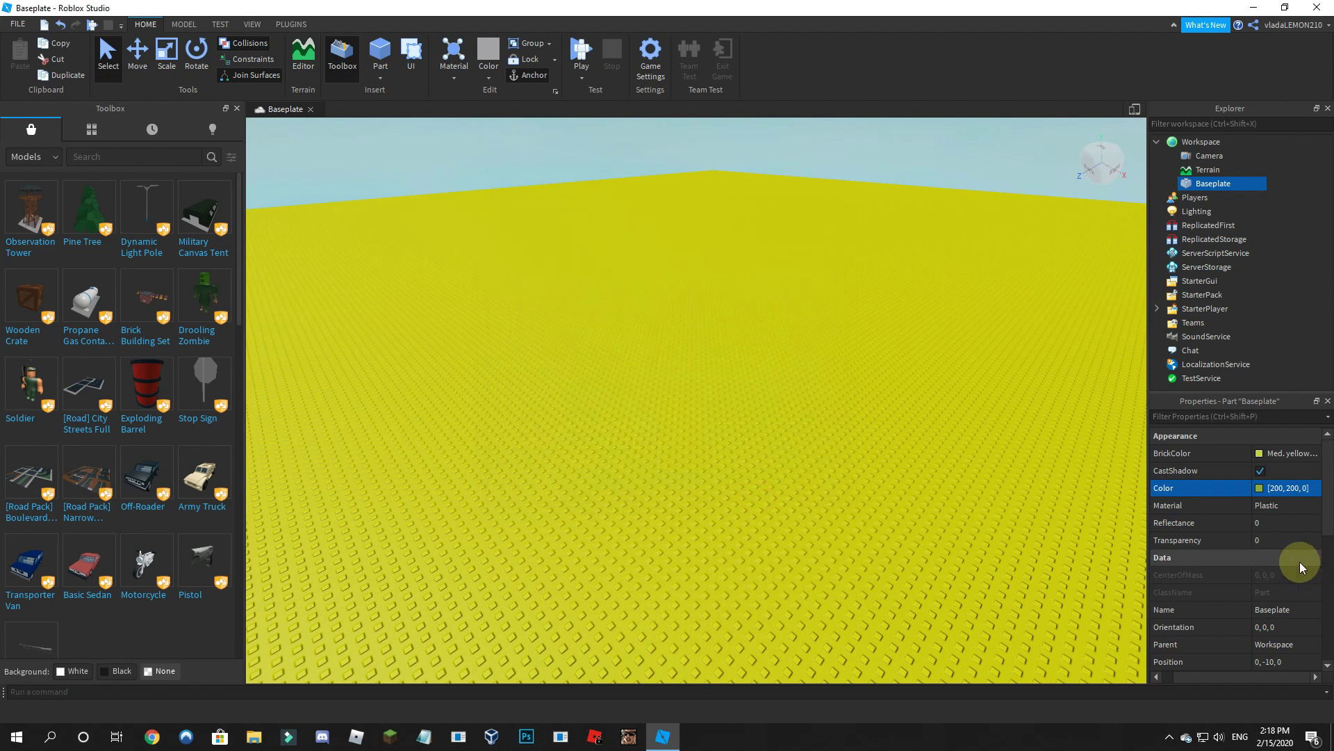
Step: Change the Baseplate's material to Sand
left_click(1303, 510)
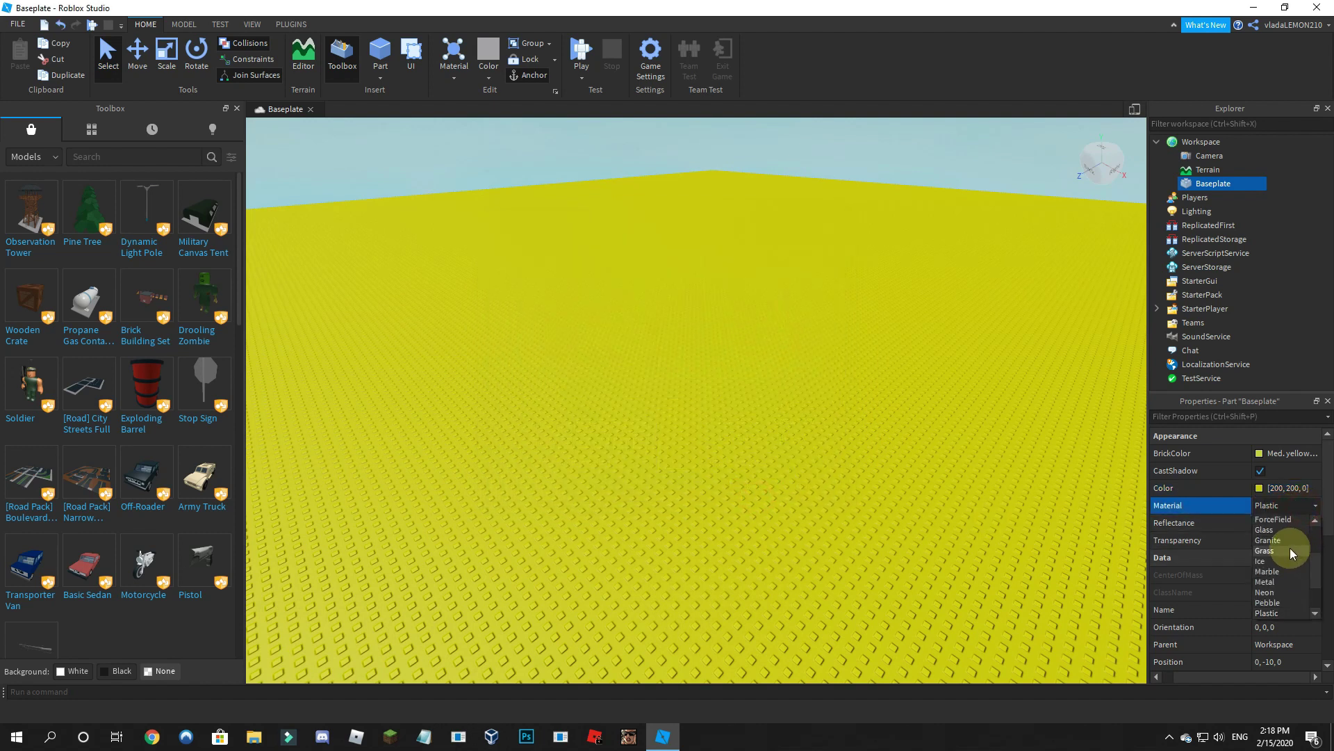
scroll(1291, 556, "down", 2)
left_click(1278, 573)
right_click_drag(906, 574, 998, 531)
Step: Dismiss the color picker and enter 210, 200, 0 as the Baseplate's color
left_click(1262, 487)
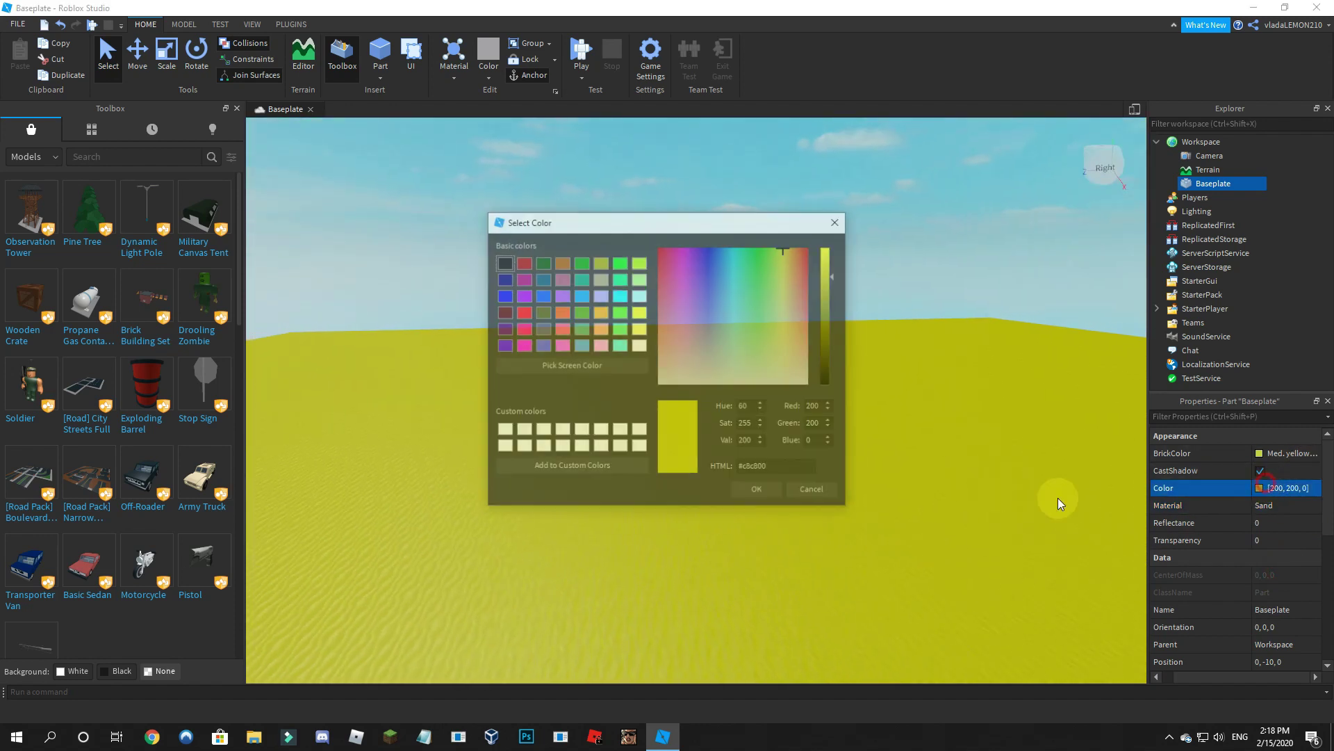
left_click(817, 485)
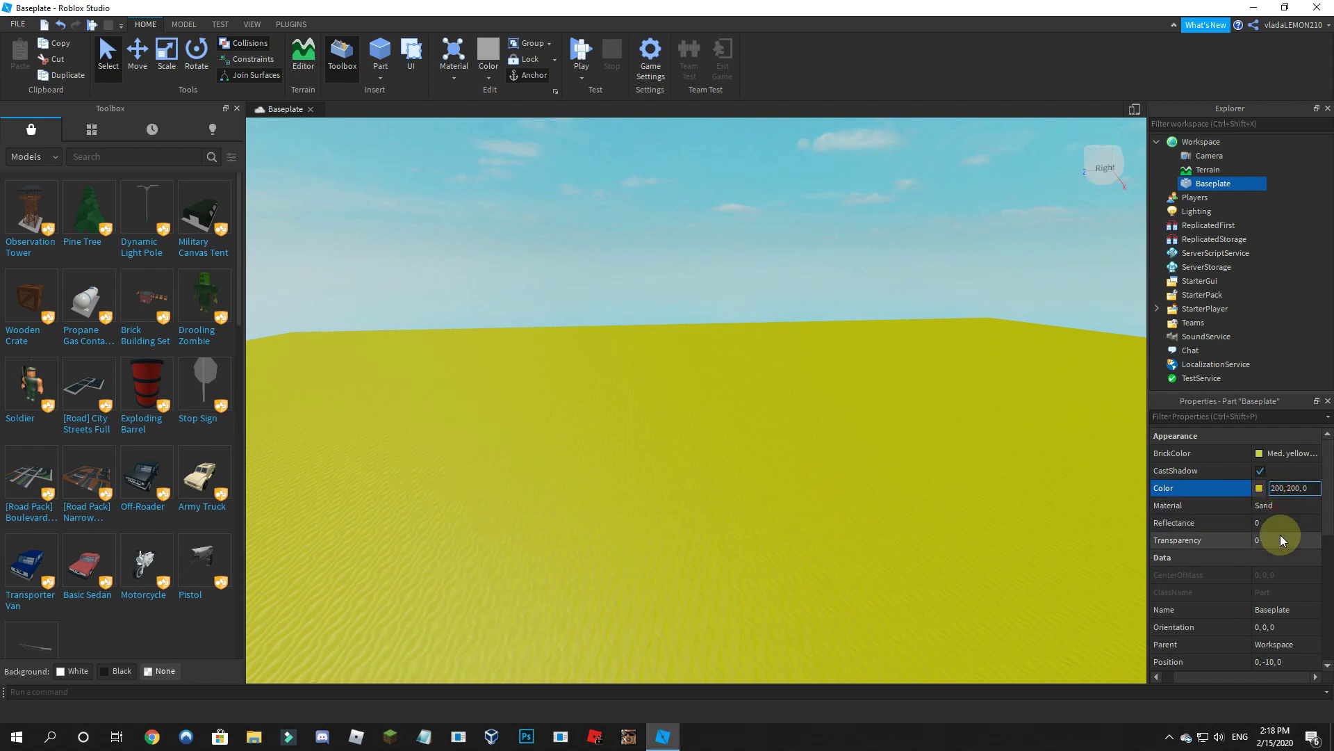
key("BackSpace")
key("BackSpace")
type("10")
key("Return")
right_click_drag(969, 466, 941, 474)
Step: Raise the red component of the Baseplate's color so the value reads 220, 200, 0
left_click(1279, 490)
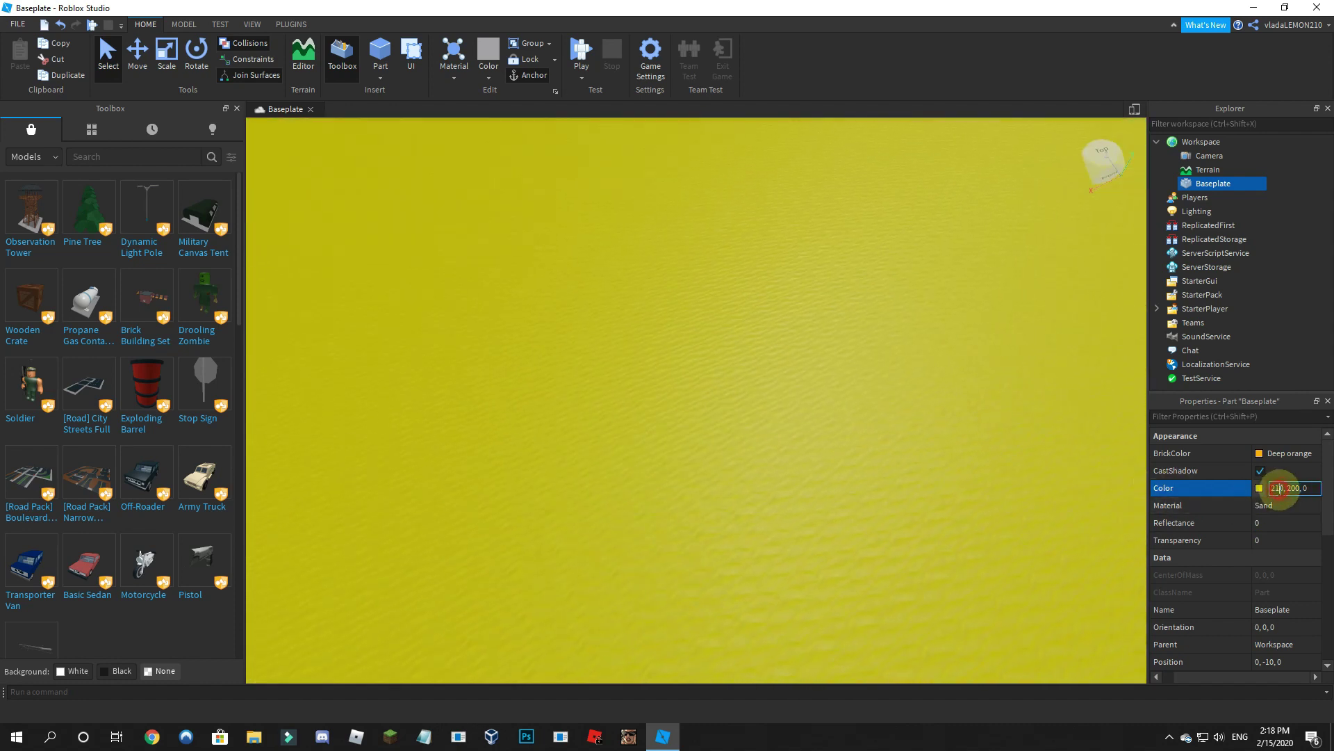
key("BackSpace")
type("2")
key("Return")
Step: Set the Baseplate's color to a sandy orange-yellow of 250, 200, 0 and deselect it
right_click_drag(677, 521, 721, 487)
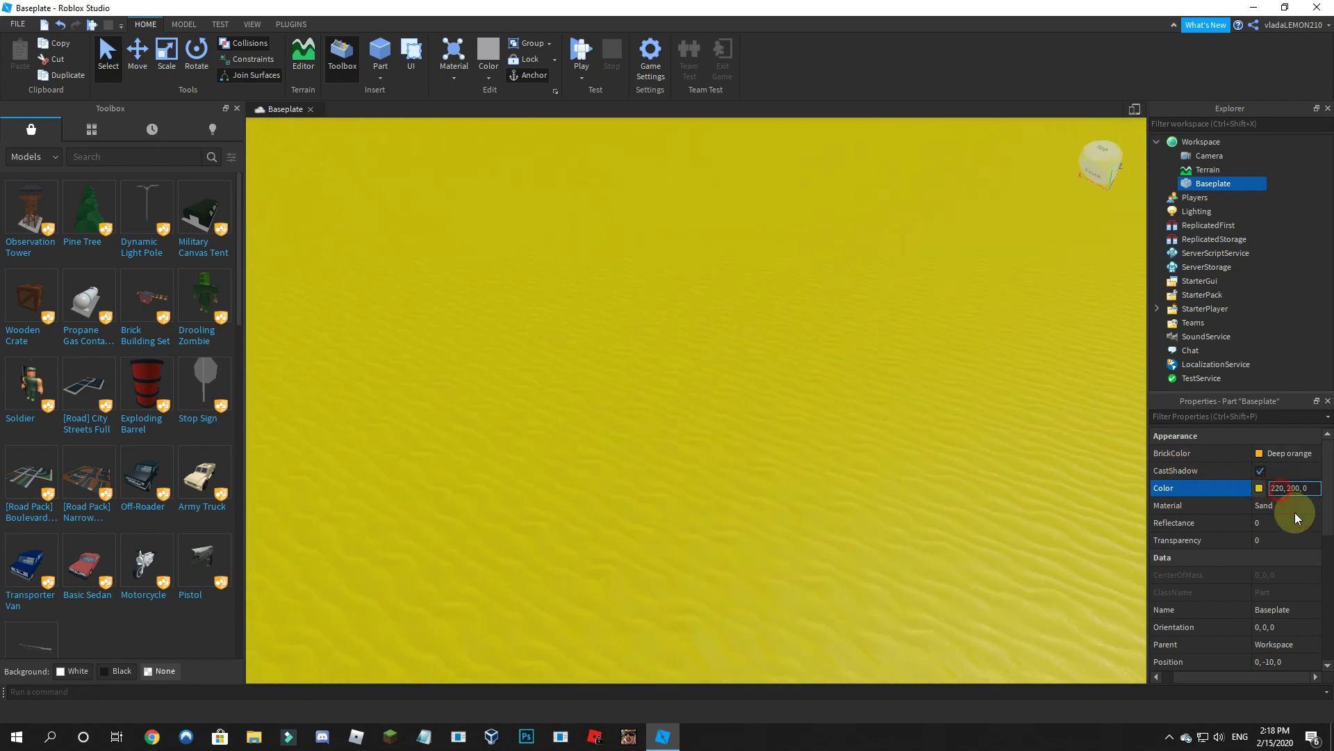
key("BackSpace")
type("5")
key("Return")
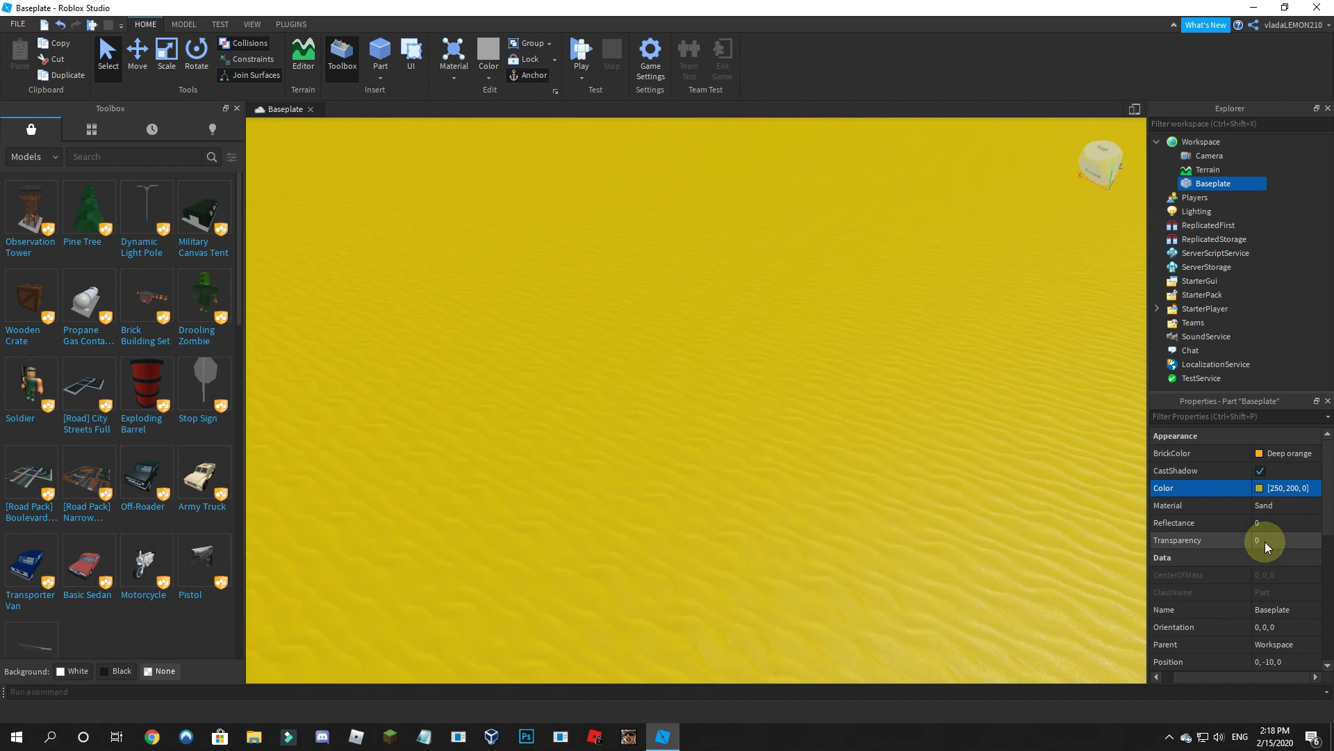
right_click_drag(840, 465, 799, 482)
left_click(840, 463)
right_click_drag(769, 575, 769, 575)
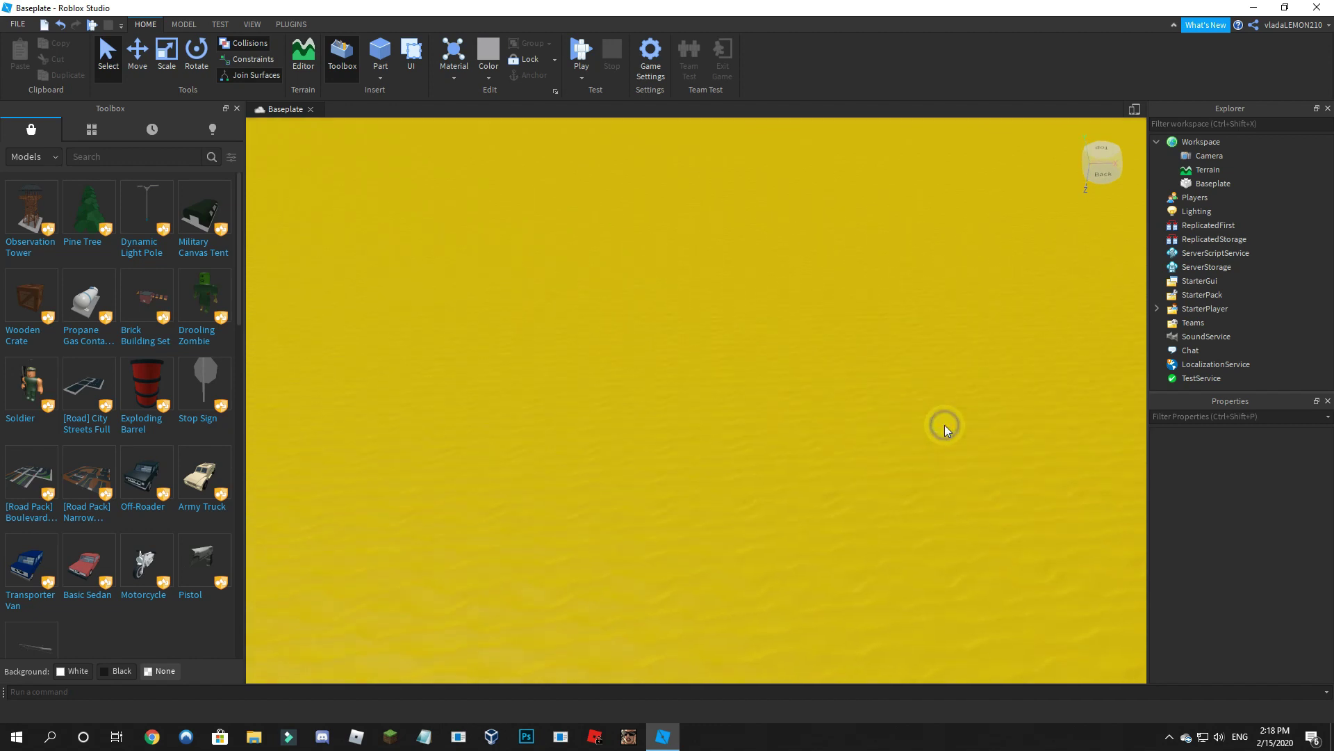
right_click_drag(777, 448, 777, 449)
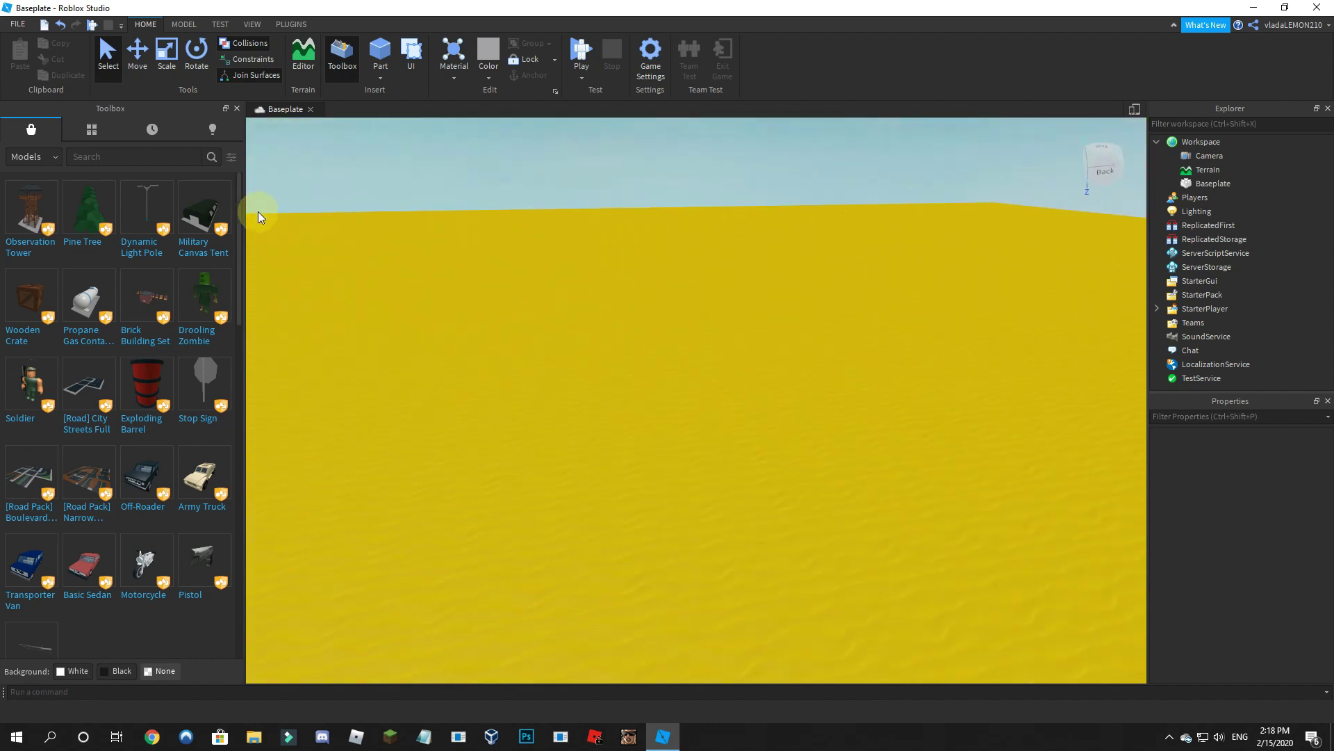
left_click(82, 157)
type("NOC")
key("Return")
Step: Search the Toolbox models for NPC and insert the yellow NPC with the blue torso and green legs
left_click(107, 159)
type("NPC")
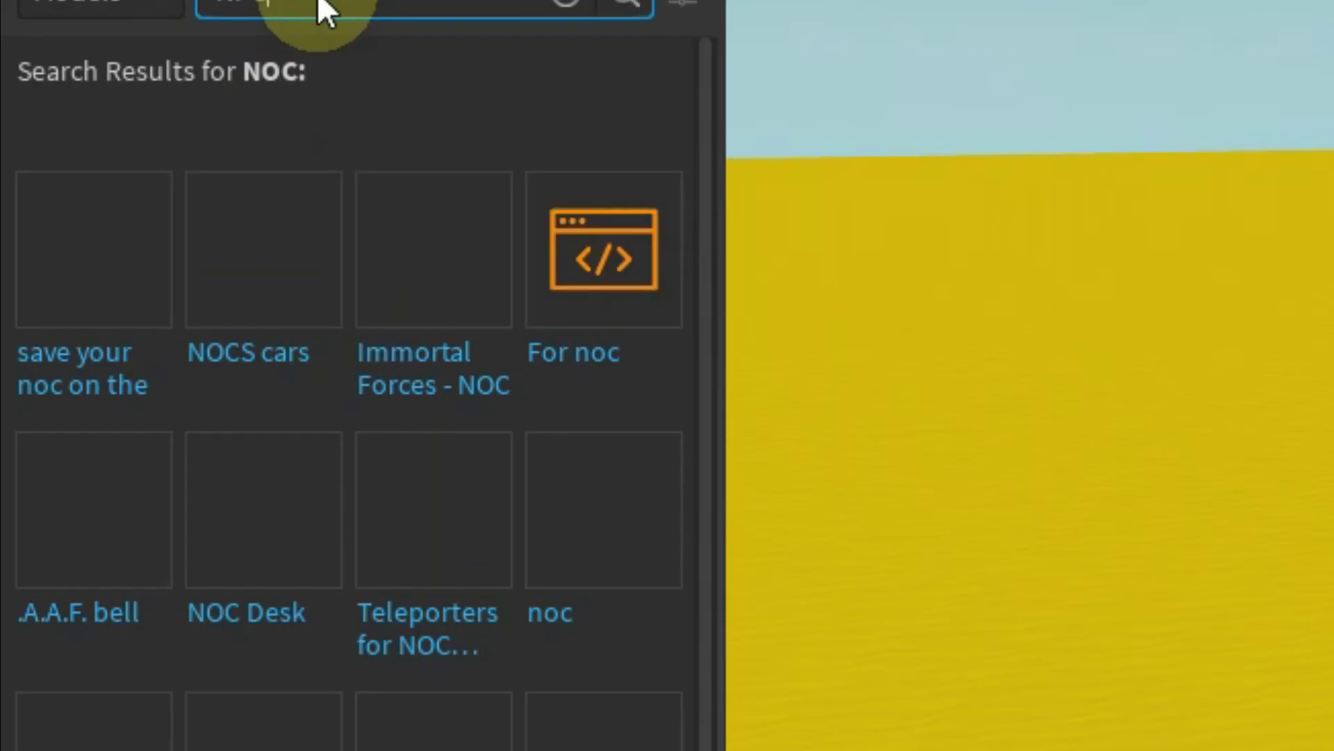
key("Return")
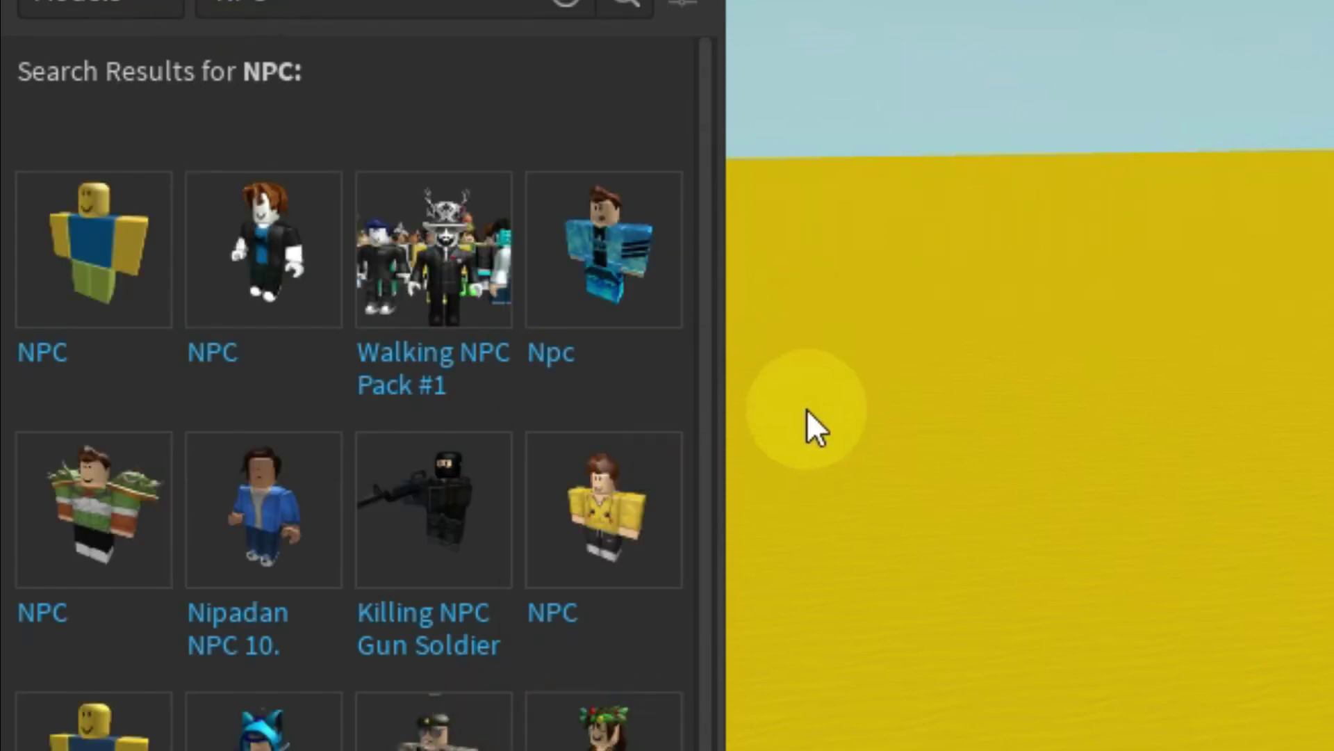
mouse_move(120, 257)
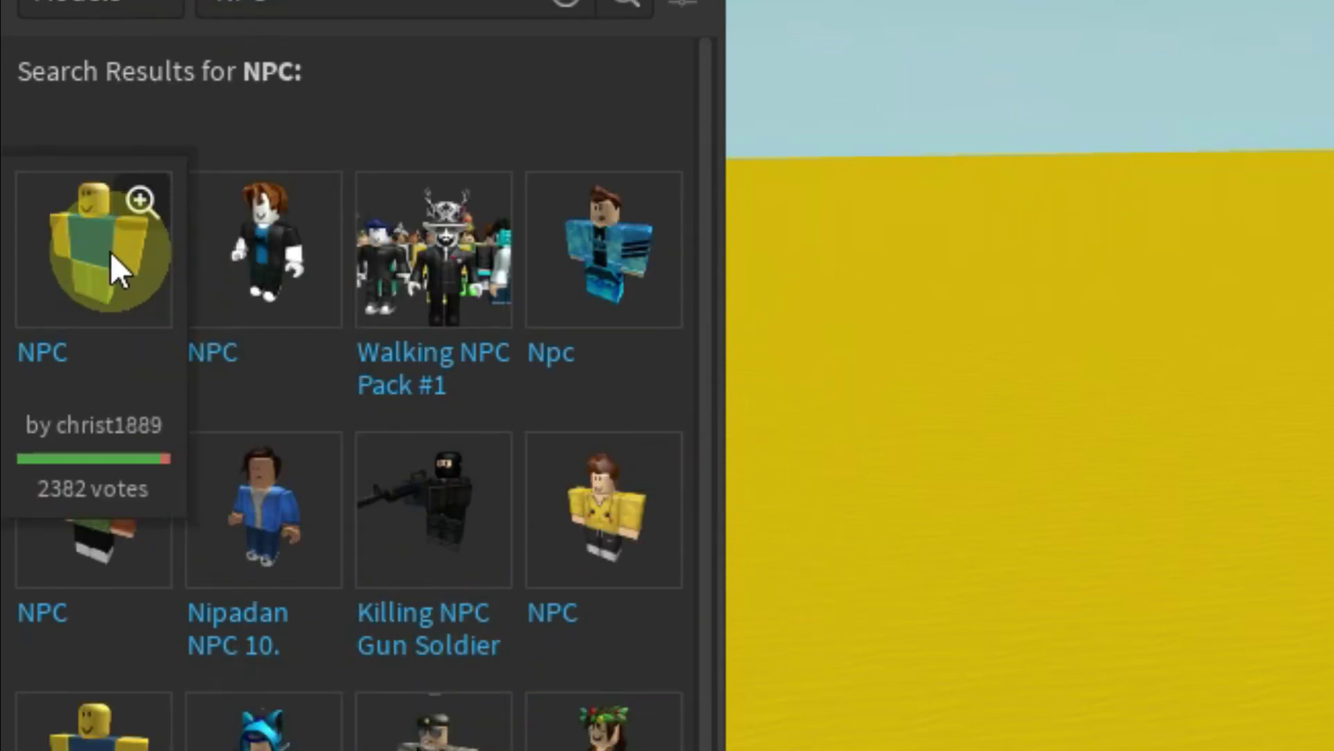
mouse_move(644, 490)
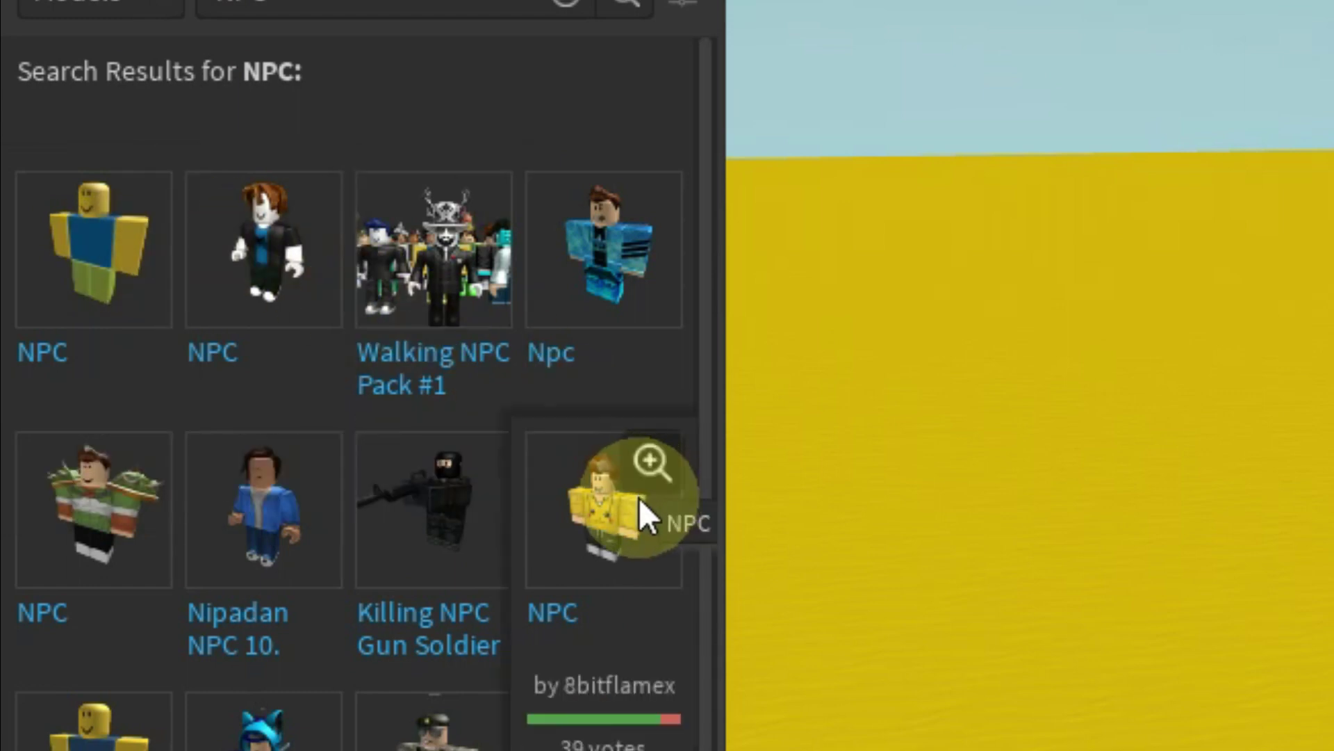
left_click(131, 295)
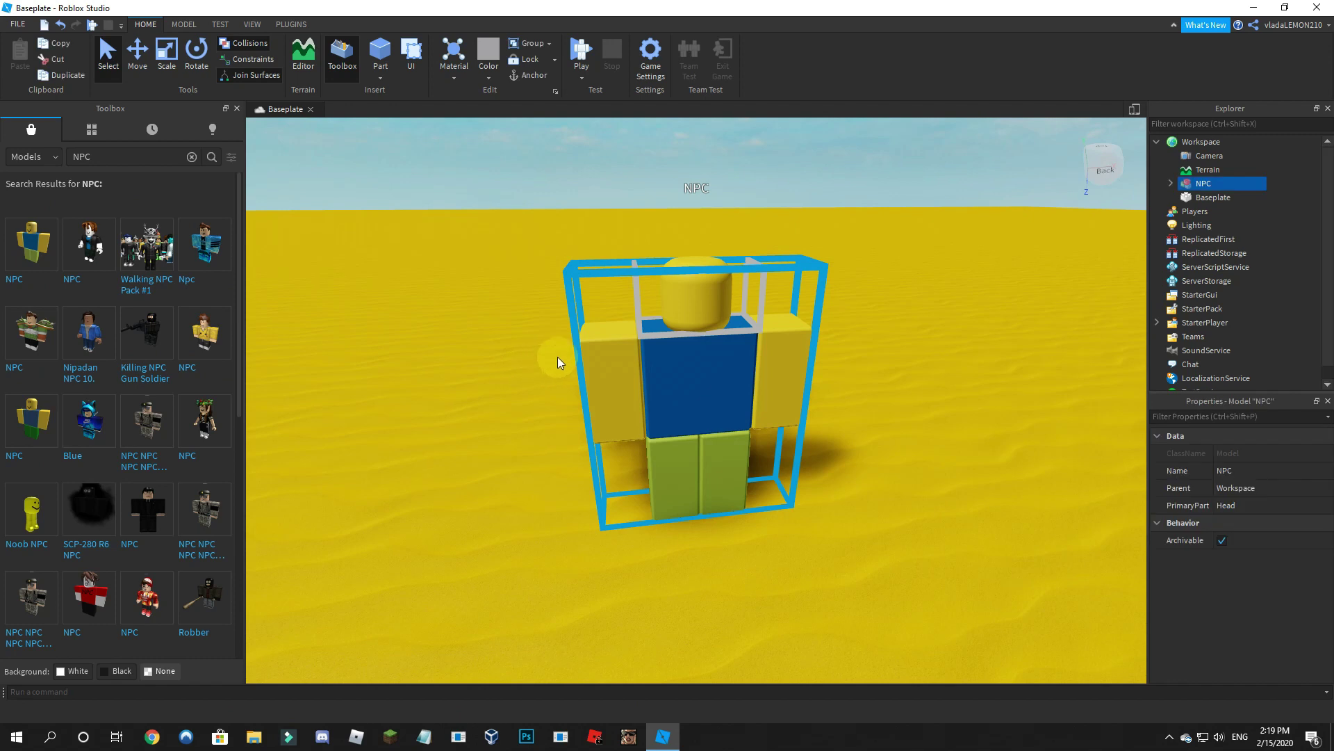
Step: Search the Toolbox models for noobly, insert the yellow big-headed noobly model and move it farther from the NPC
scroll(591, 351, "up", 5)
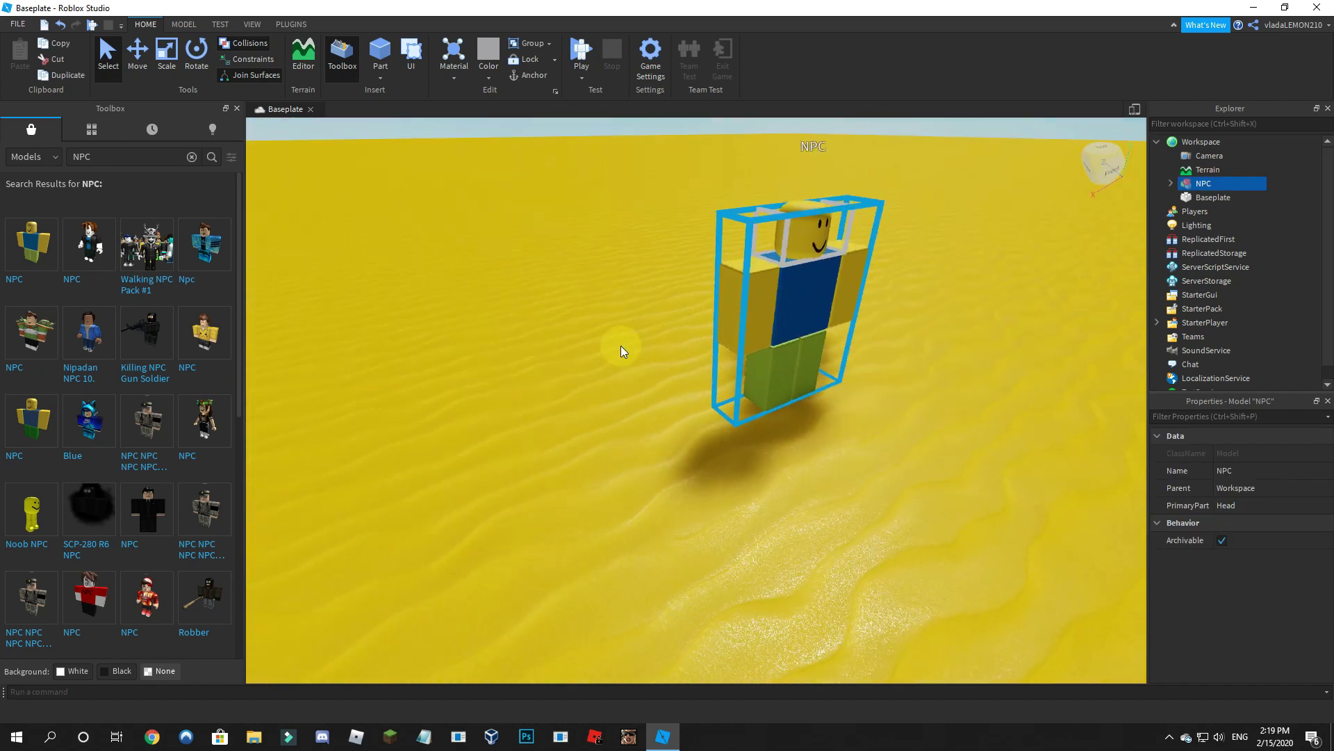
right_click_drag(622, 346, 724, 349)
mouse_move(708, 372)
left_mouse_down()
mouse_move(709, 447)
mouse_move(698, 370)
left_mouse_up()
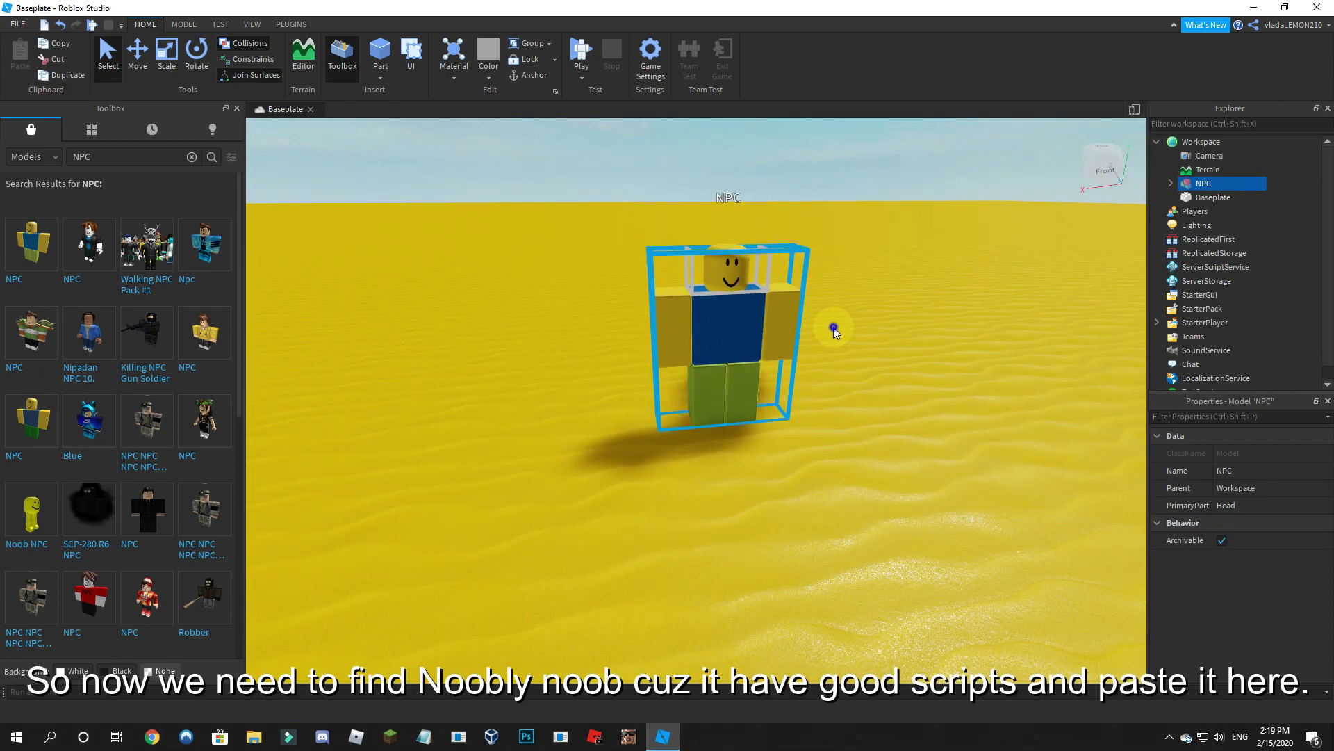
scroll(681, 321, "down", 5)
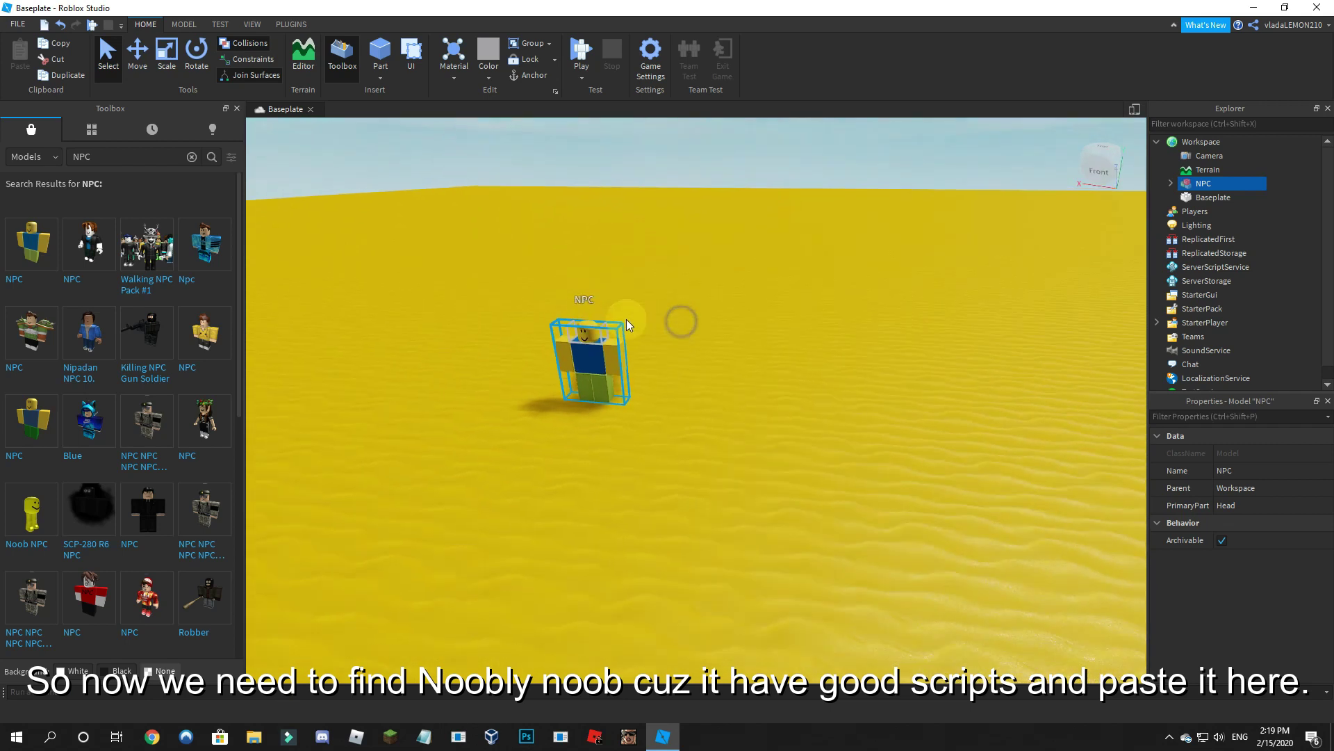
key("a")
key("s")
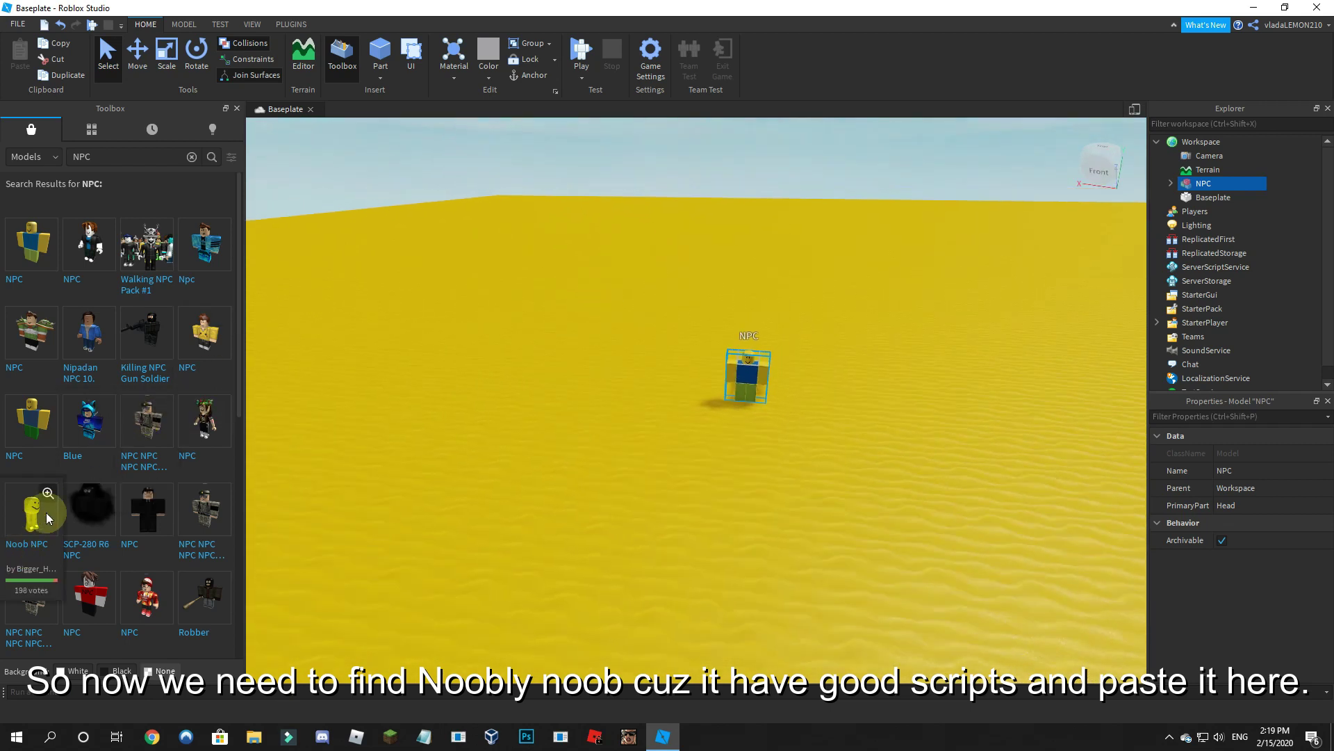
type("noobly")
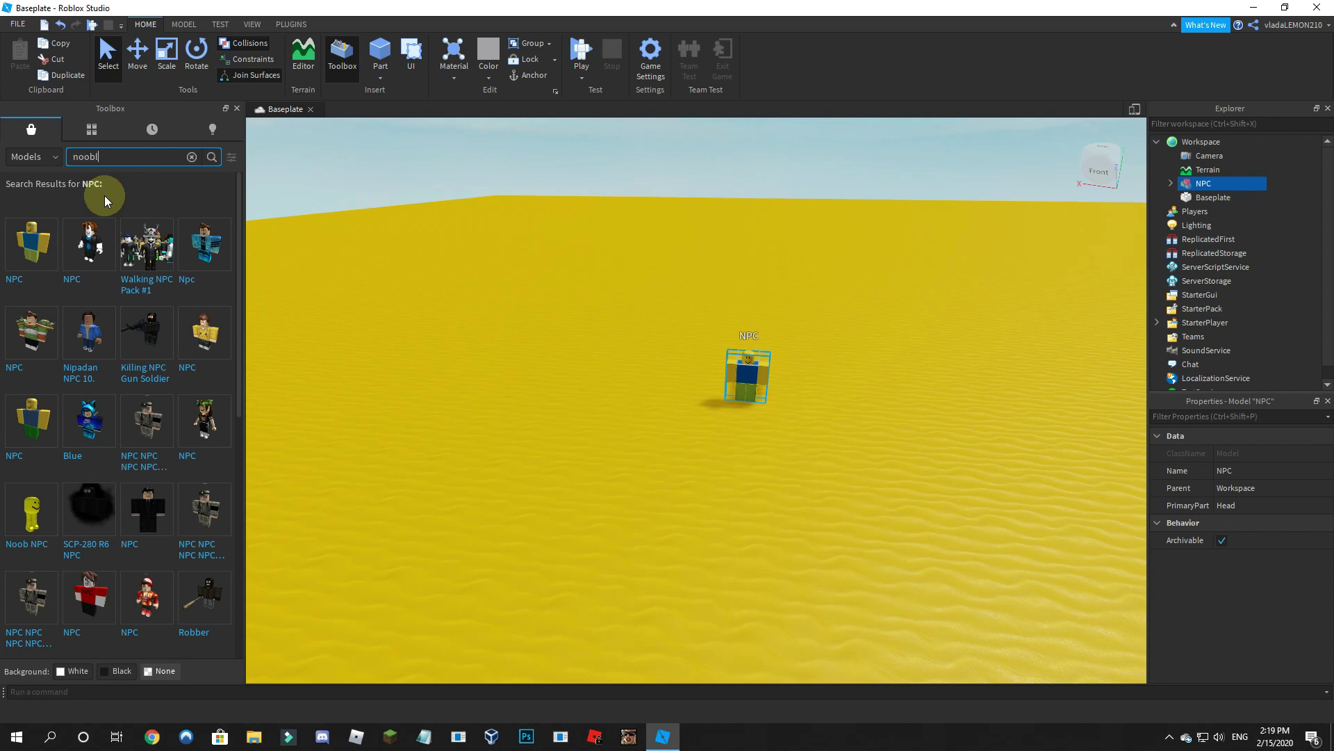
key("Return")
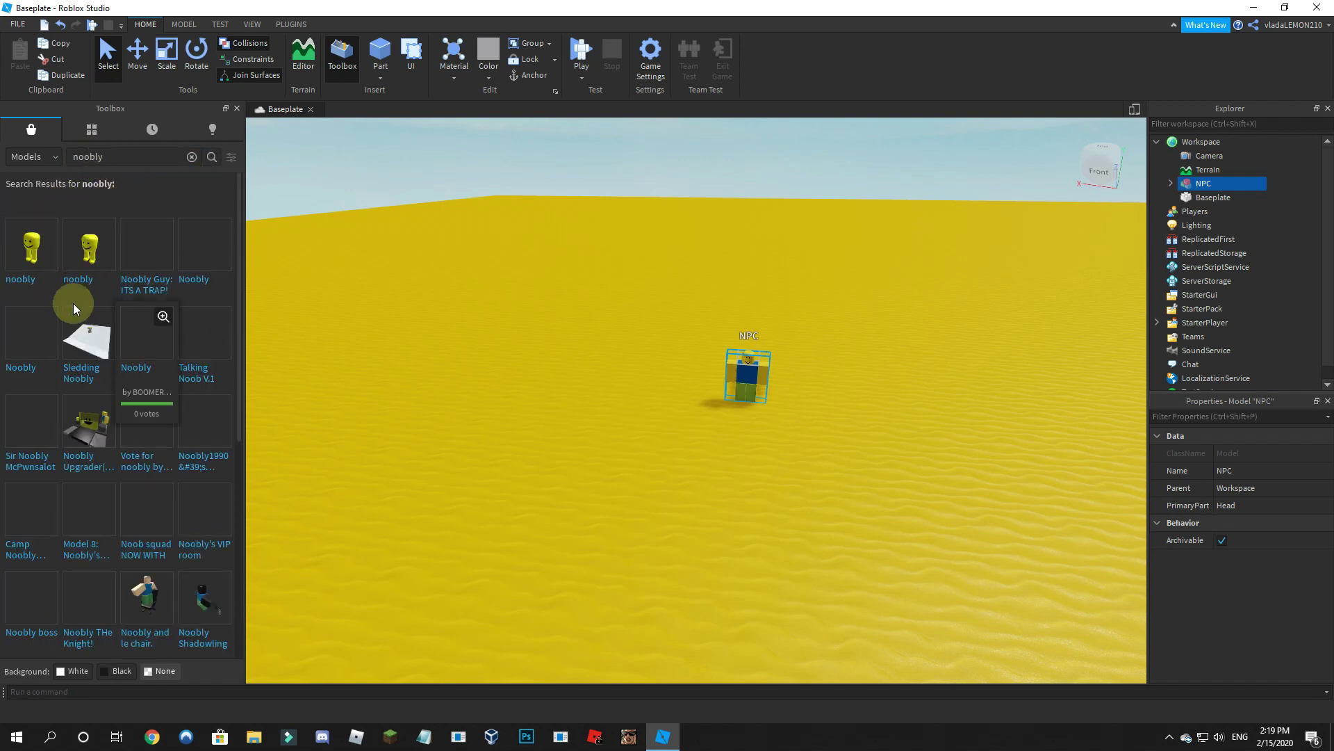
right_click_drag(357, 440, 392, 447)
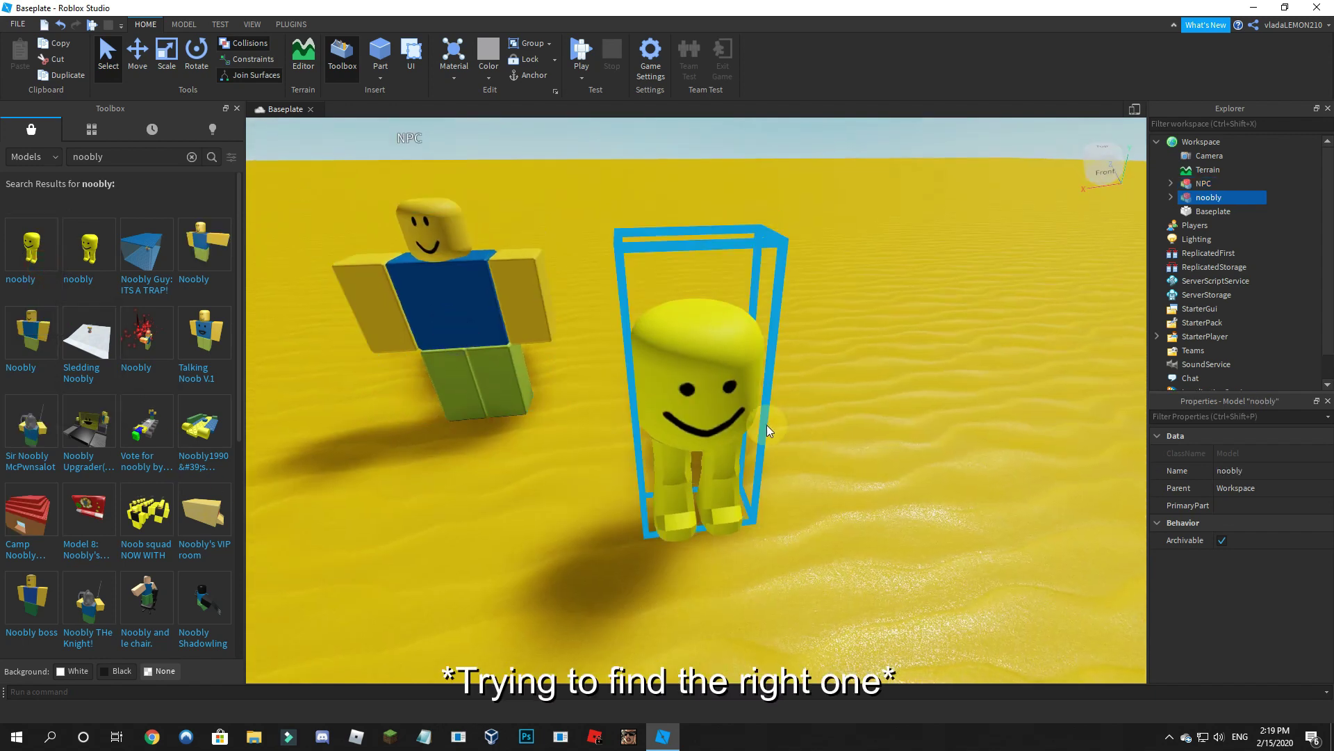
left_click_drag(766, 424, 869, 400)
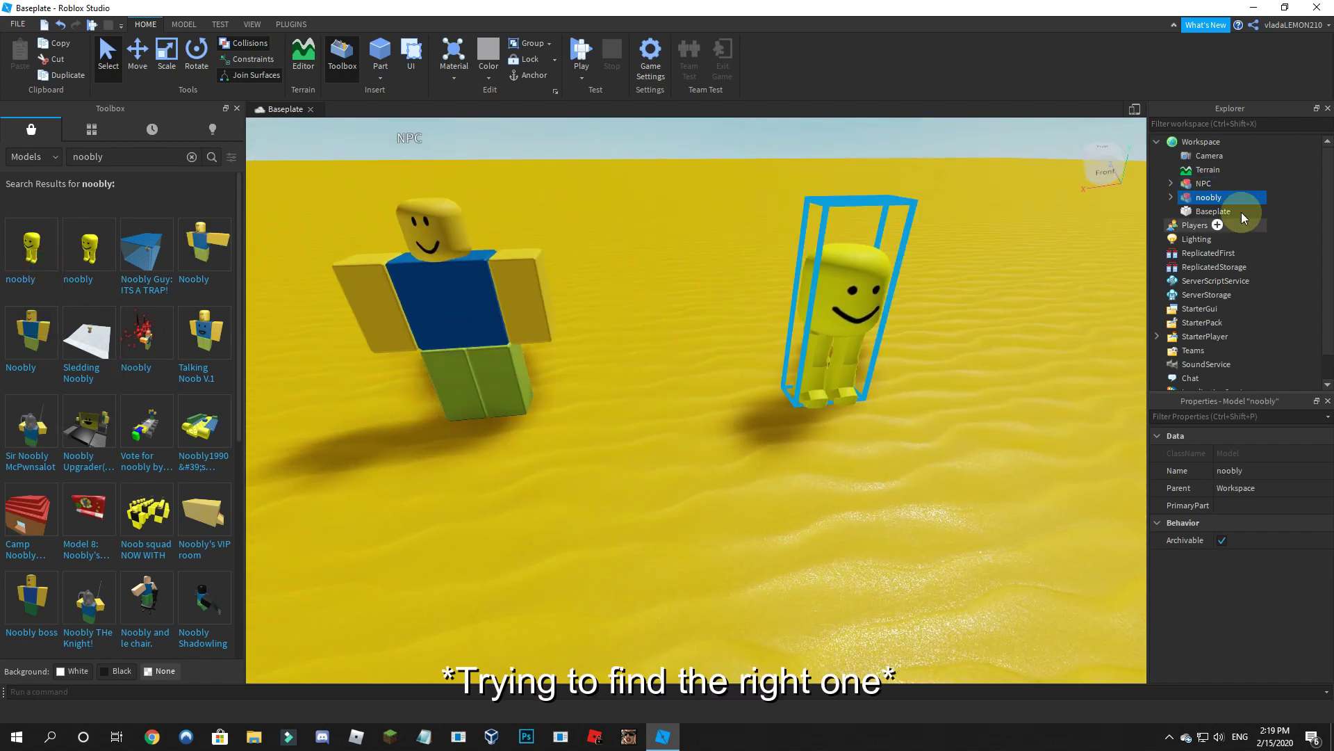
Step: Expand the noobly model in the Explorer and examine the scripts and parts inside it, including the Ragdoller script
left_click(1171, 198)
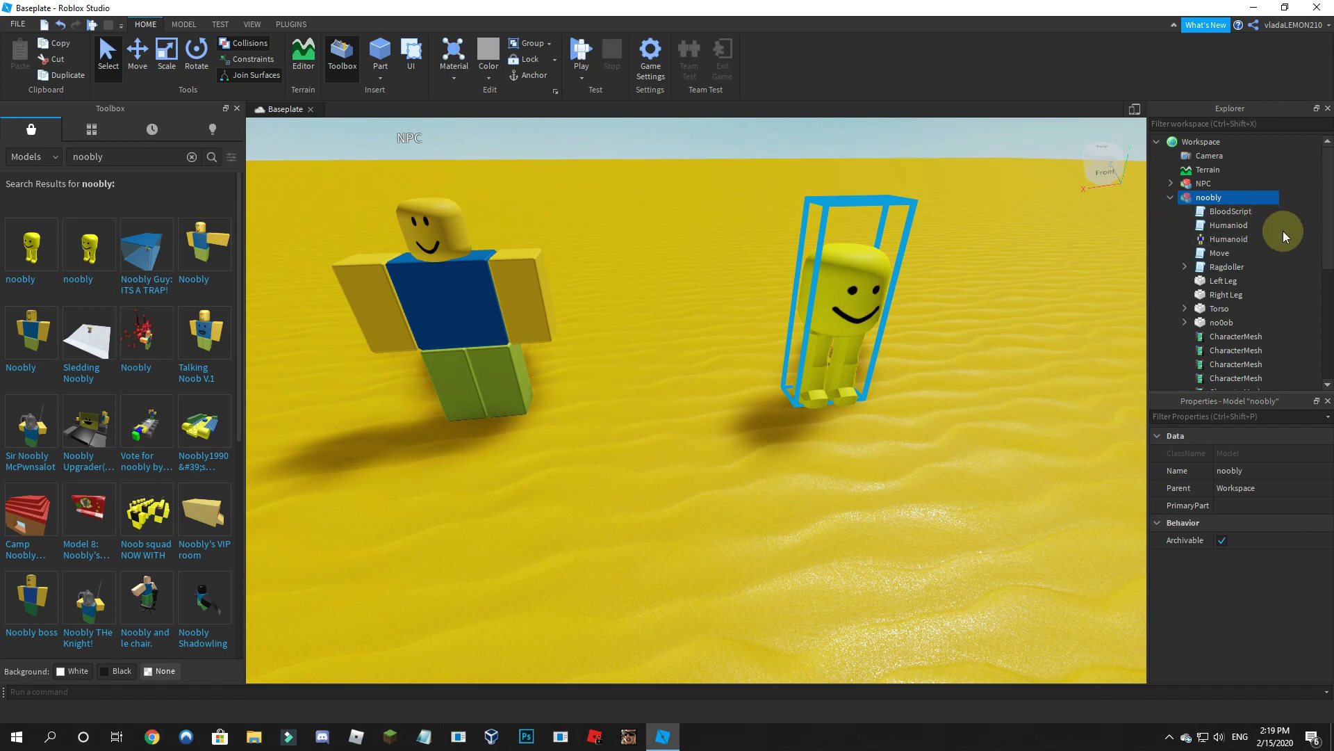
scroll(1283, 231, "down", 1)
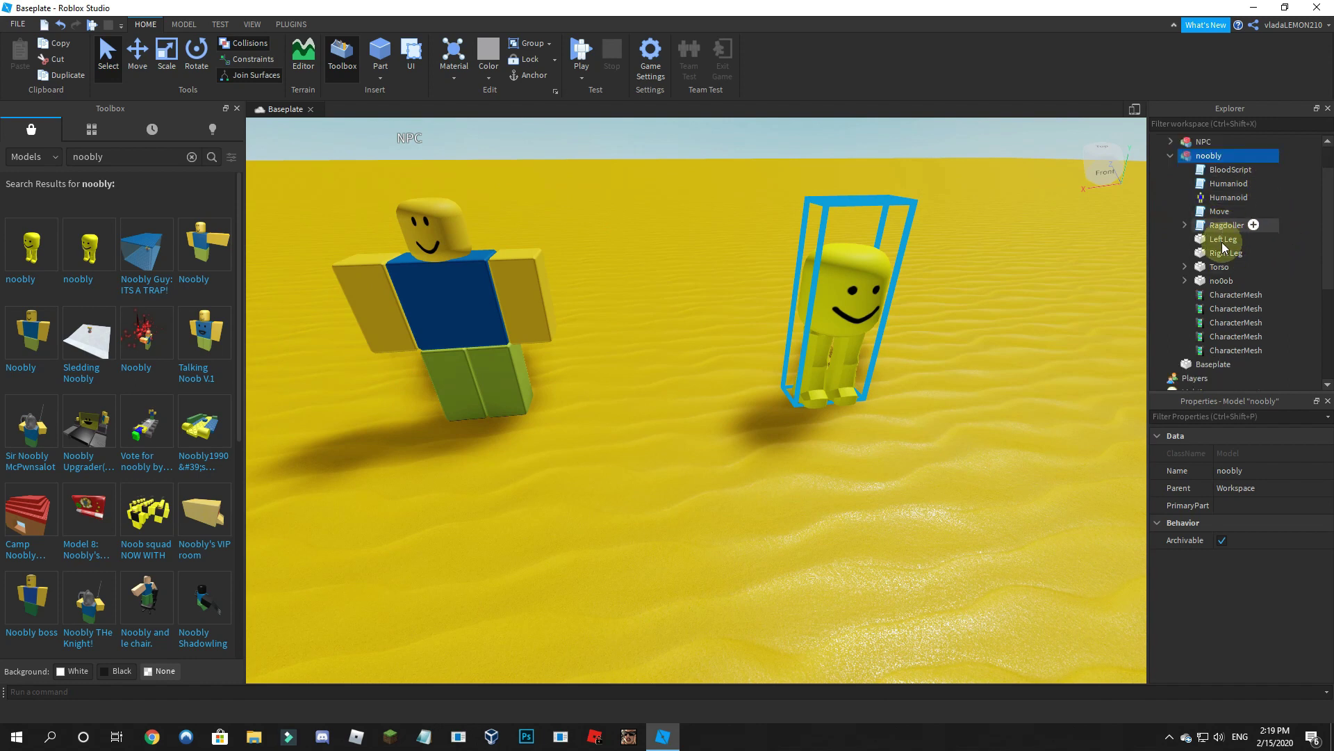
left_click(1242, 224)
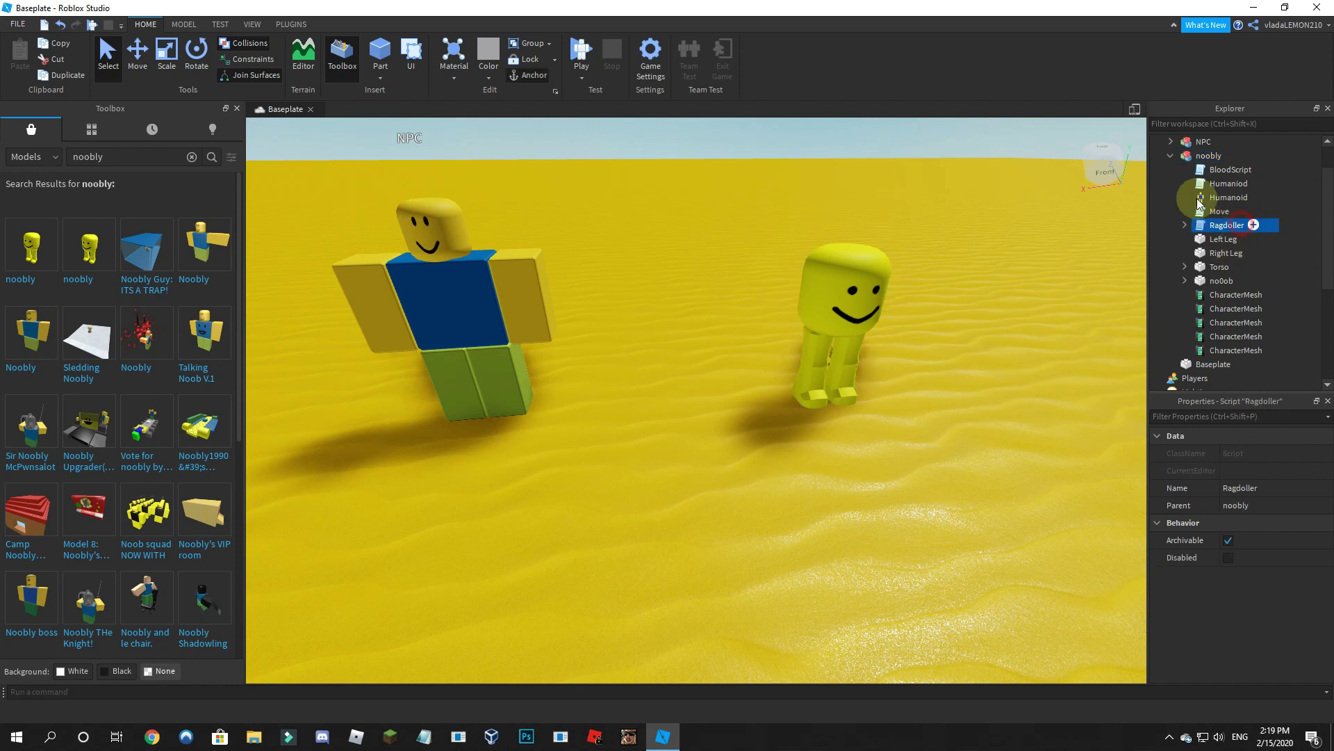
scroll(964, 182, "up", 1)
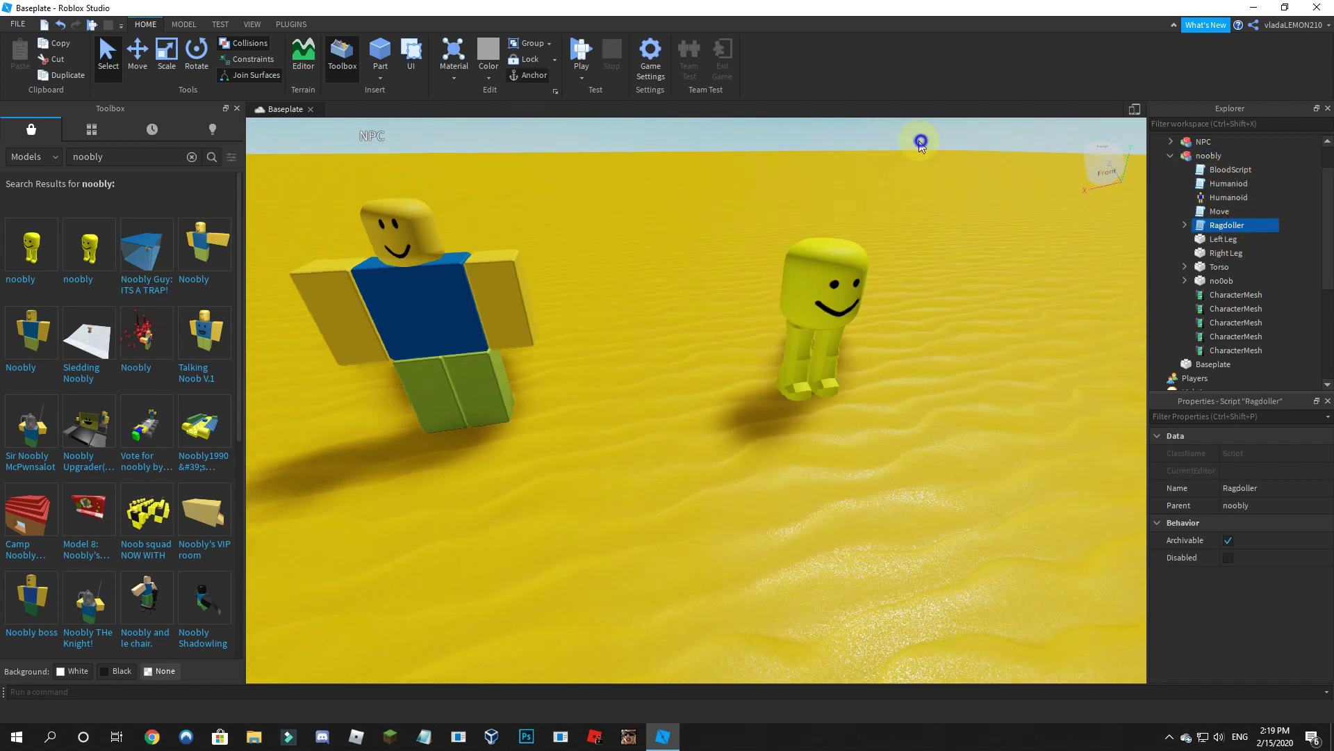
left_click(829, 295)
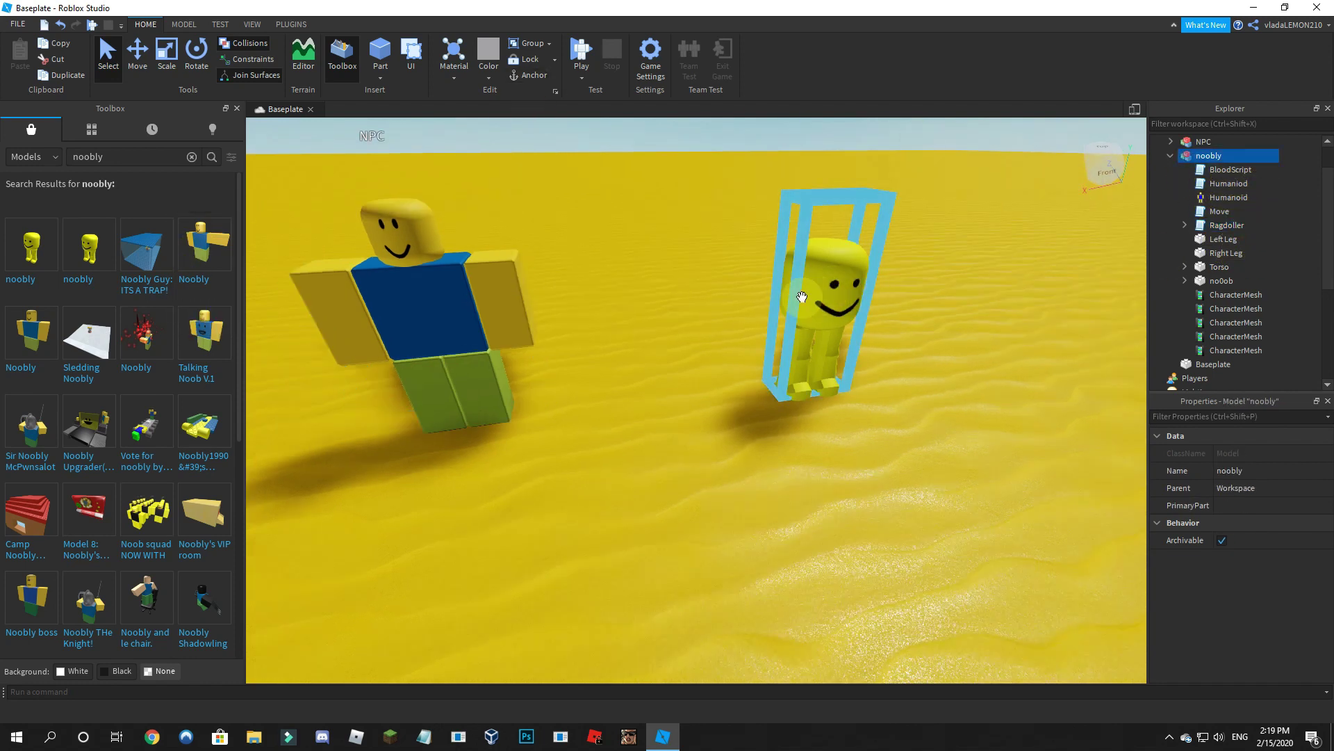
Step: Replace the noobly model with the big-headed yellow Noob NPC found by searching the Toolbox models for noob npc
key("Delete")
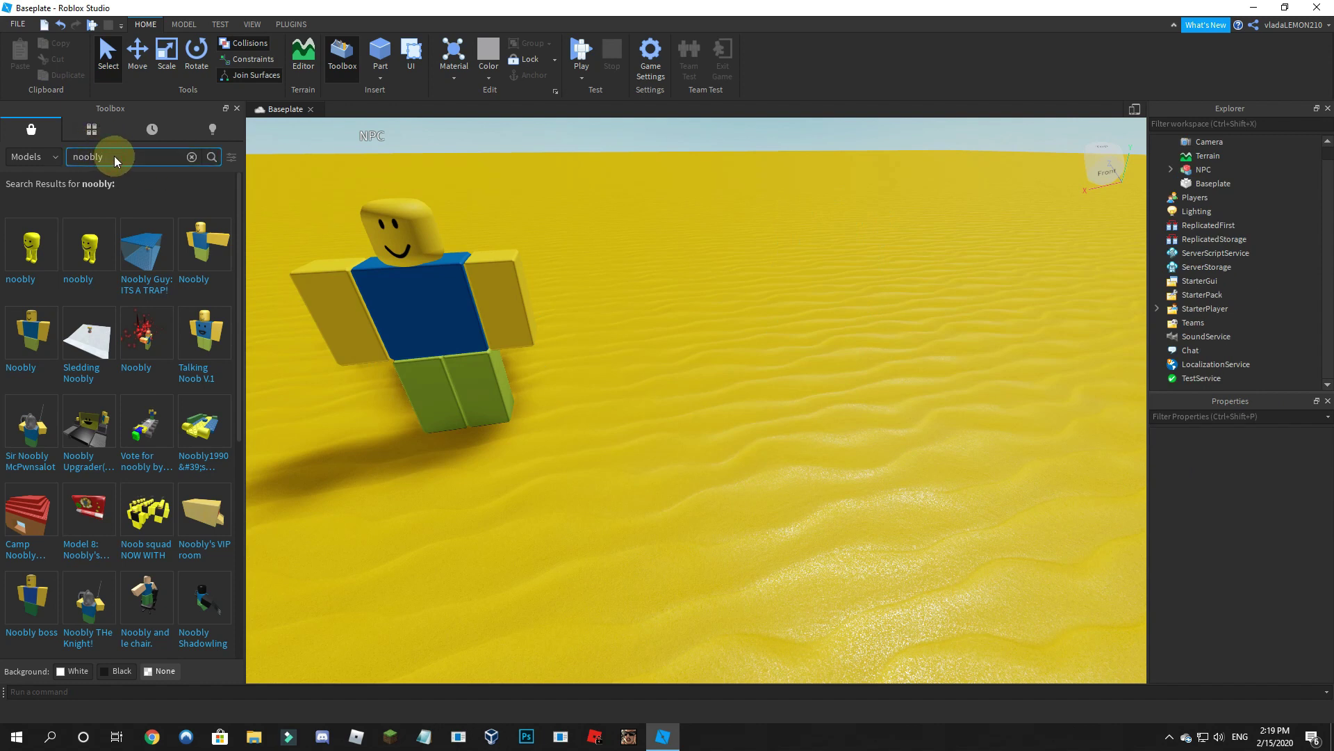
type("npc")
key("Return")
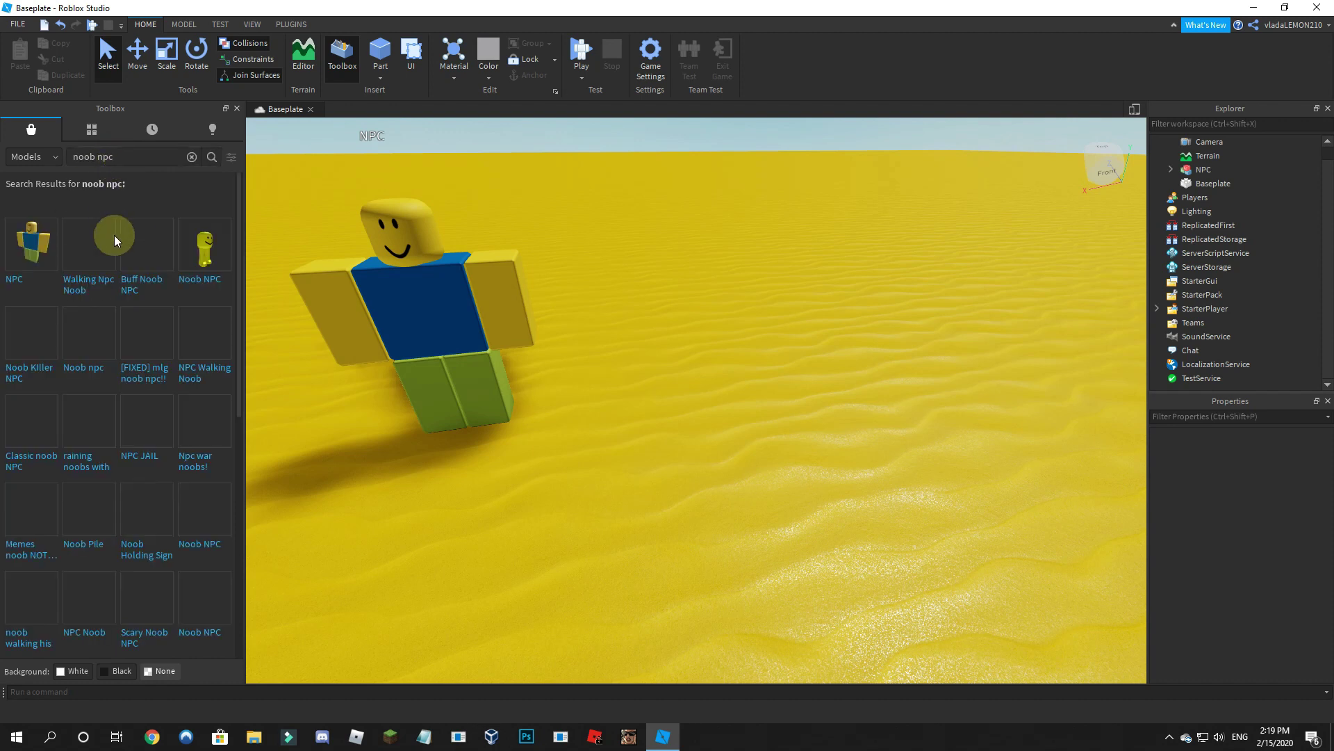
mouse_move(212, 257)
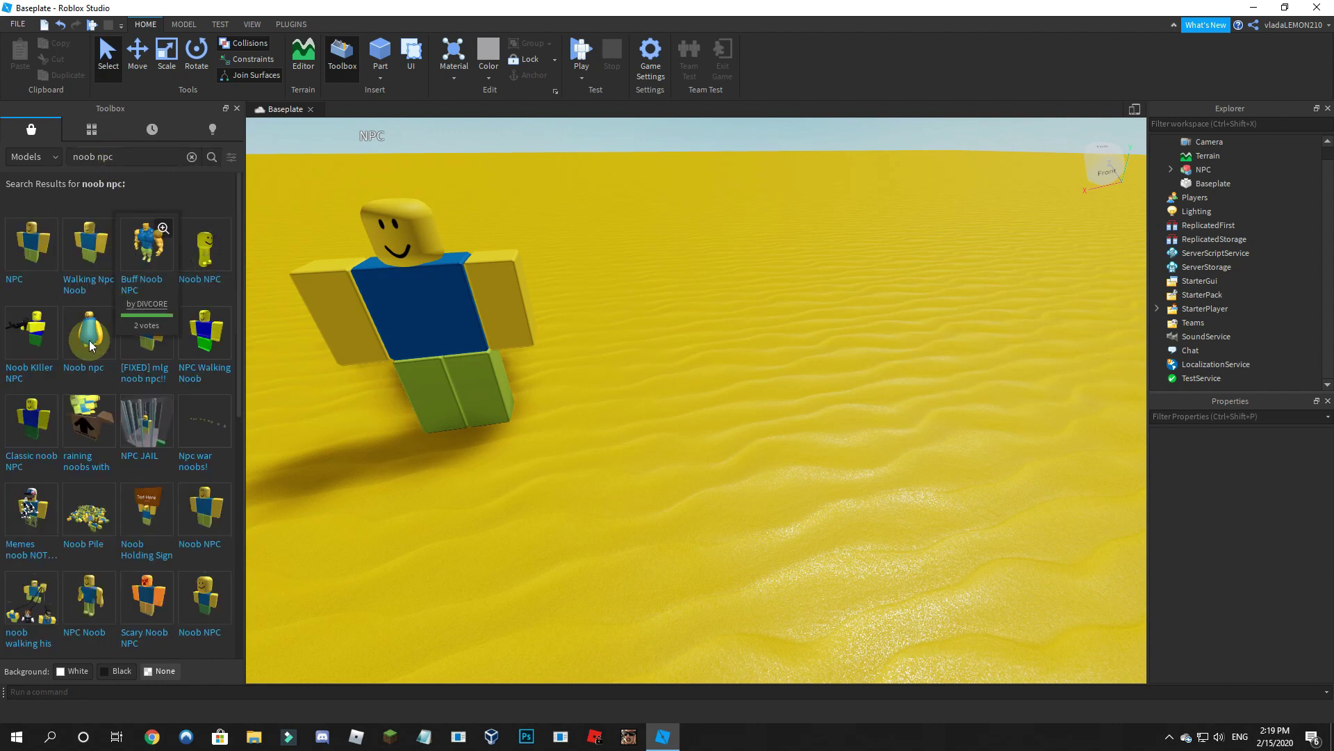
right_click(193, 601)
double_click(192, 244)
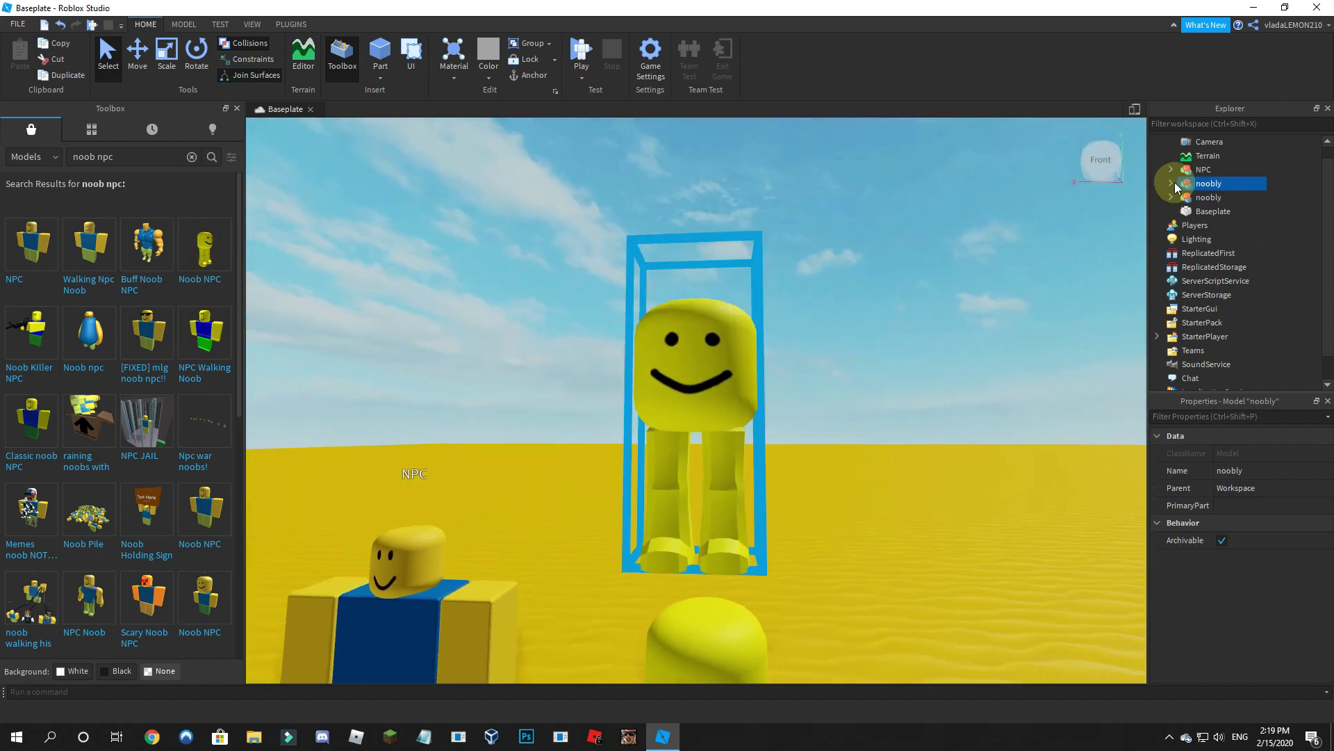
Step: Delete the duplicate noobly model and expand the remaining one to examine its scripts and parts
left_click(1199, 200)
key("Delete")
left_click(1171, 183)
left_click(1212, 252)
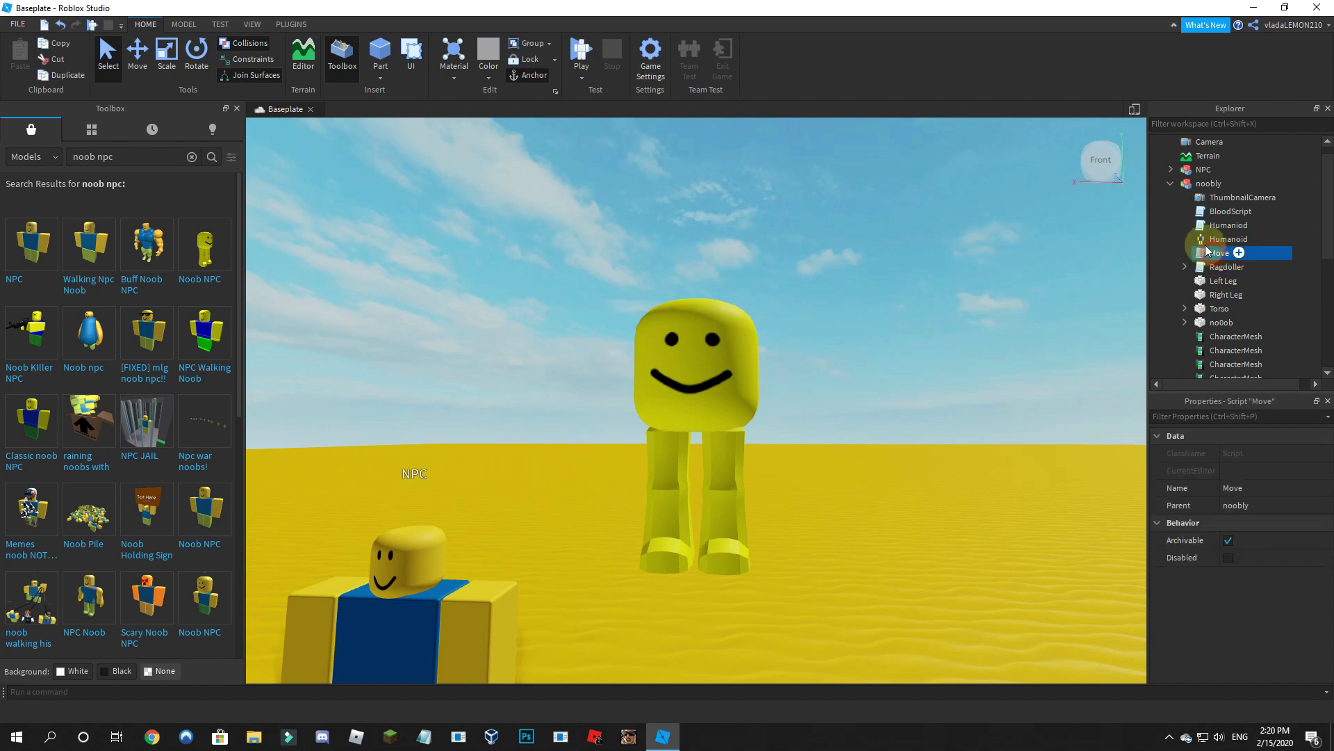
scroll(1211, 249, "down", 1)
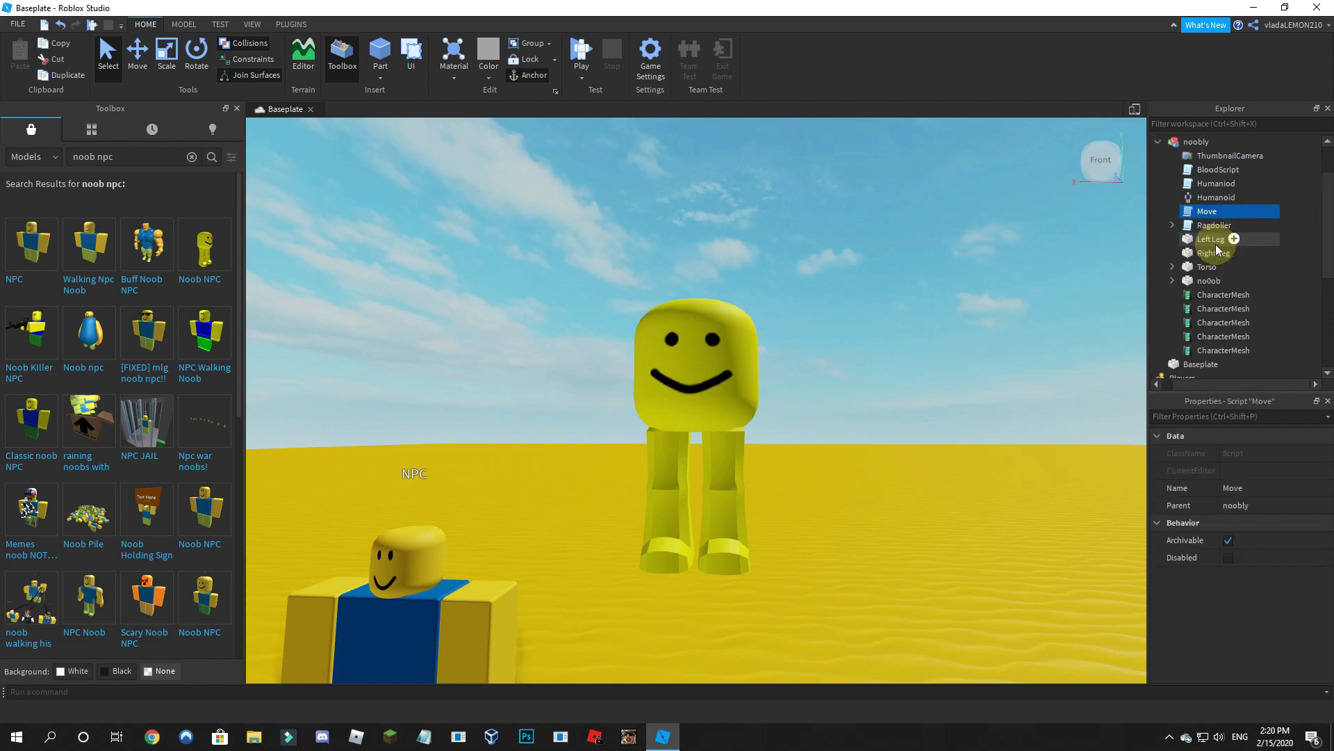
scroll(1212, 240, "up", 1)
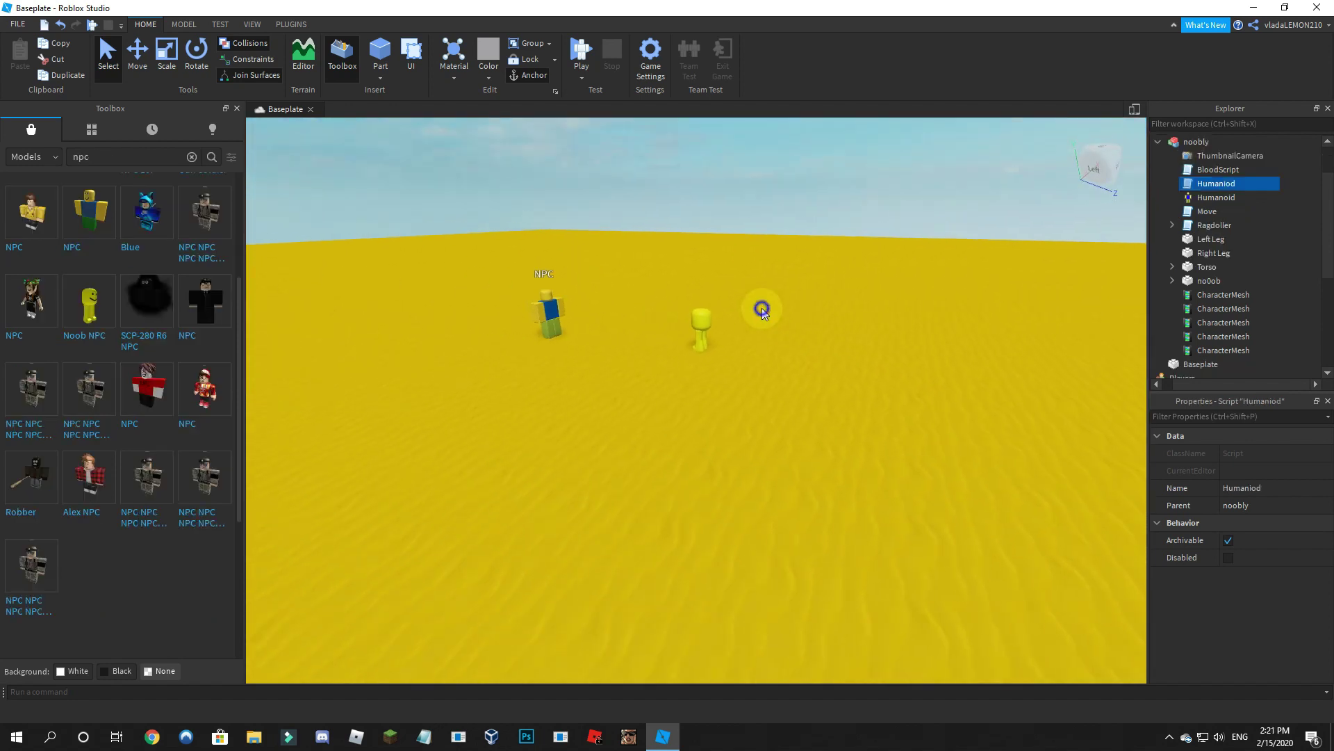
scroll(759, 310, "up", 3)
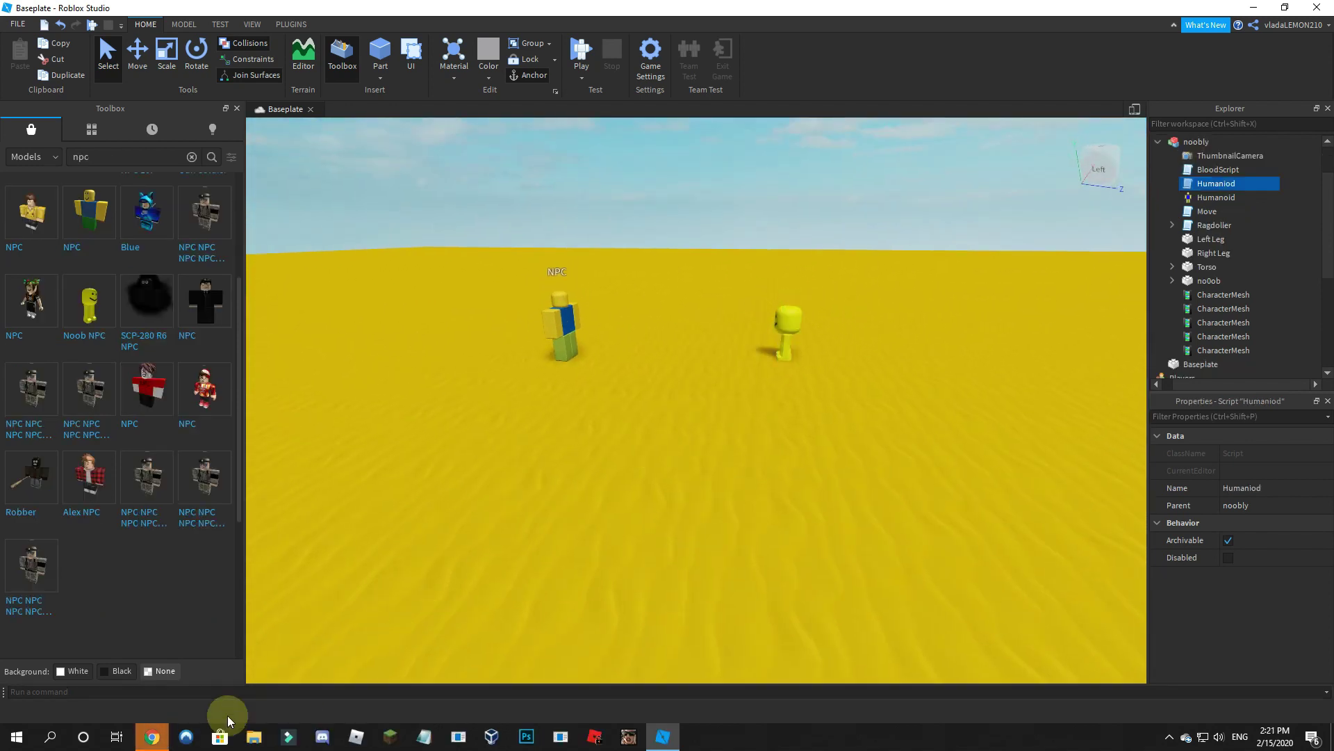
right_click(149, 736)
left_click(142, 714)
Step: Copy the BloodScript, Humaniod, Move and Ragdoller scripts from the noobly model, leaving out its Humanoid object
right_click_drag(614, 531, 686, 370)
key("w")
left_click(727, 352)
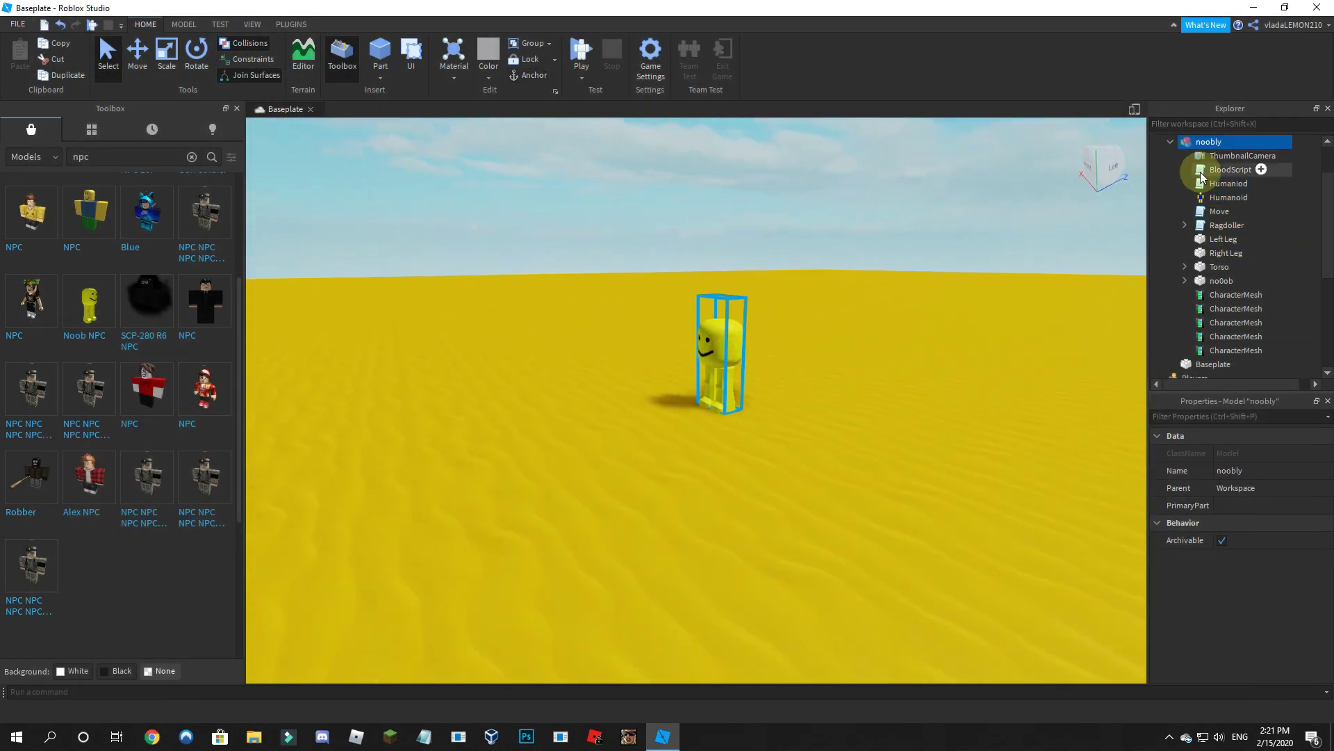
left_click(1213, 171)
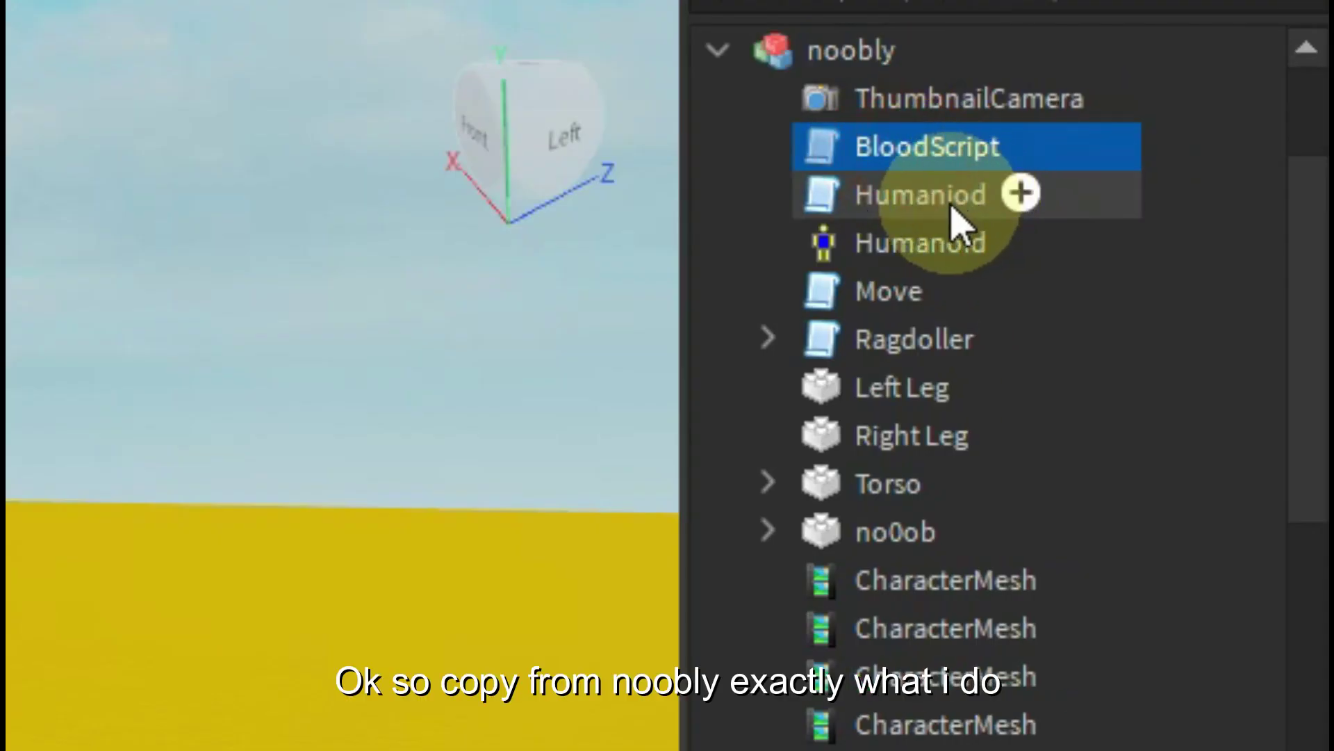
left_click(938, 209, "ctrl")
left_click(925, 340, "shift")
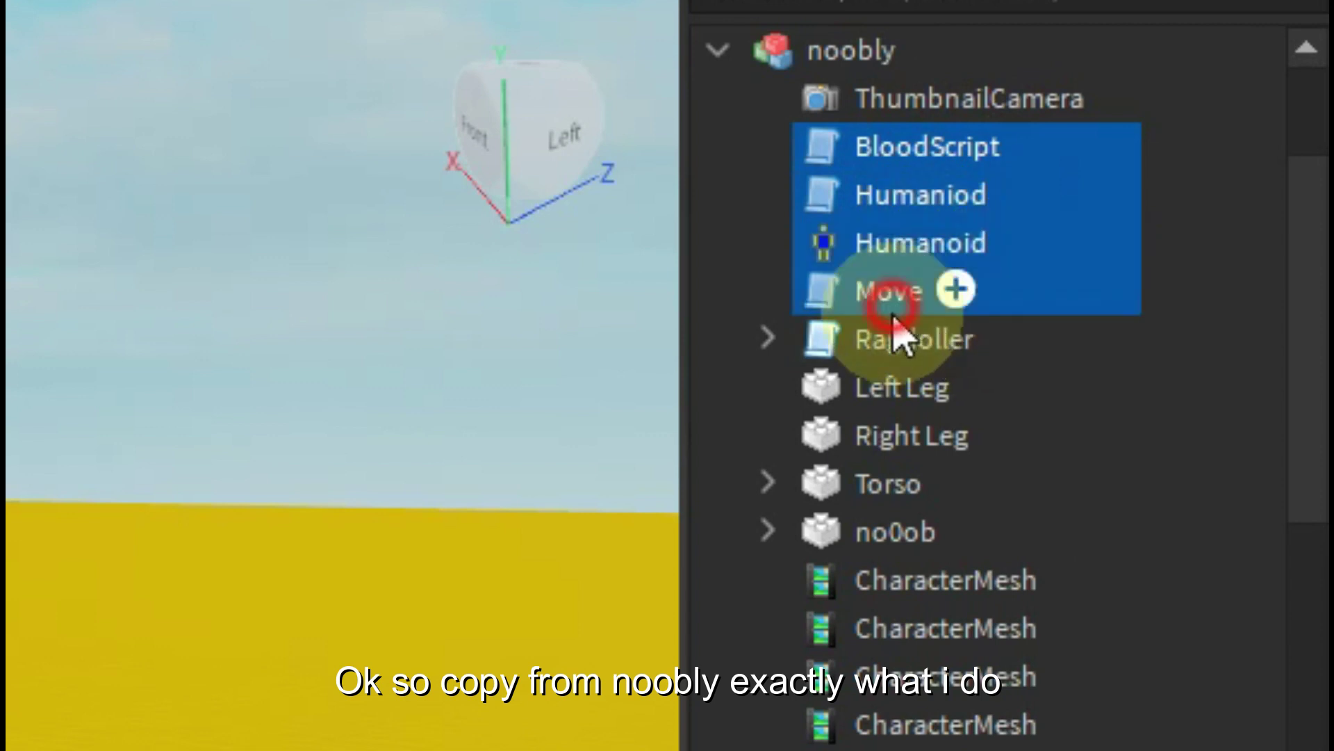
left_click(924, 339)
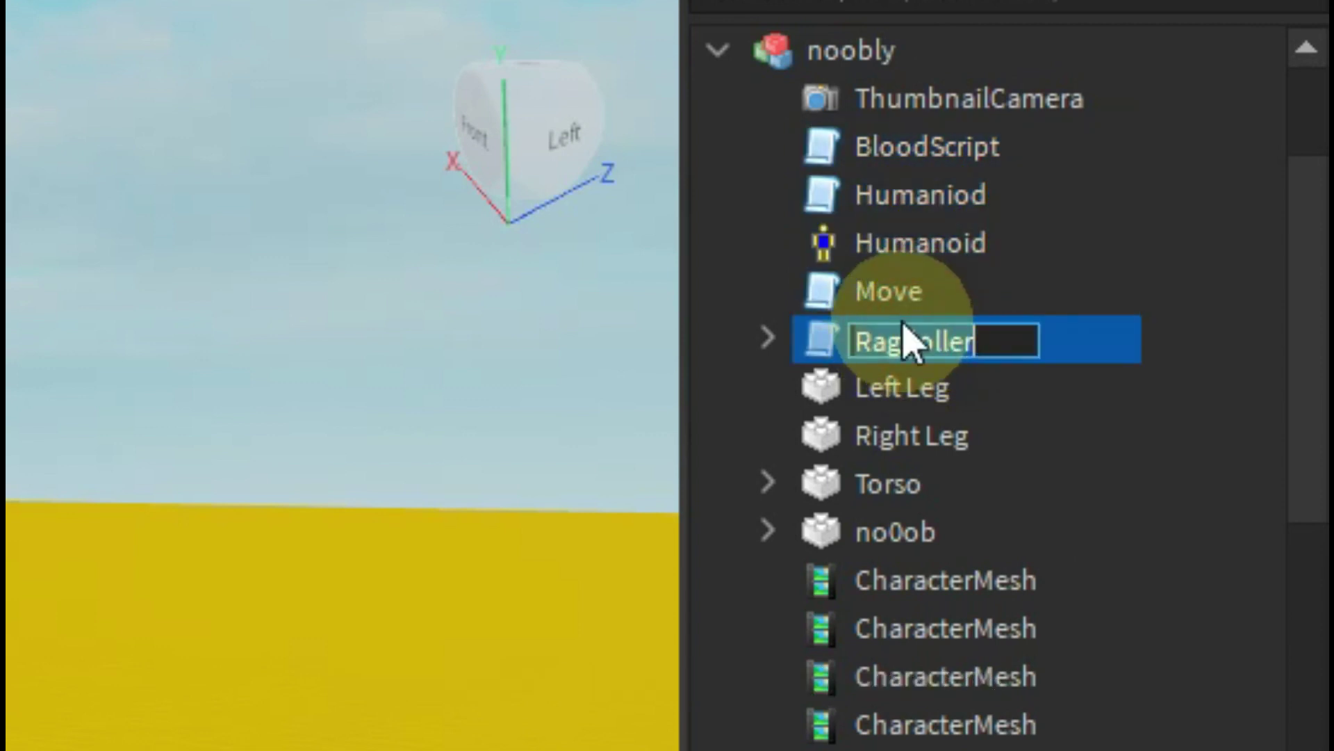
left_click(949, 291)
left_click(925, 339, "ctrl")
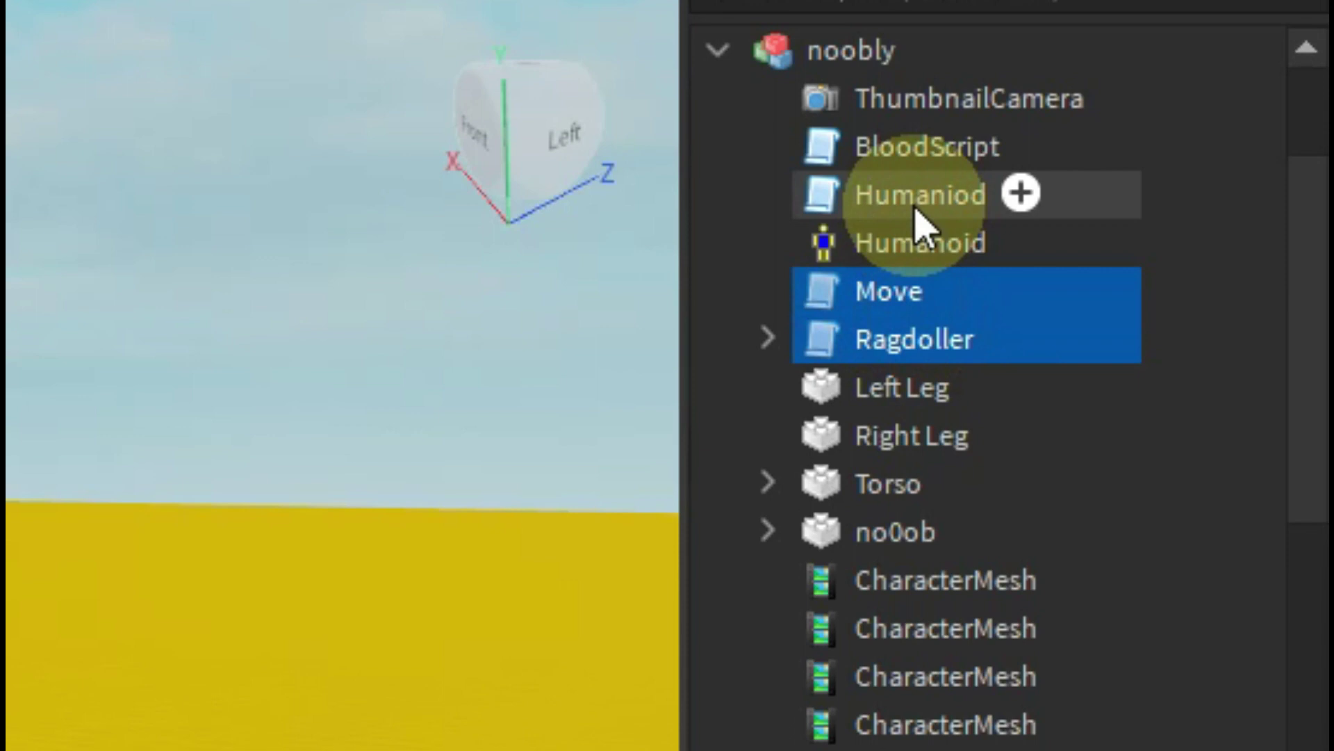
left_click(918, 196, "ctrl")
left_click(903, 148, "ctrl")
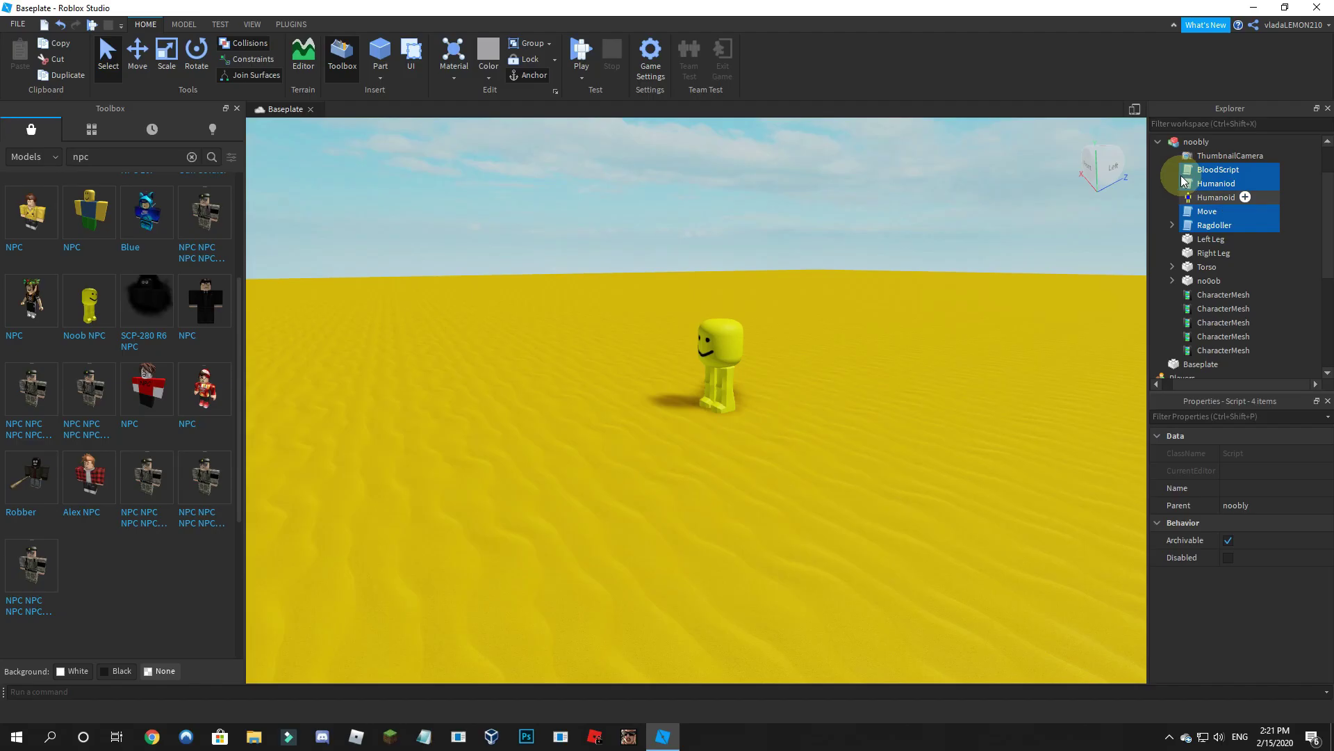
right_click(932, 147)
left_click(1207, 216)
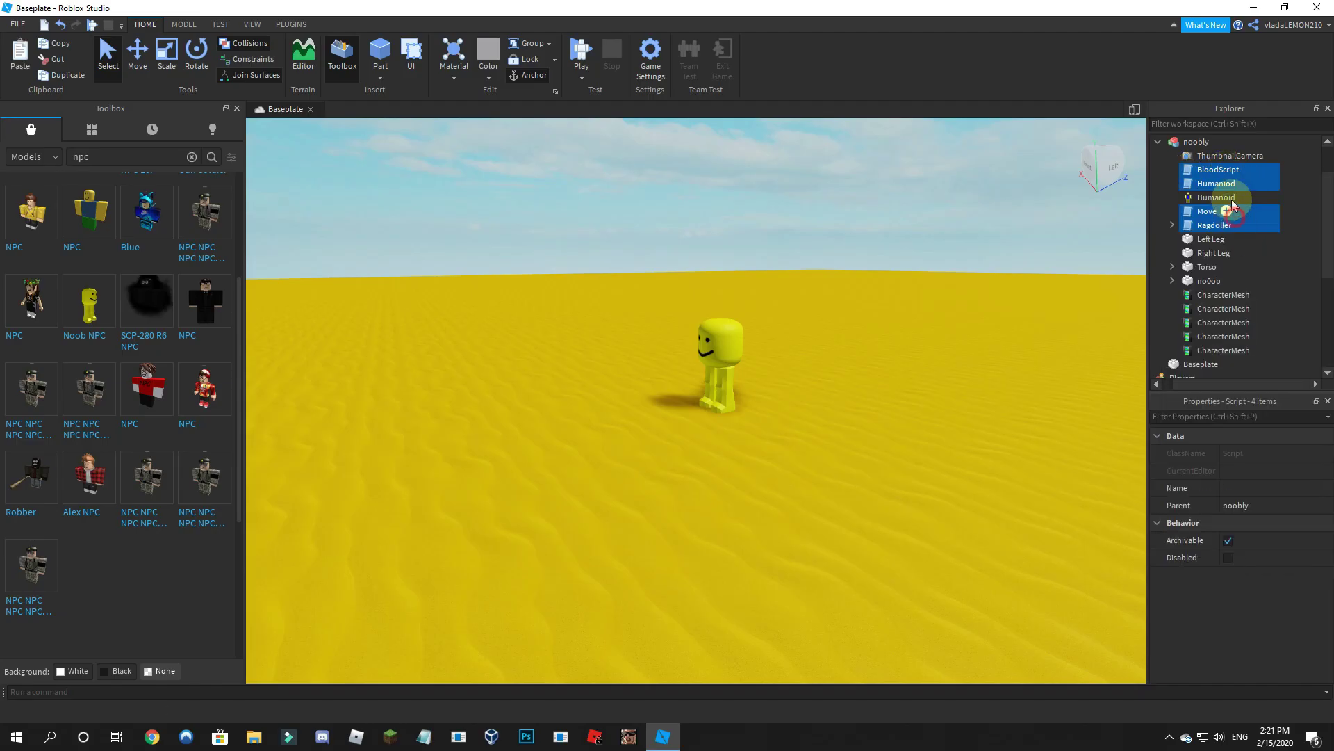
Step: Delete the noobly model and paste the copied scripts into the NPC model
left_click(1185, 140)
key("Delete")
right_click_drag(715, 250, 757, 244)
left_click(757, 246)
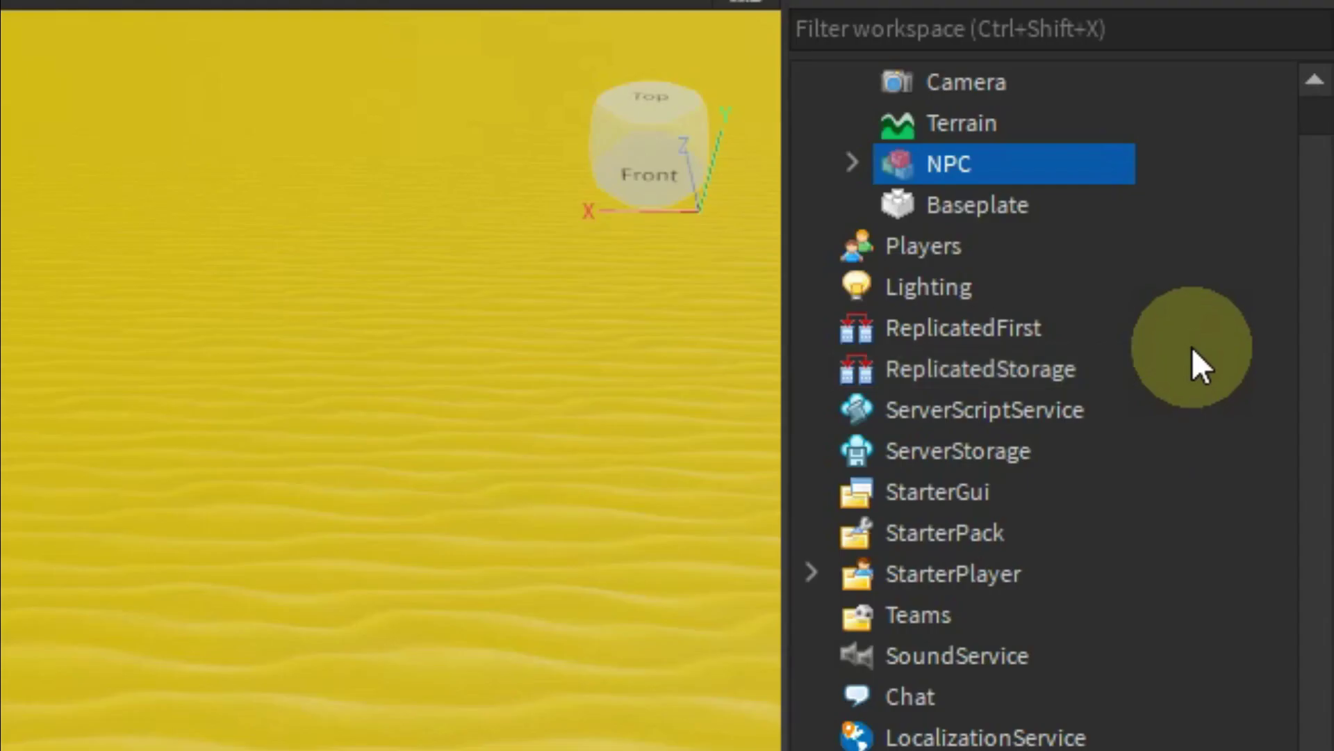
right_click(1198, 169)
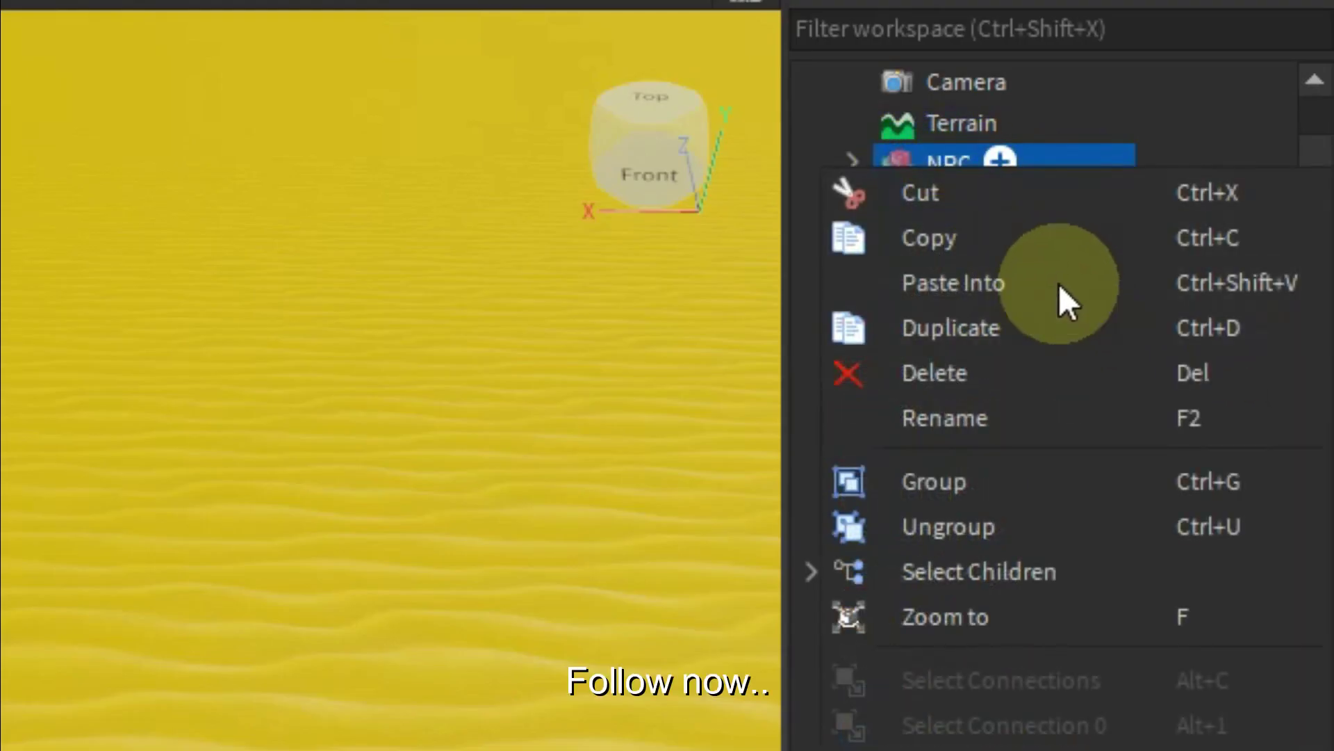
left_click(1050, 285)
Step: Delete the BloodScript script from the NPC model
left_click(1024, 241)
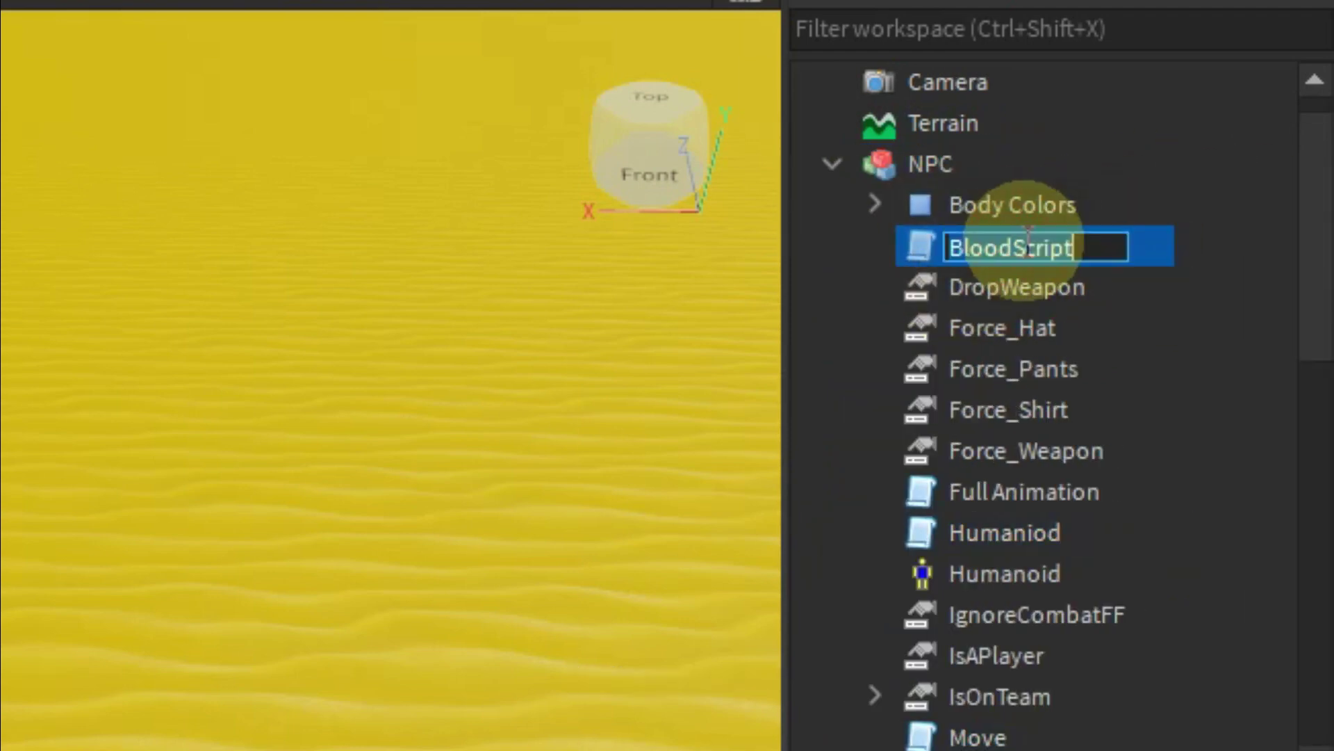
left_click(911, 235)
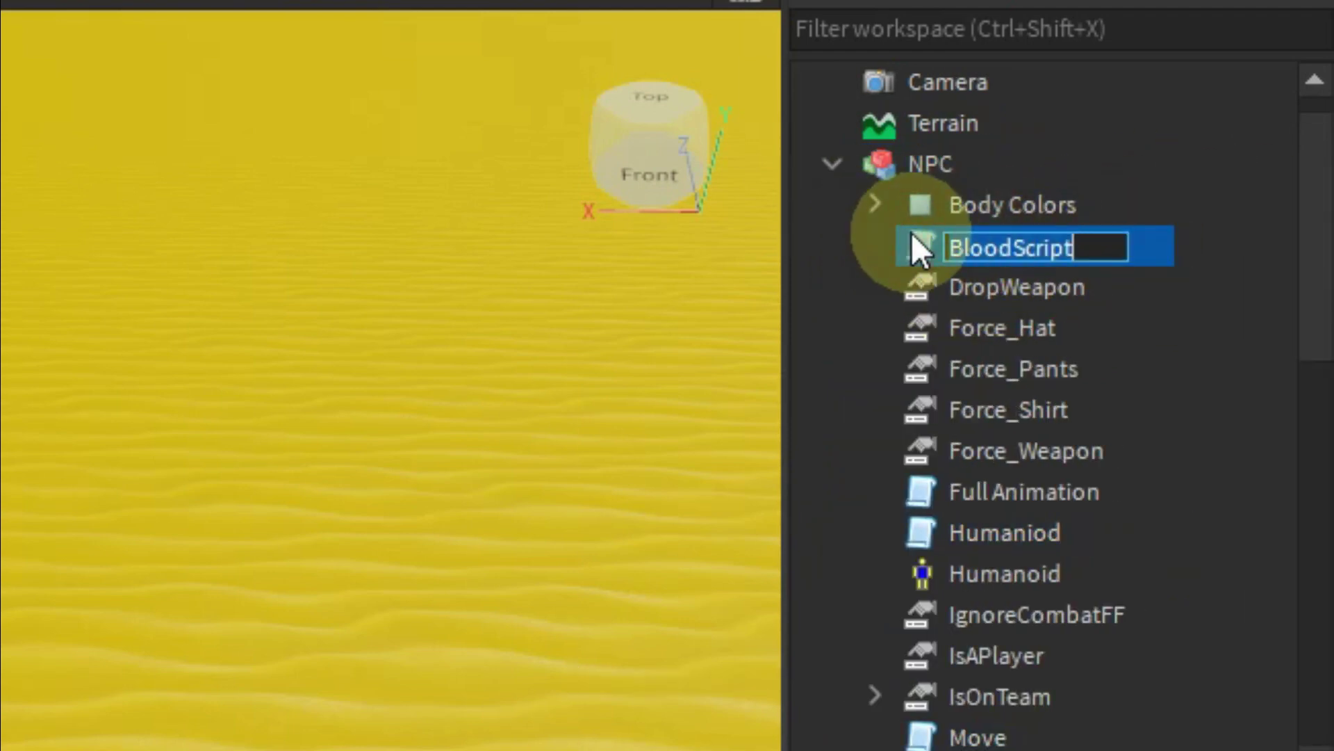
key("BackSpace")
right_click(1138, 229)
right_click(1138, 243)
left_click(1211, 497)
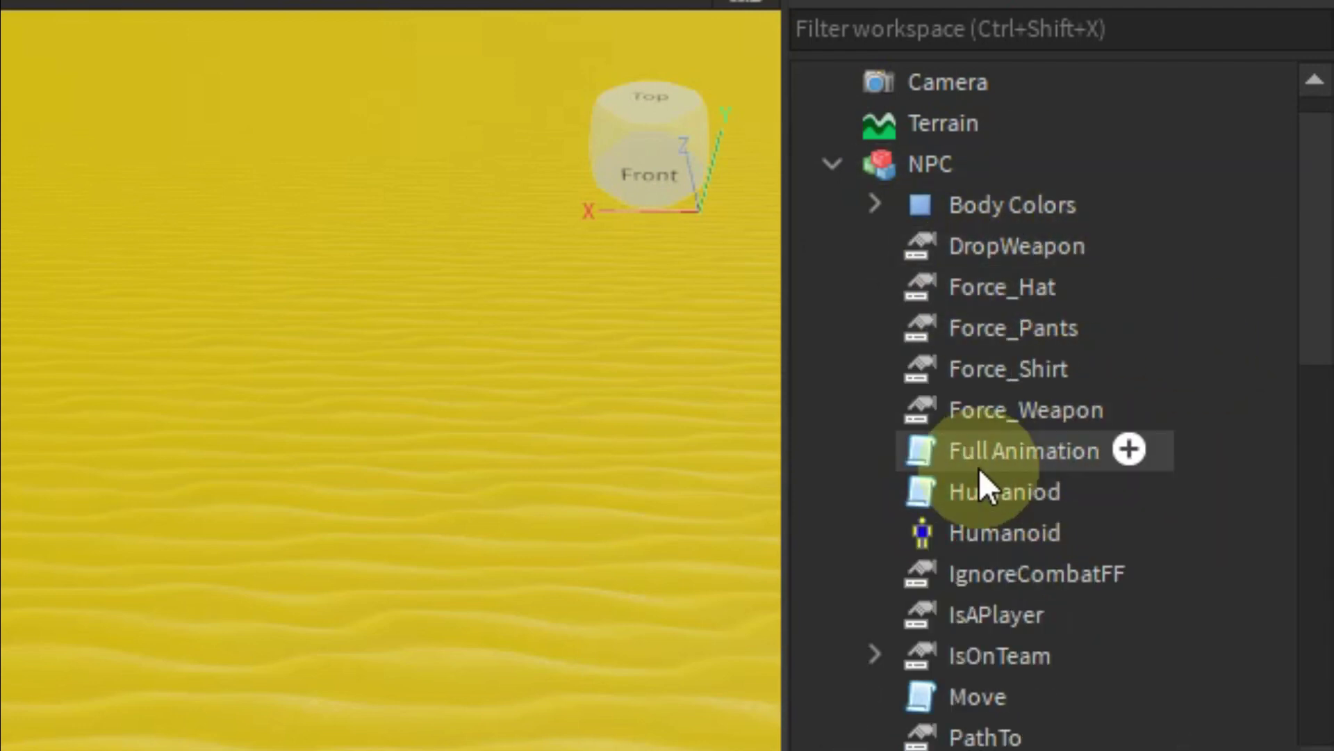
Step: Delete the Move script from the NPC model and check the Full Animation, Humaniod and Ragdoller scripts
left_click(981, 448)
scroll(1026, 415, "down", 1)
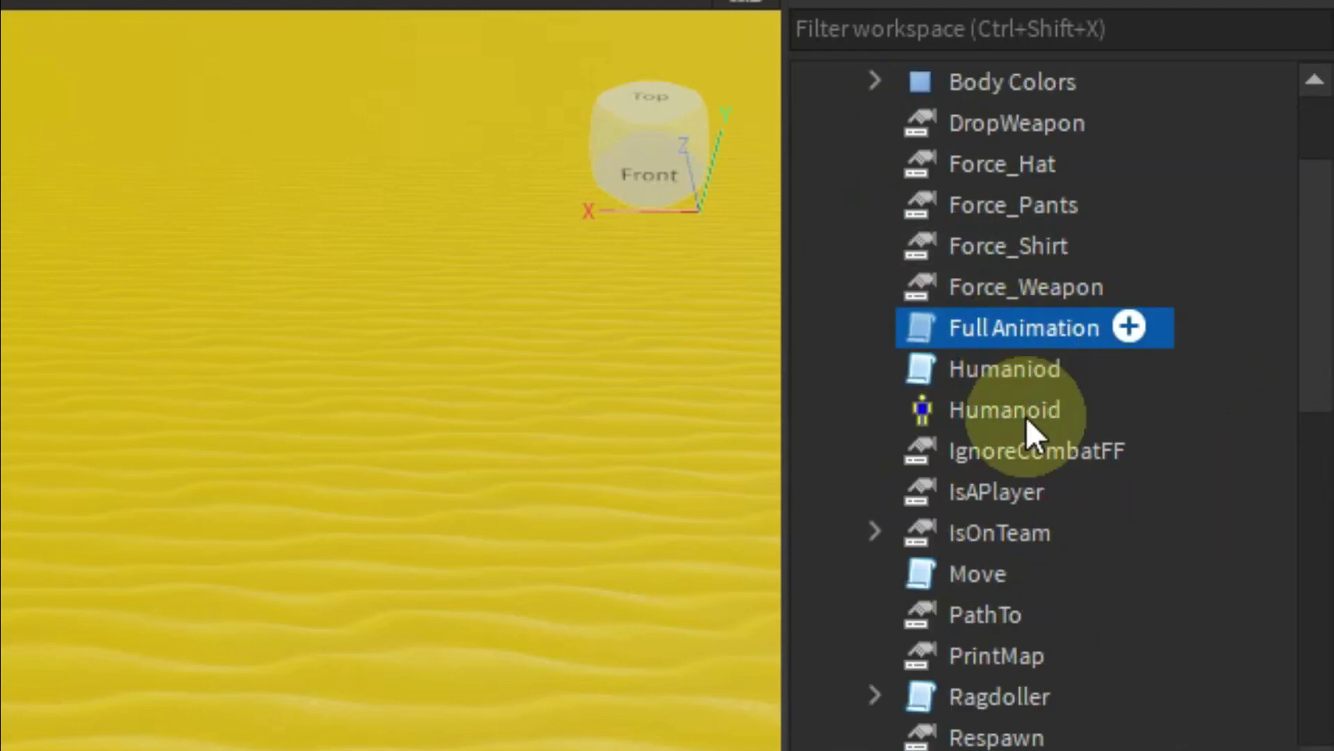
left_click(990, 569)
key("Delete")
left_click(972, 340)
left_click(934, 363)
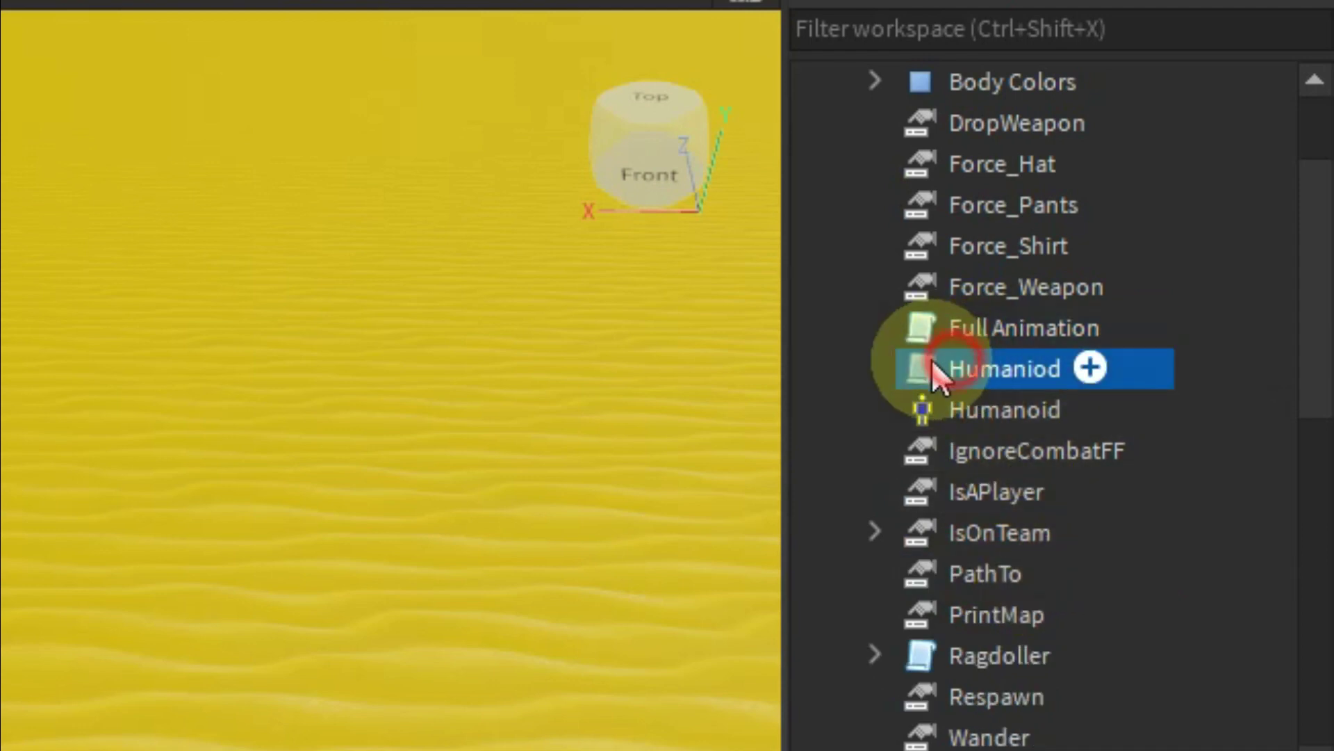
left_click(1057, 657)
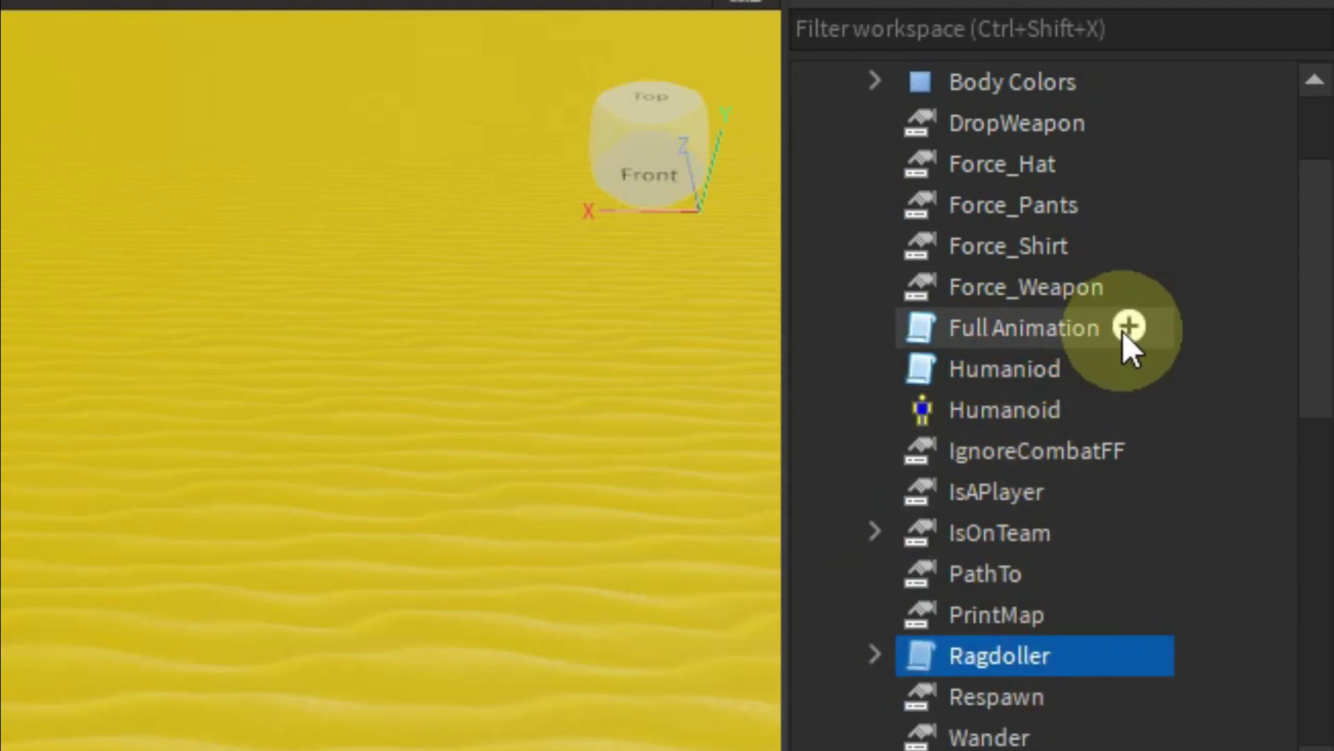
left_click(1060, 333)
right_click_drag(253, 466, 253, 375)
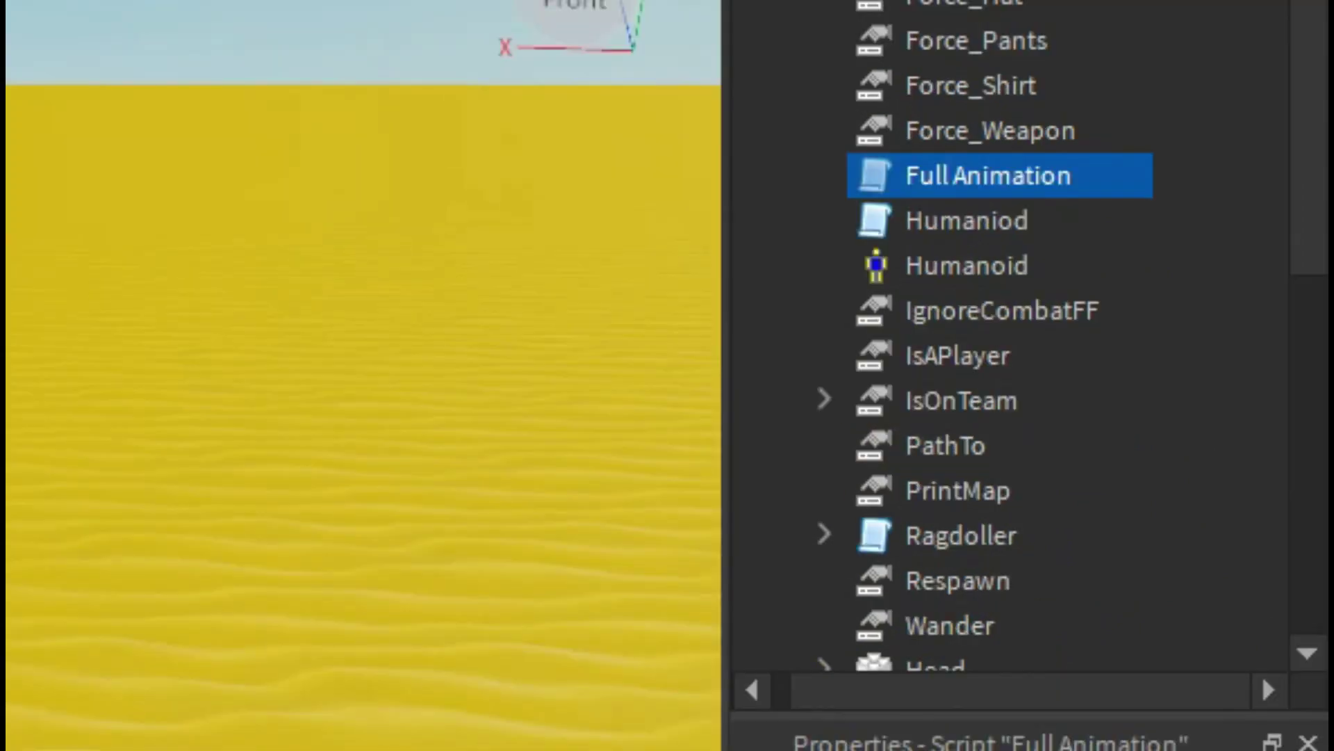
Step: Rename the NPC model as YTtest
scroll(1148, 403, "up", 2)
left_click(926, 204)
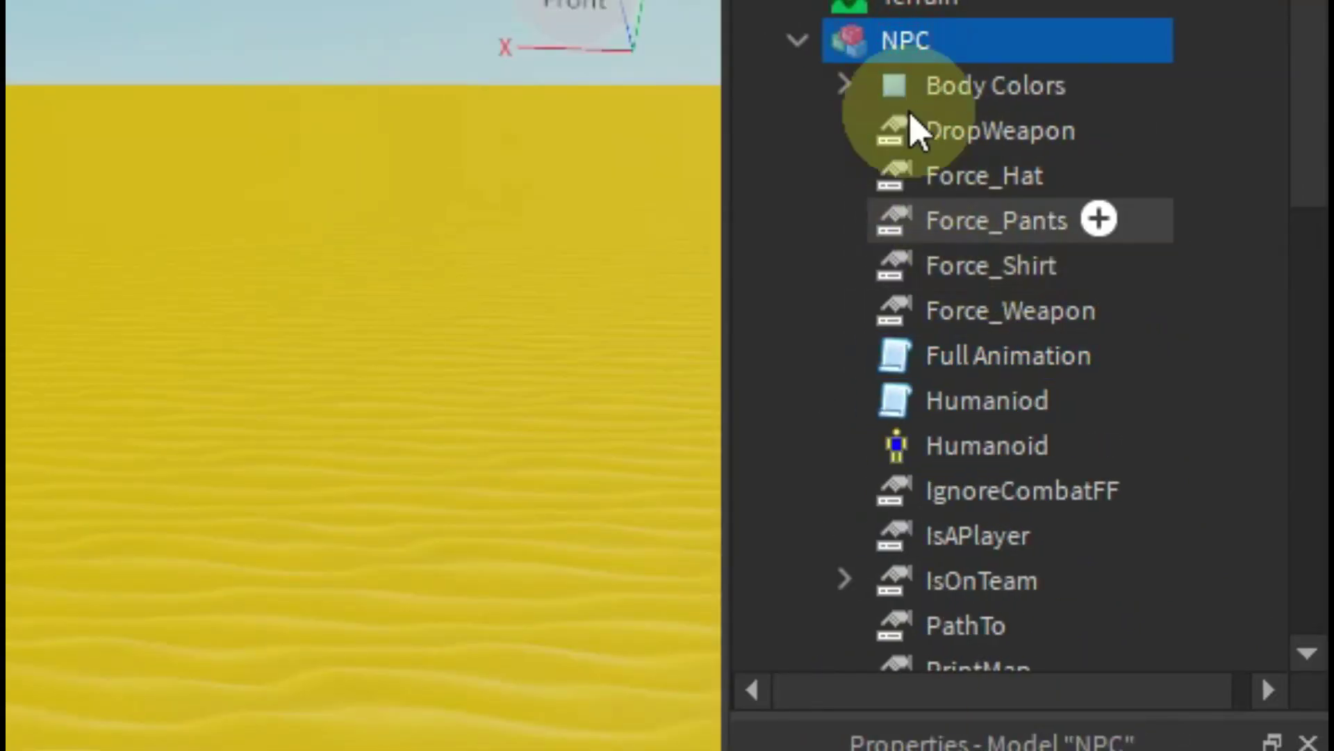
key("F2")
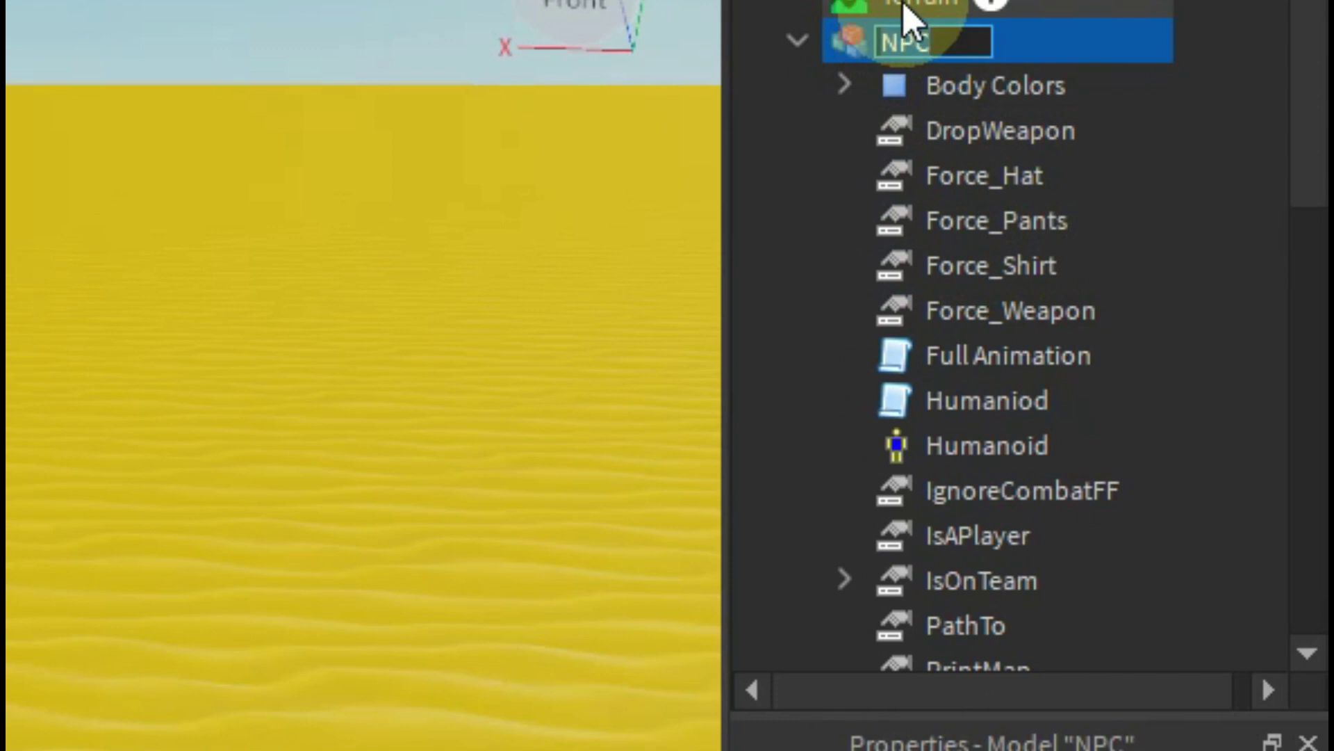
type("N")
key("BackSpace")
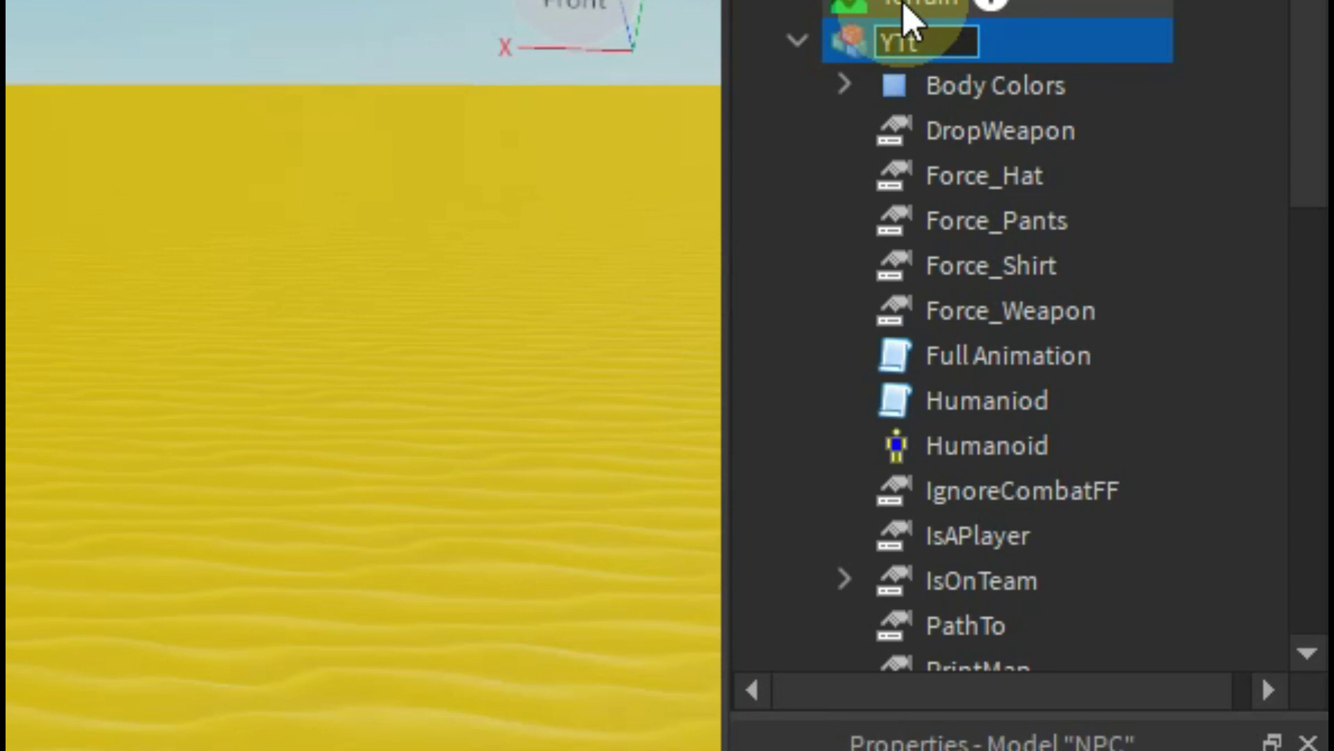
key("Return")
right_click_drag(361, 278, 362, 98)
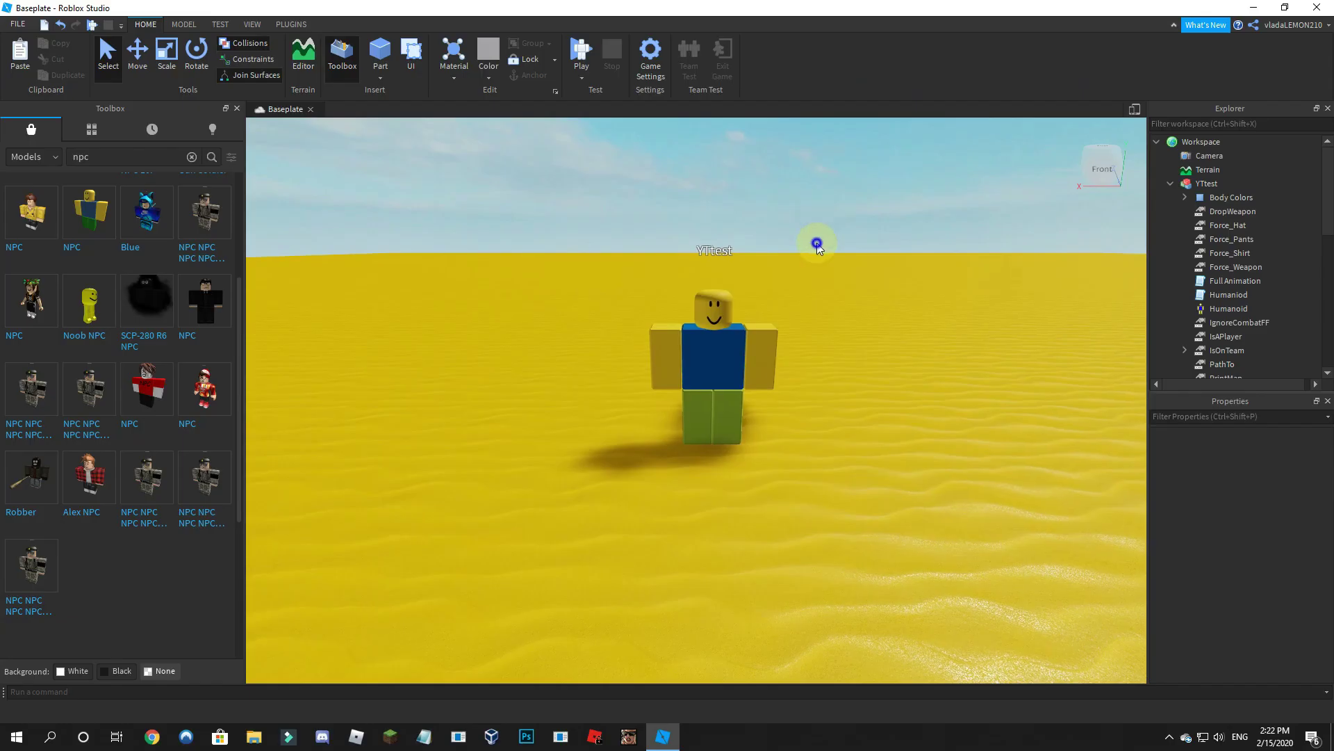
right_click_drag(816, 243, 854, 338)
scroll(855, 338, "down", 3)
right_click_drag(721, 349, 670, 372)
scroll(670, 372, "up", 1)
scroll(473, 528, "up", 1)
scroll(280, 681, "down", 1)
Step: Switch to Notepad and open the NoobSim text document from the Desktop folder
left_click(424, 737)
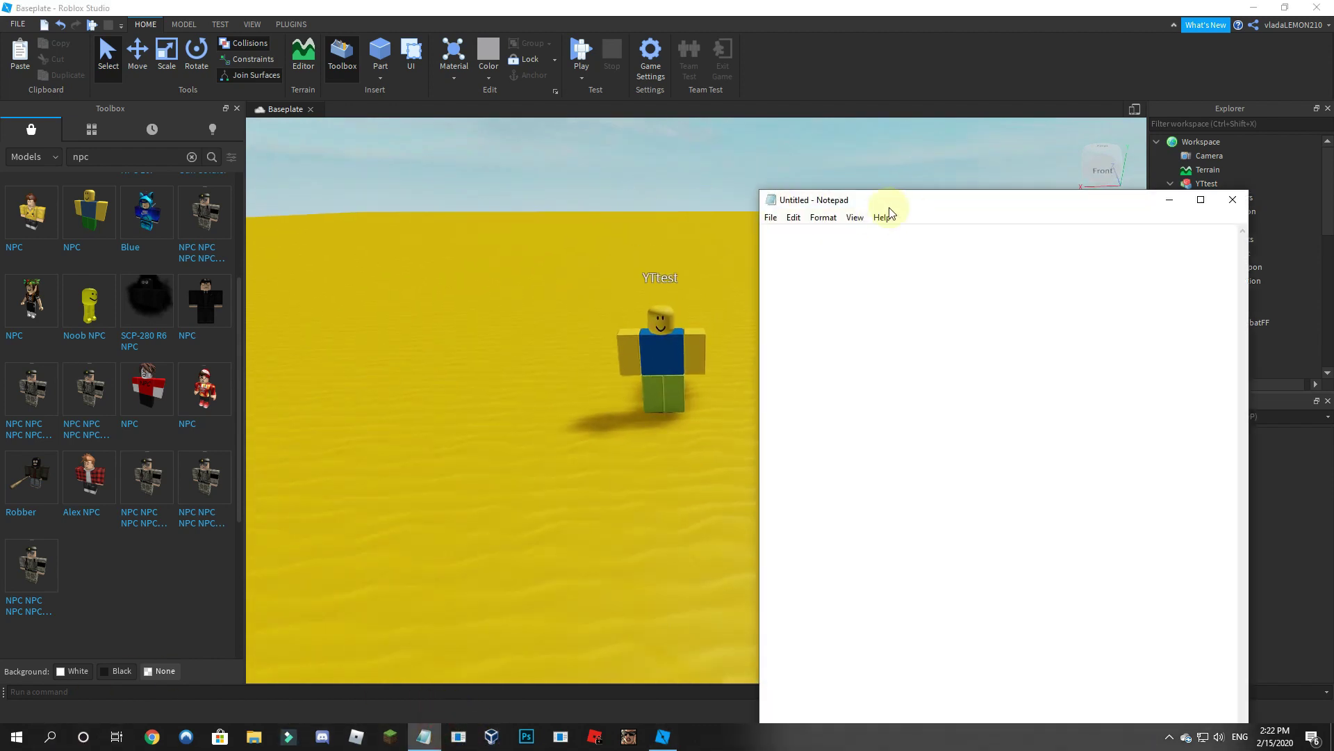
left_click(863, 198)
left_click(726, 193)
left_click(704, 193)
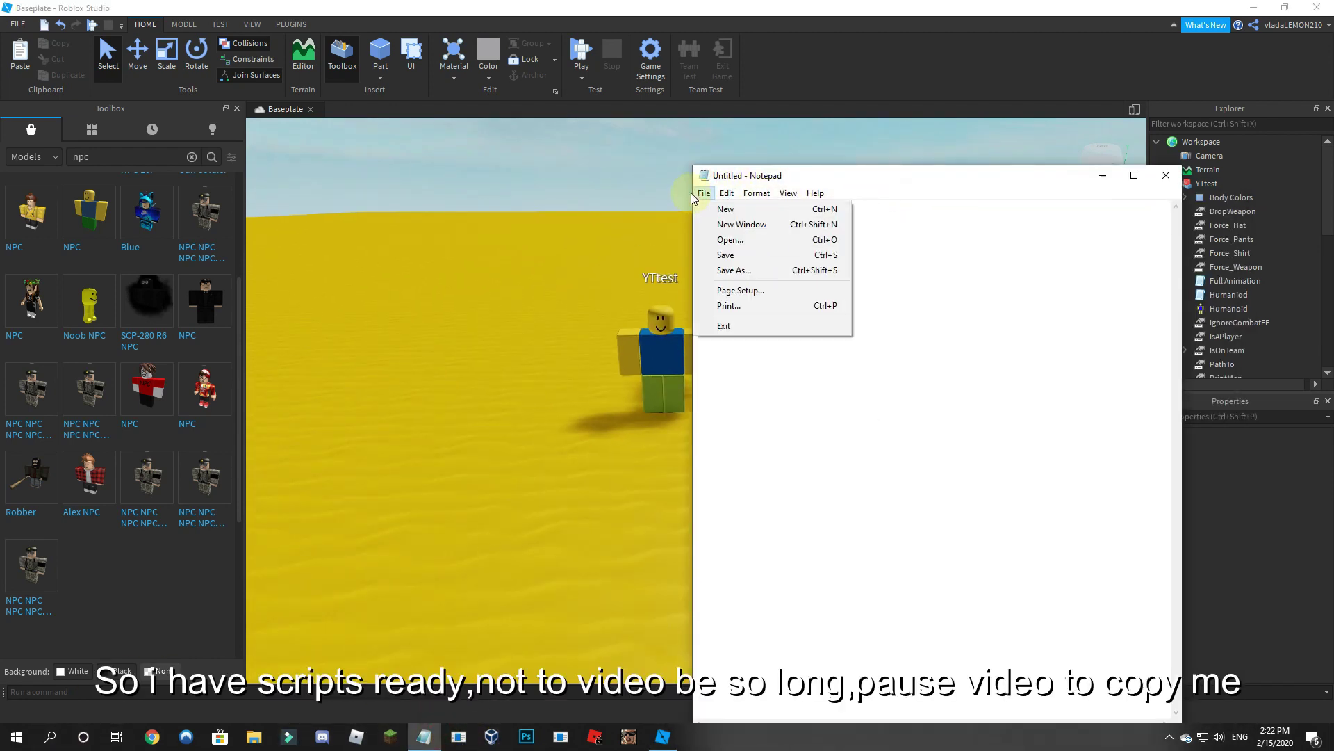
left_click(730, 240)
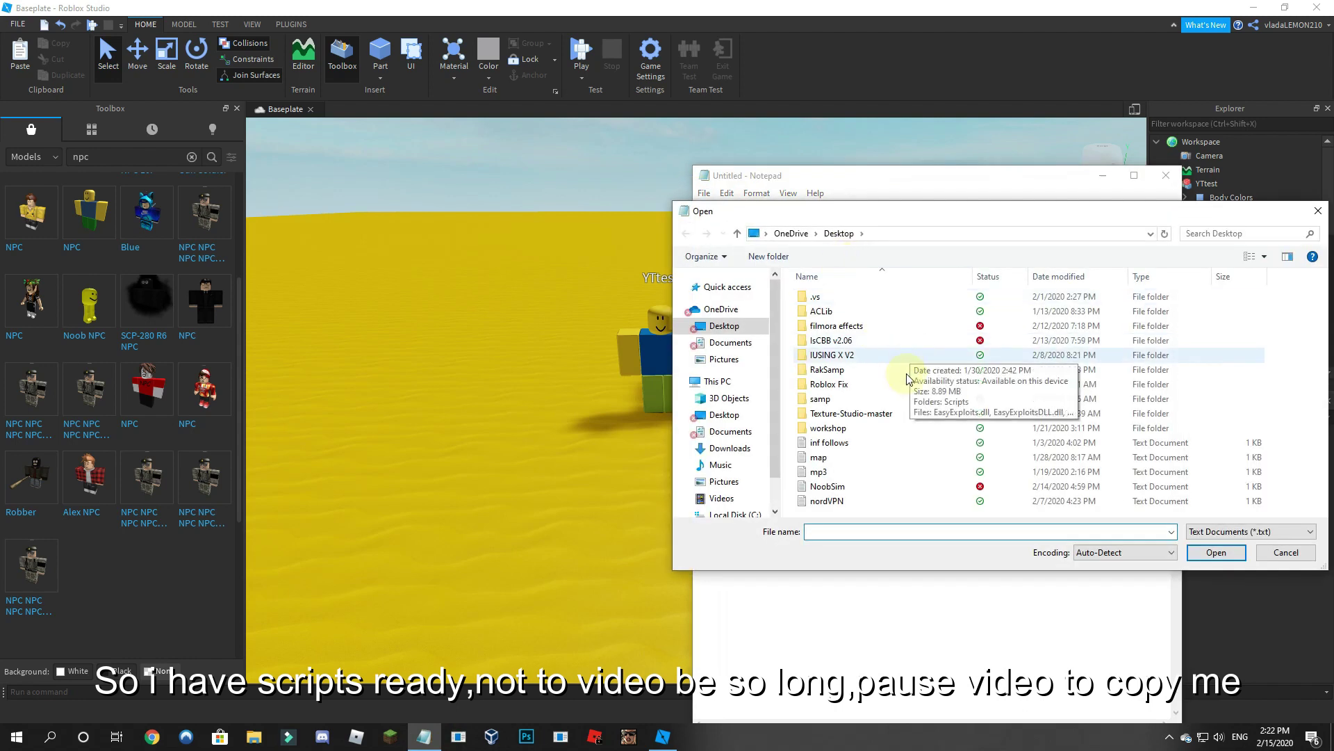
double_click(842, 486)
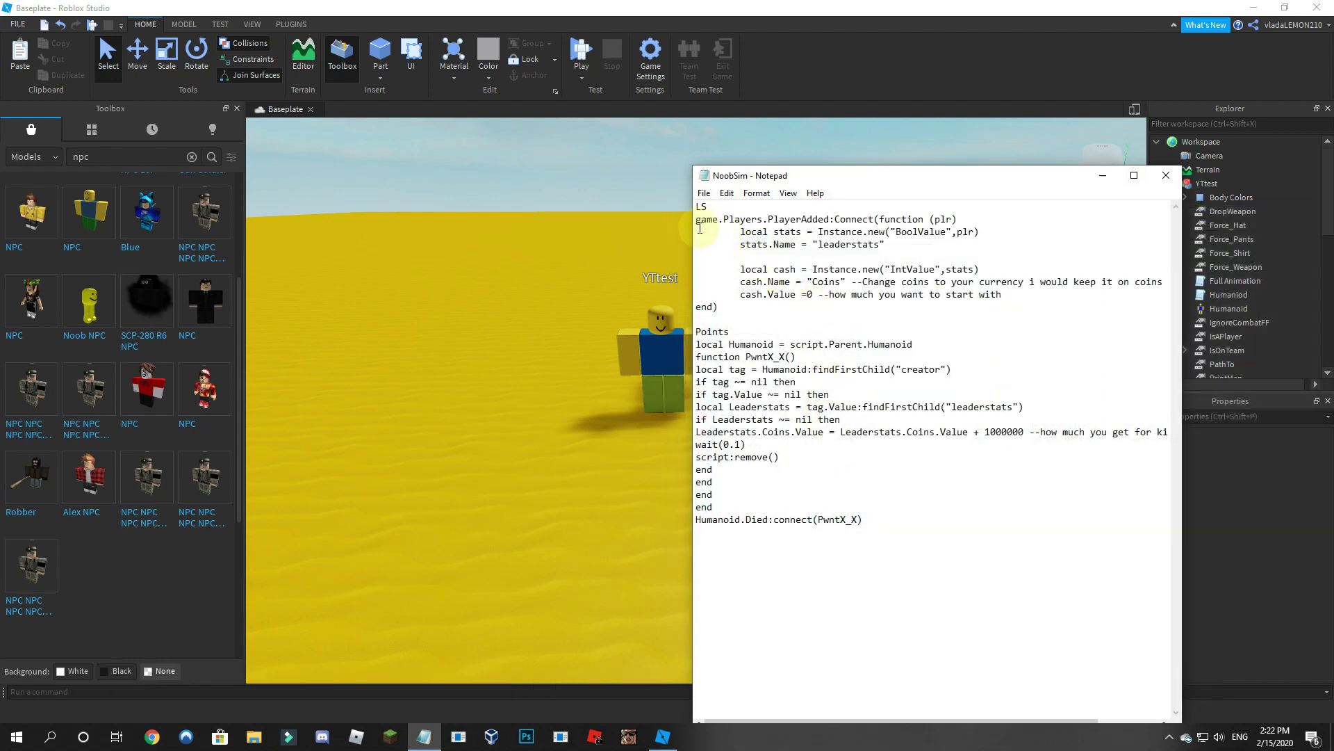
Step: Copy the leaderstats code under the LS heading and return to Roblox Studio
left_click_drag(695, 223, 1070, 310)
key("ctrl+c")
left_click(1103, 175)
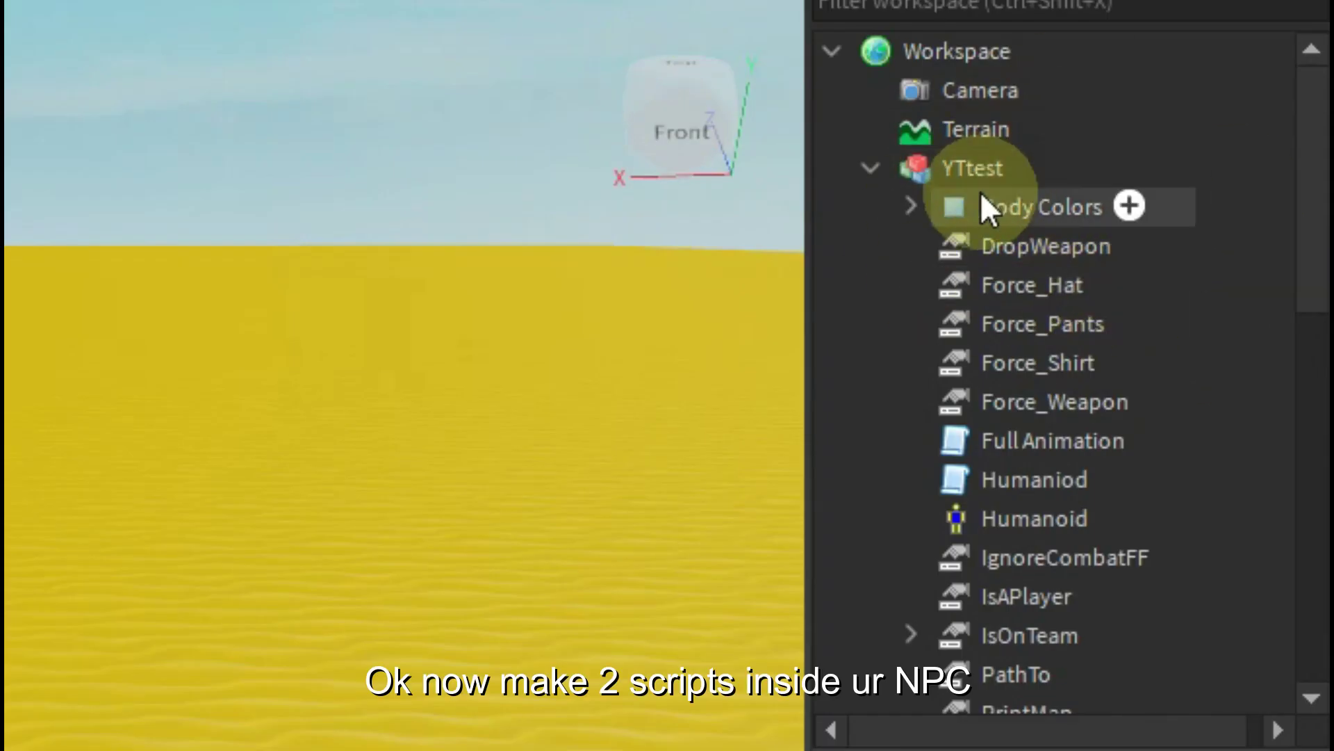
Step: Insert two Script objects into the YTtest model
left_click(942, 169)
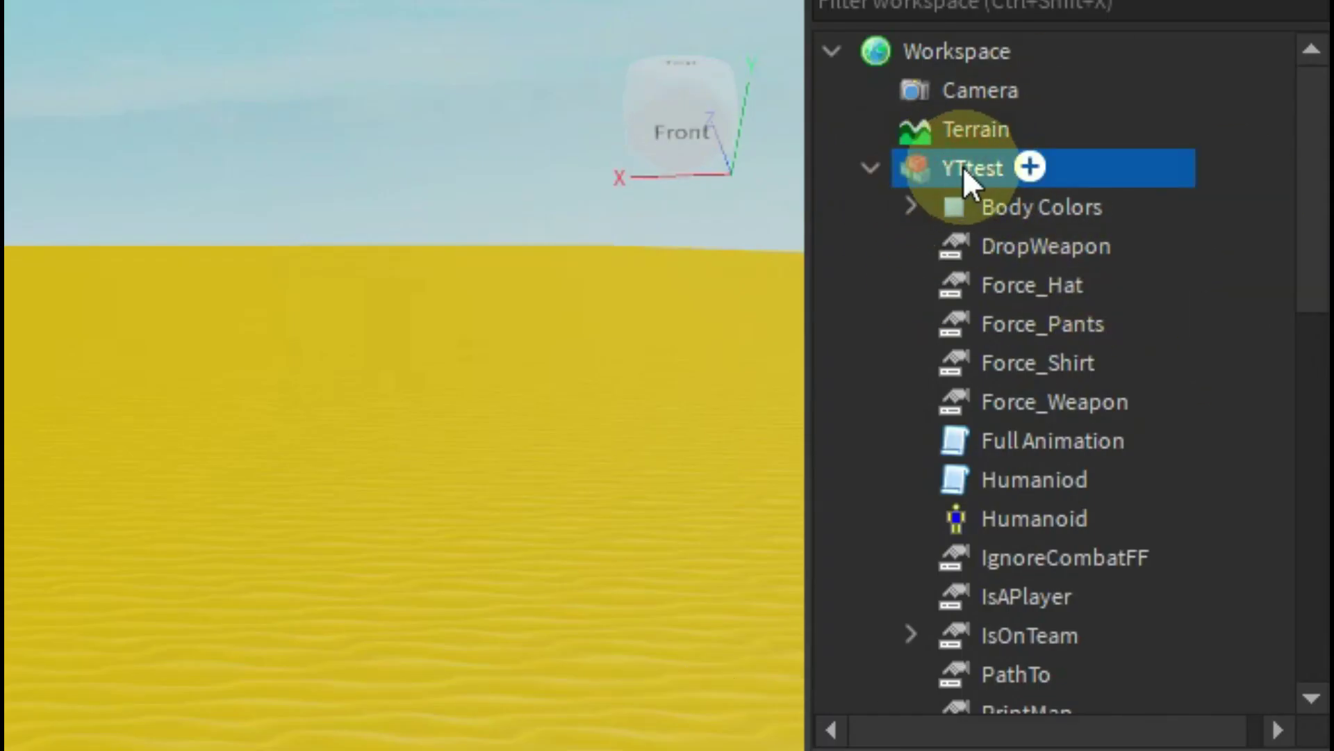
right_click(966, 169)
left_click(1030, 164)
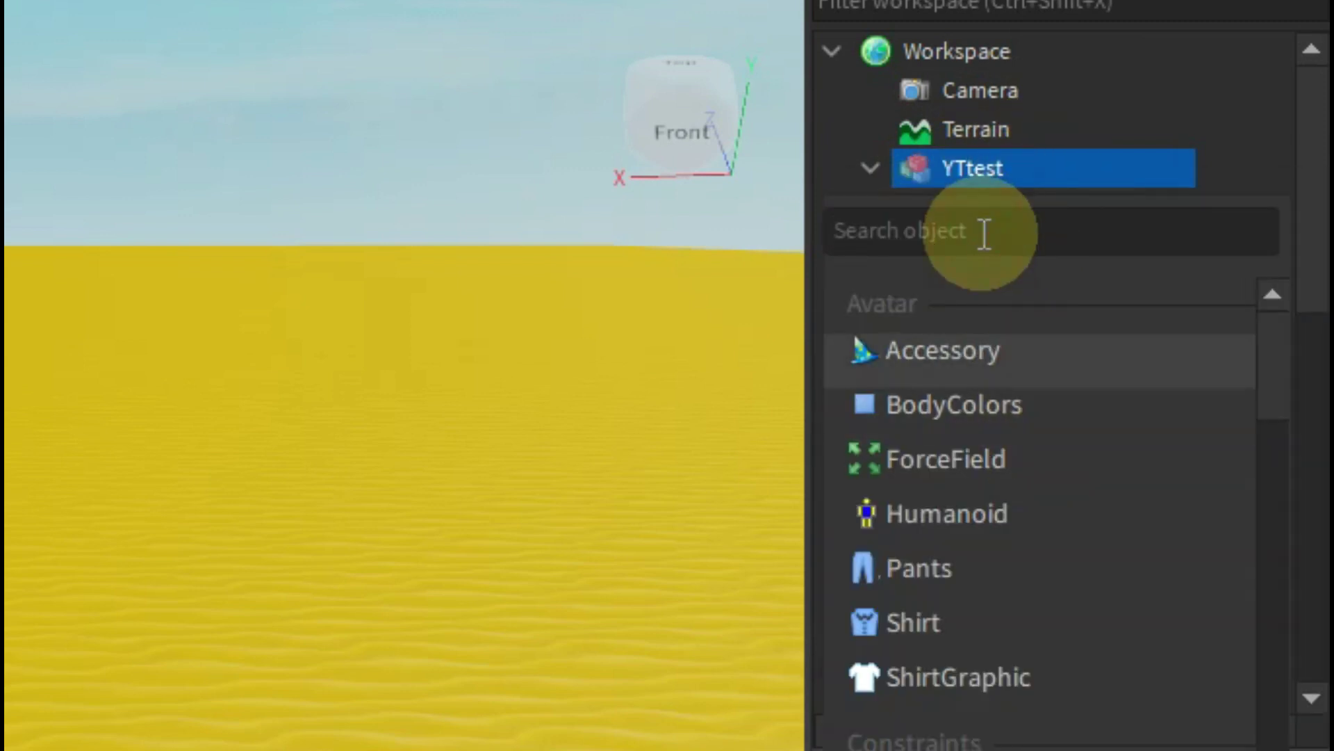
type("script")
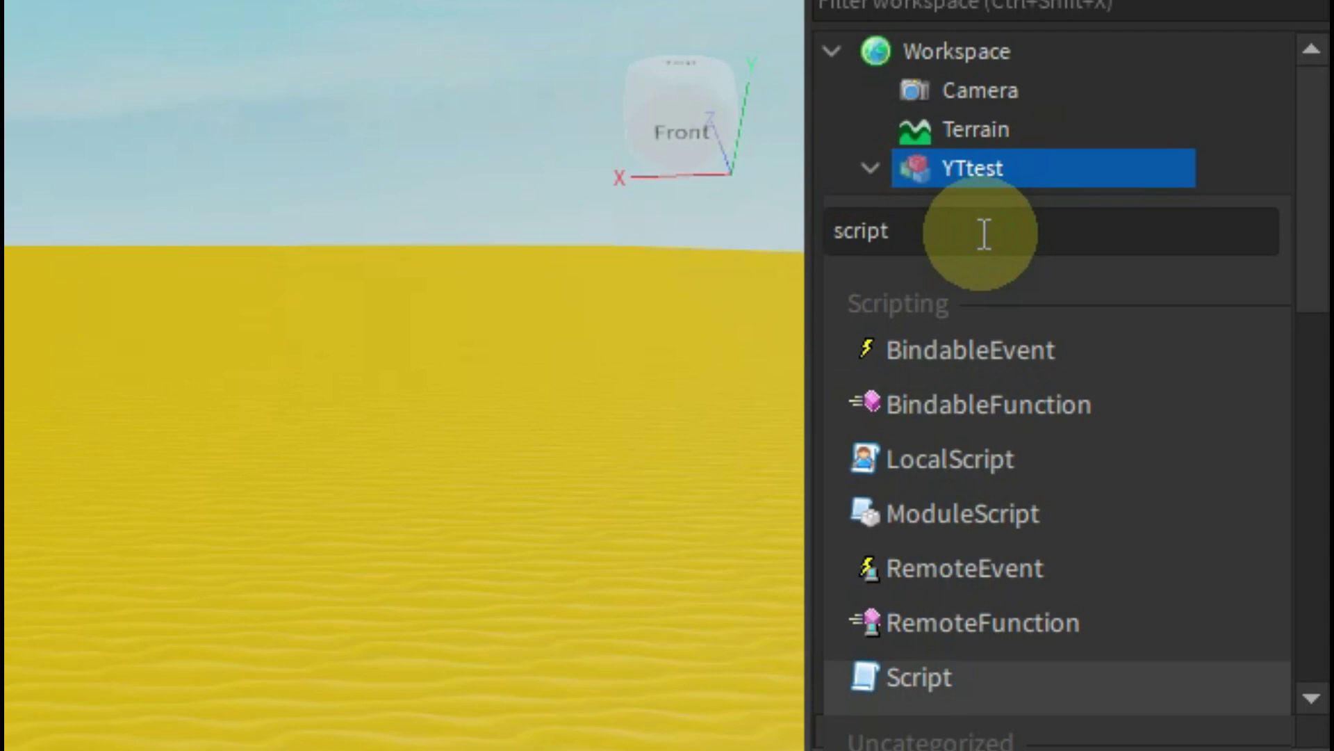
left_click(904, 673)
scroll(1082, 452, "down", 3)
scroll(1081, 448, "down", 2)
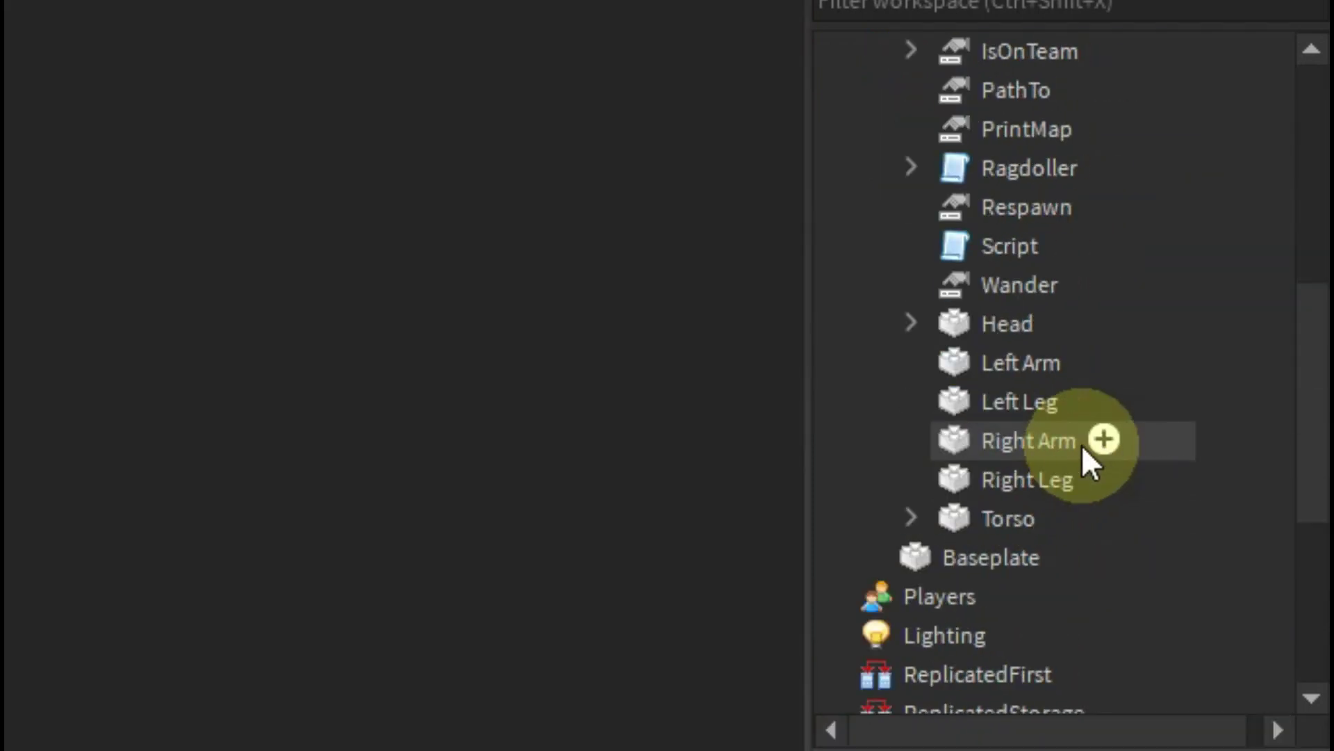
scroll(1001, 396, "up", 6)
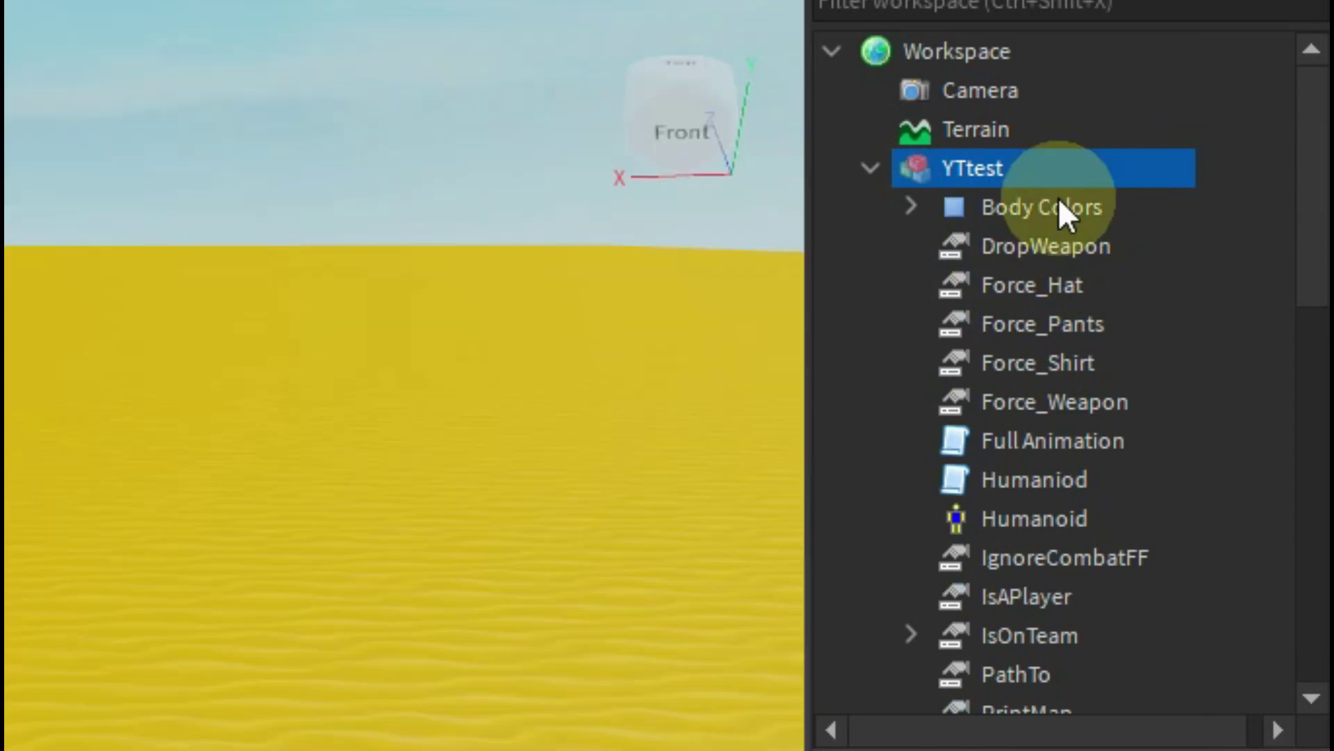
left_click(1029, 161)
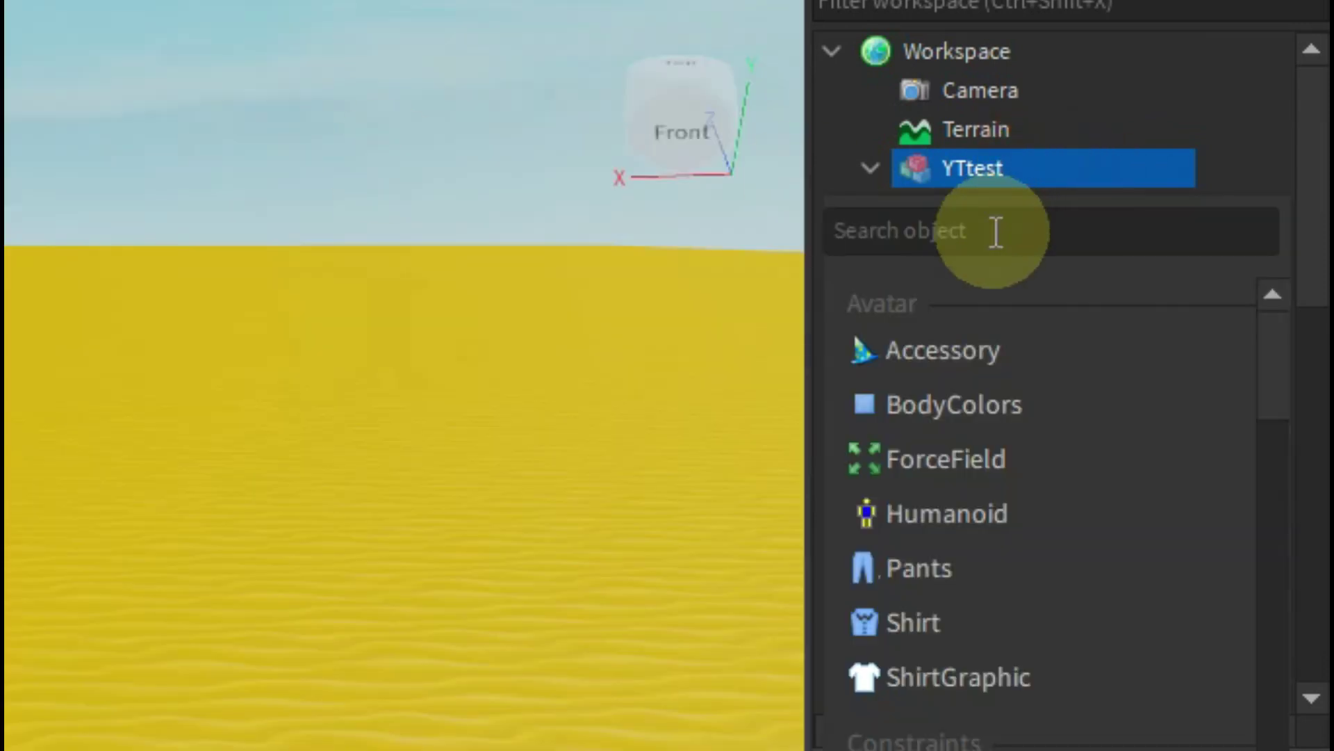
type("script")
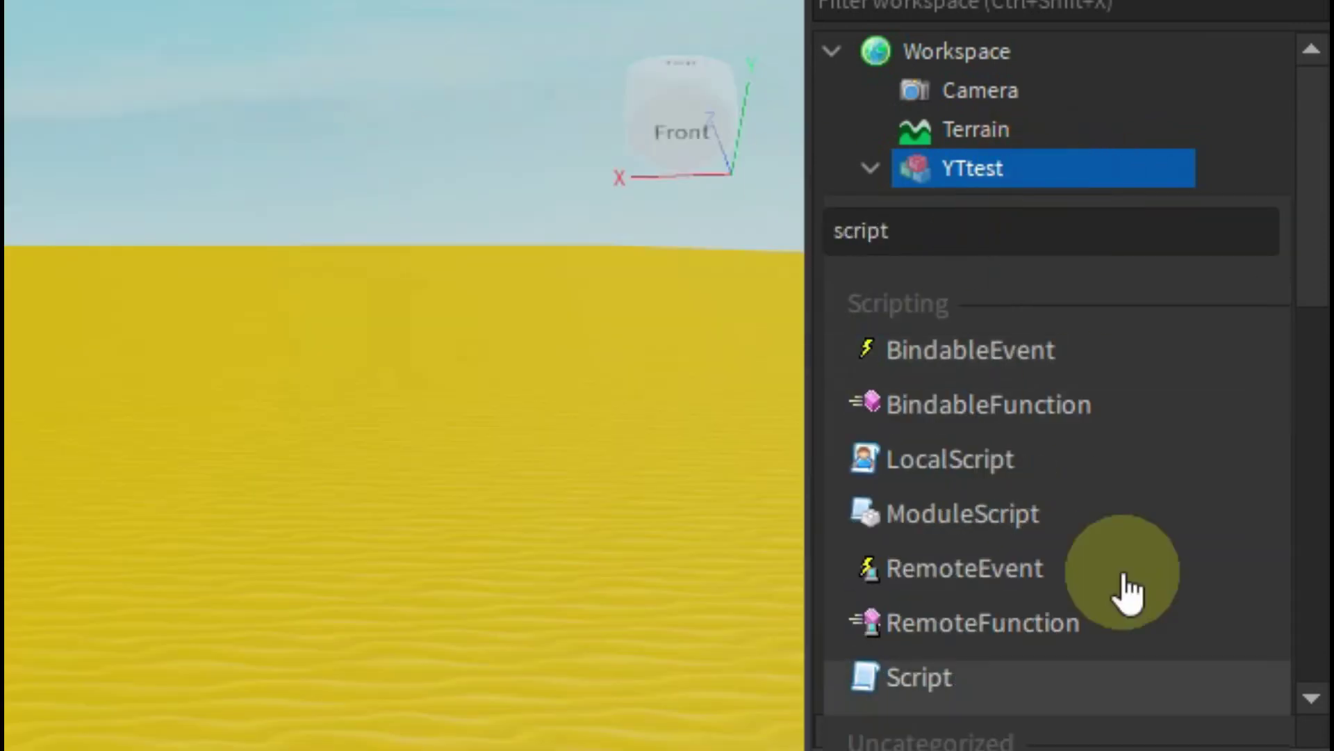
left_click(998, 684)
Step: Rename the two new scripts in the YTtest model as LeaderStats and Coins
scroll(1182, 319, "down", 4)
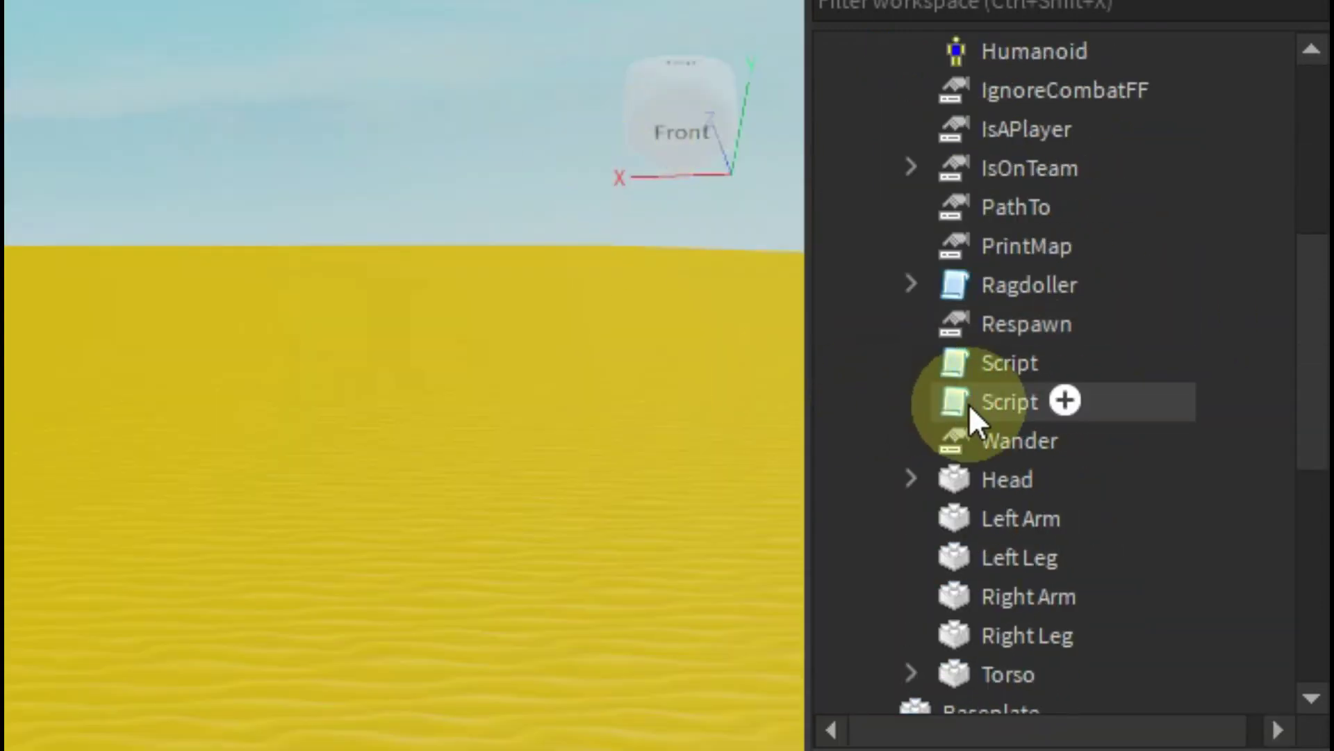
left_click(987, 406)
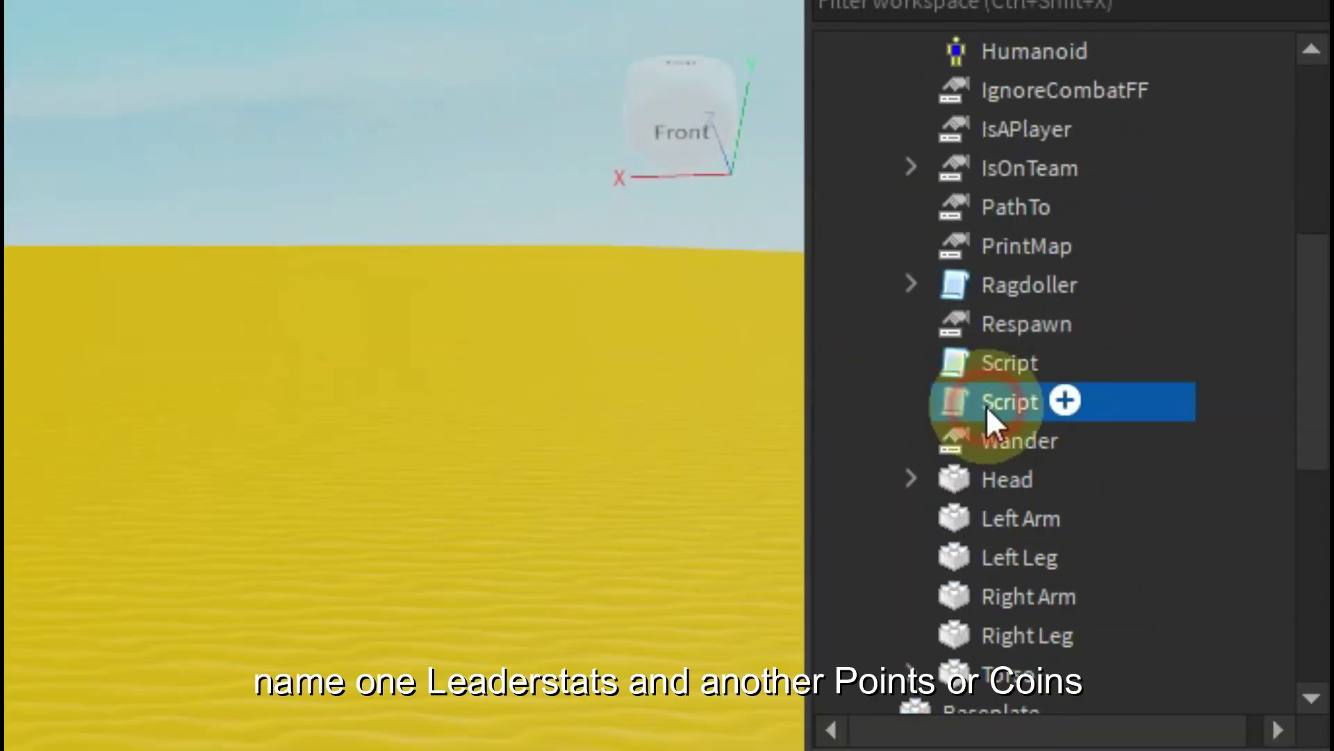
left_click(994, 404)
type("L")
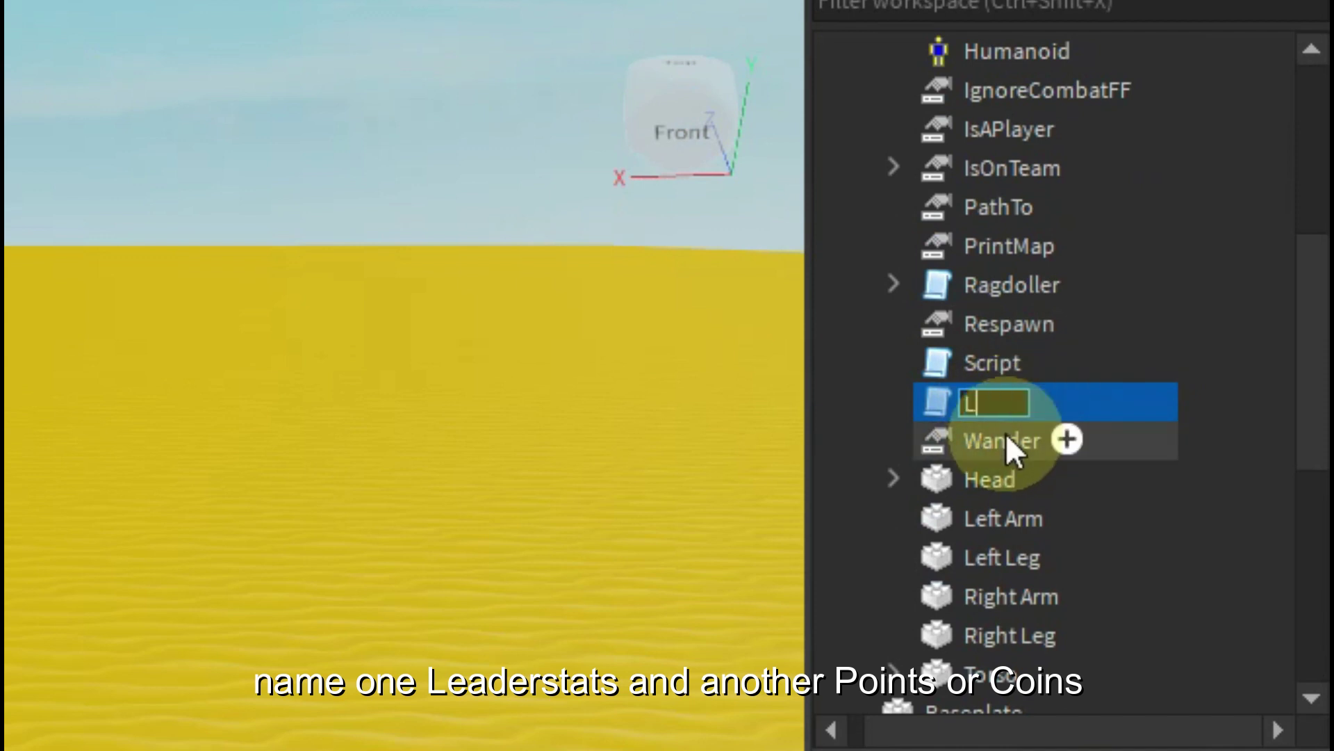
type("eaderStats")
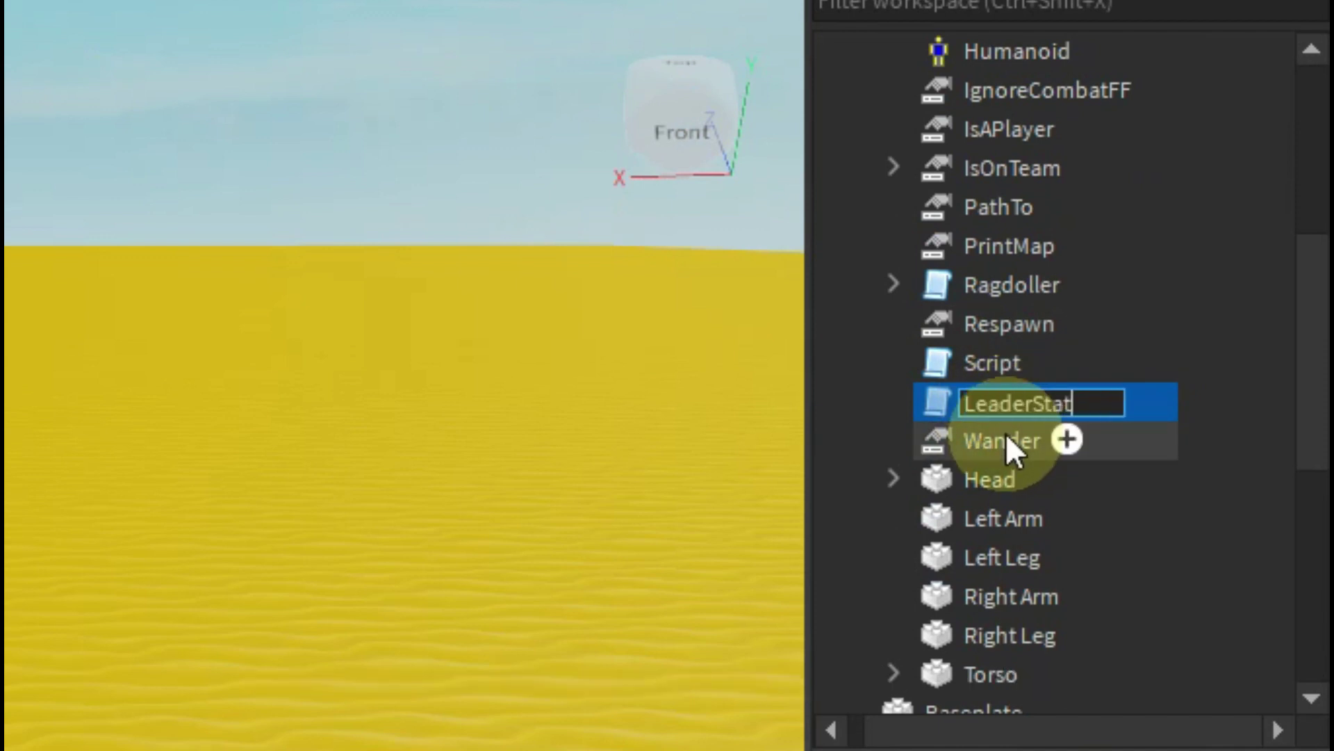
key("Return")
left_click(997, 371)
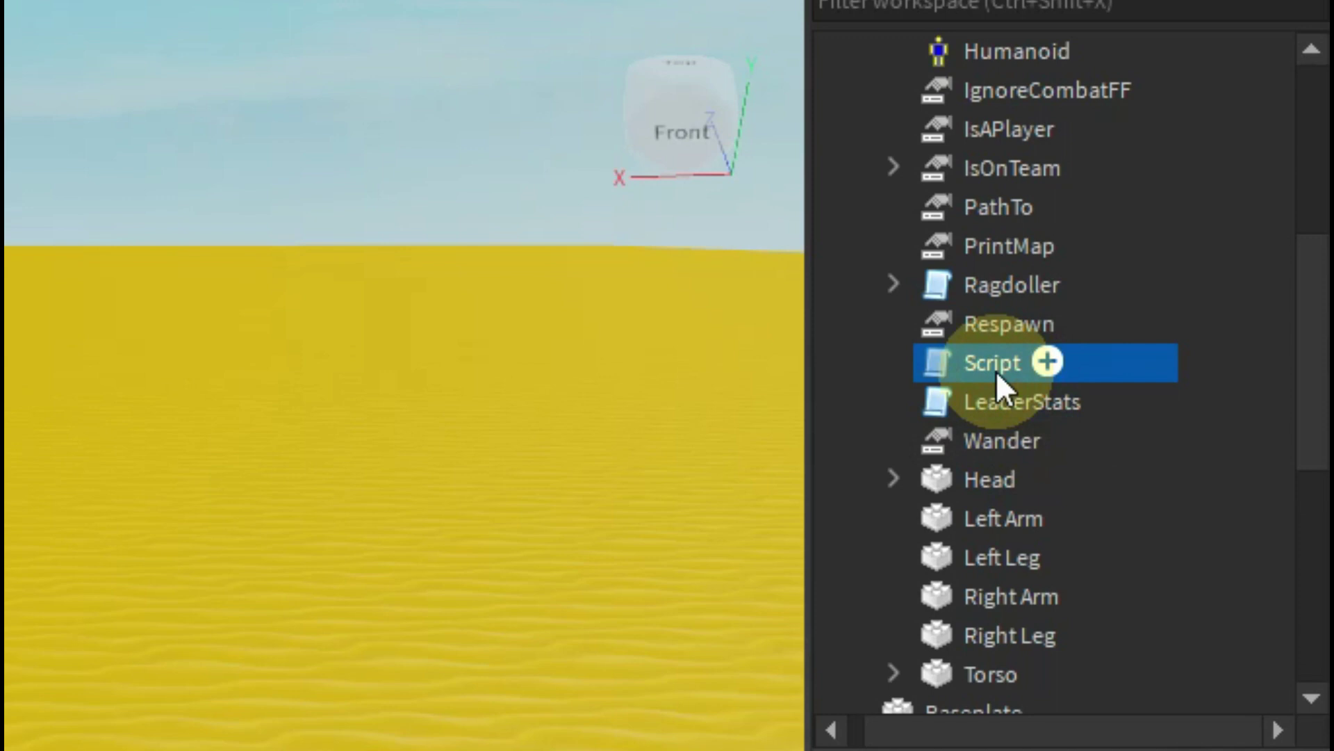
left_click(996, 371)
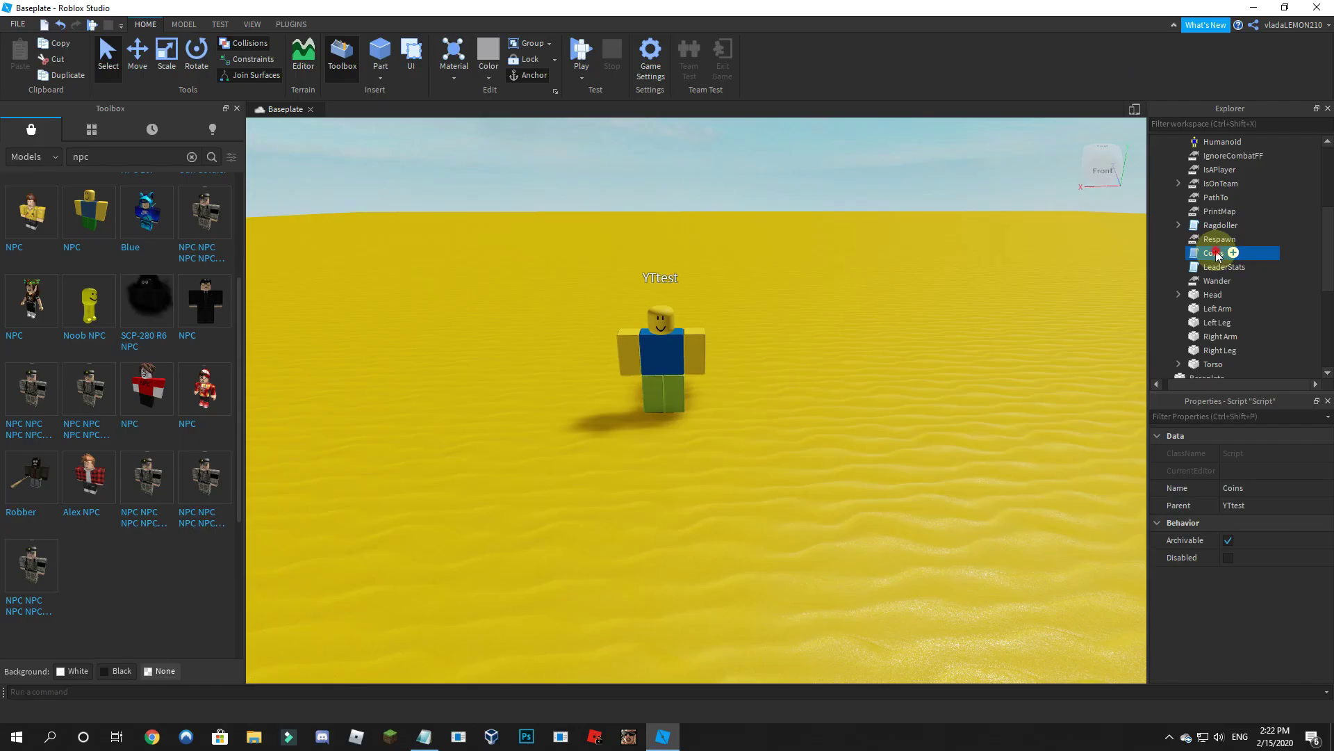
double_click(1215, 254)
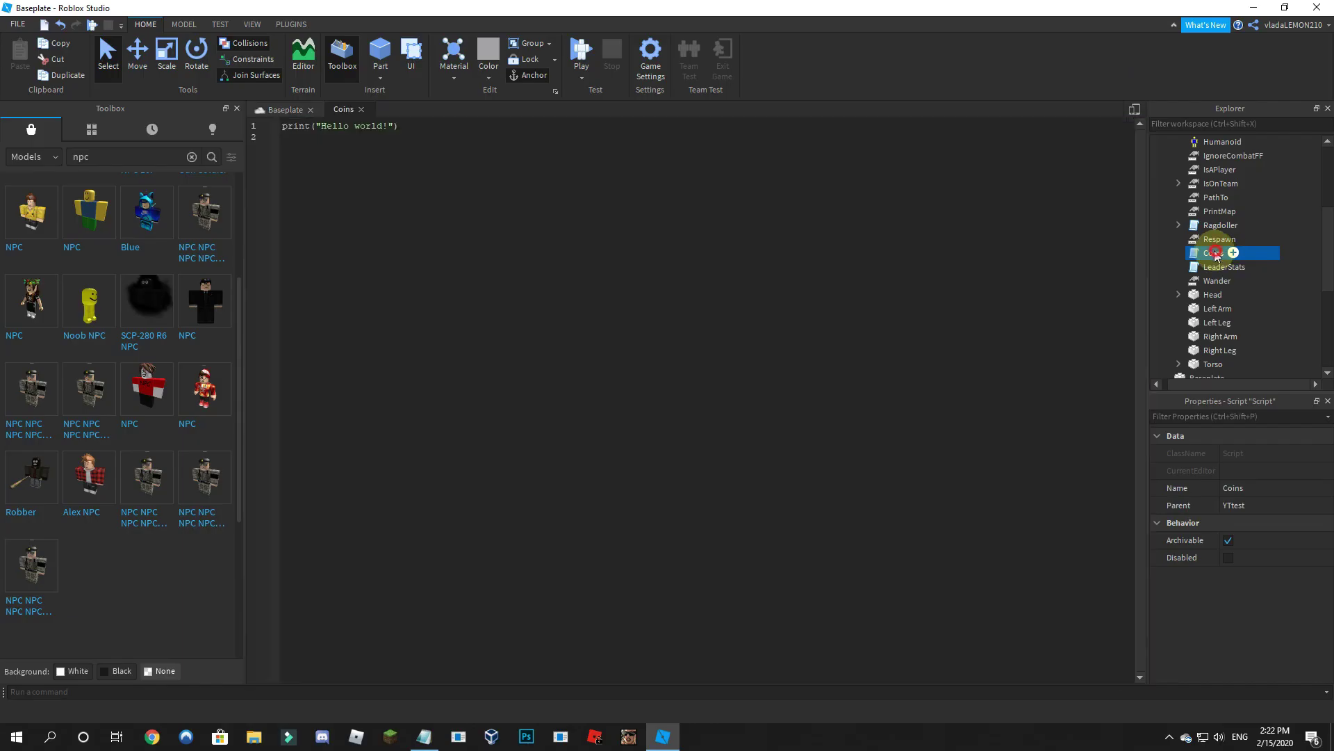
key("ctrl+a")
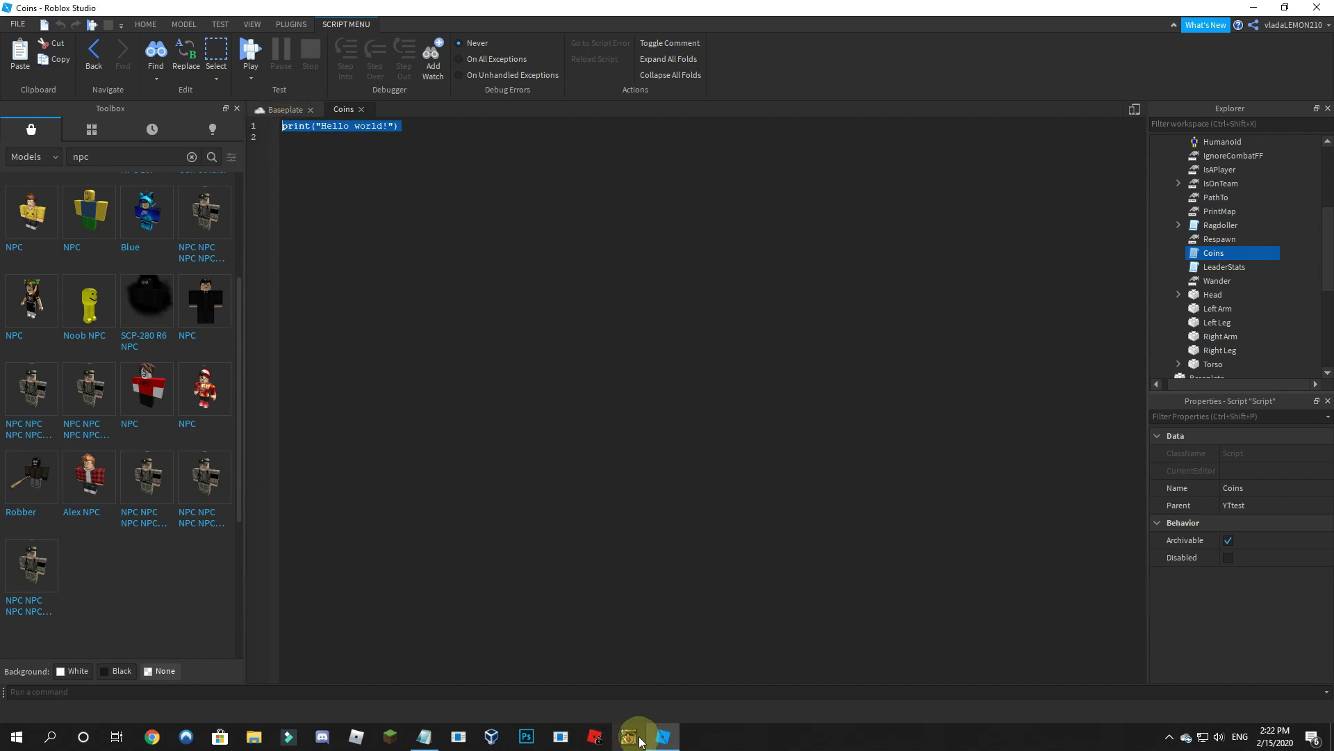
left_click(436, 735)
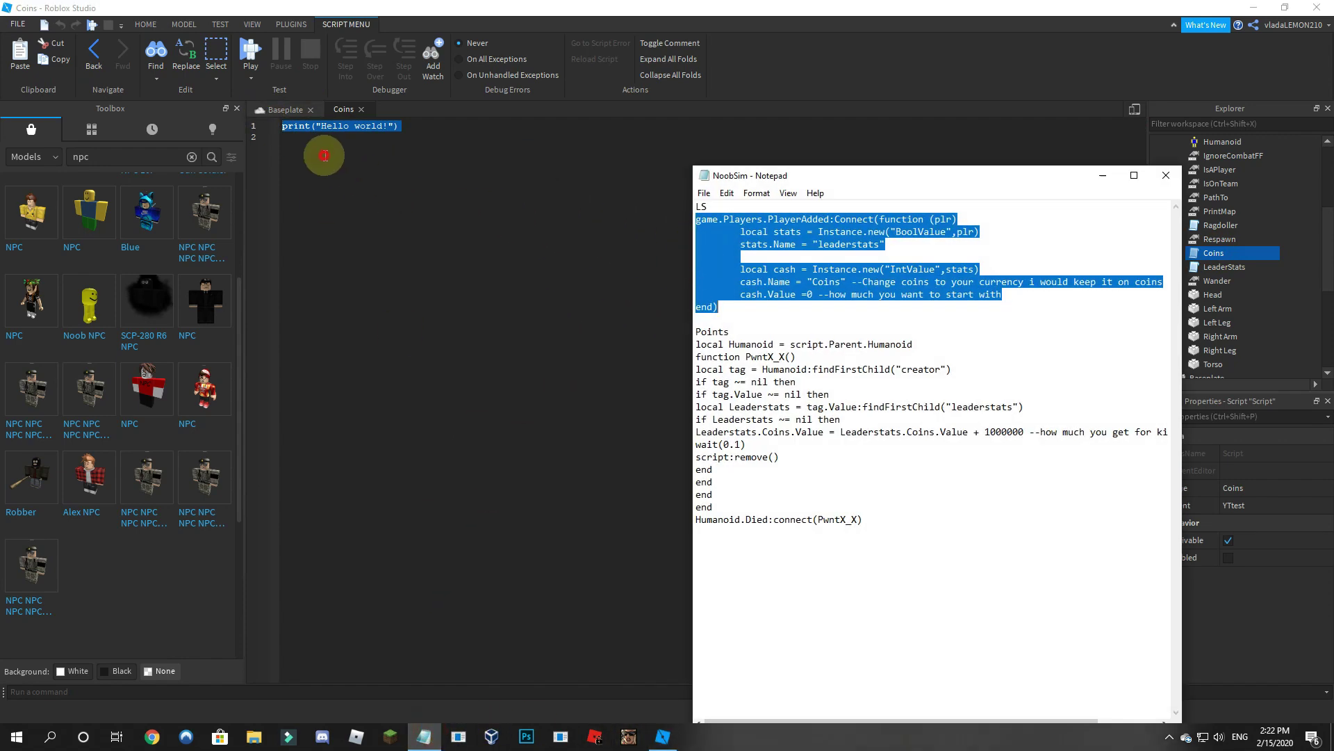
left_click(324, 155)
left_click(361, 109)
Step: Replace the default code in the LeaderStats script with the copied leaderstats code, check its currency lines and close it
double_click(1223, 267)
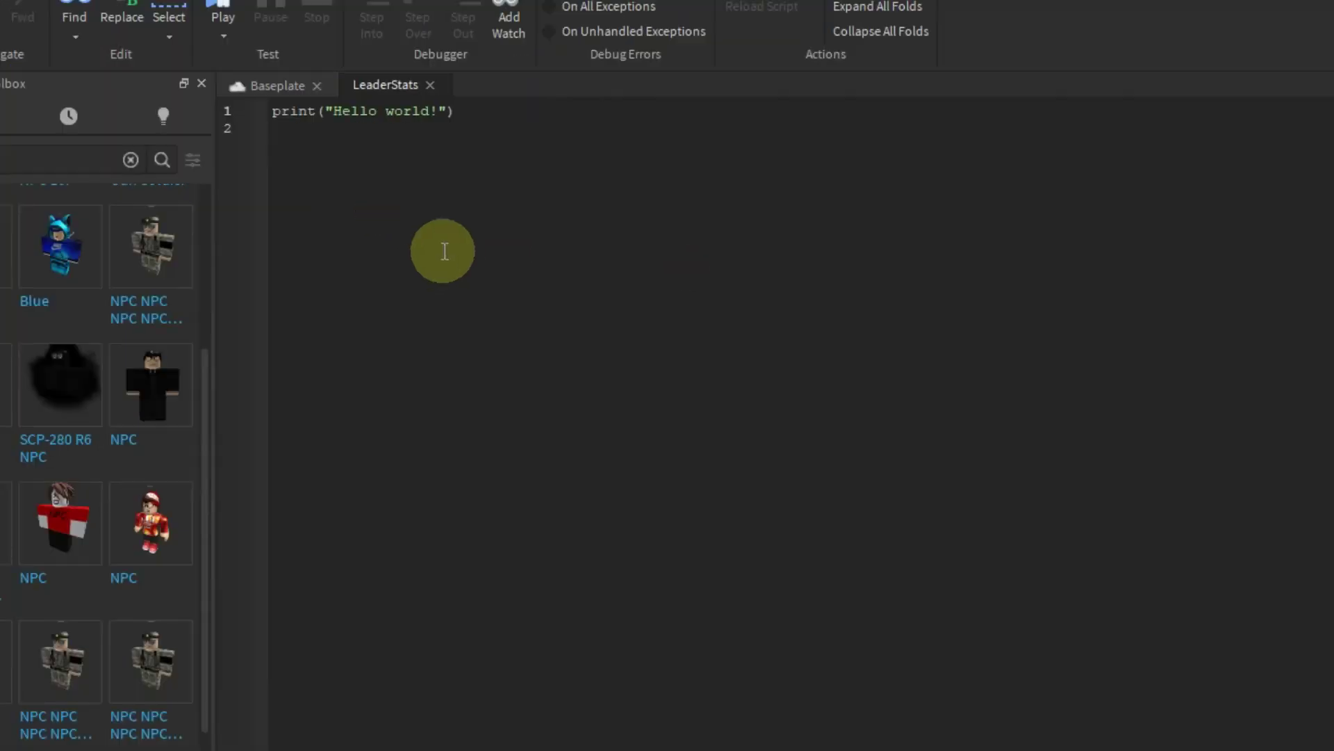
left_click_drag(488, 132, 216, 59)
key("BackSpace")
key("ctrl+v")
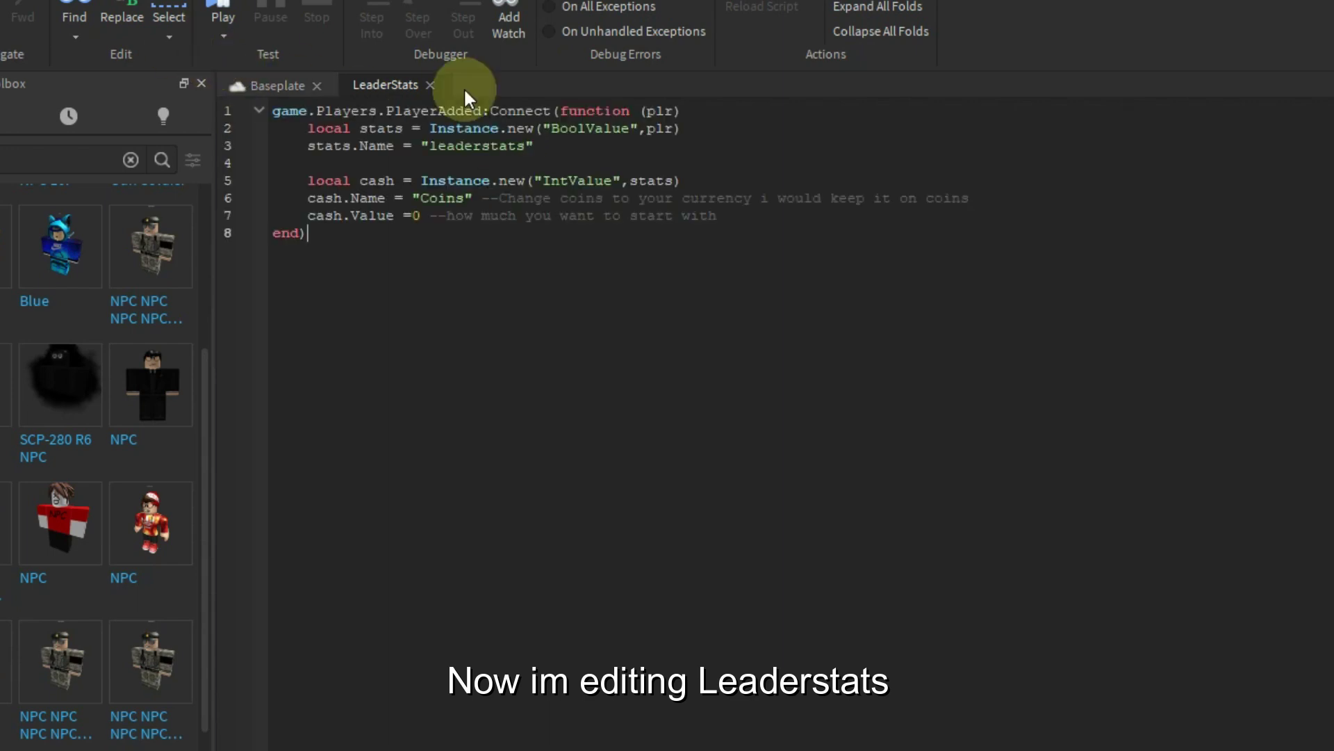
left_click_drag(423, 215, 769, 215)
left_click(775, 234)
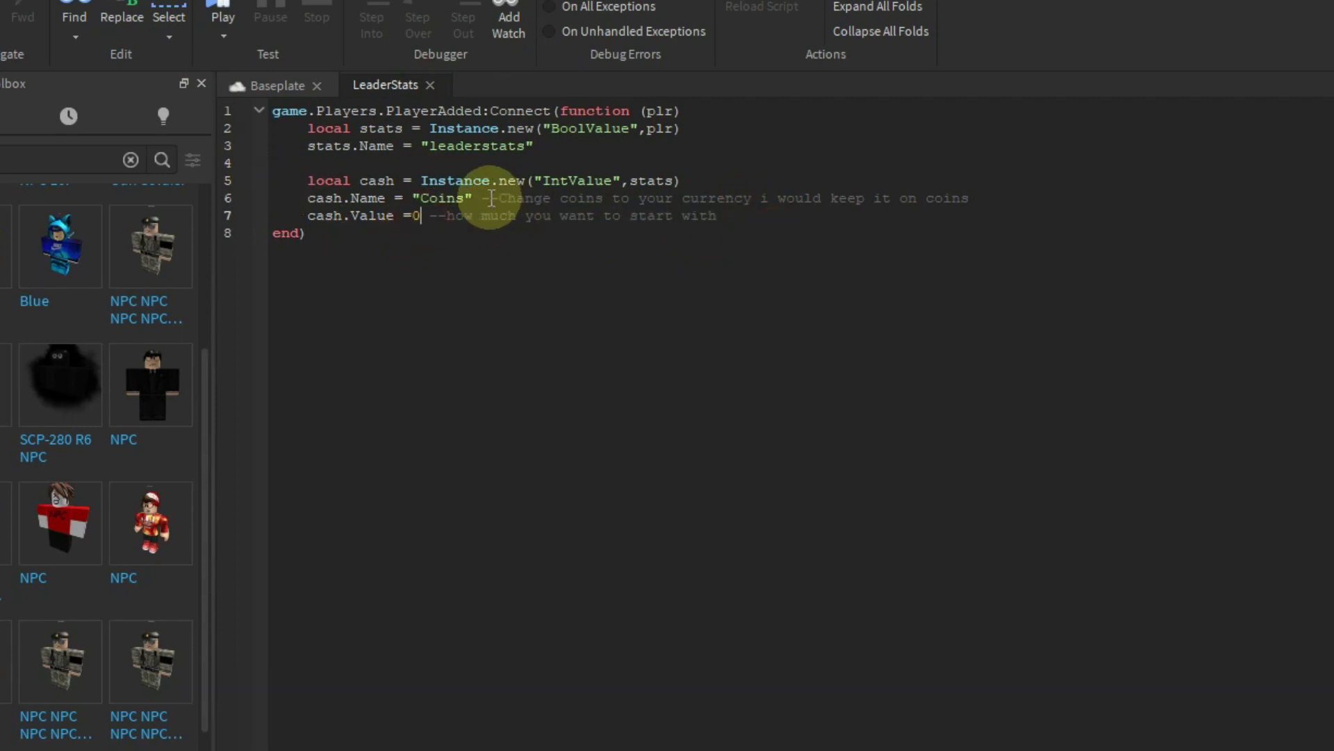
left_click_drag(418, 199, 472, 203)
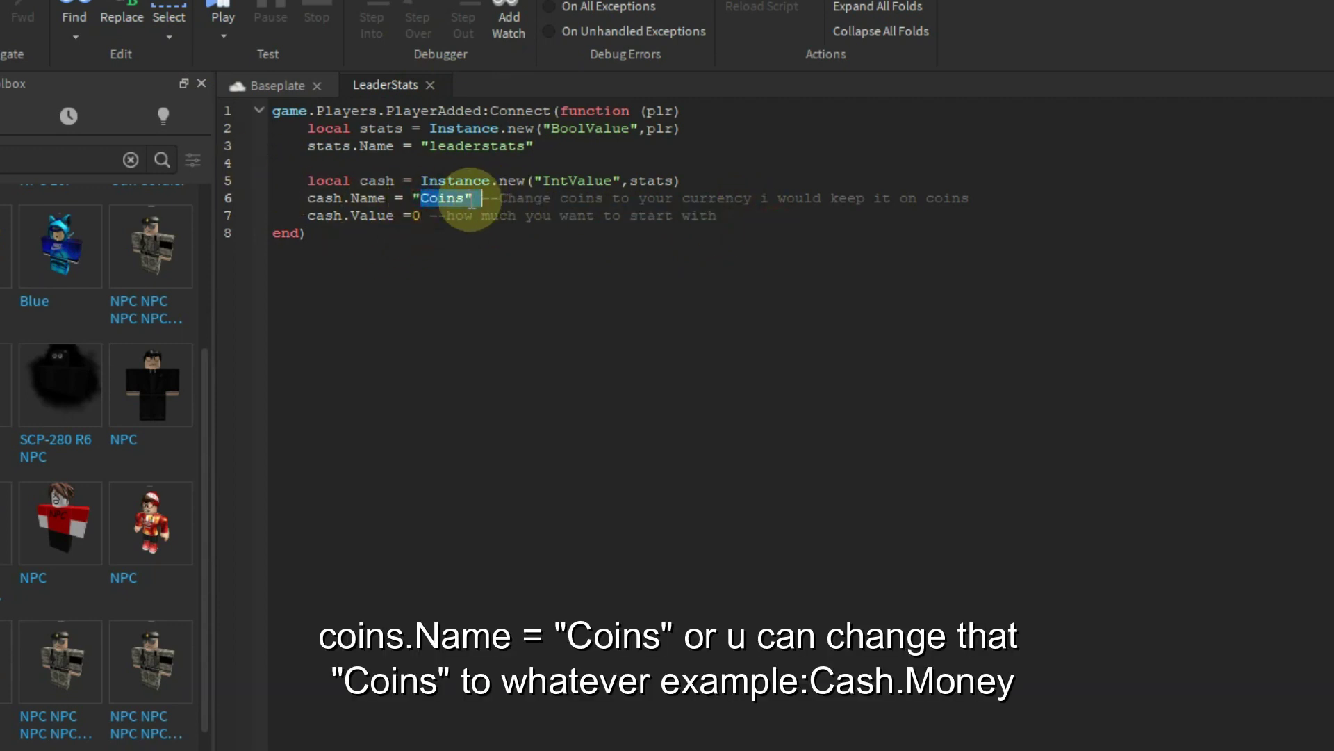
left_click(489, 199)
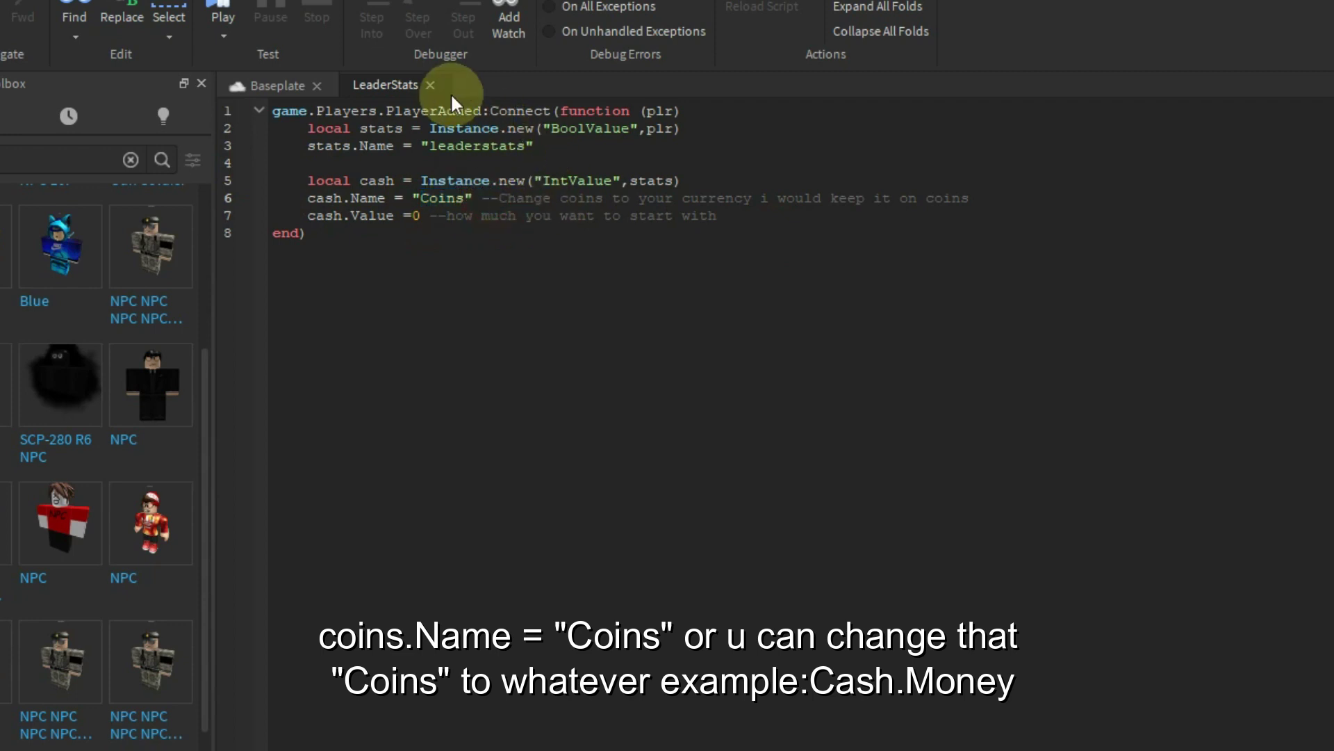
left_click(431, 85)
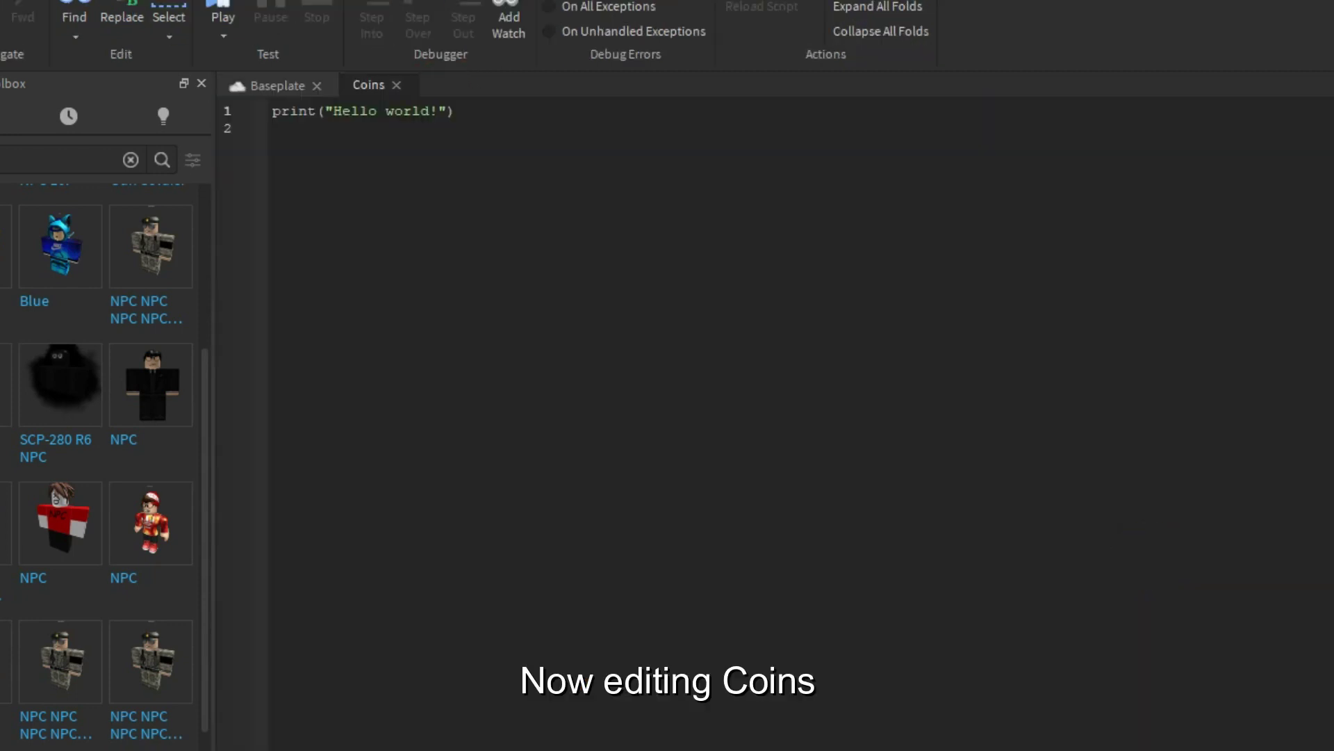
Step: Switch to Notepad, add a blank line under the Points heading and copy the kill-reward code below it
key("alt+Tab")
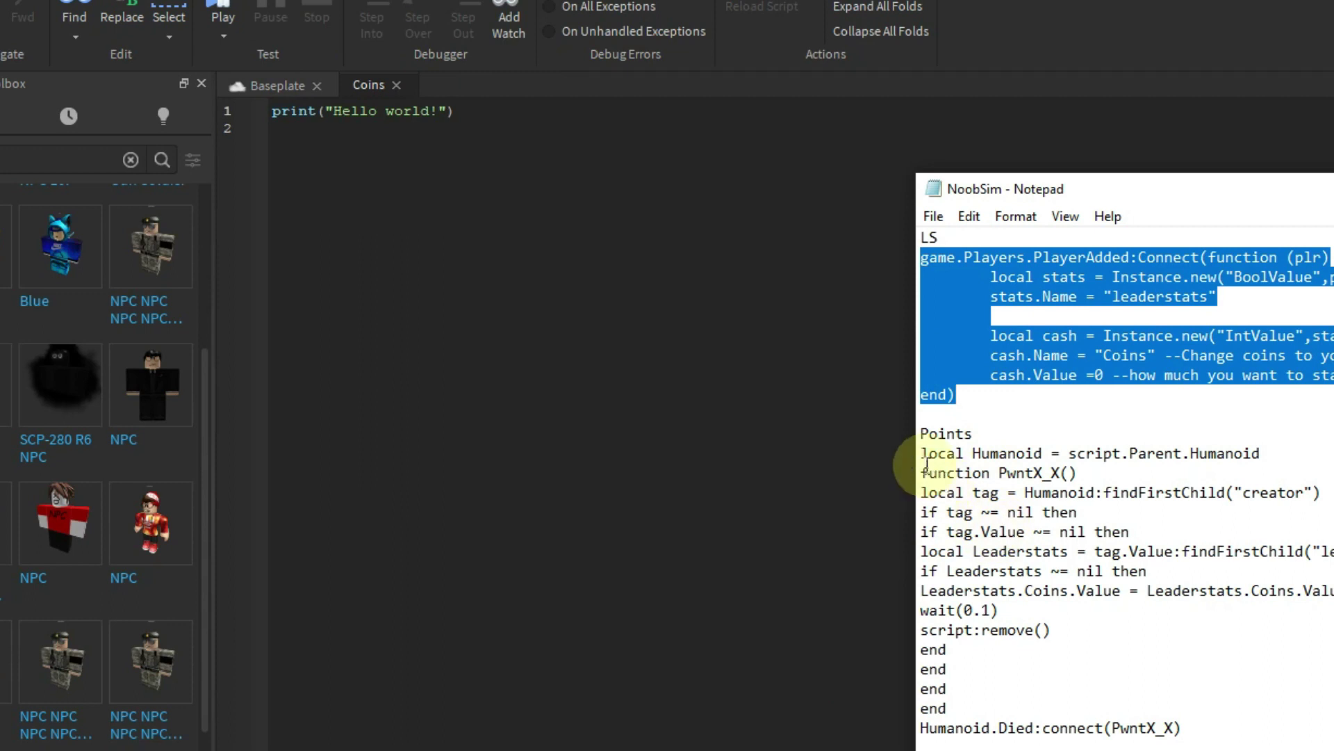
left_click(970, 432)
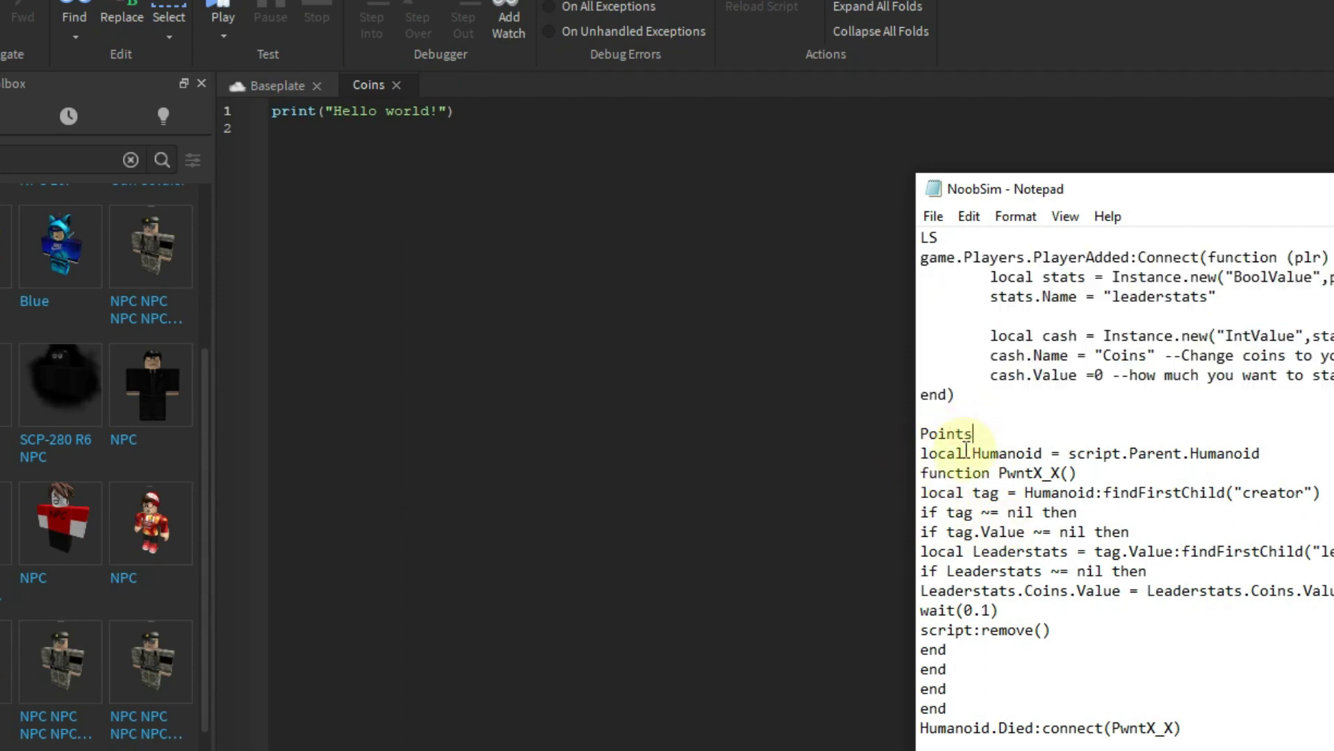
key("Delete")
key("Return")
key("Return")
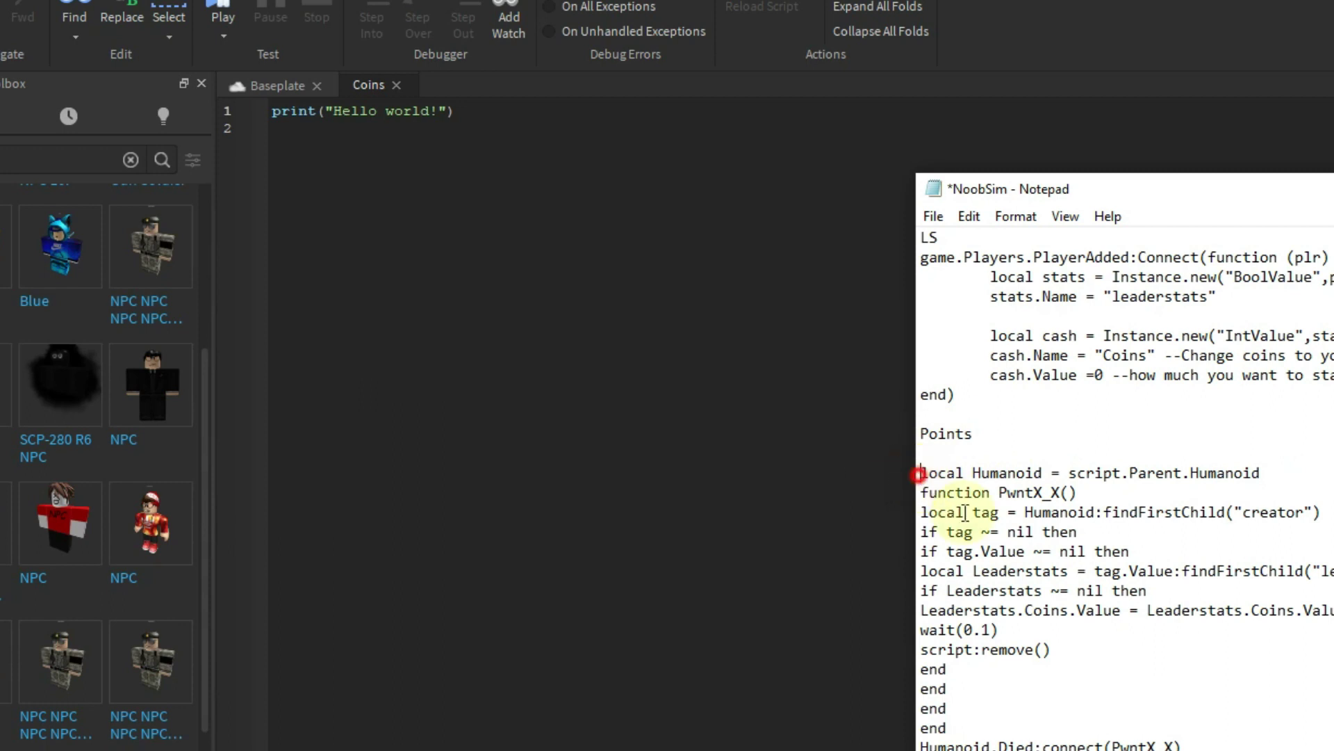
left_click_drag(918, 474, 966, 748)
key("ctrl+c")
Step: Return to Roblox Studio and replace the default code in the Coins script with the copied kill-reward code
left_click(625, 307)
key("ctrl+a")
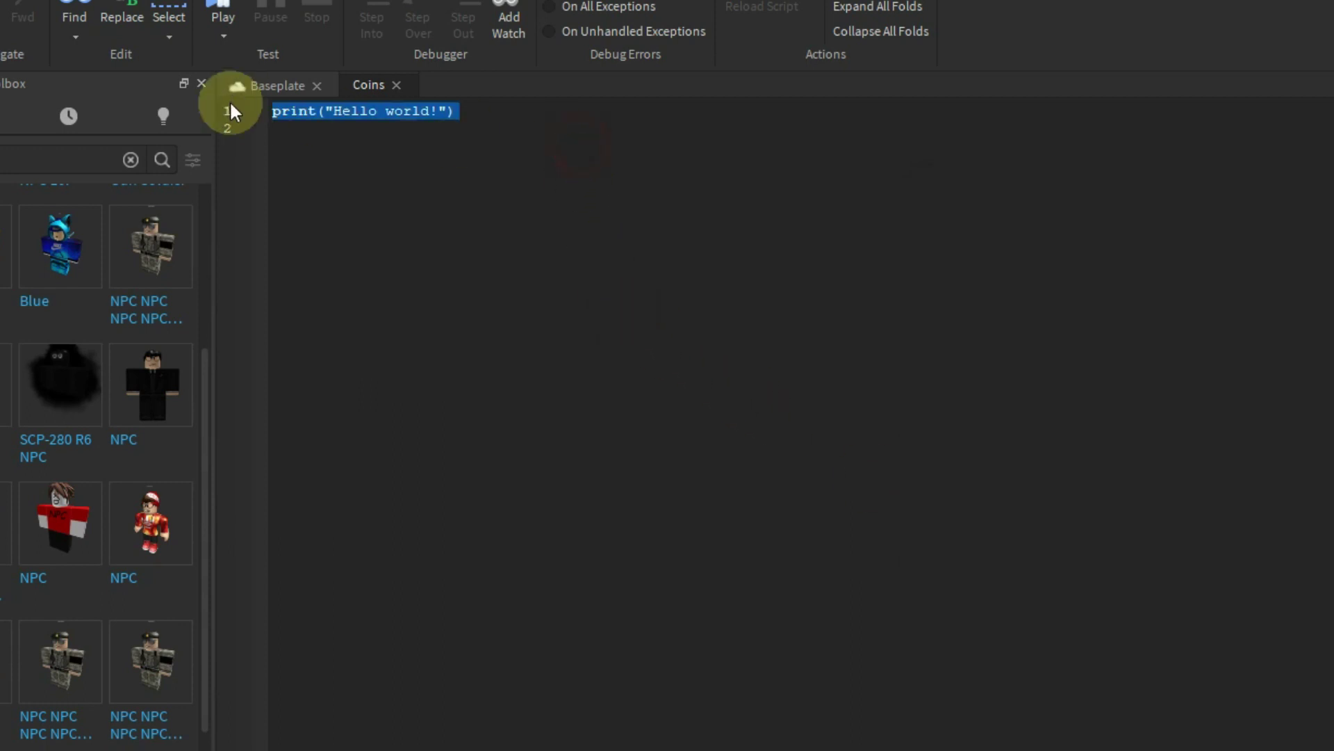
key("ctrl+v")
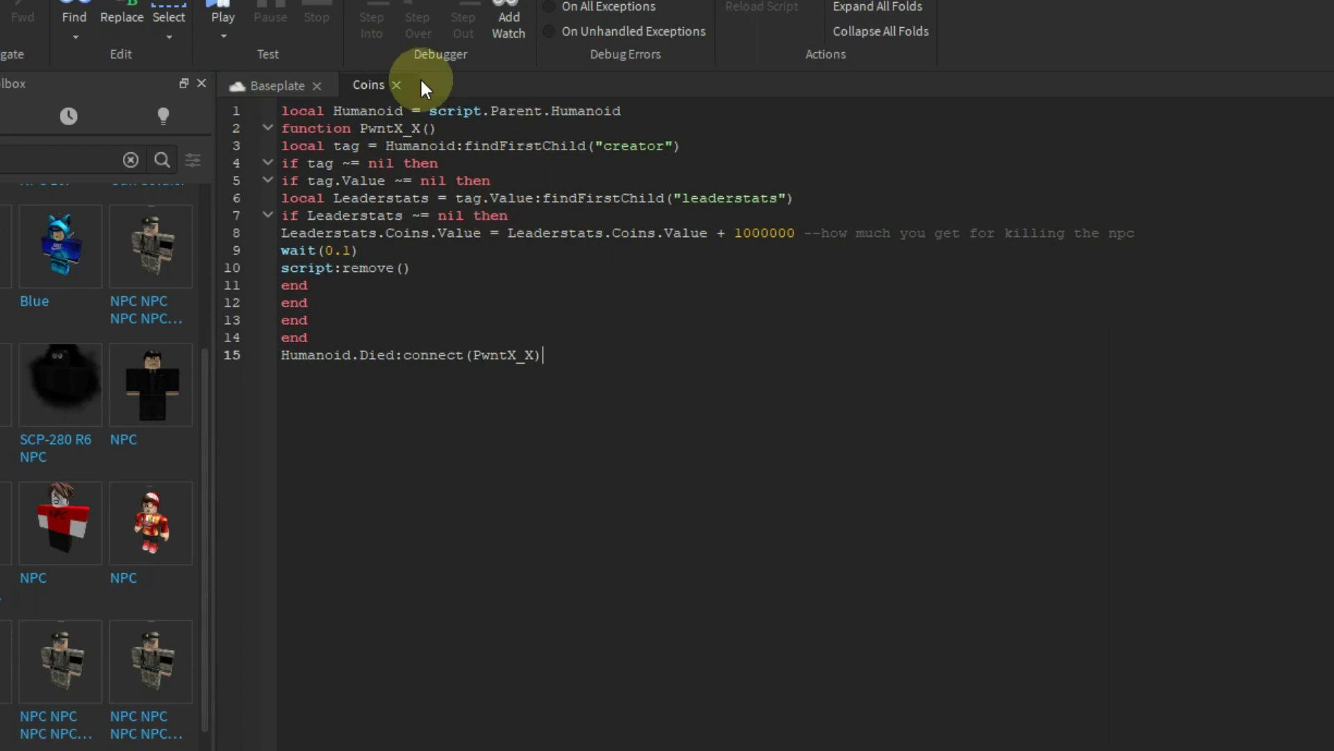
Step: Set the coins added for killing the NPC to 100 in the Coins script and close it
left_click_drag(734, 233, 795, 233)
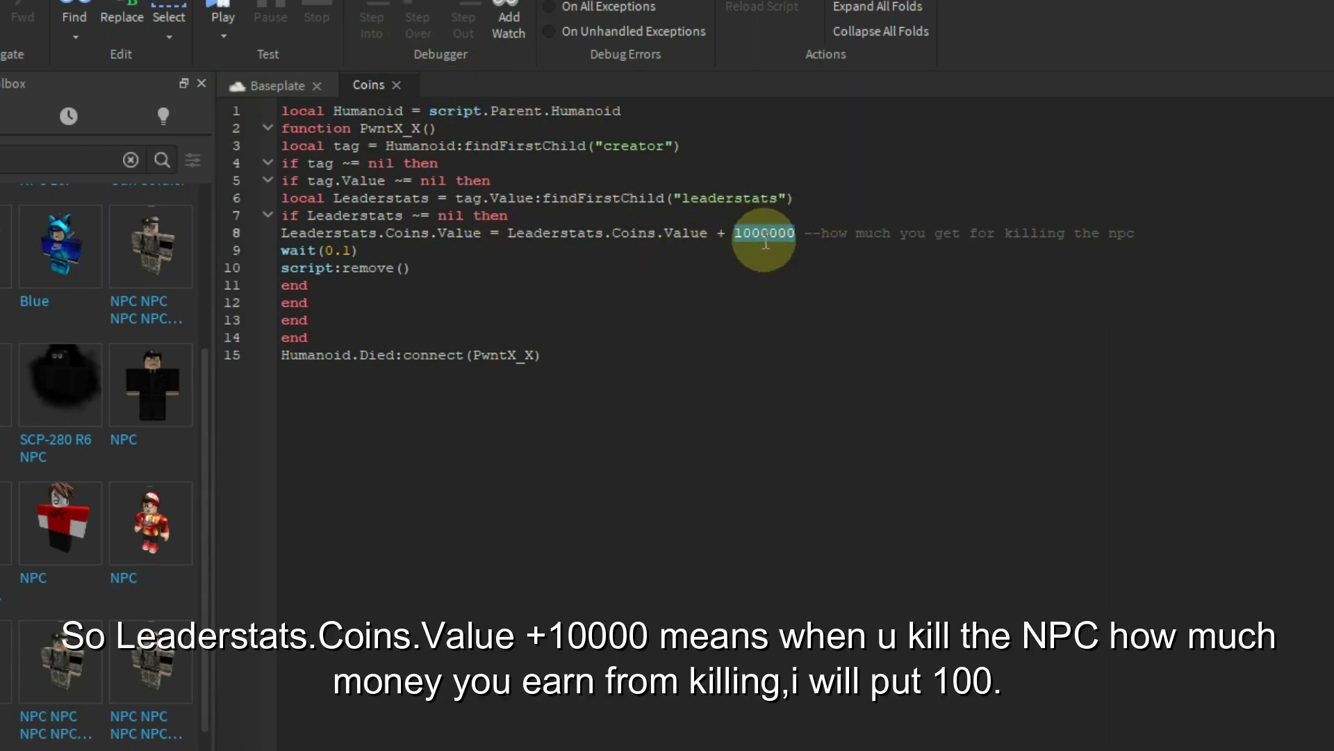
type("100")
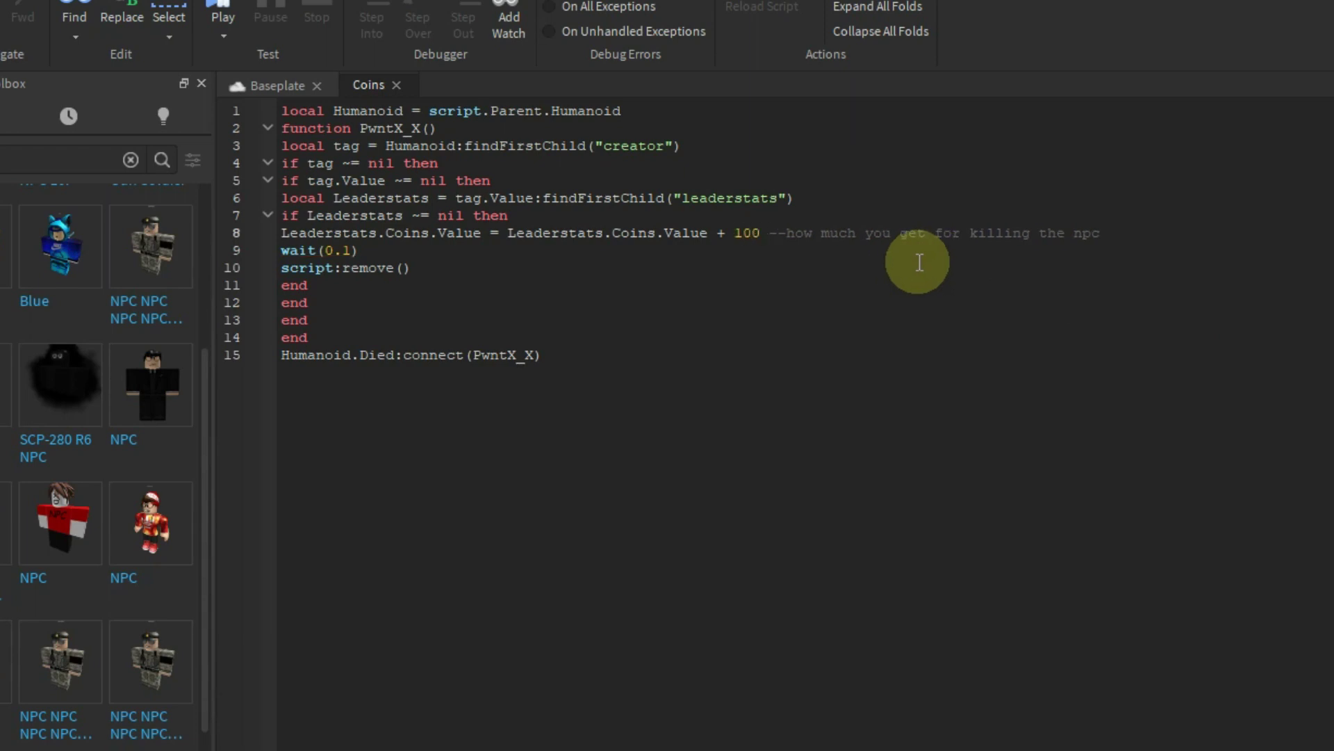
left_click(395, 85)
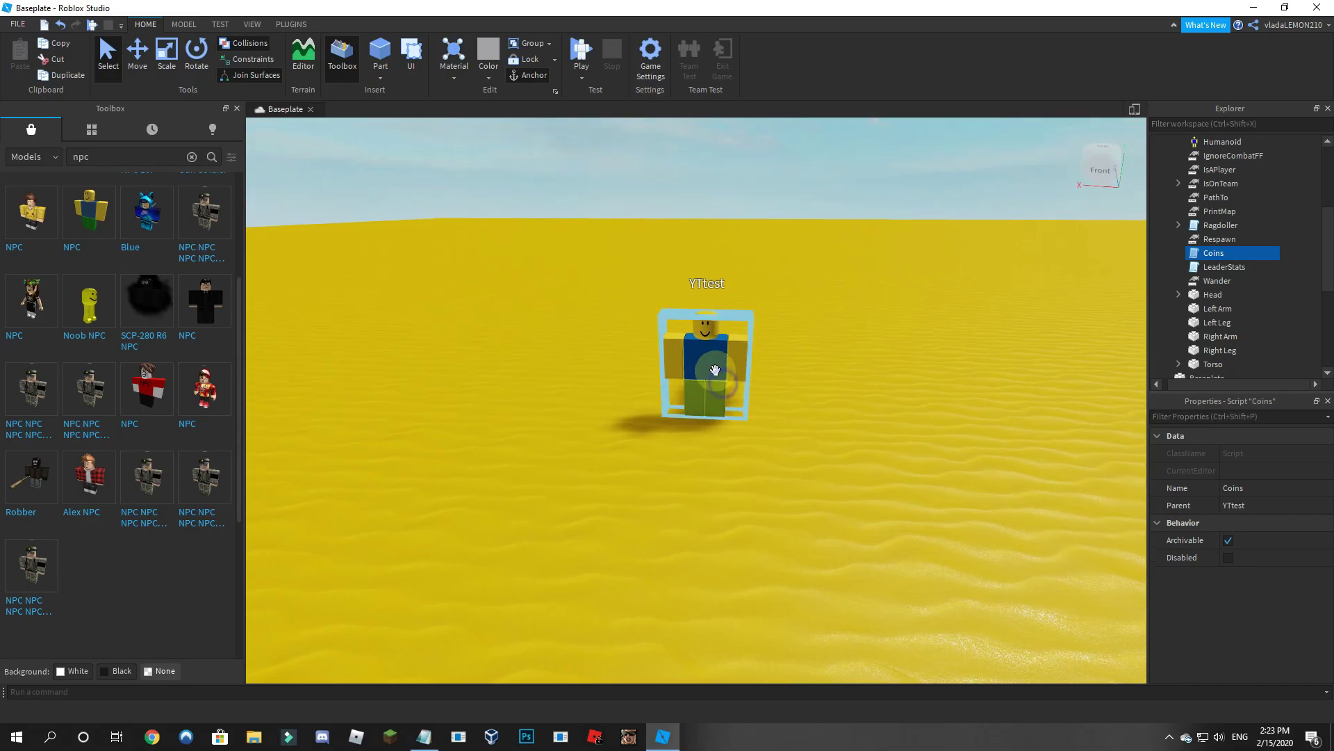
Step: Search the public model library for sword after looking through the saved models
scroll(714, 356, "down", 3)
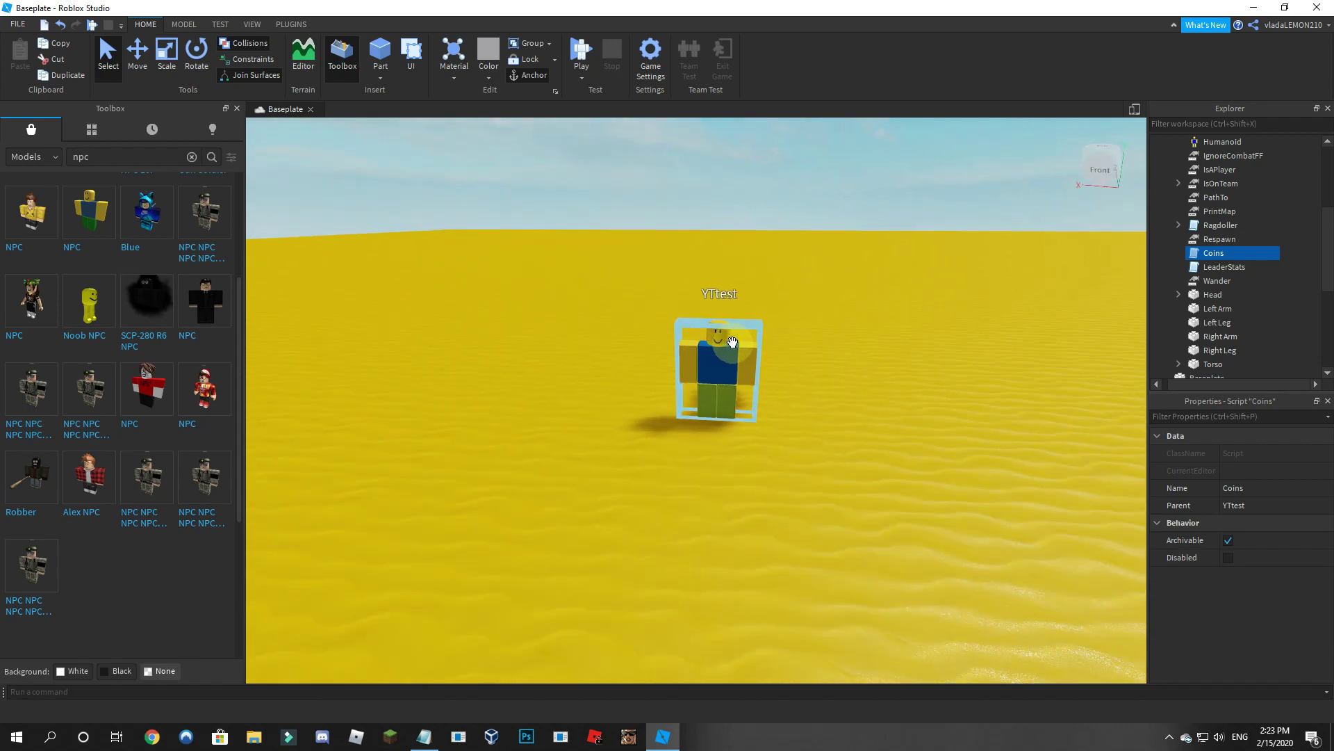
left_click(85, 129)
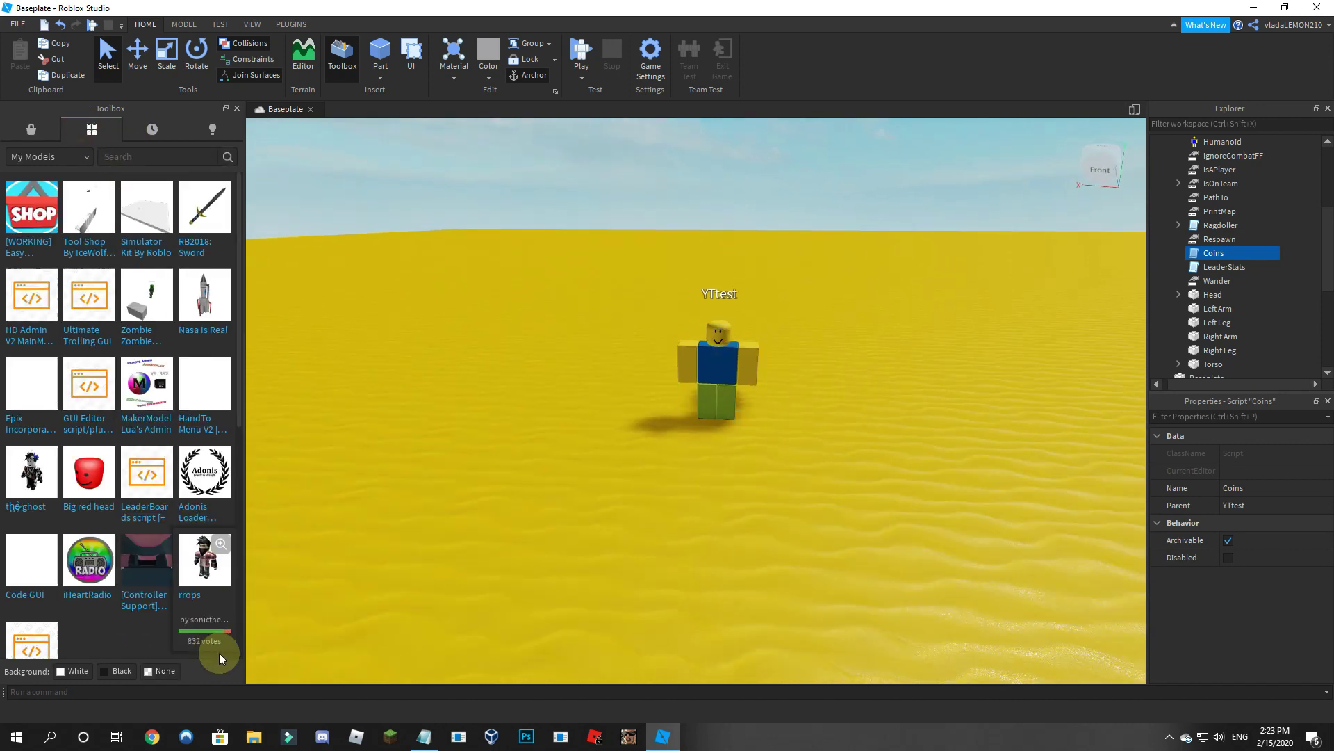
left_click(30, 128)
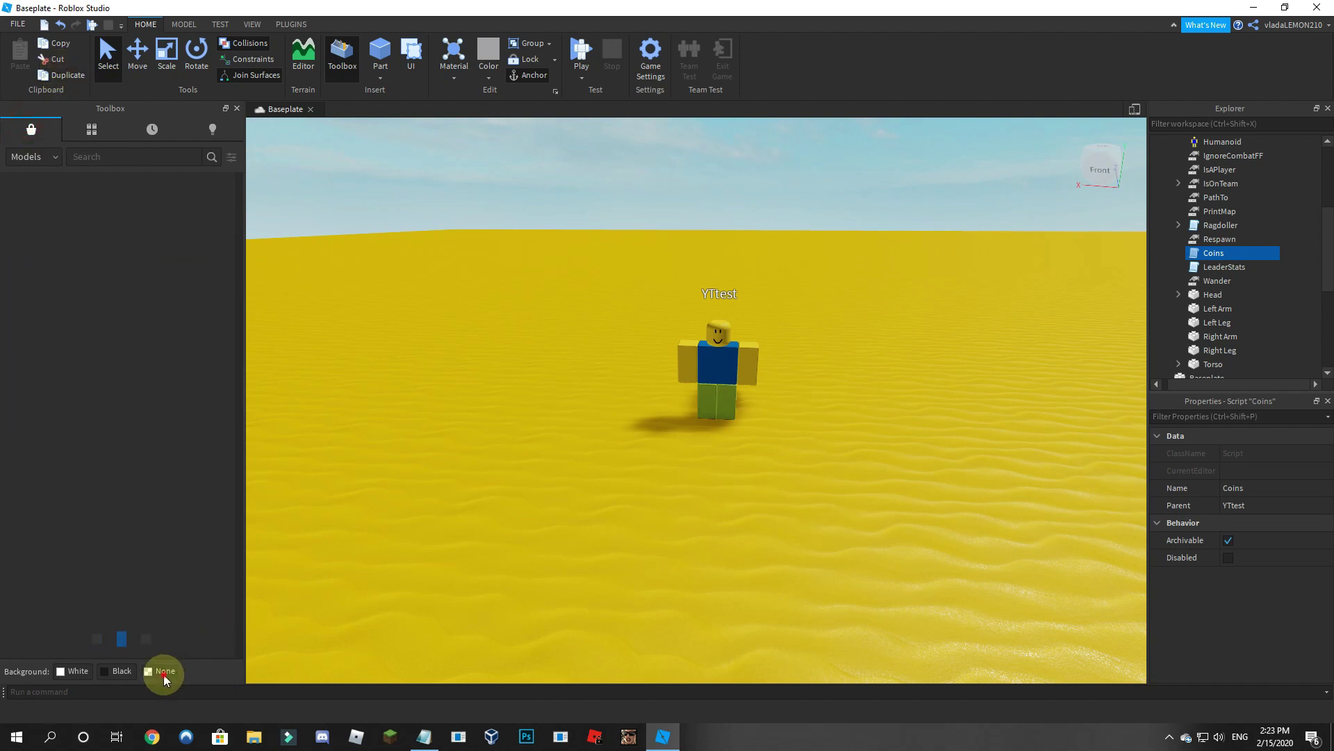
left_click(127, 156)
type("sword")
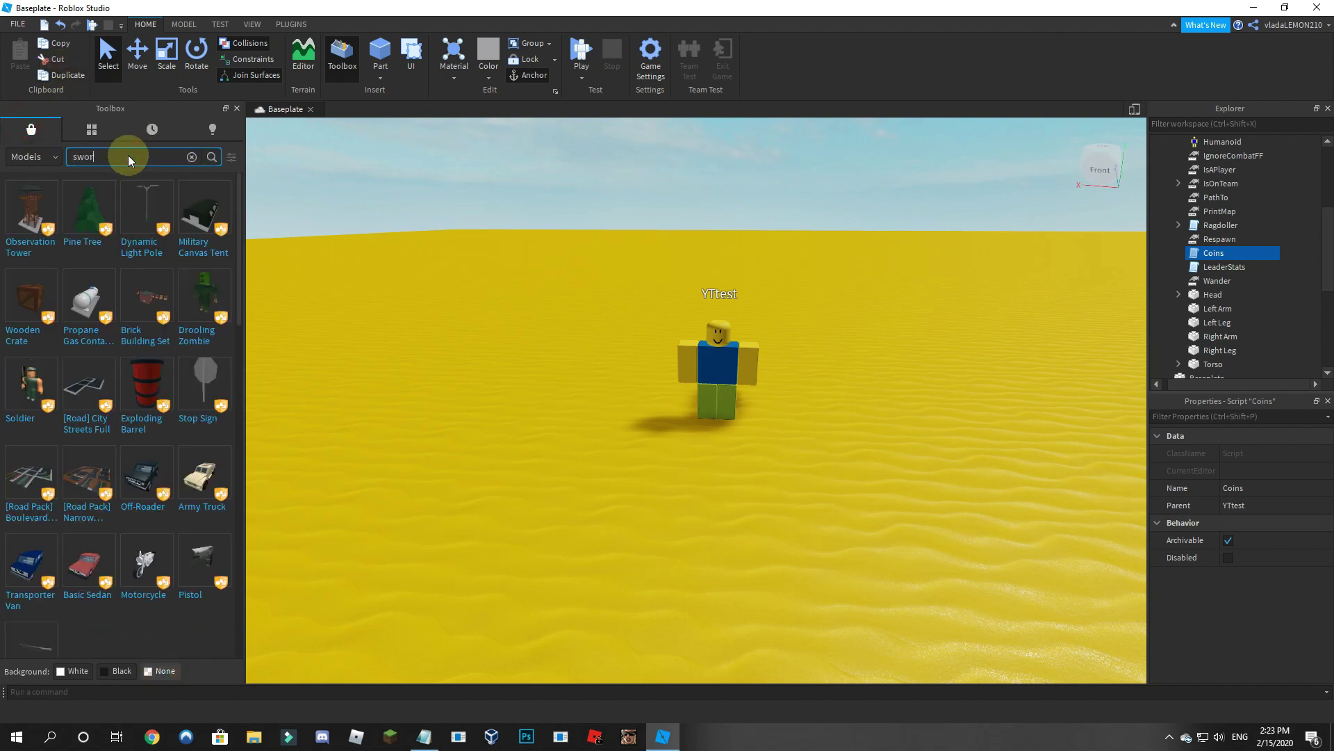
key("Return")
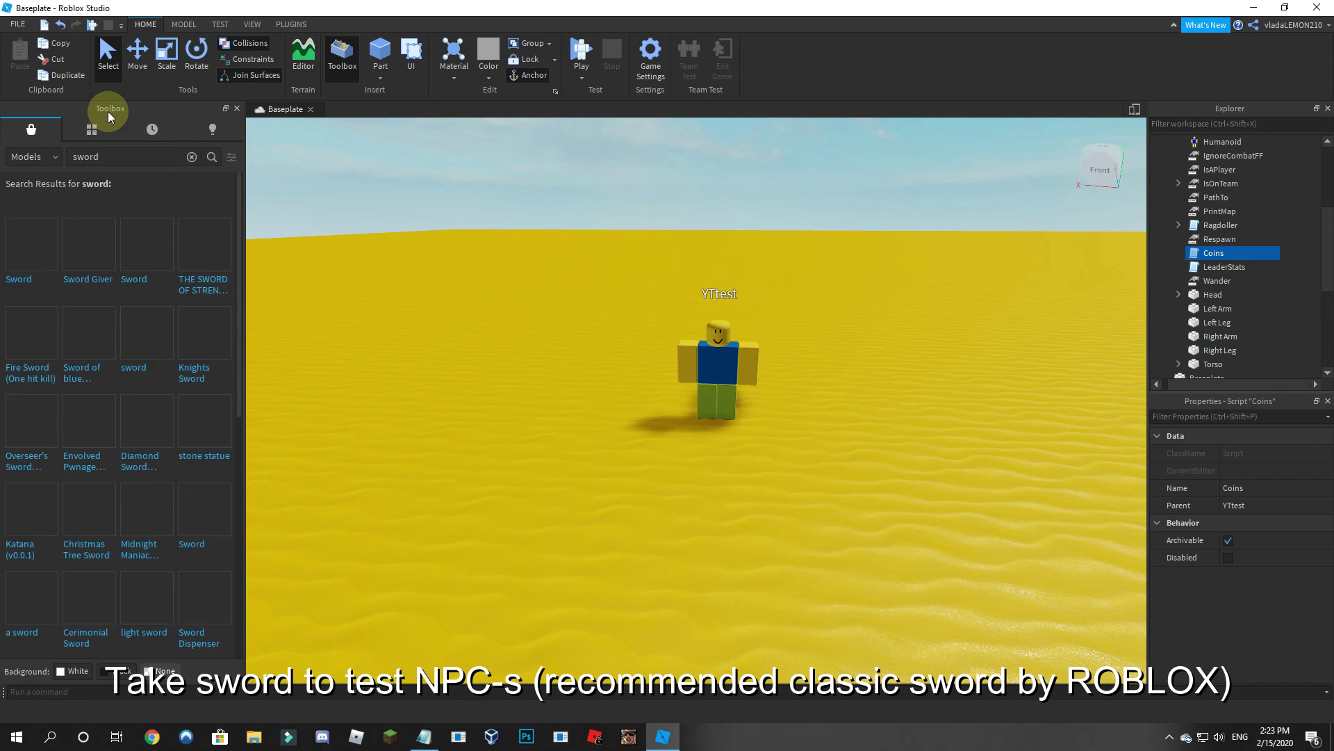
Step: Insert the first Sword model from the search results and put it into the starter pack
left_click(28, 256)
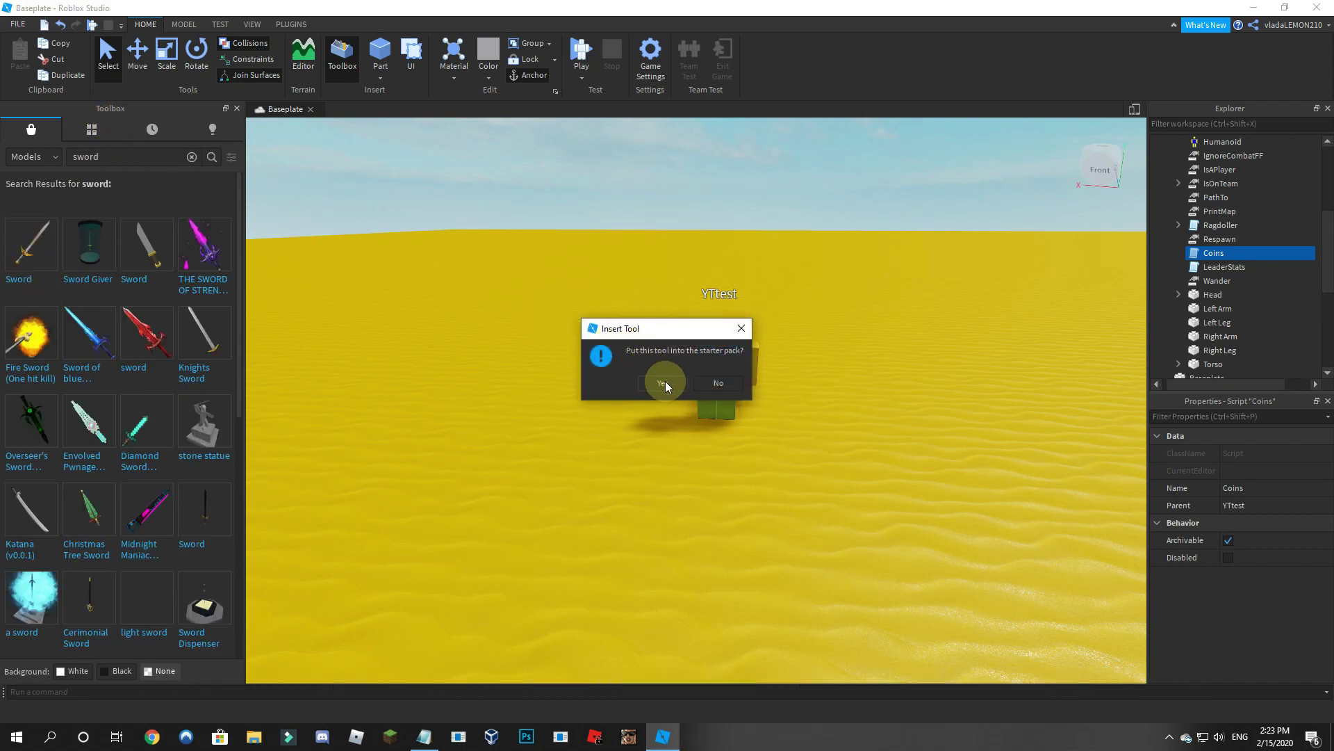
left_click(663, 383)
right_click_drag(753, 375, 810, 318)
Step: Start a play test from the camera position, check the Coins leaderboard, equip the sword and attack the YTtest NPC
left_click(583, 76)
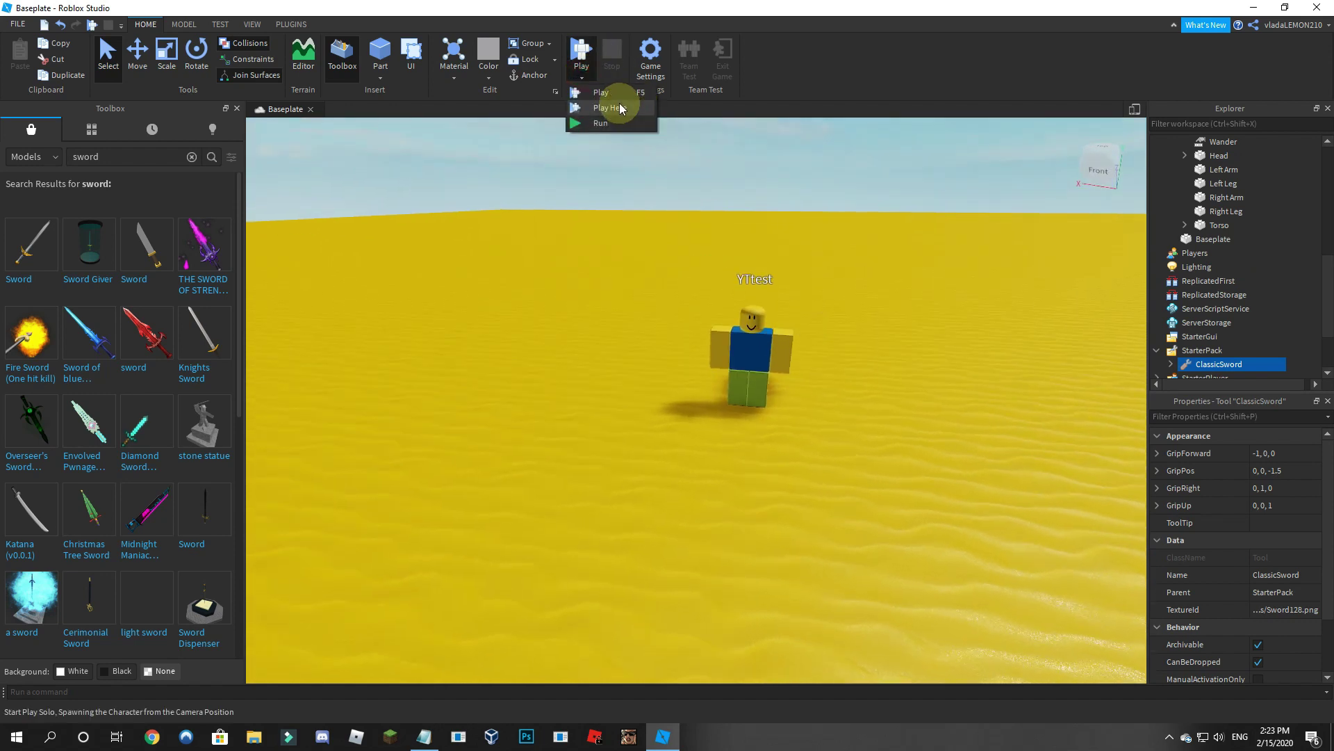
left_click(620, 107)
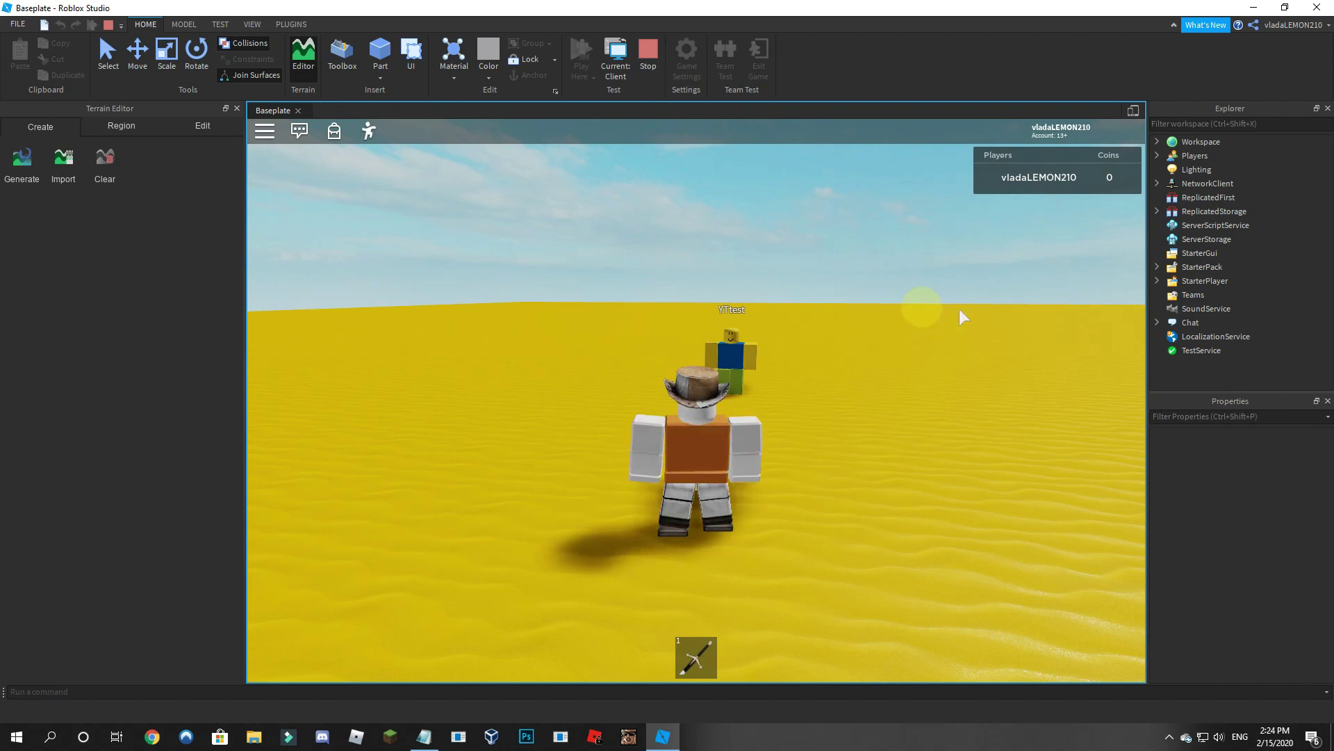
key("s")
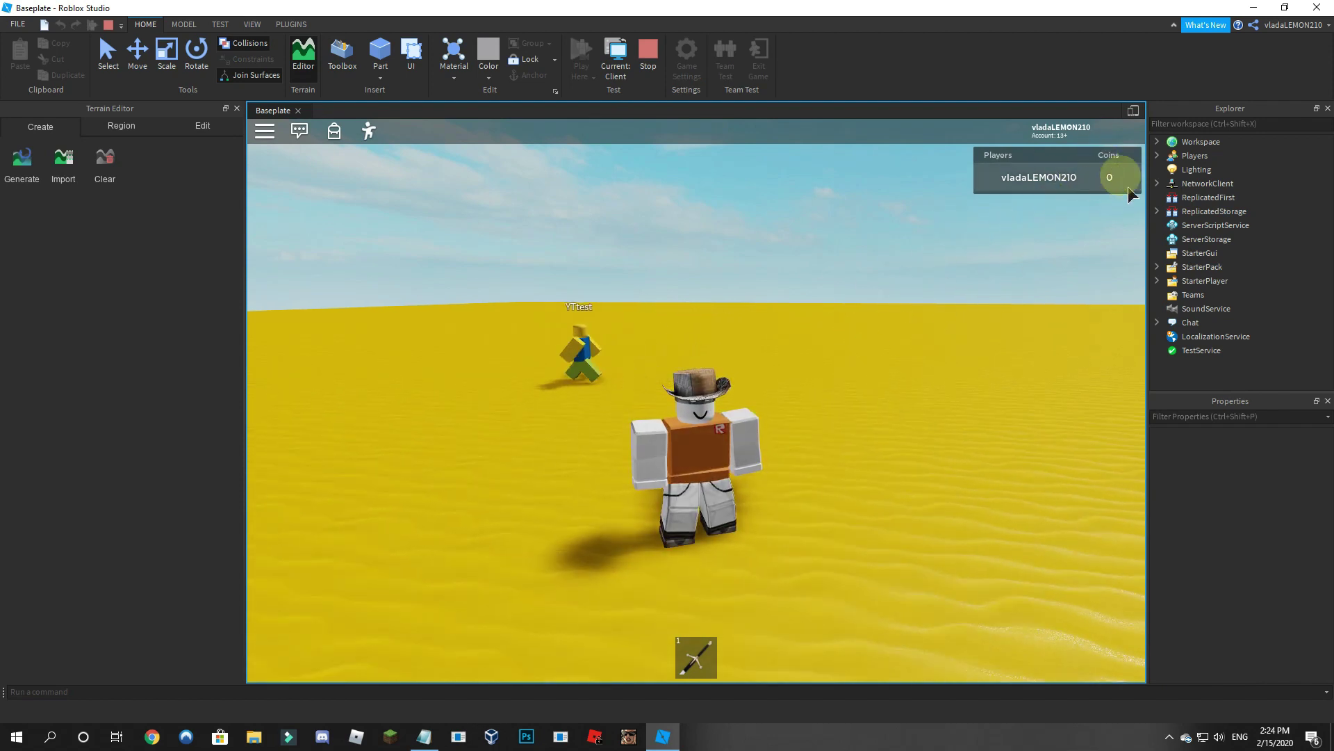
key("w")
right_click_drag(596, 460, 600, 467)
key("w")
key("1")
right_click_drag(724, 446, 777, 442)
left_click(724, 444)
key("w")
left_click(774, 447)
left_click(778, 445)
key("1")
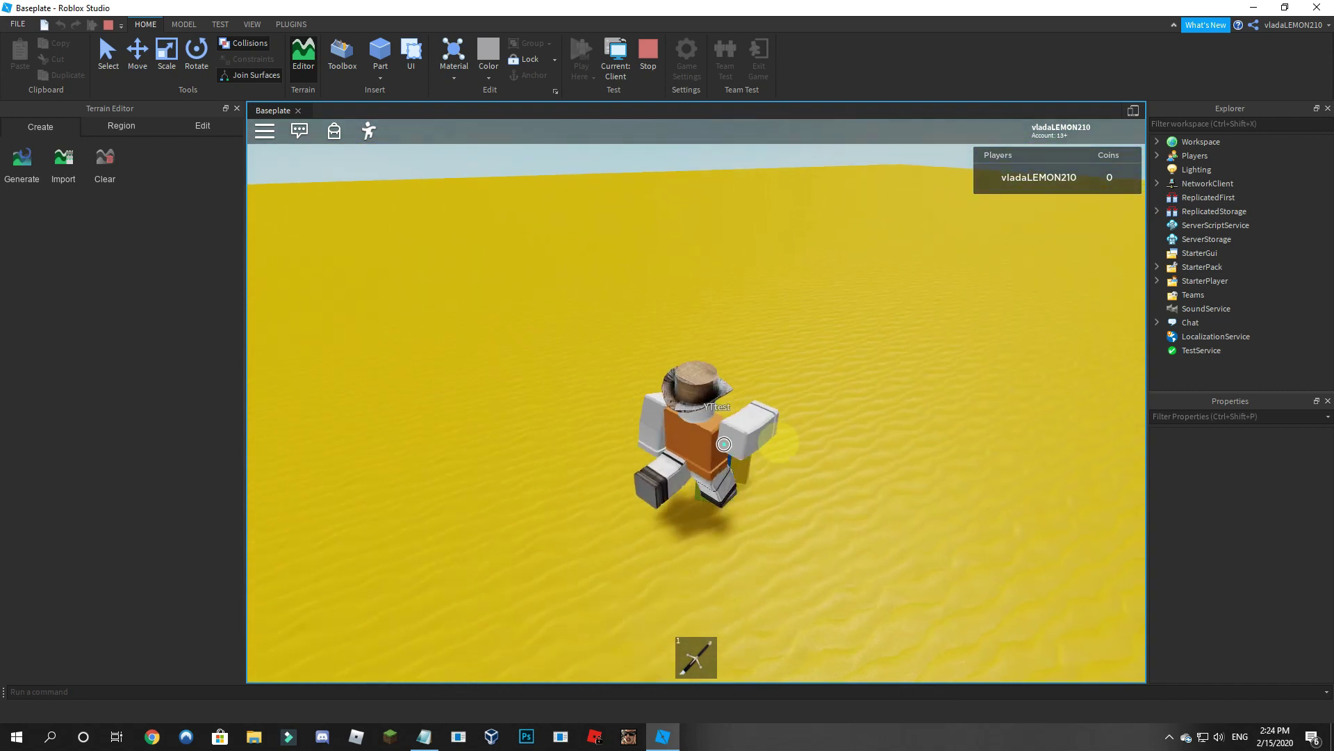
Step: Stop the play test and anchor the YTtest NPC
left_click(649, 84)
left_click(736, 319)
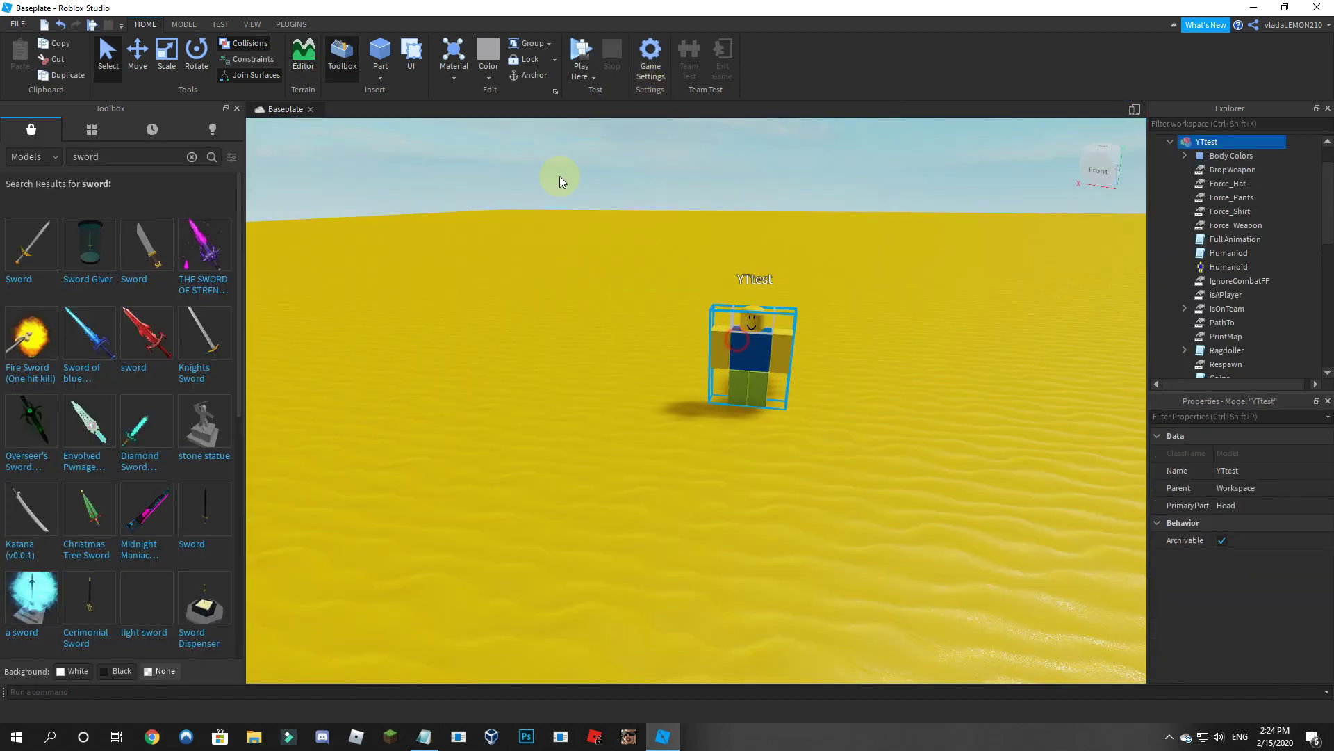
left_click(534, 75)
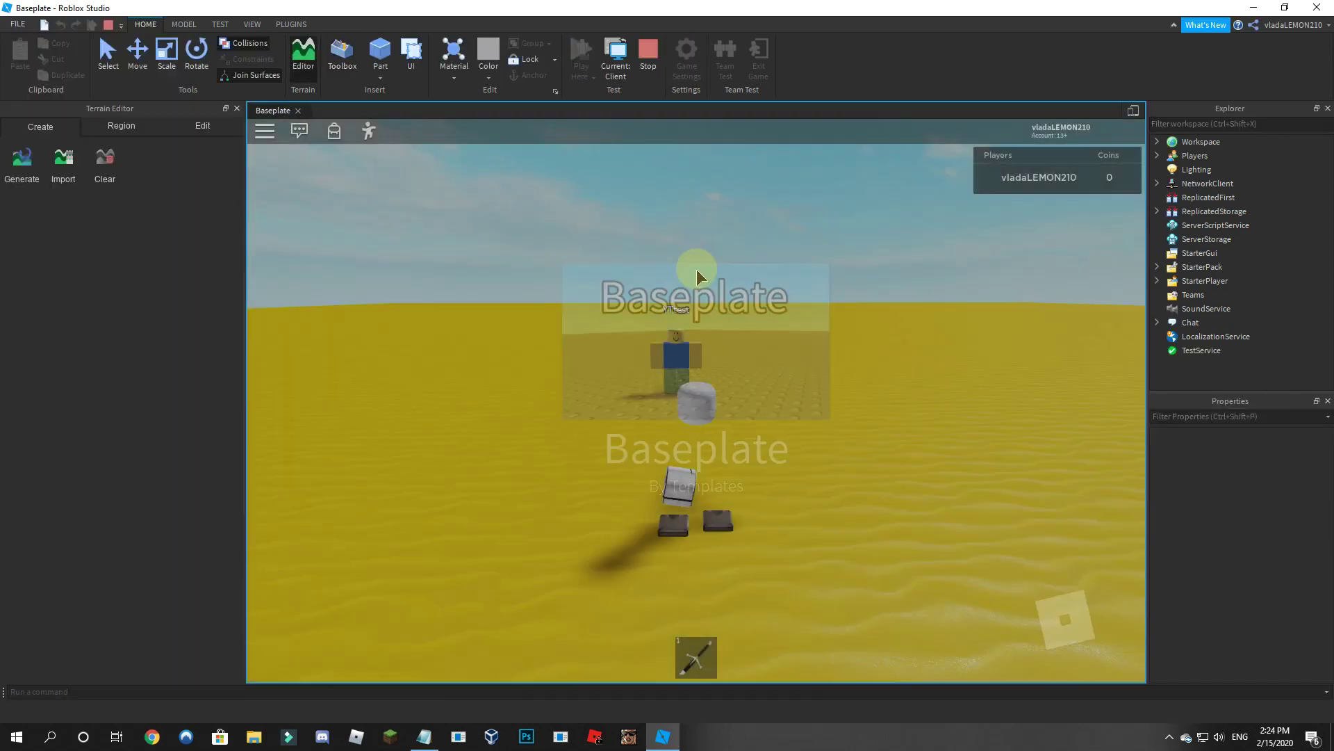
Step: Run the play test again, equip the sword and kill the YTtest NPC to check the coin reward
left_click(700, 271)
key("w")
key("1")
right_click_drag(699, 271, 700, 271)
left_click(698, 273)
left_click(697, 271)
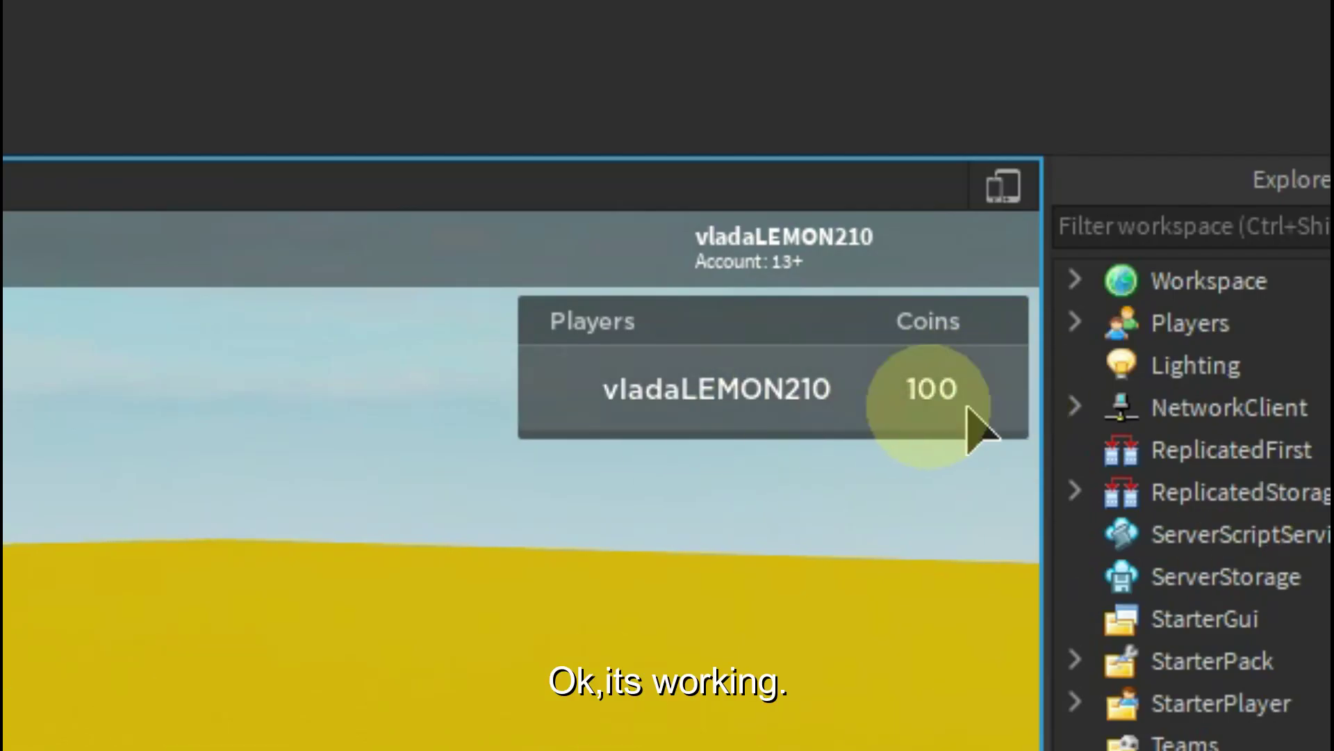
Step: Walk around, attack the respawned YTtest NPC with the sword again and stop the play test
key("w")
right_click_drag(707, 299, 688, 293)
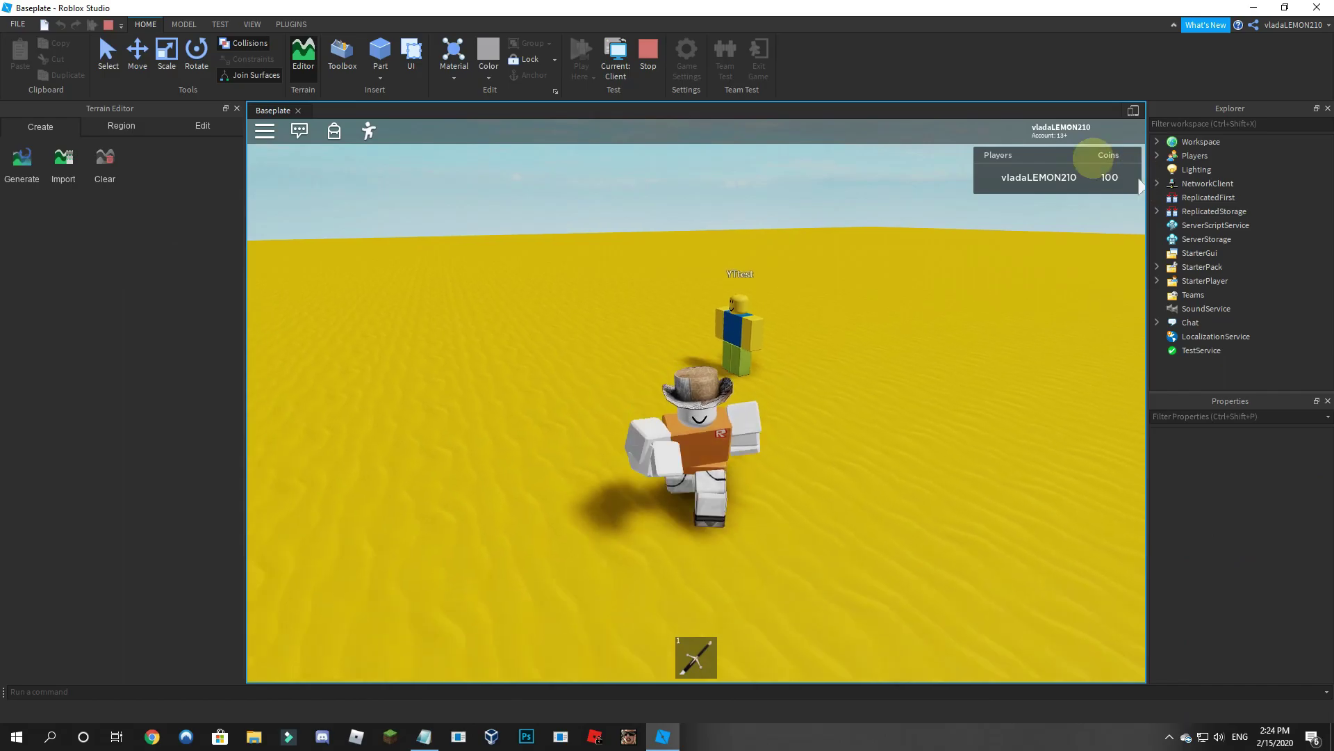
key("w")
left_click(707, 299)
left_click(706, 299)
key("w")
left_click(706, 299)
left_click(706, 299)
left_click(648, 55)
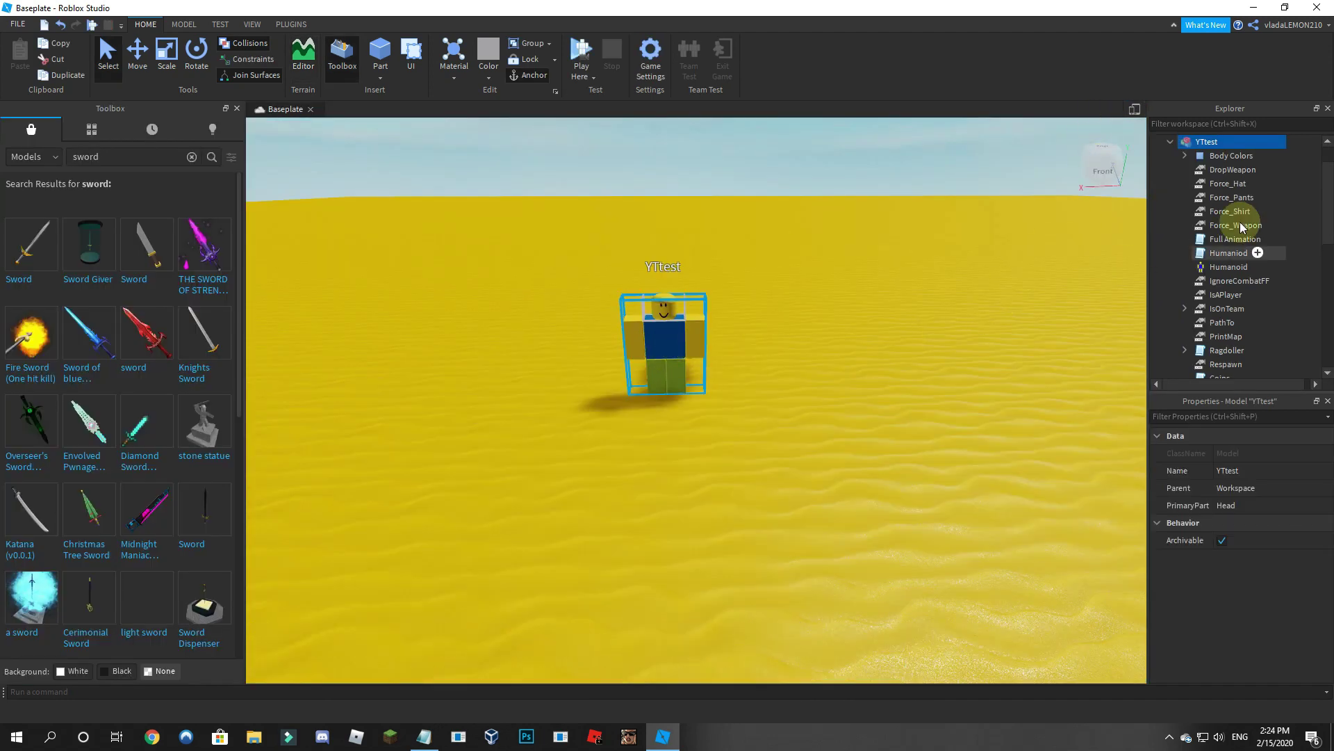
Step: Delete the Respawn value from the YTtest model
scroll(1264, 280, "down", 1)
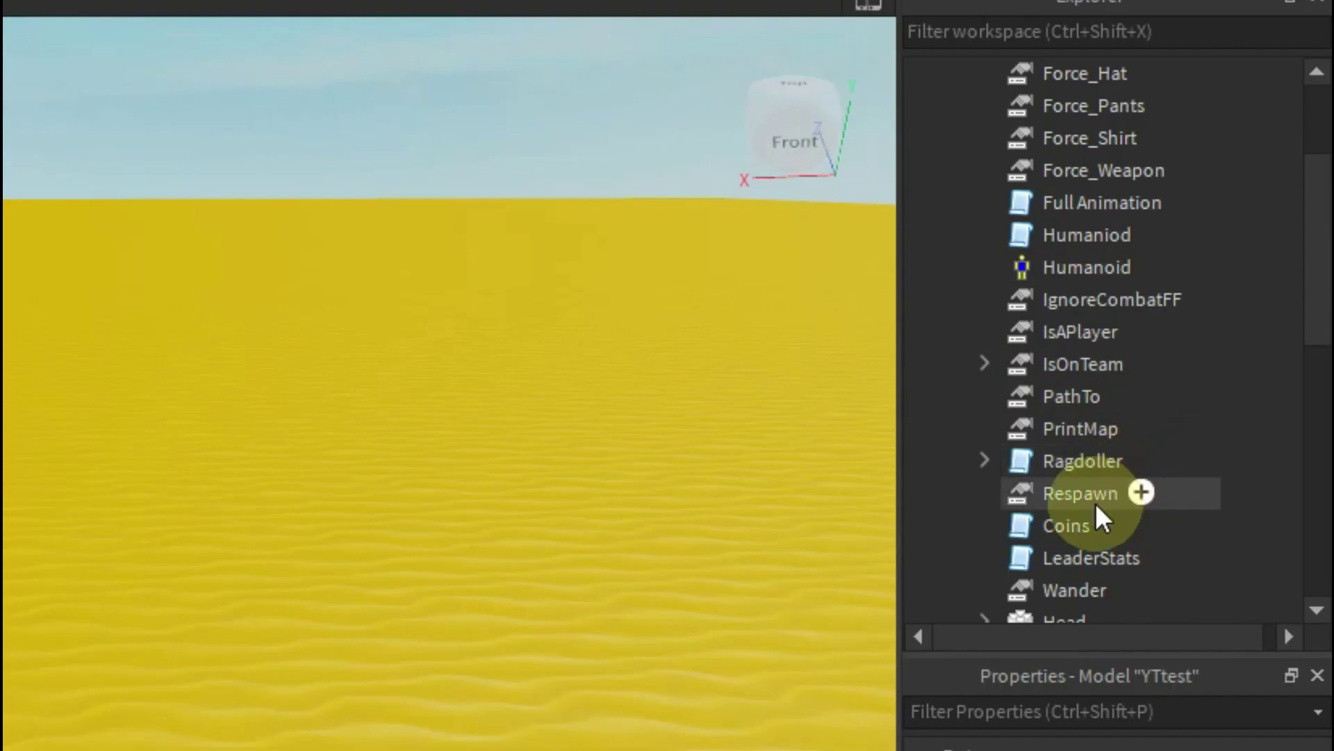
scroll(1237, 338, "up", 2)
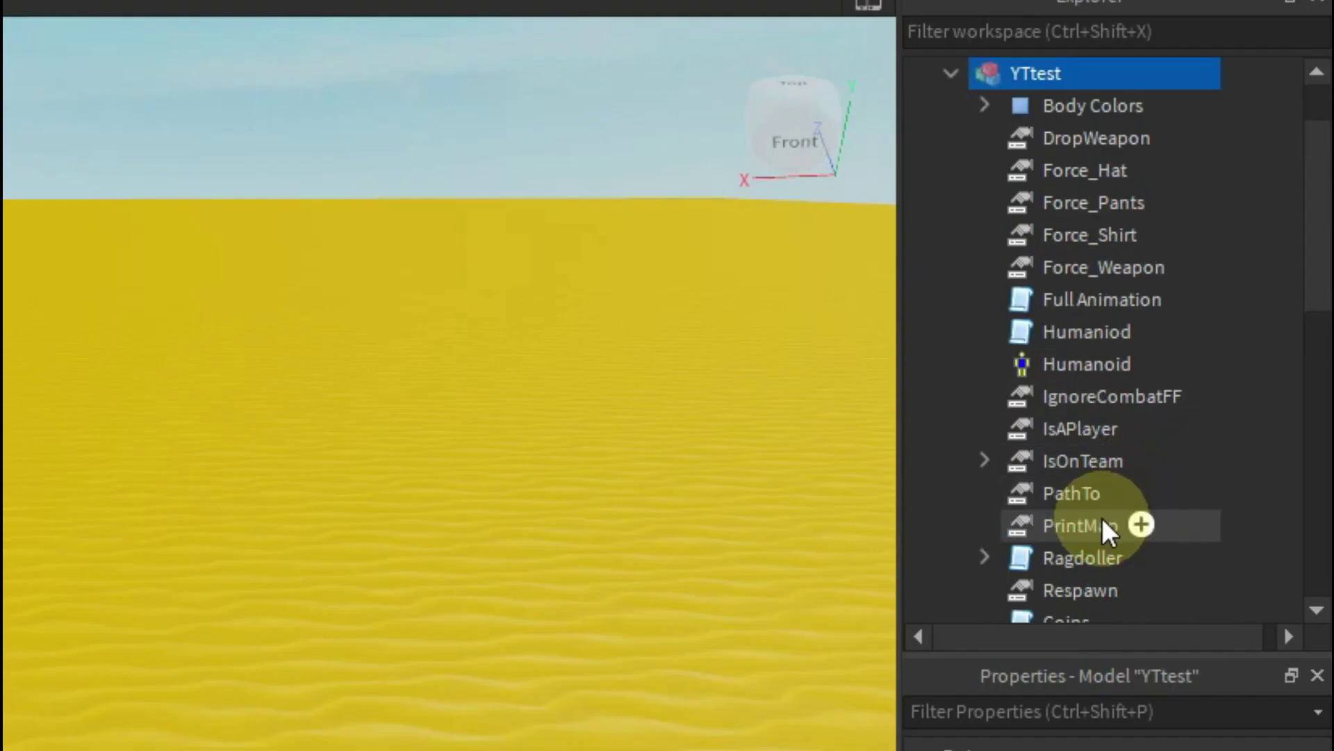
scroll(1121, 403, "down", 3)
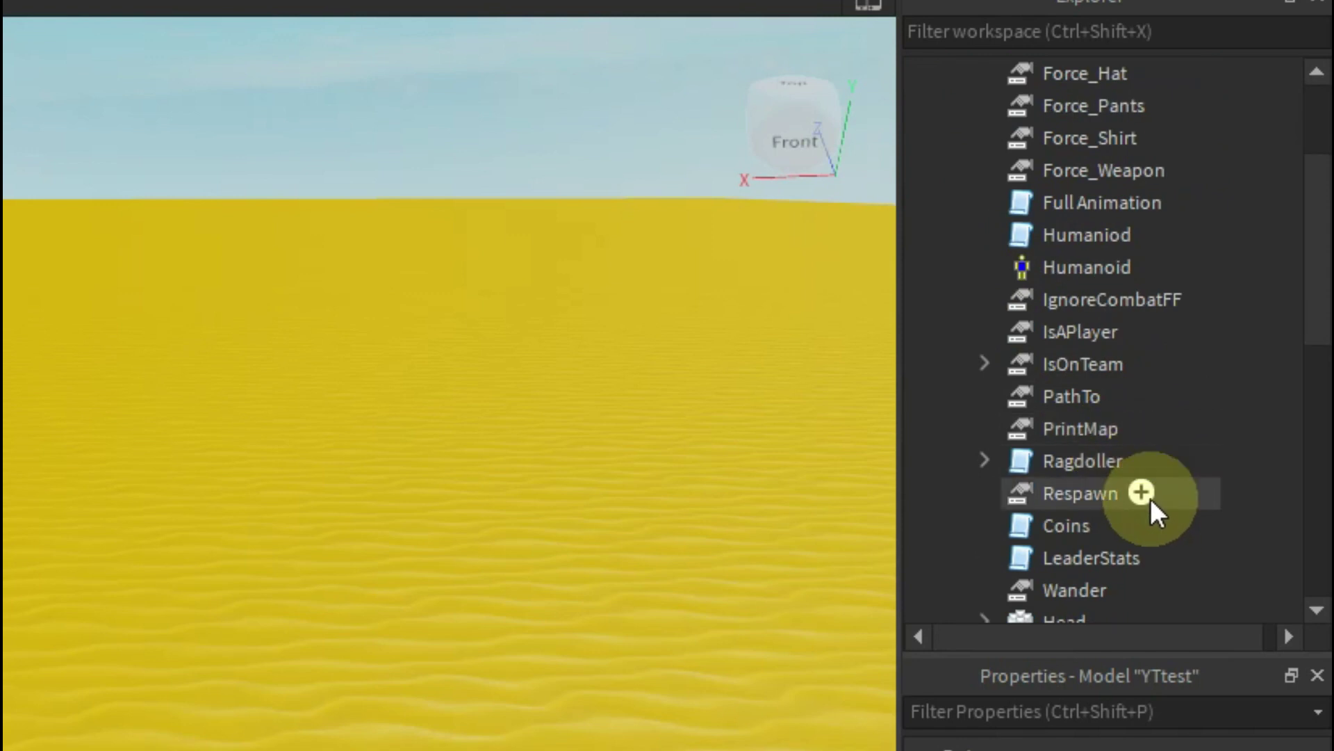
left_click(1073, 401)
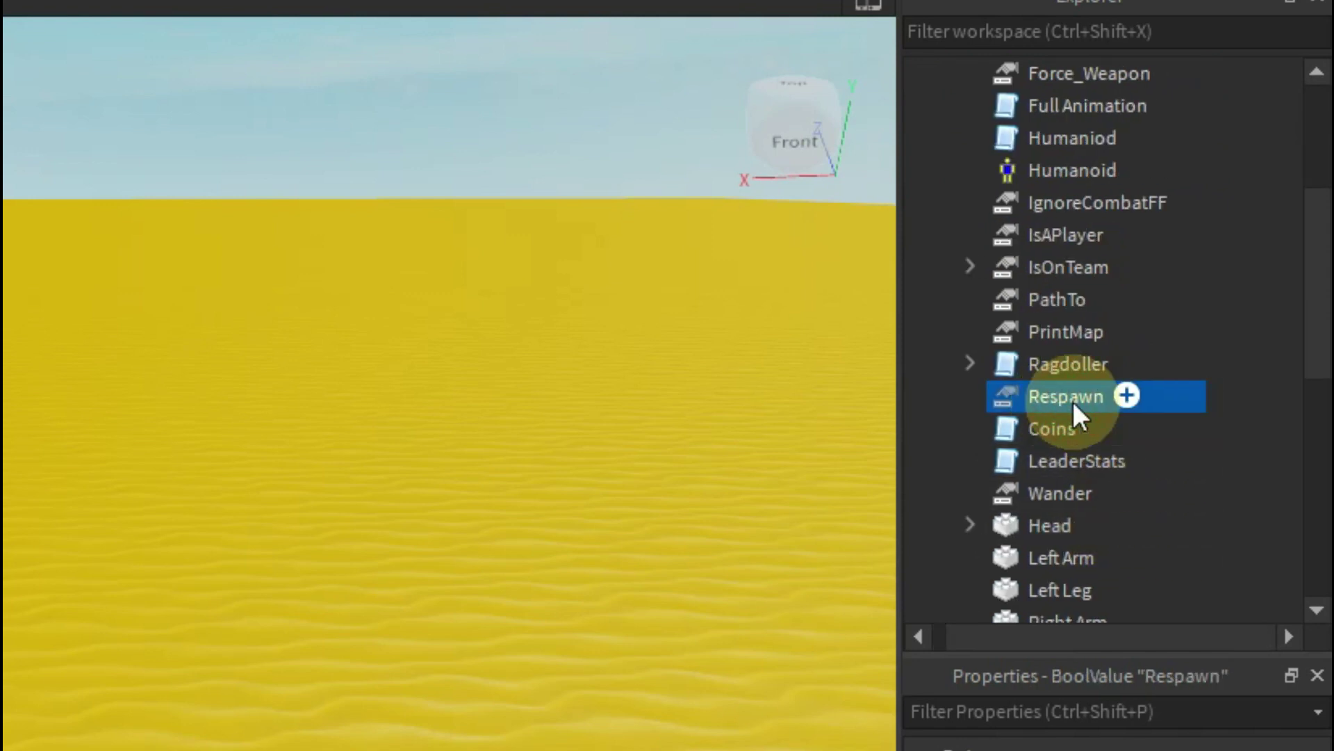
key("Delete")
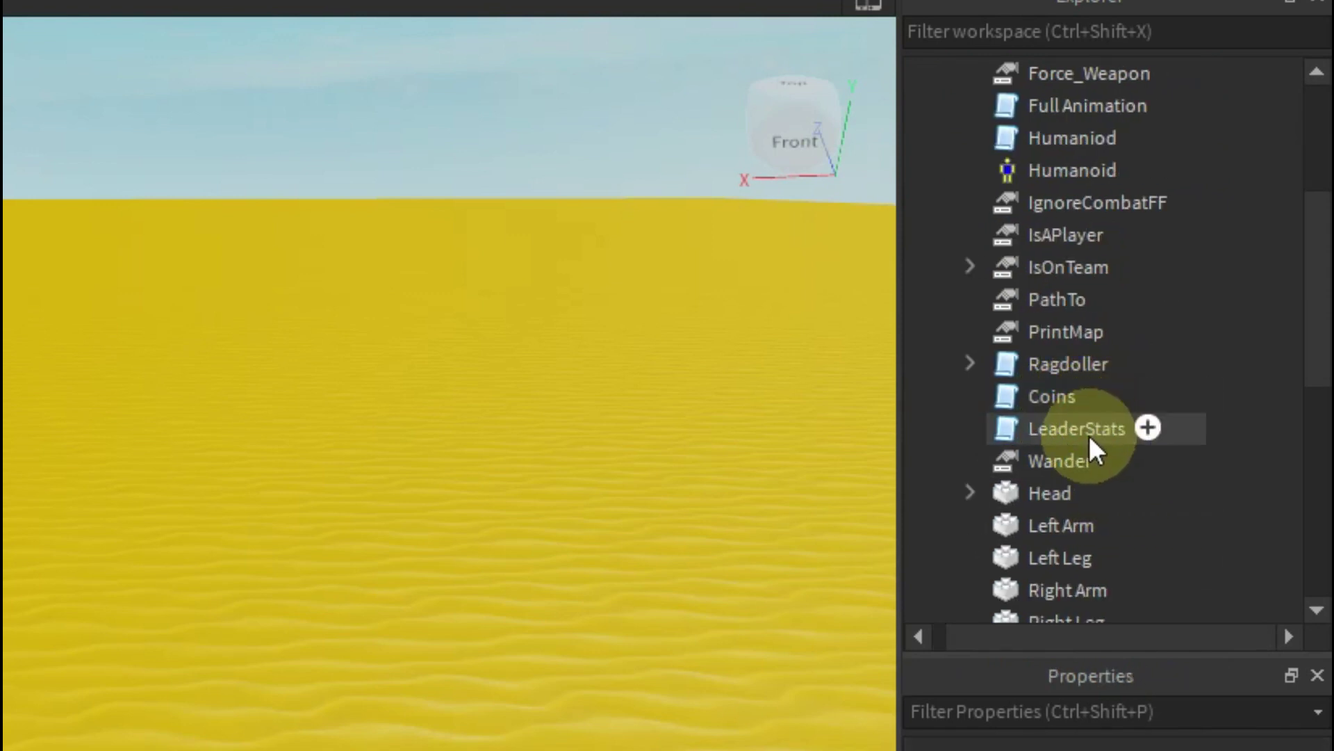
Step: Examine the remaining scripts and values inside the YTtest model, including Wander, Humaniod and Full Animation
left_click(1078, 465)
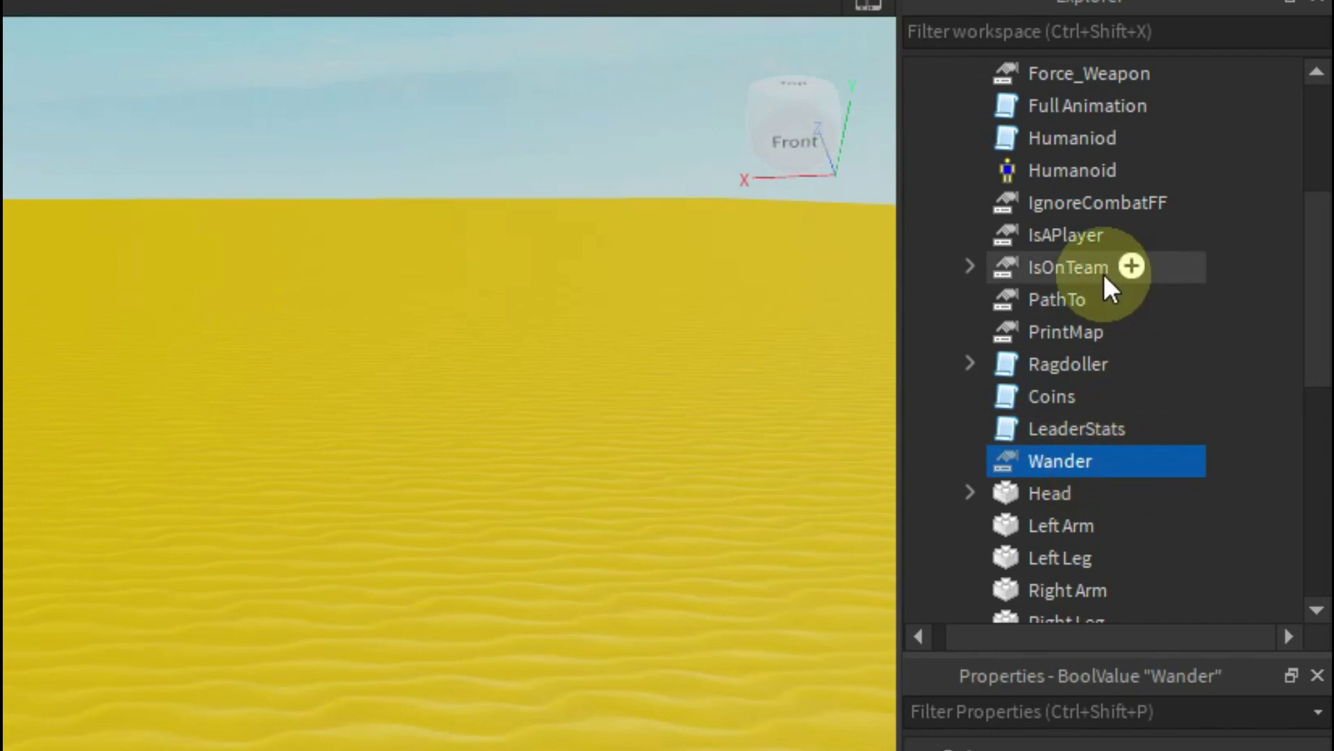
left_click(1067, 207)
left_click(1054, 170)
left_click(1052, 134)
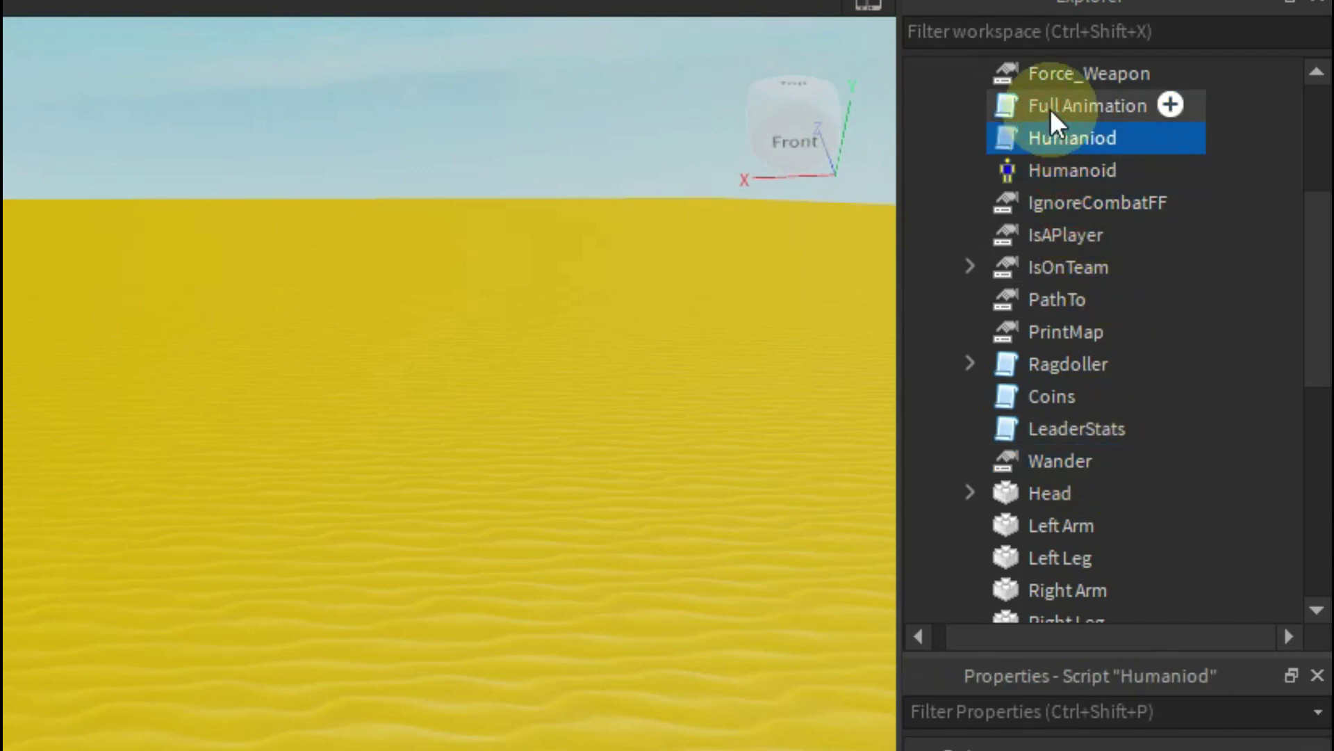
left_click(1047, 104)
scroll(1063, 139, "up", 3)
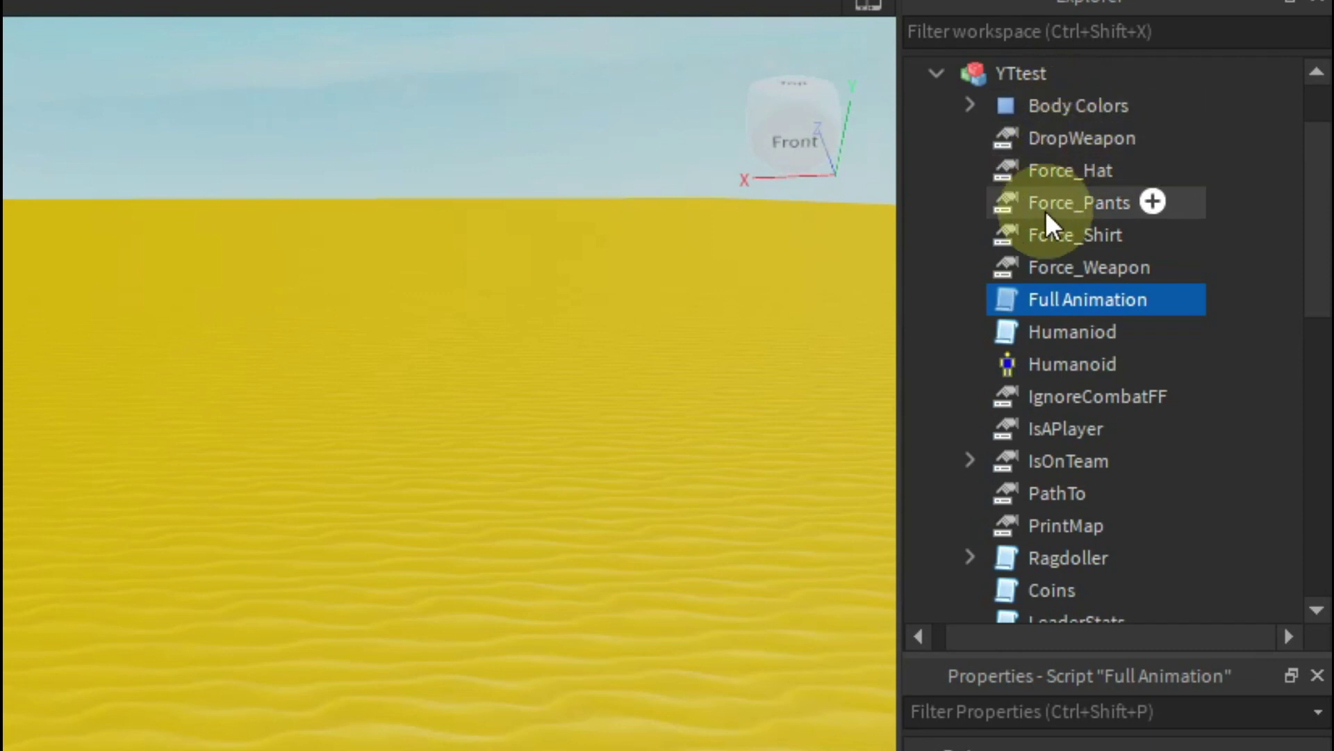
scroll(1079, 420, "down", 2)
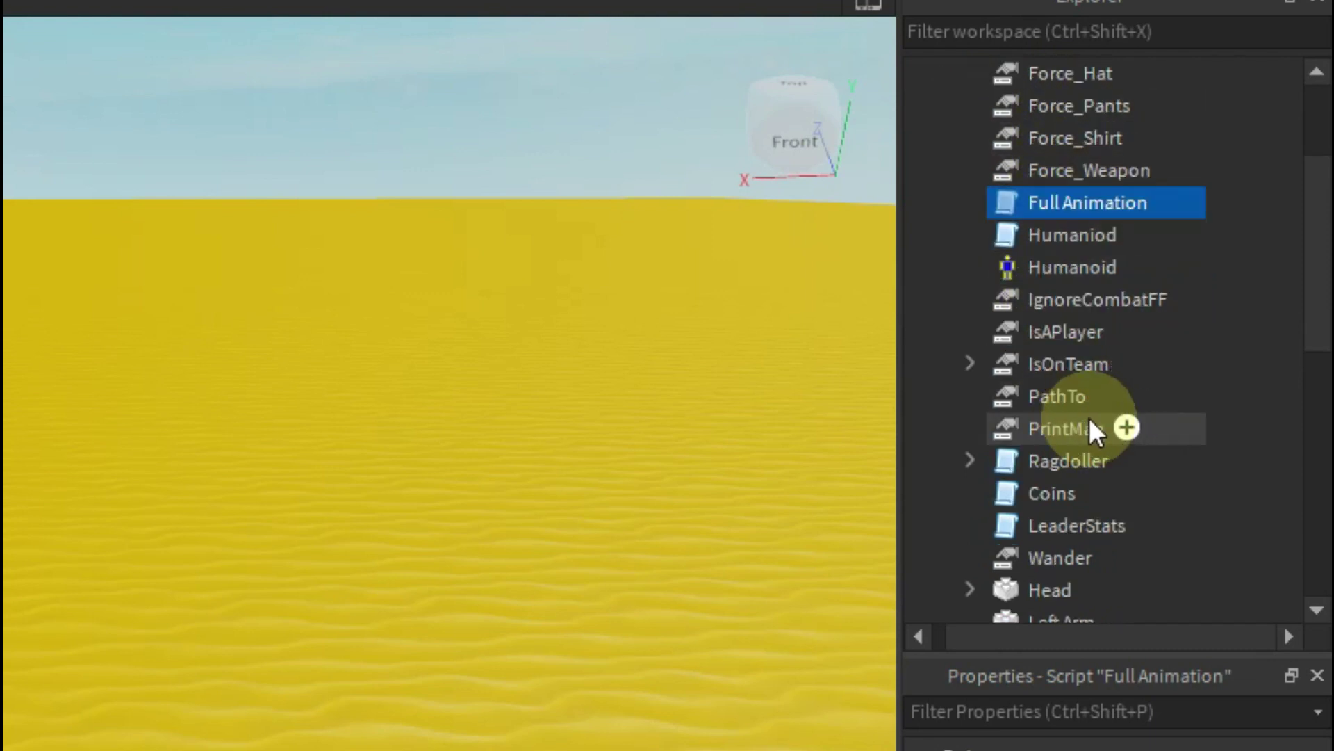
scroll(1090, 419, "down", 5)
scroll(1099, 416, "up", 4)
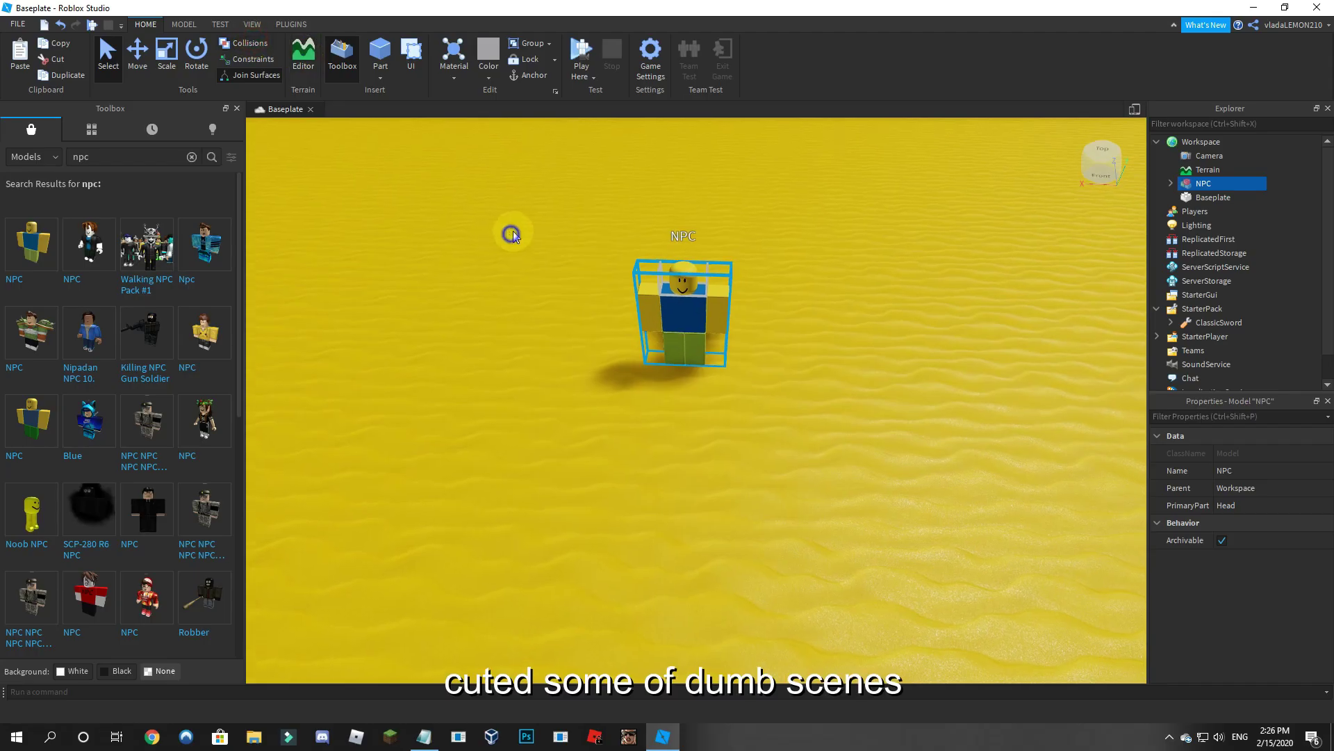
Step: Duplicate the NPC model and place the copy on the sand beside the original
key("ctrl+d")
right_click_drag(688, 351, 714, 363)
left_click(725, 365)
left_click_drag(748, 374, 972, 432)
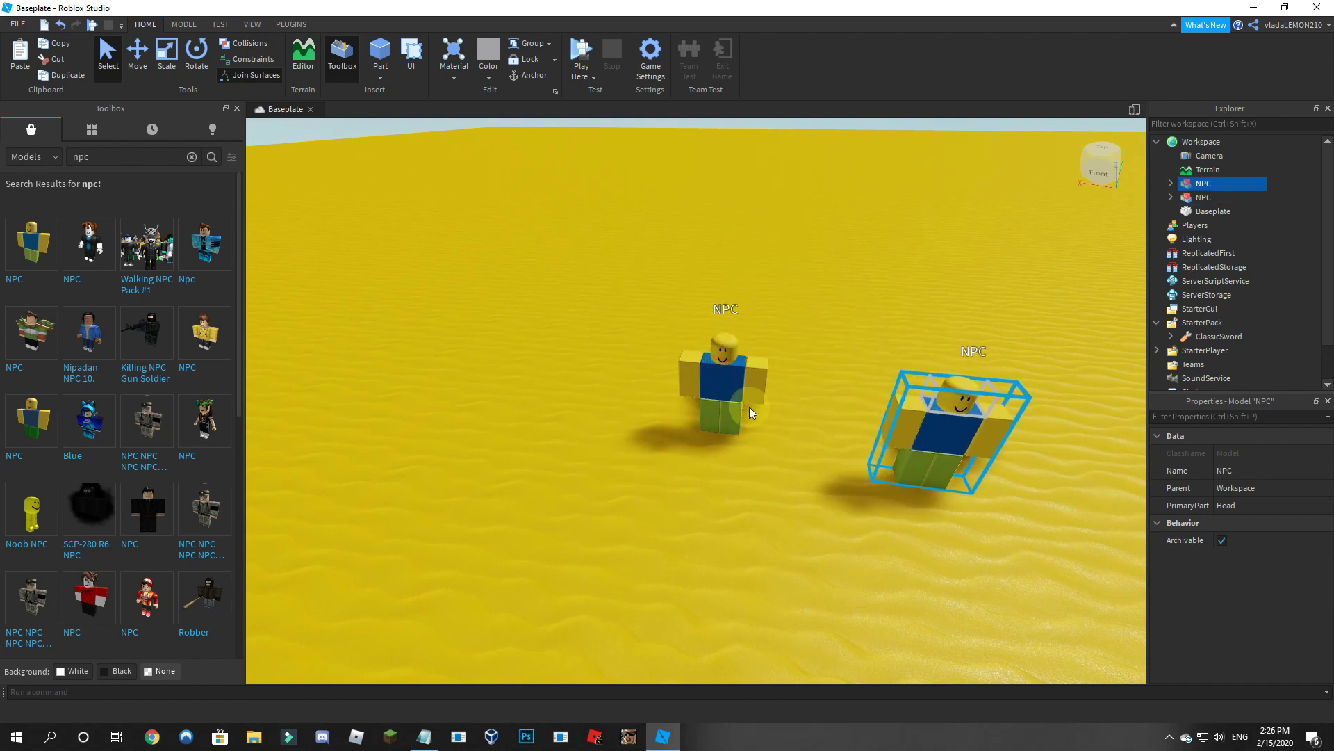
Step: Duplicate the original NPC three more times to make five NPCs in total
left_click(706, 374)
right_click_drag(719, 395, 737, 424)
key("ctrl+d")
key("ctrl+d")
key("ctrl+d")
Step: Try to group the five NPC models into a single model
scroll(735, 419, "down", 3)
scroll(736, 418, "down", 3)
left_click_drag(1296, 243, 1213, 186)
left_click(1214, 187, "shift")
key("ctrl+g")
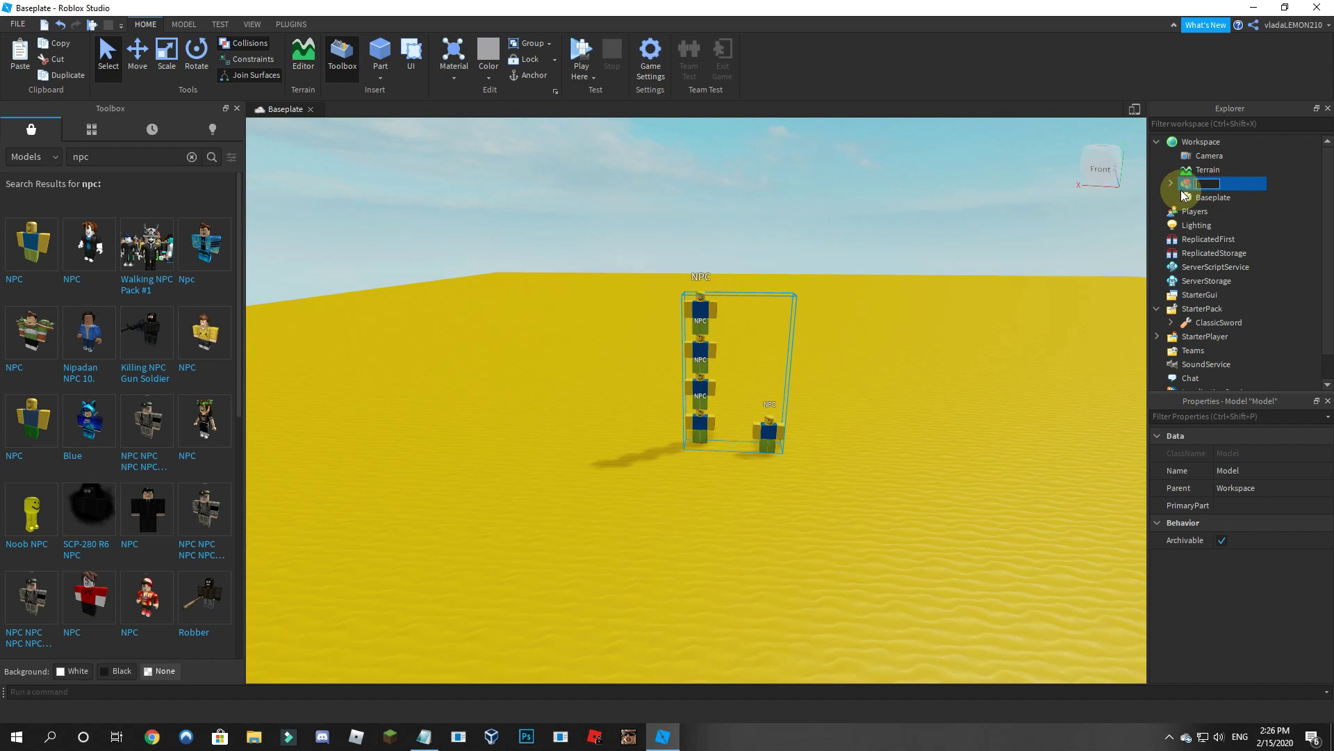
key("ctrl+u")
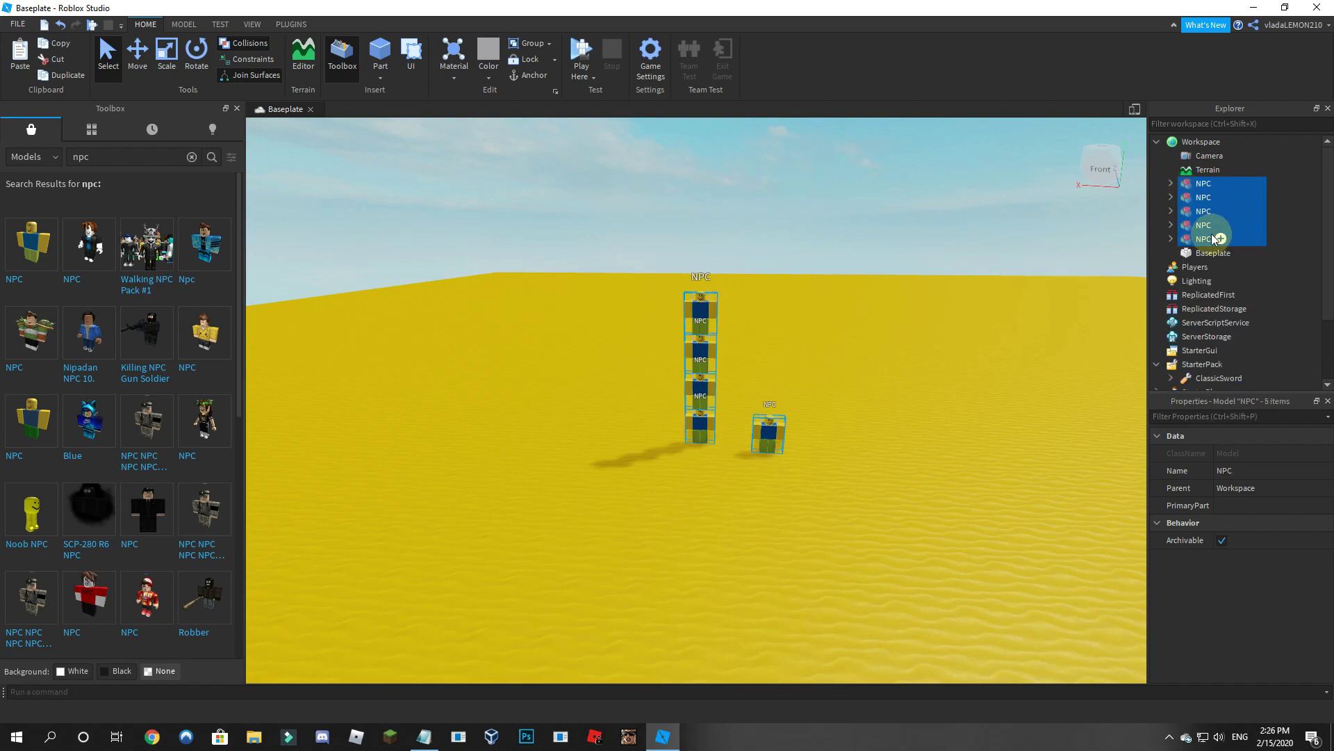
Step: Spread the stacked NPCs apart so that all five stand separately on the sand
left_click(1304, 227)
right_click_drag(740, 293, 710, 301)
left_click_drag(693, 316, 564, 448)
left_click_drag(693, 358, 652, 487)
left_click_drag(700, 397, 903, 486)
left_click_drag(759, 437, 815, 440)
left_click_drag(653, 416, 649, 404)
Step: Group the five NPC models and rename the group as Noobs
left_click_drag(1297, 239, 1229, 185)
key("ctrl+g")
right_click_drag(897, 347, 889, 375)
scroll(1003, 307, "up", 3)
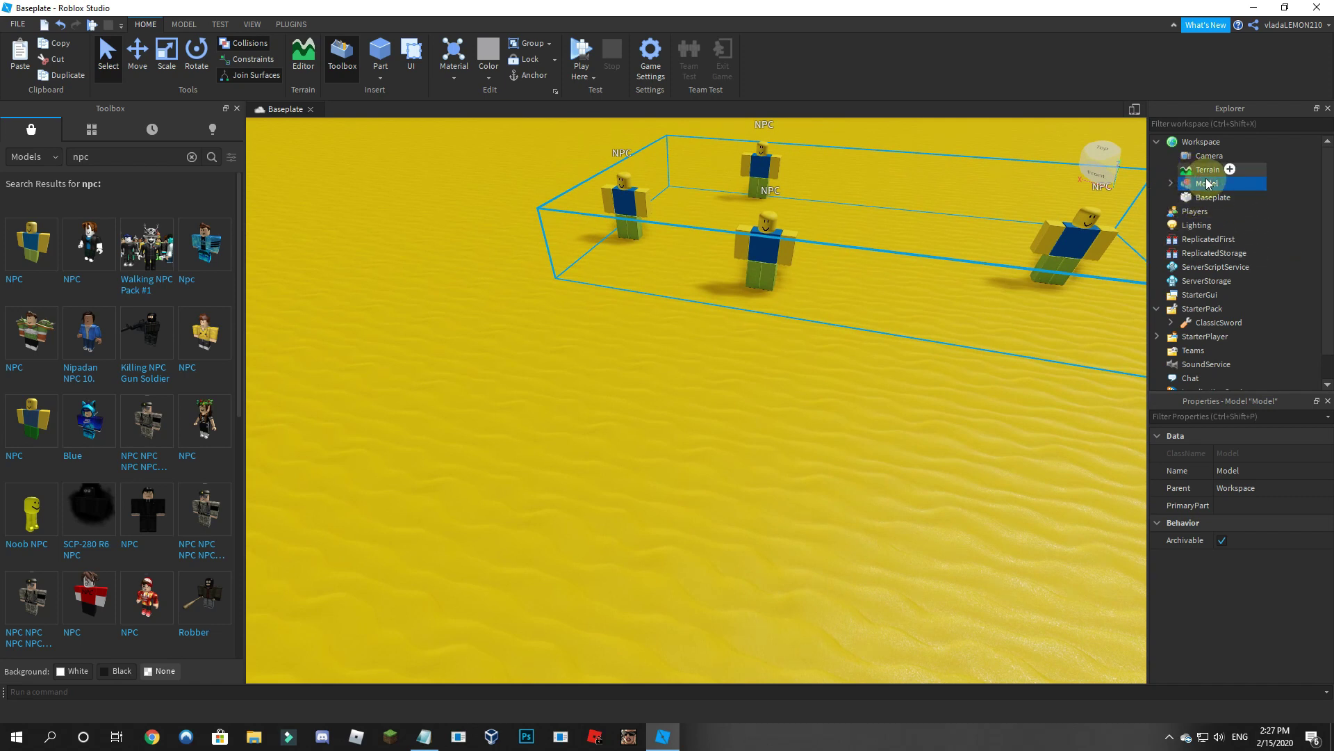
right_click(1182, 182)
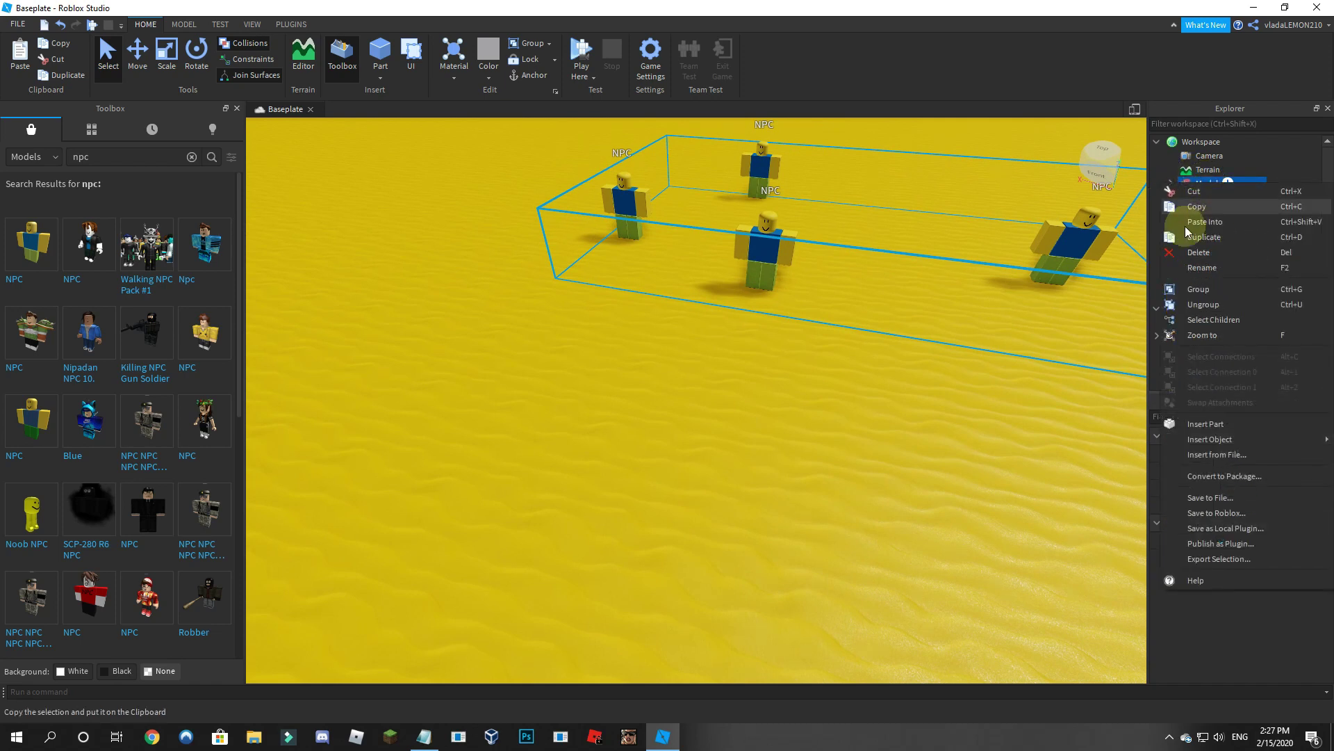
left_click(1203, 269)
type("Y")
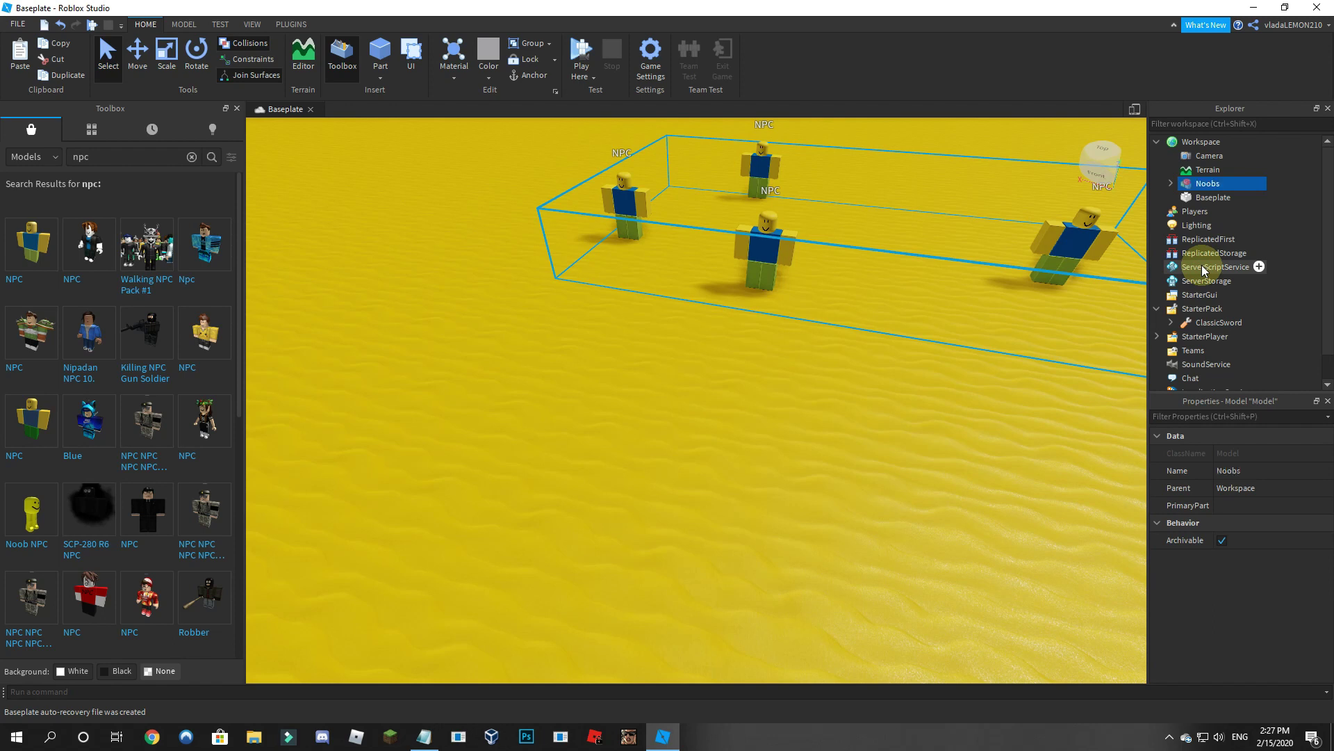
Step: Expand the Noobs group and rename its first NPC as Lvl 1 Noob
scroll(623, 277, "down", 2)
mouse_move(715, 274)
right_mouse_down()
mouse_move(622, 277)
mouse_move(715, 274)
right_mouse_up()
scroll(715, 274, "up", 1)
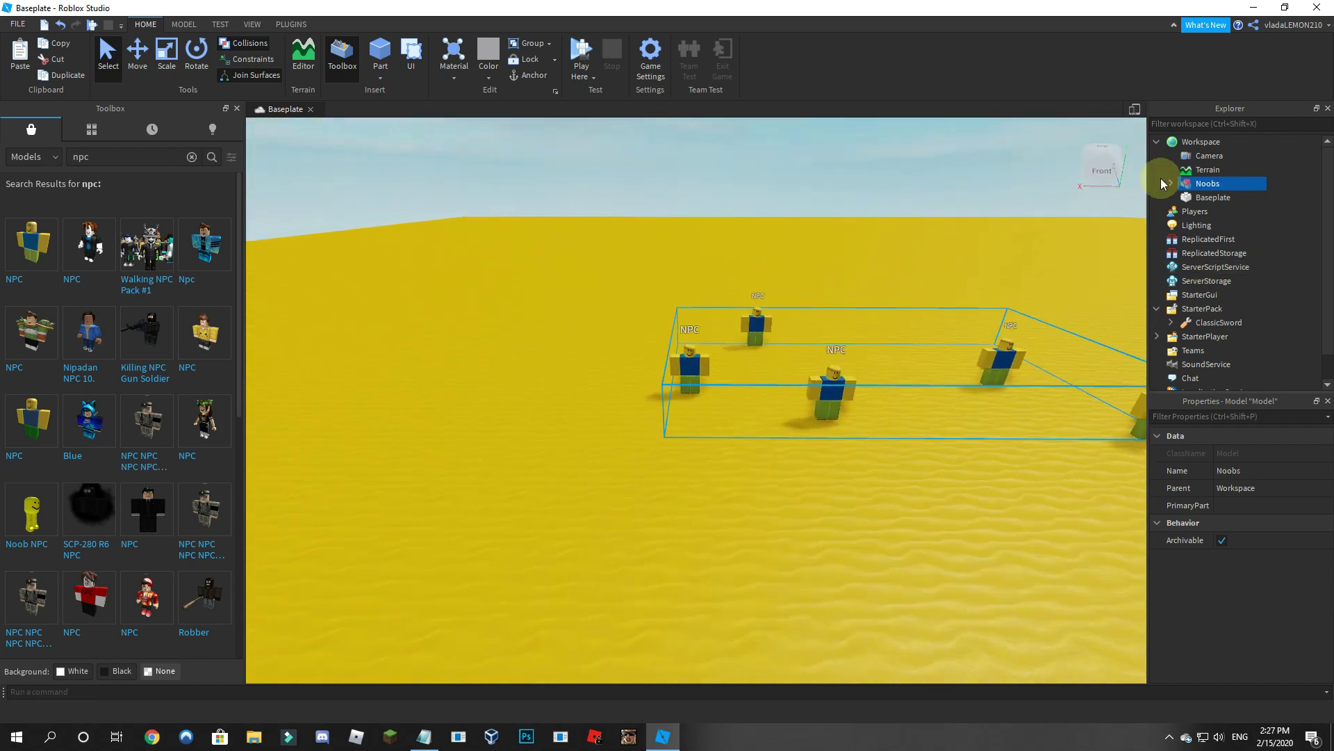
left_click(1171, 184)
left_click(1210, 200)
right_click_drag(891, 304, 1082, 241)
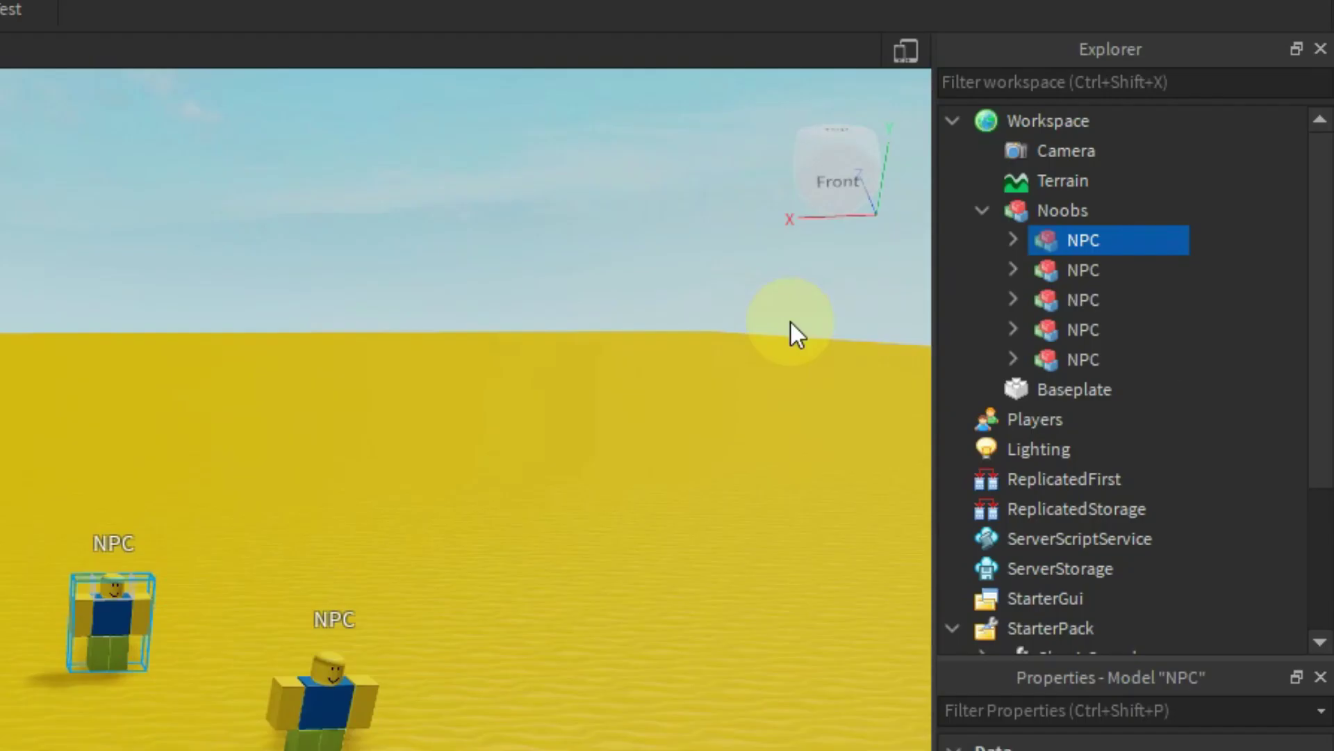
right_click(1068, 237)
left_click(1064, 423)
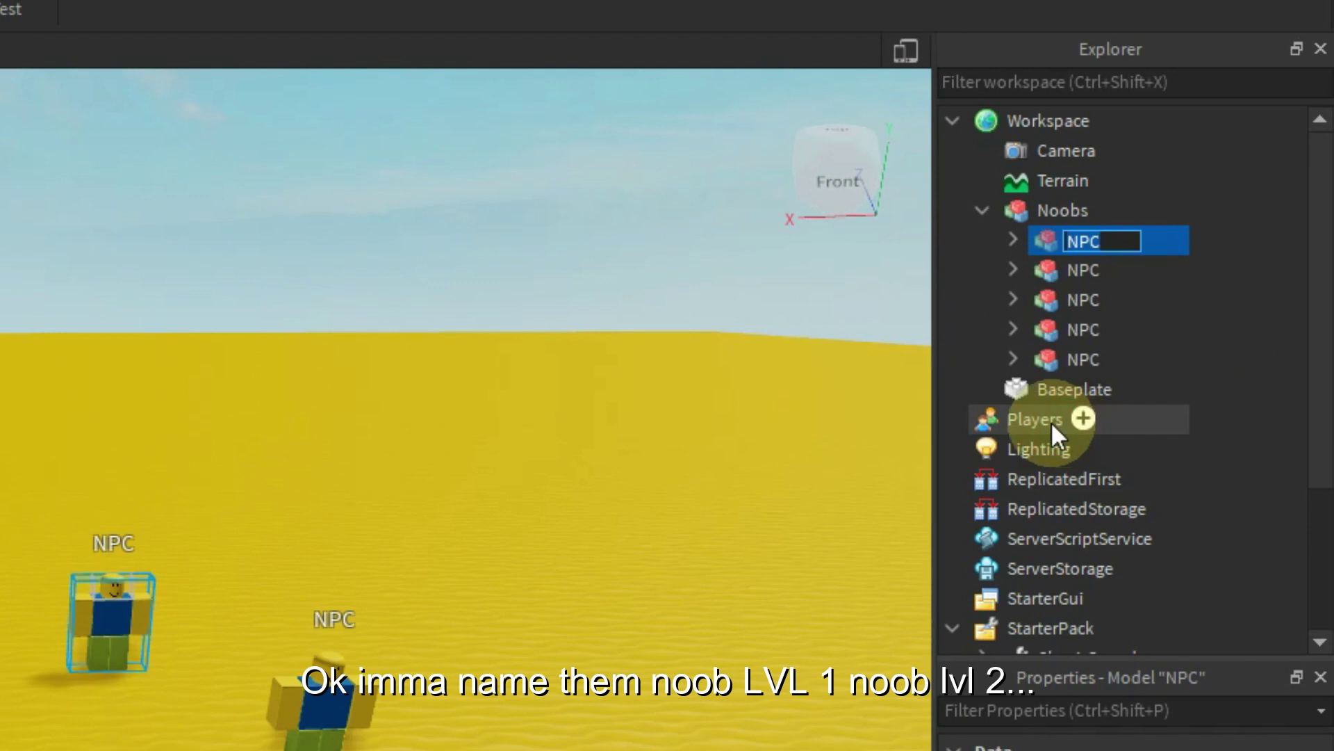
type("Lvl 1 Noob")
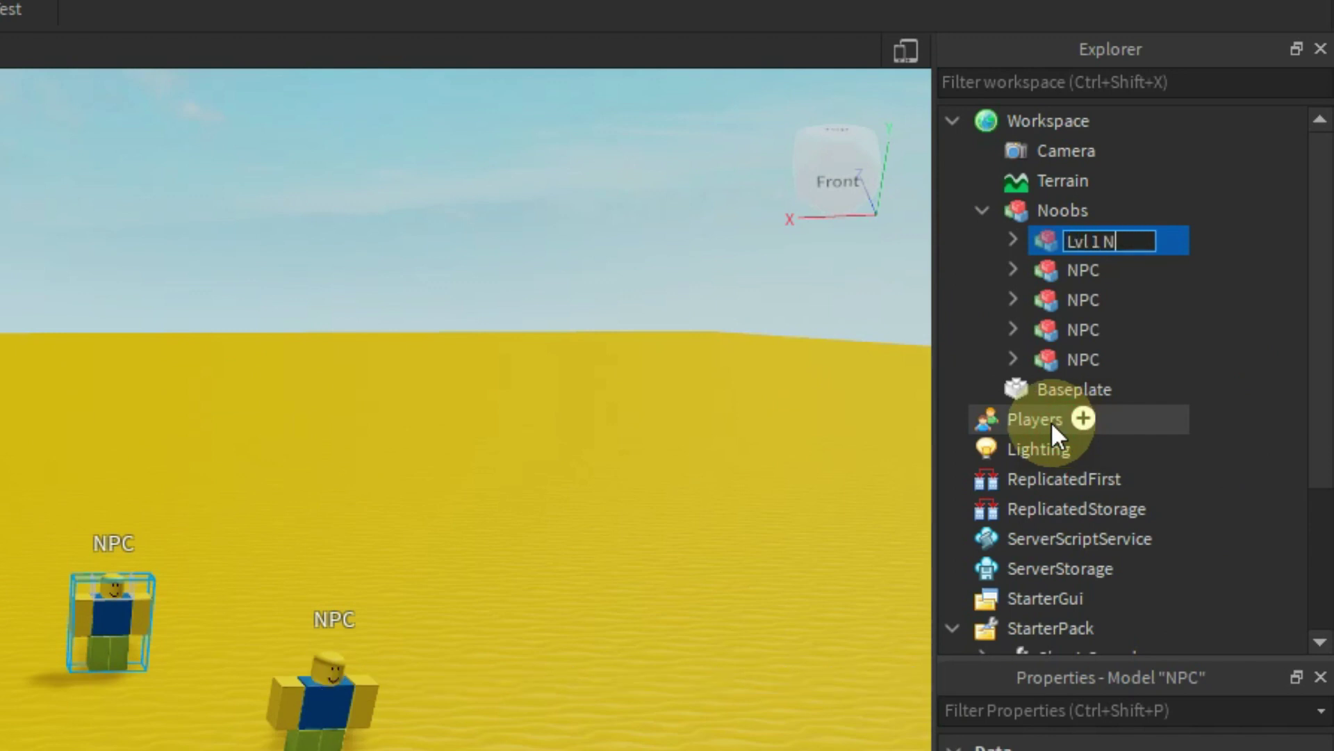
key("Return")
Step: Rename the second NPC in the Noobs group as Lvl 2 Noob
left_click(1086, 267)
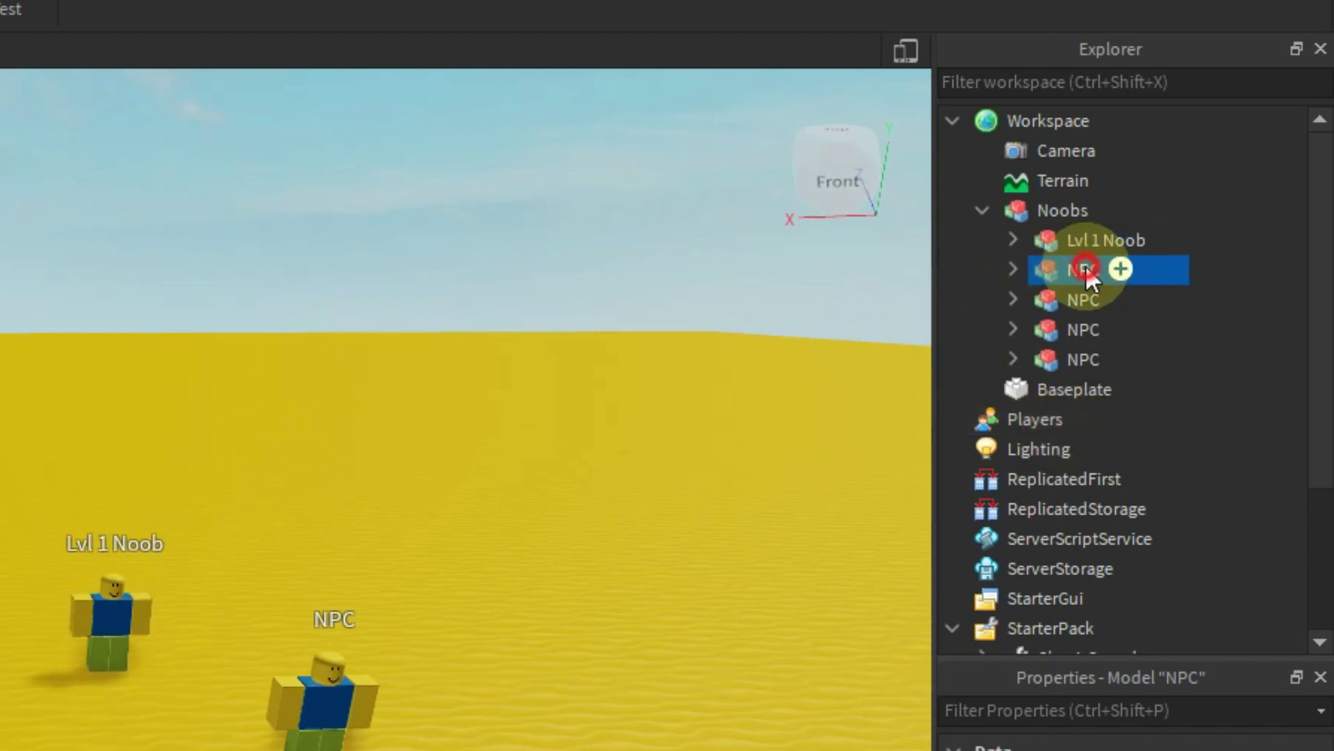
left_click(1085, 267)
type("Lvl 2 Noob")
key("Return")
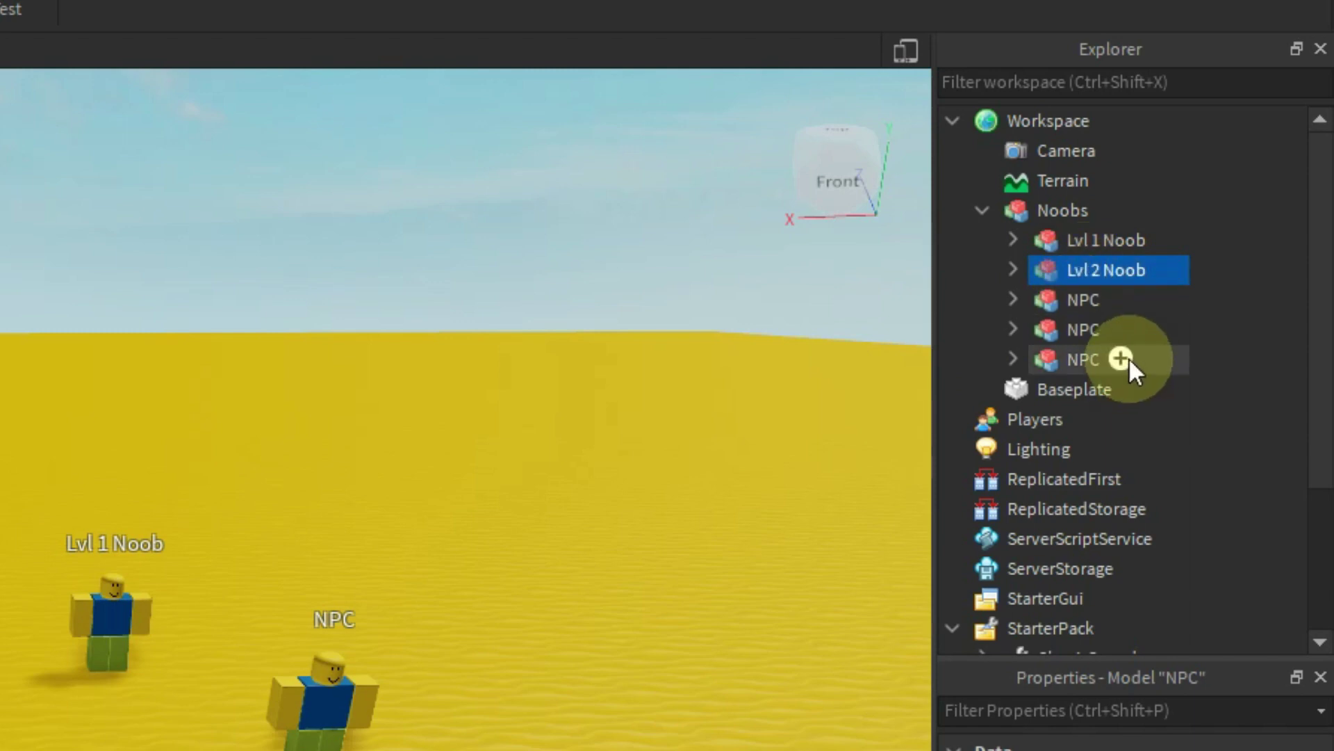
Step: Rename the third NPC in the Noobs group as Lvl 3 Noob
double_click(1077, 296)
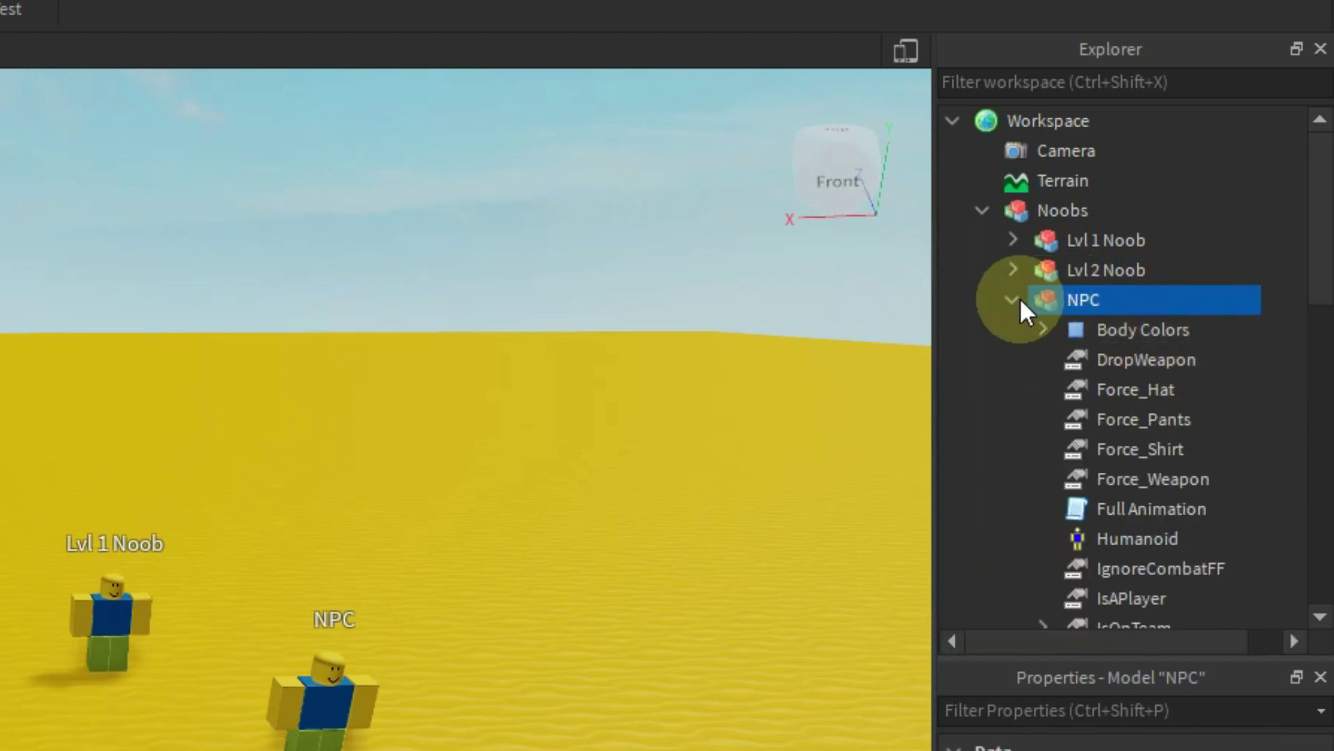
left_click(1012, 299)
left_click(1075, 300)
type("Lvl 3 Noob")
key("Return")
Step: Rename the fourth NPC in the Noobs group as Lvl 4 Noob
left_click(1081, 331)
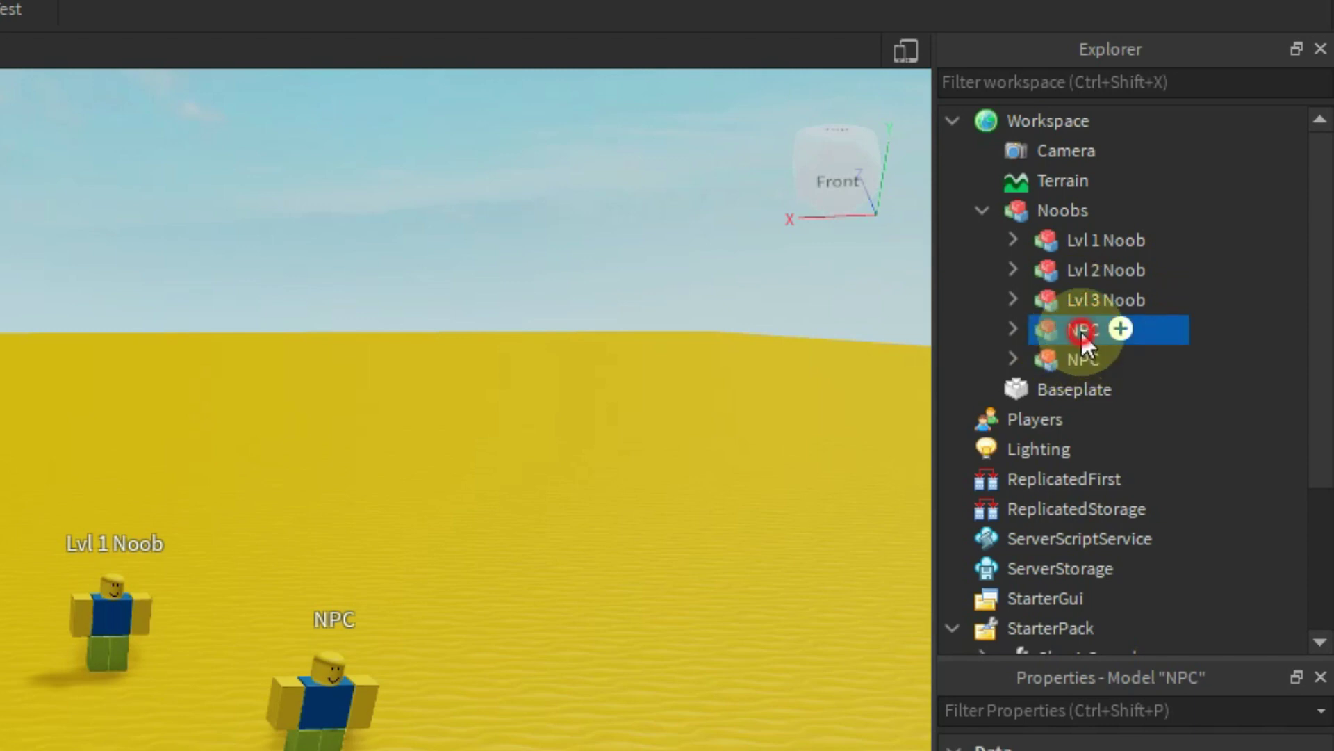
left_click(1082, 331)
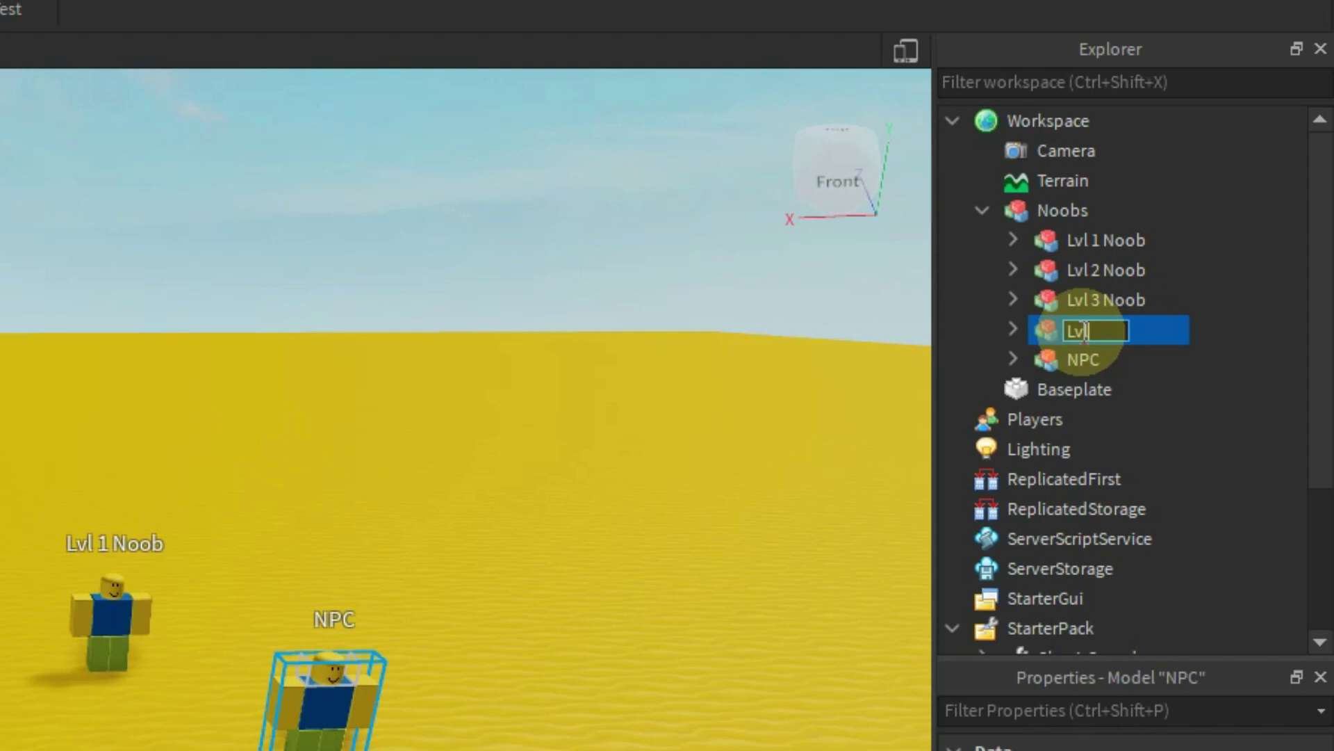
type("Lvl 4 Noob")
key("Return")
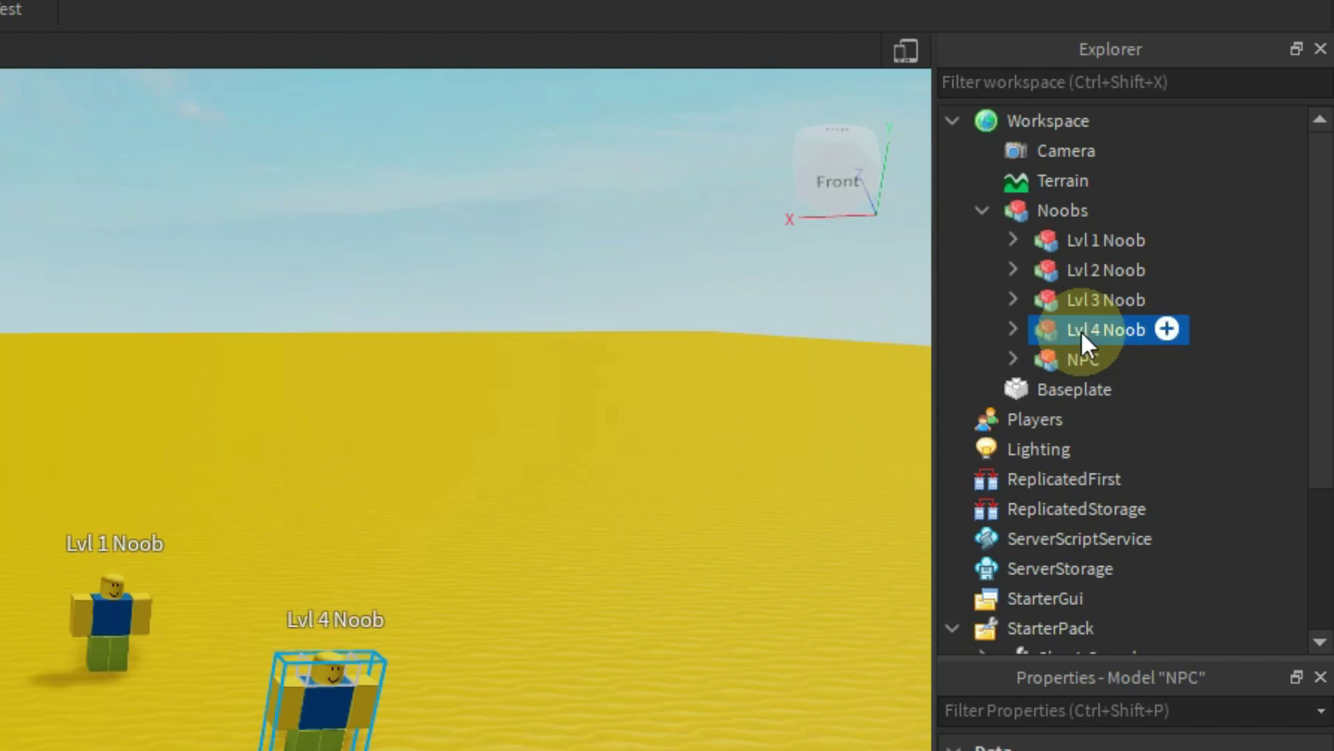
Step: Rename the last NPC in the Noobs group as Noob BOSS
left_click(1081, 364)
left_click(1081, 361)
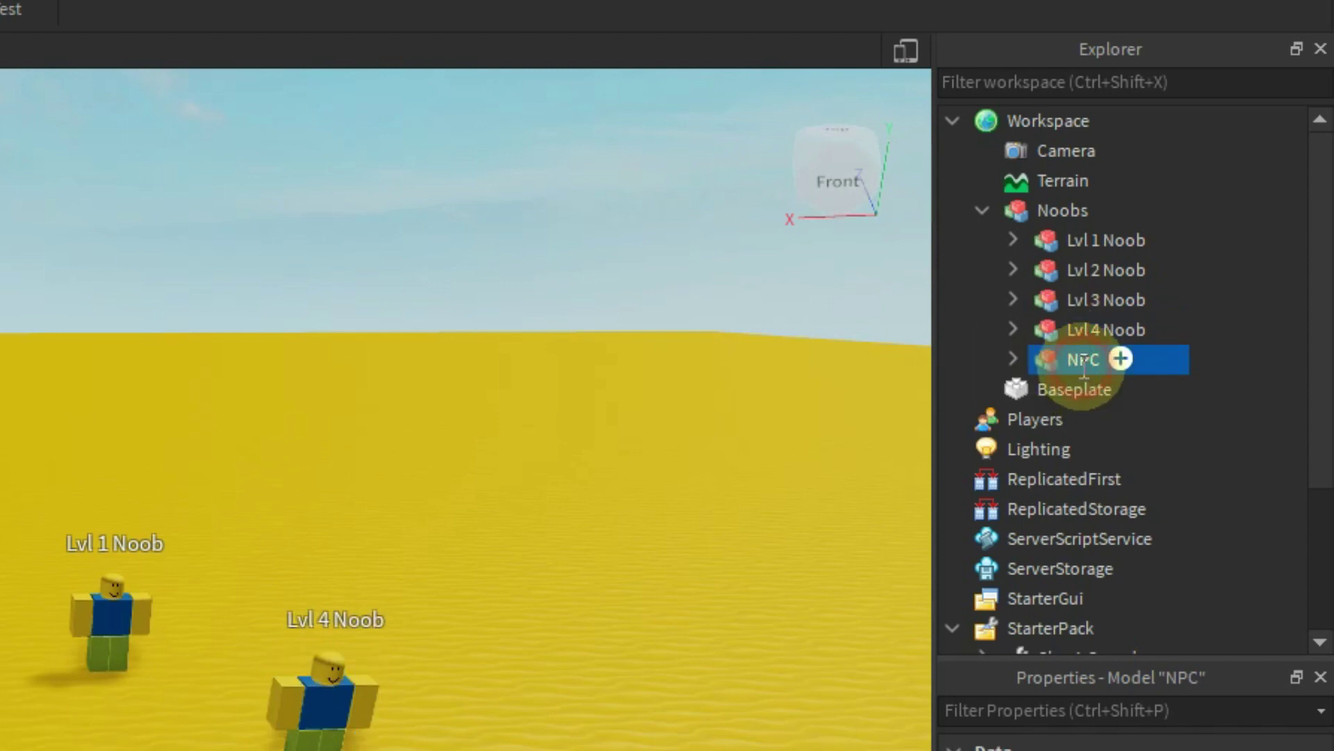
type("Noob BOSS")
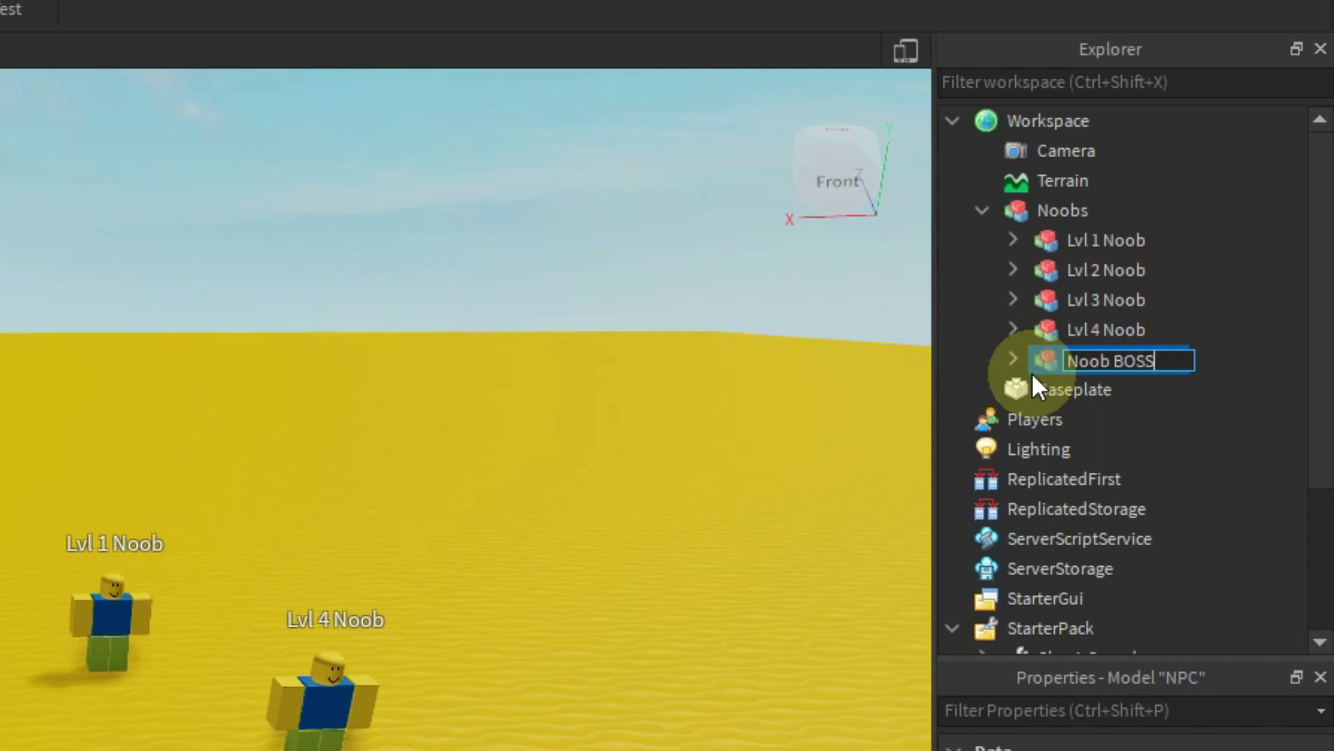
key("Return")
Step: Scale up the Noob BOSS model so it stands clearly larger than the other noobs
key("f")
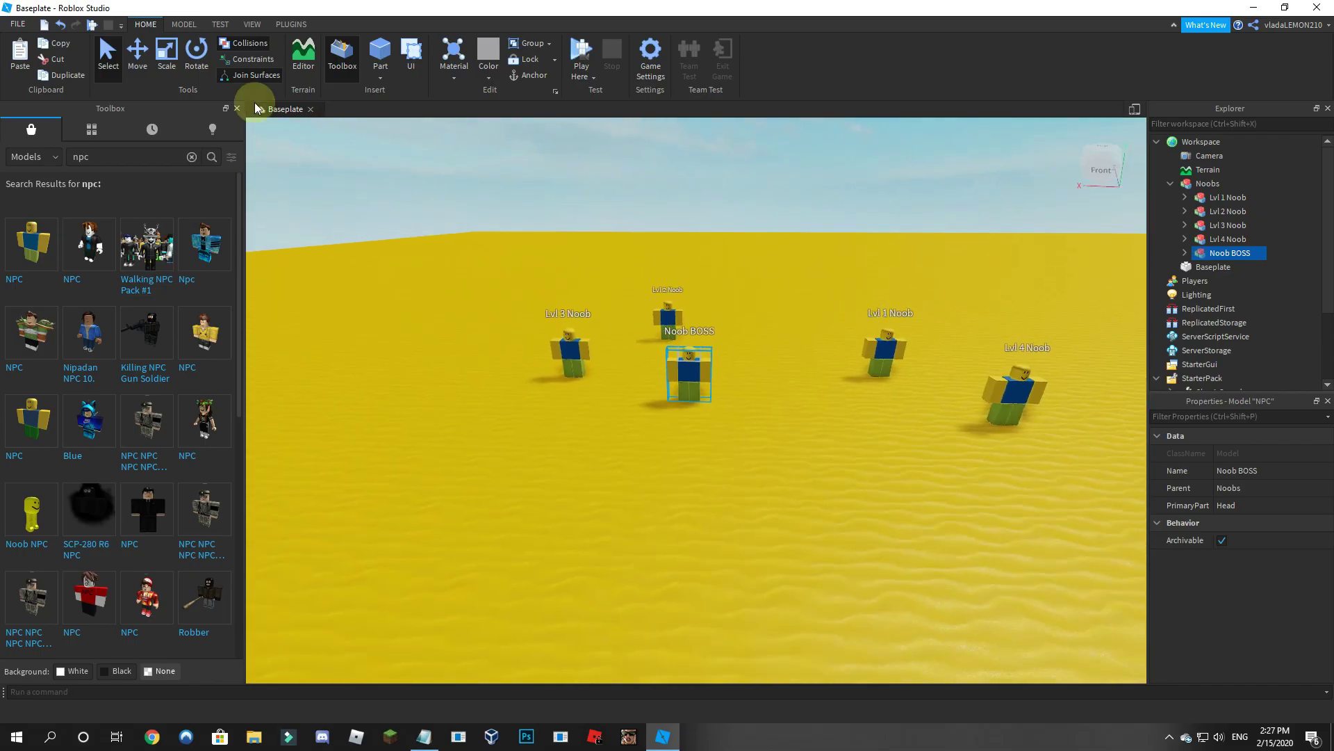
left_click(167, 53)
left_click_drag(693, 326, 687, 262)
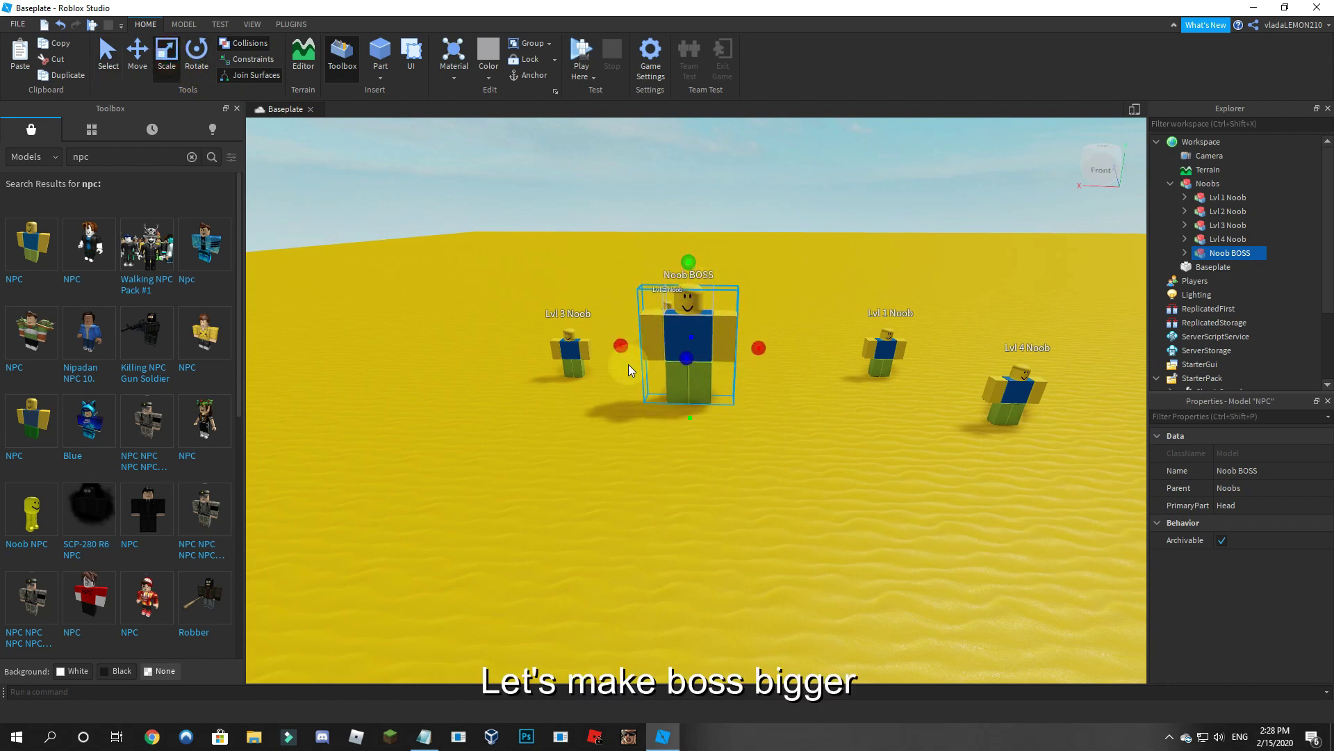
left_click_drag(690, 266, 690, 257)
mouse_move(602, 323)
right_mouse_down()
mouse_move(632, 373)
mouse_move(586, 324)
mouse_move(601, 323)
right_mouse_up()
key("s")
key("a")
key("w")
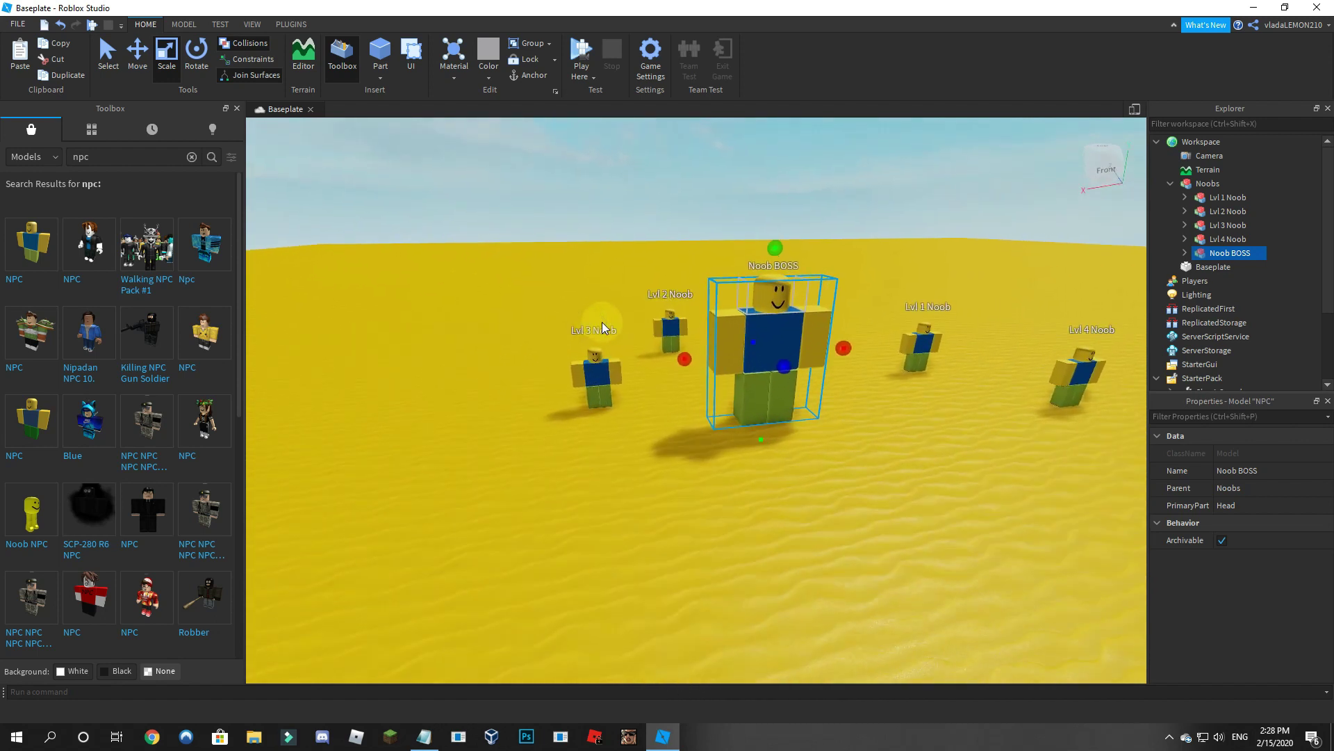
middle_click_drag(602, 322, 849, 328)
Step: Ungroup the Noobs model so the five noobs sit directly in Workspace
left_click(1228, 198)
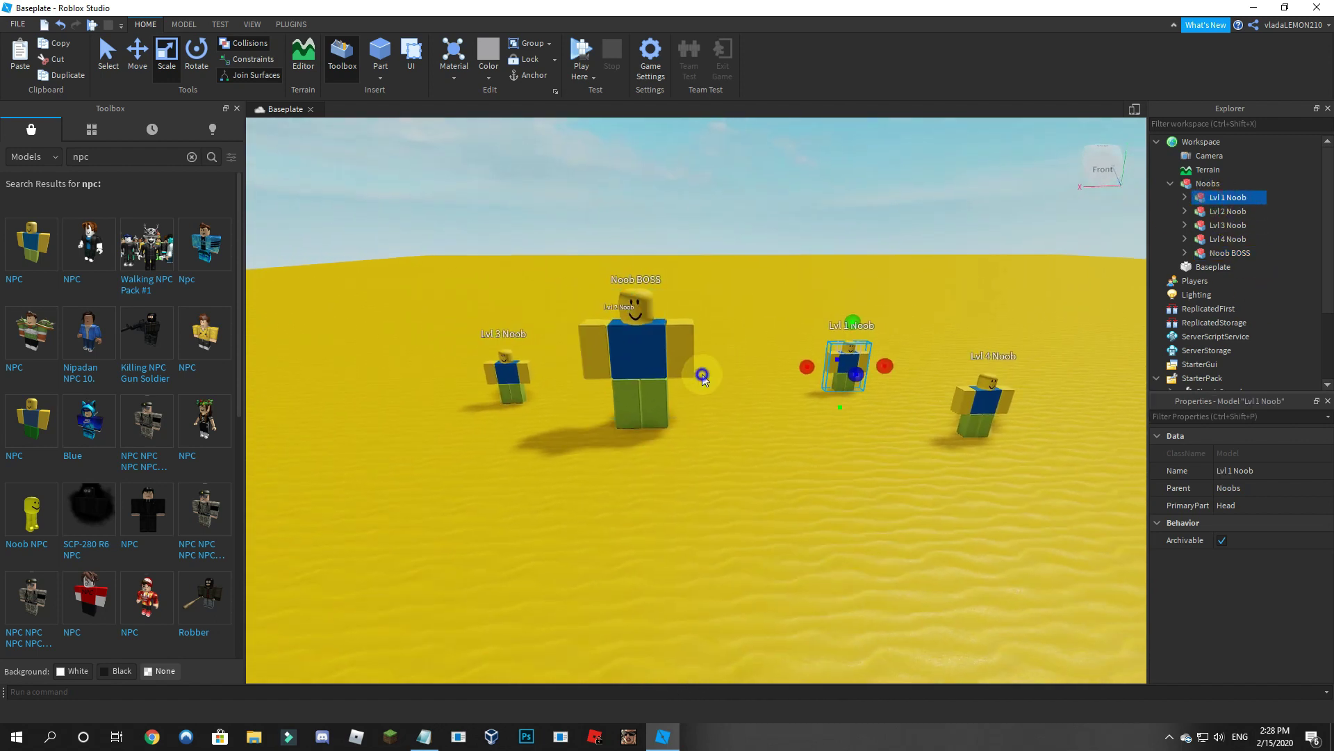
key("f")
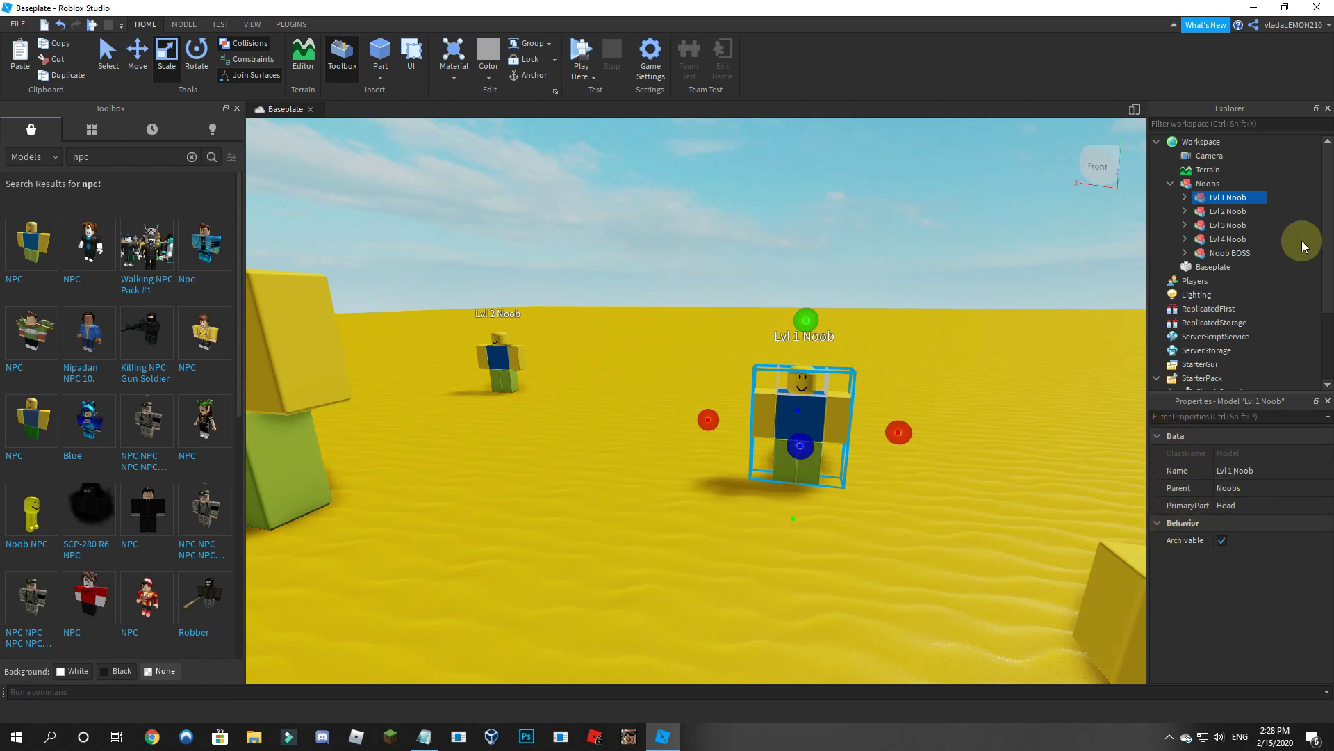
left_click(1206, 183)
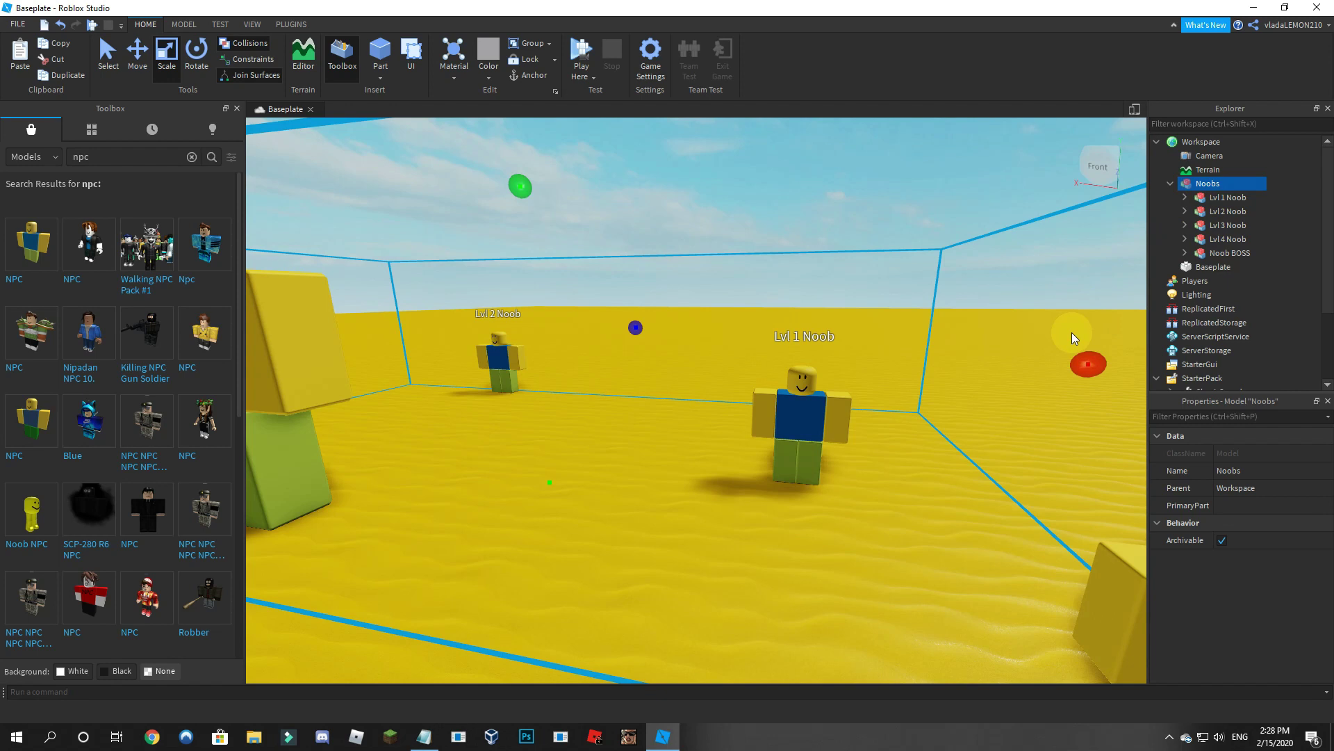
key("ctrl+u")
double_click(1214, 184)
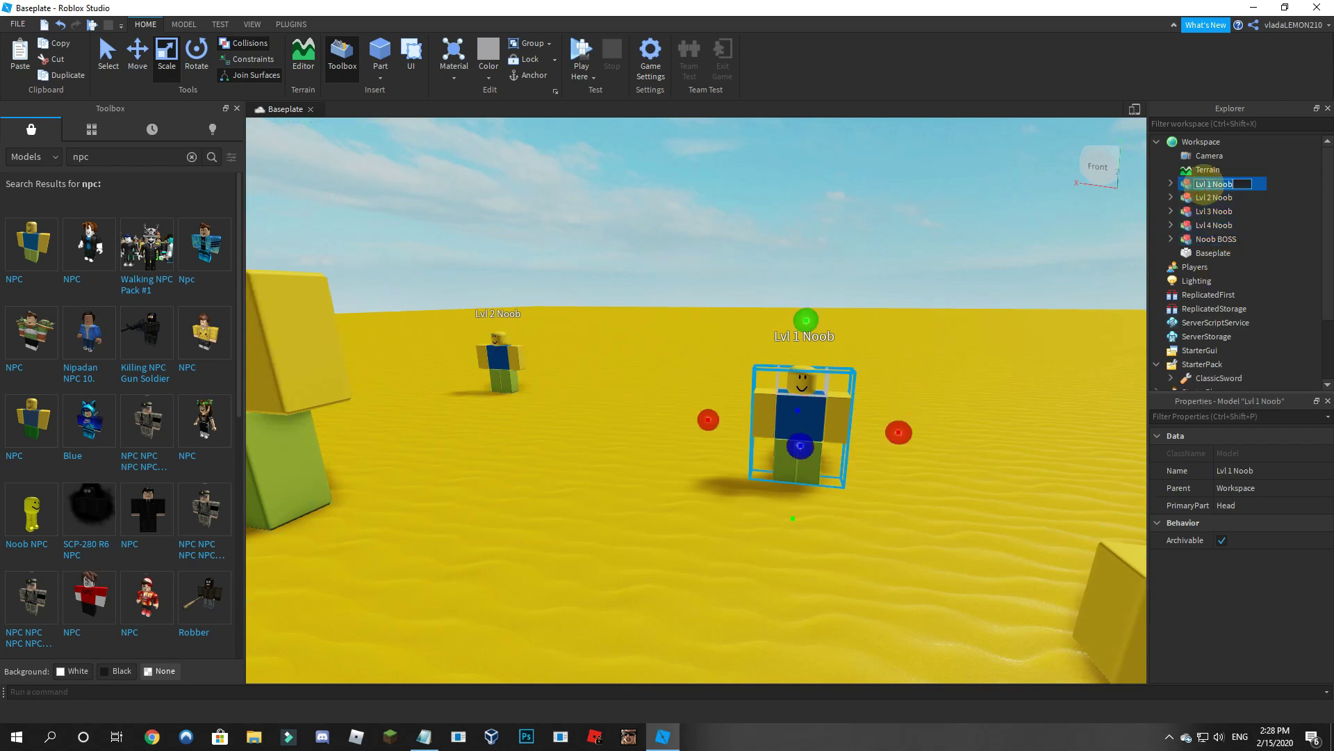
left_click(1256, 184)
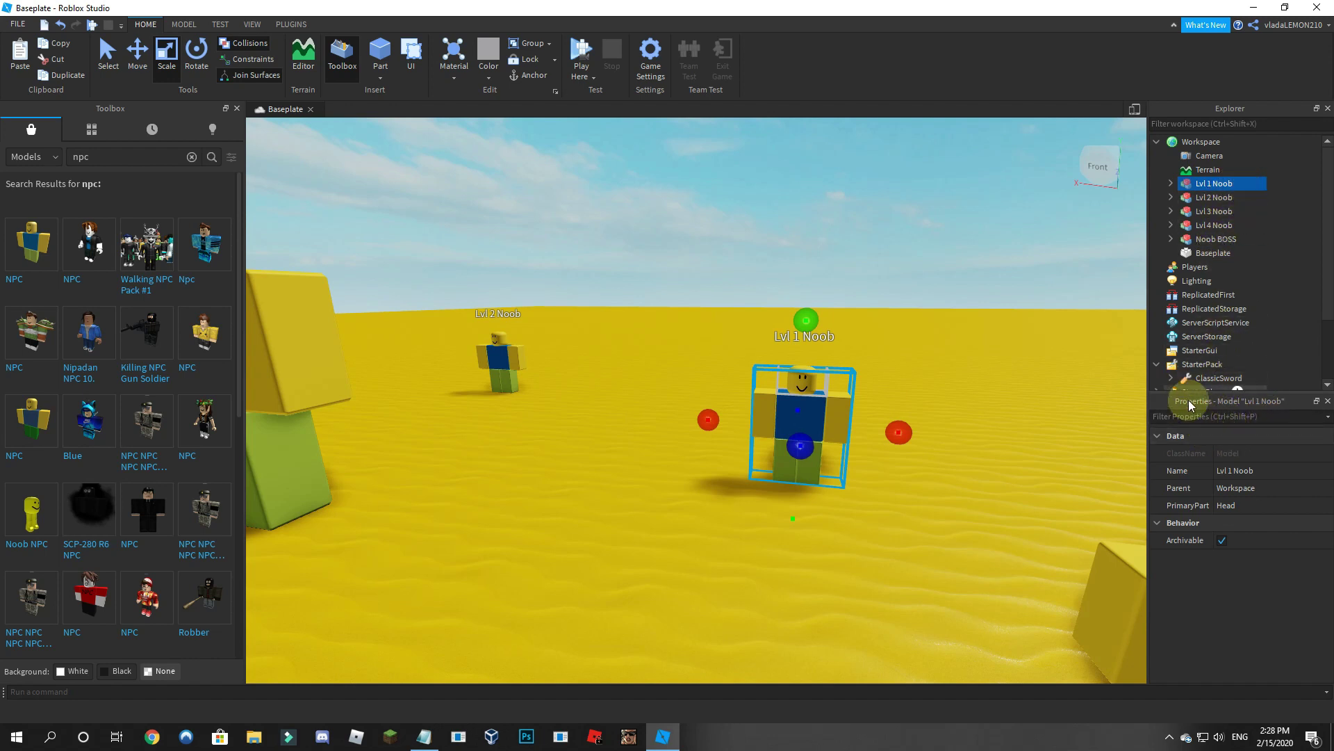
Step: Examine the Health and MaxHealth properties of the Humanoid inside Lvl 1 Noob
left_click(1170, 184)
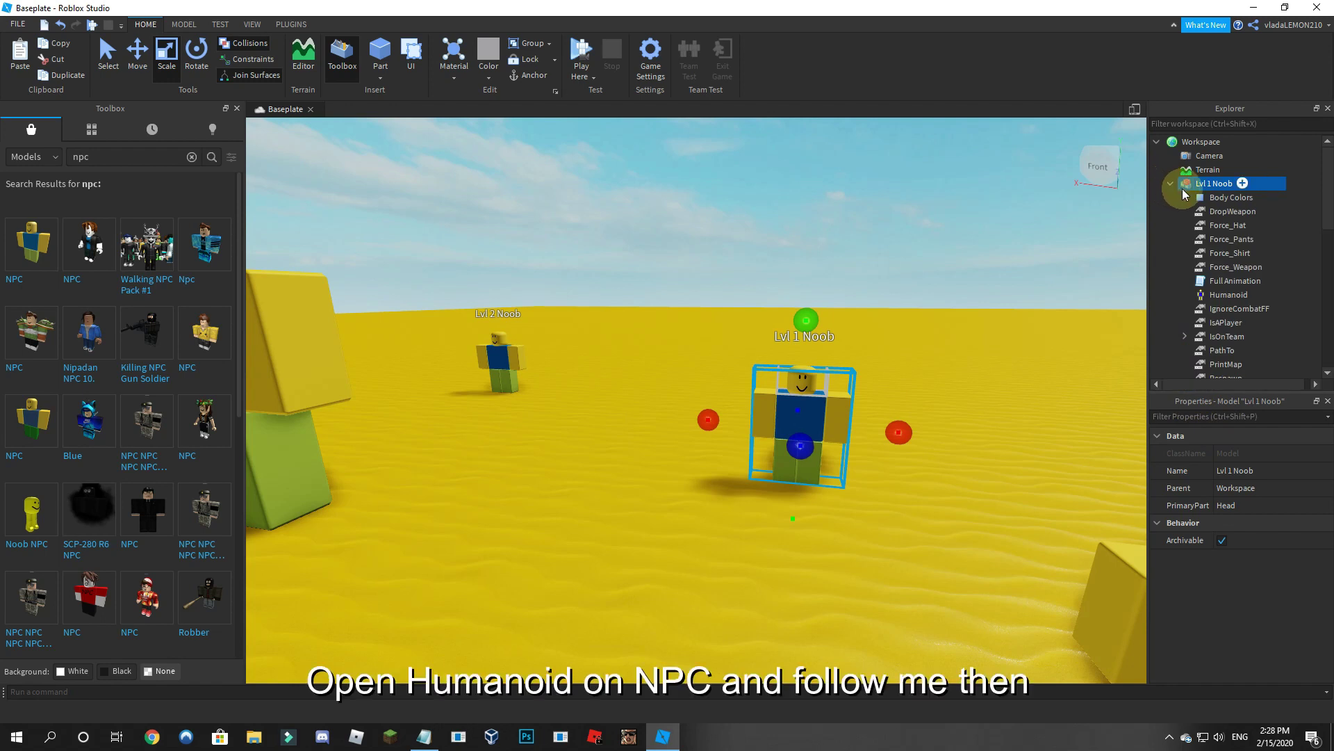
scroll(1202, 203, "down", 1)
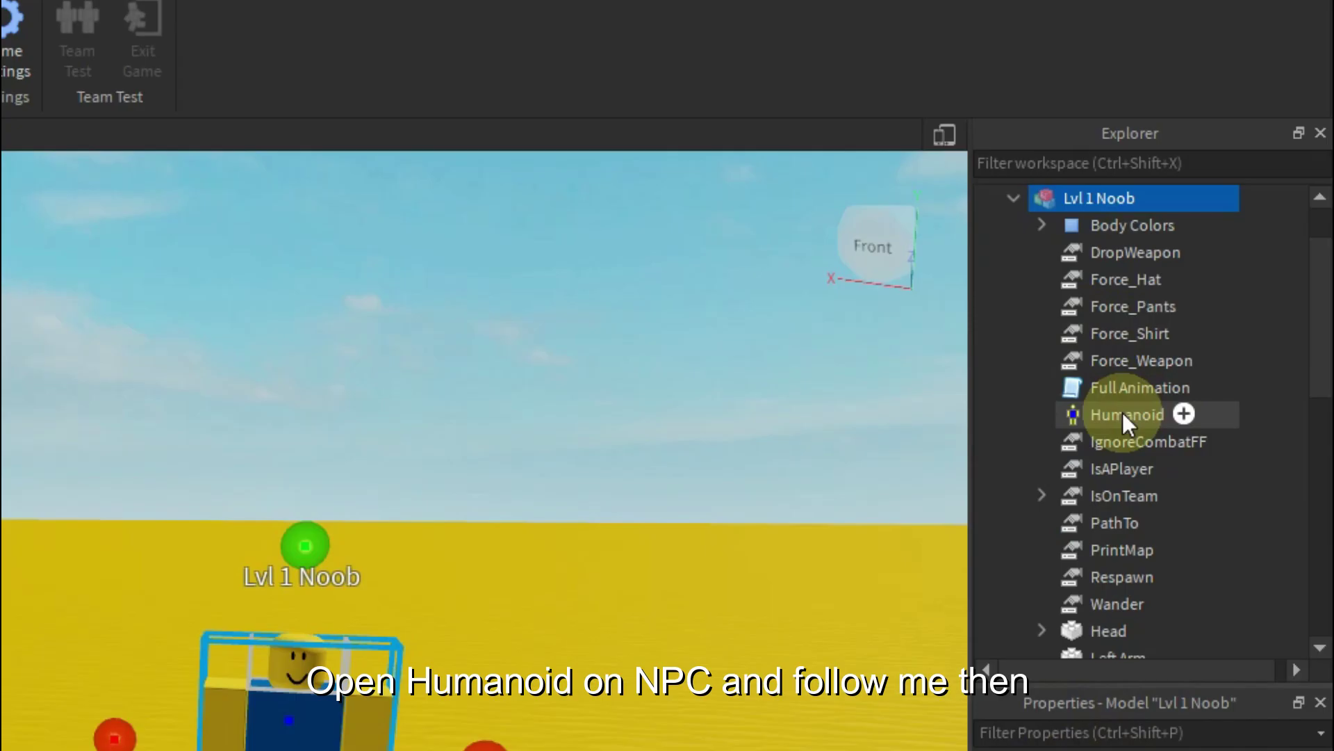
left_click(1126, 415)
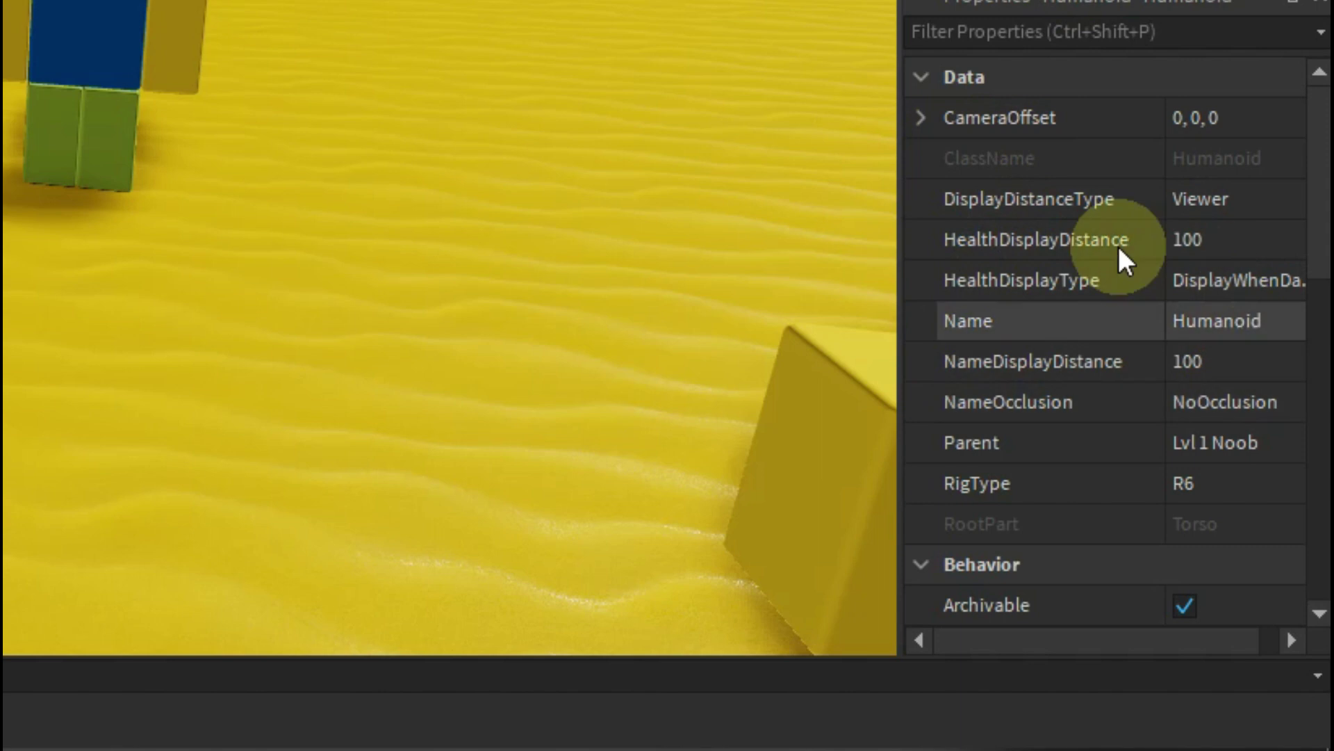
right_click_drag(806, 182, 444, 182)
scroll(448, 327, "down", 2)
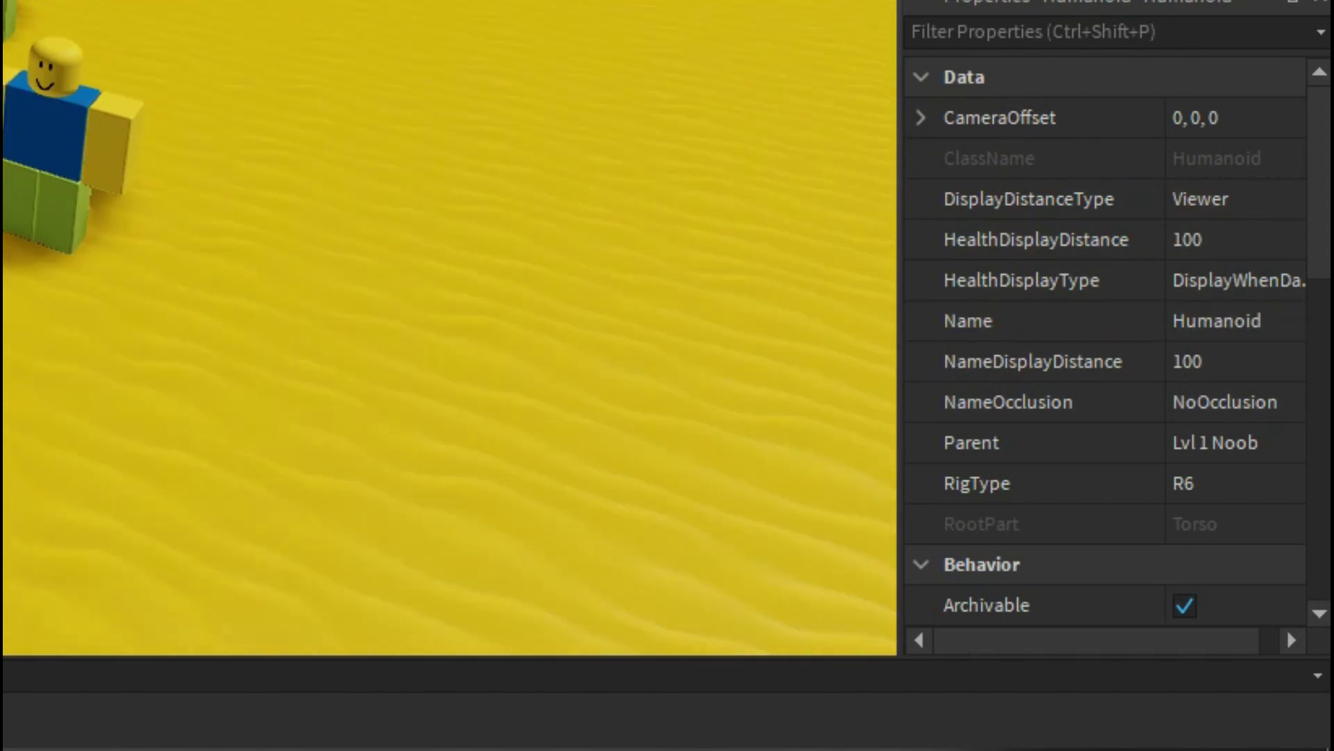
left_click(8, 14)
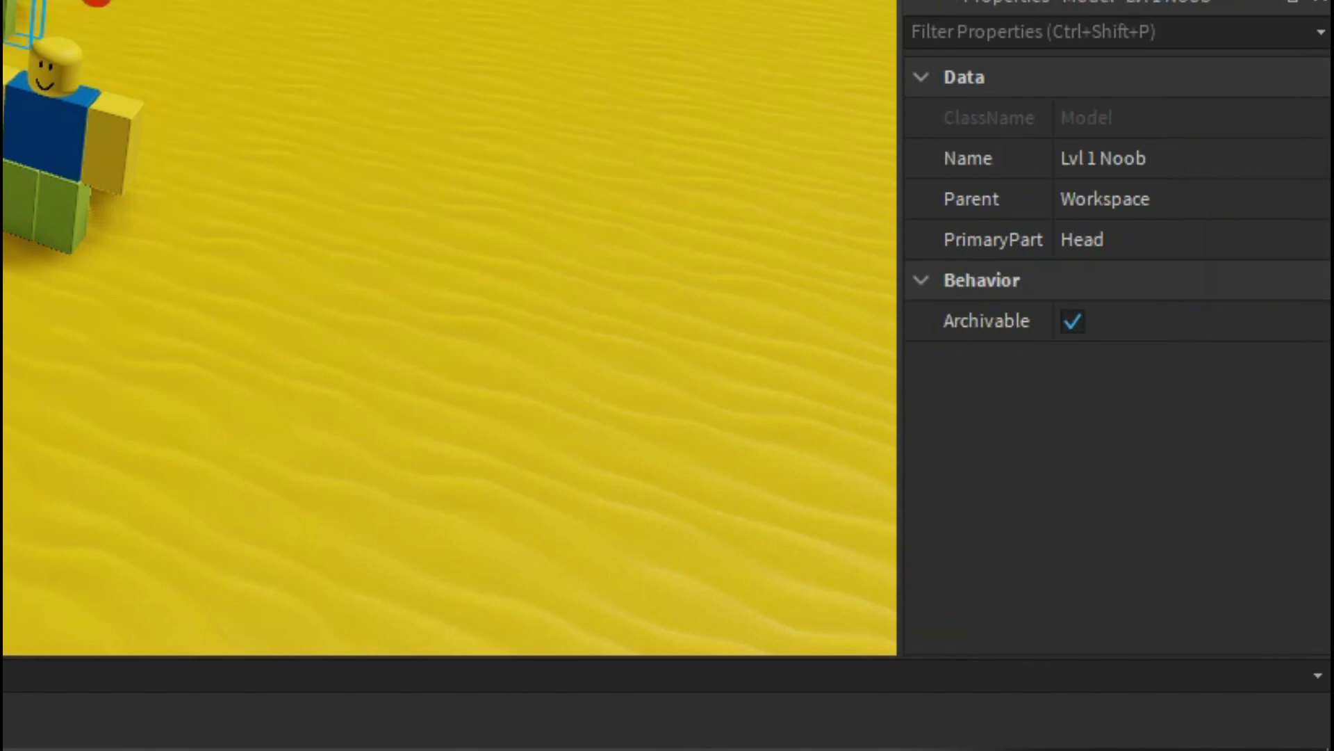
scroll(9, 14, "up", 3)
right_click(116, 4)
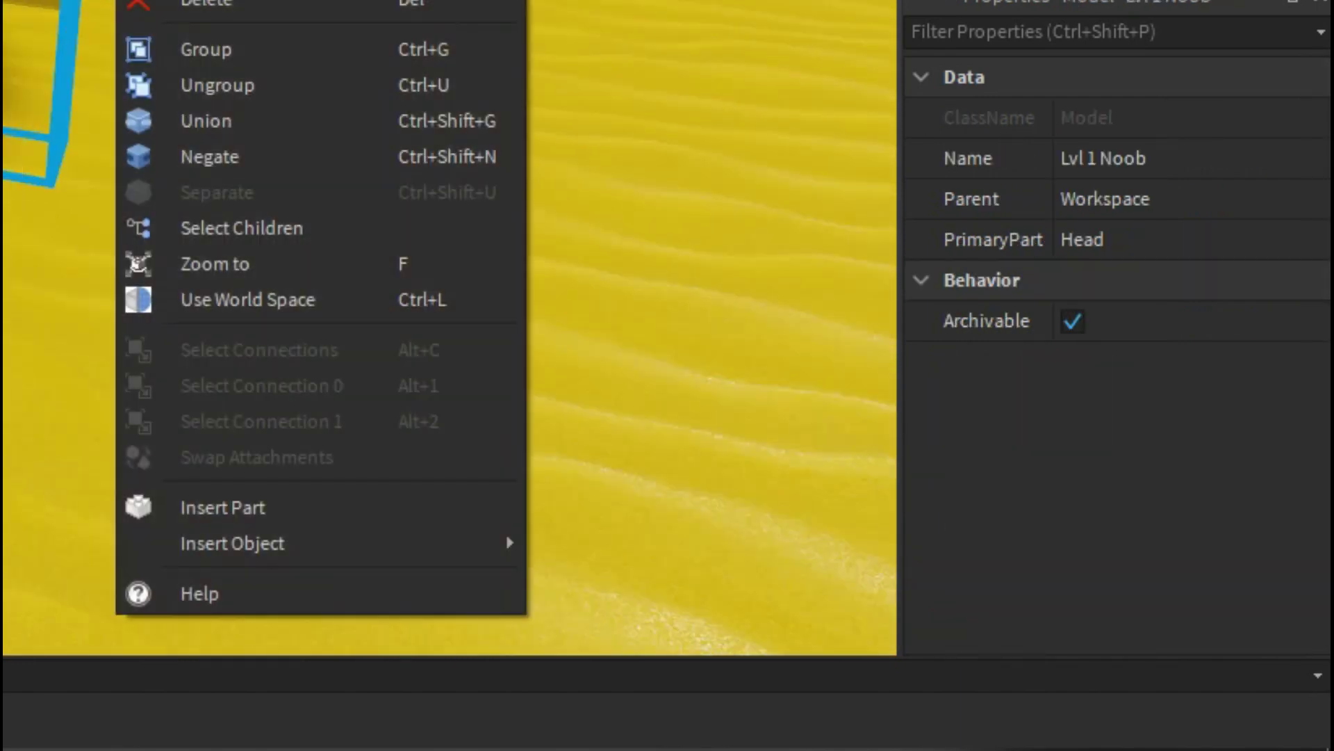
key("Escape")
key("Down")
key("Down")
key("Down")
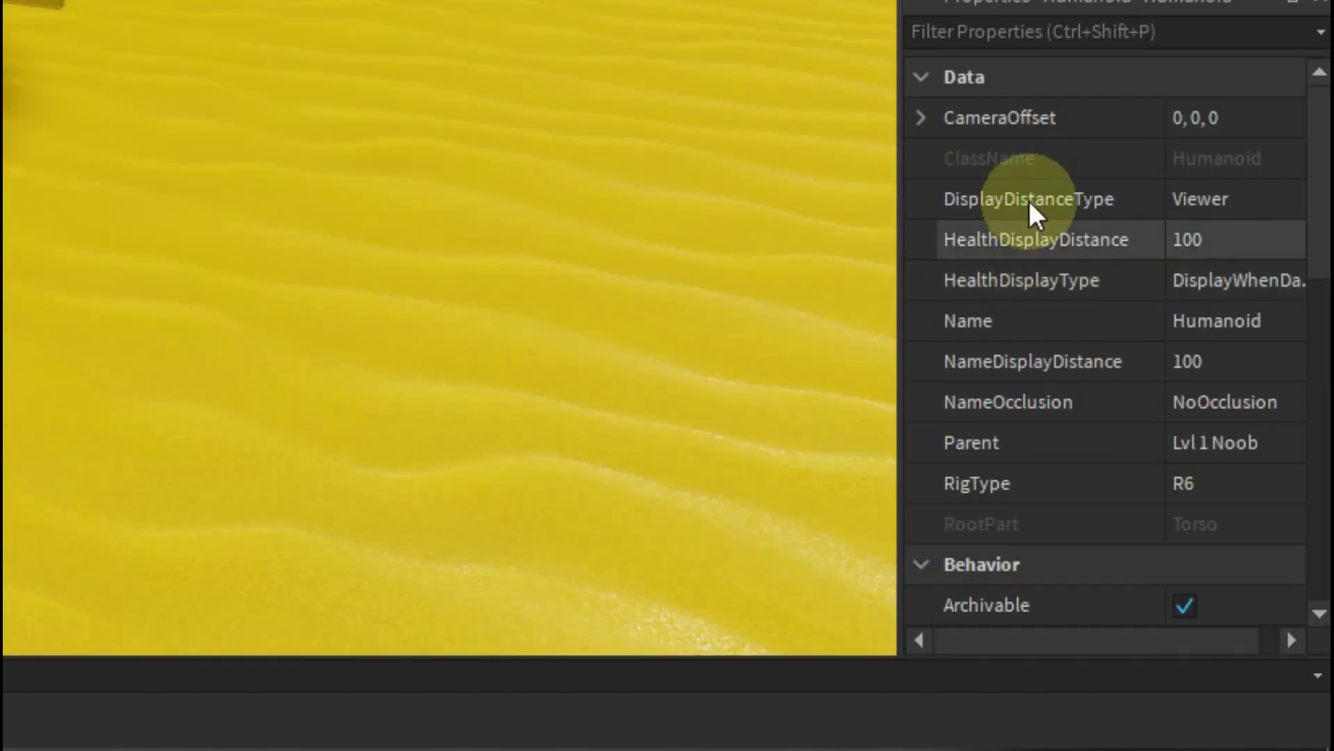
scroll(1199, 369, "down", 4)
scroll(1171, 390, "down", 4)
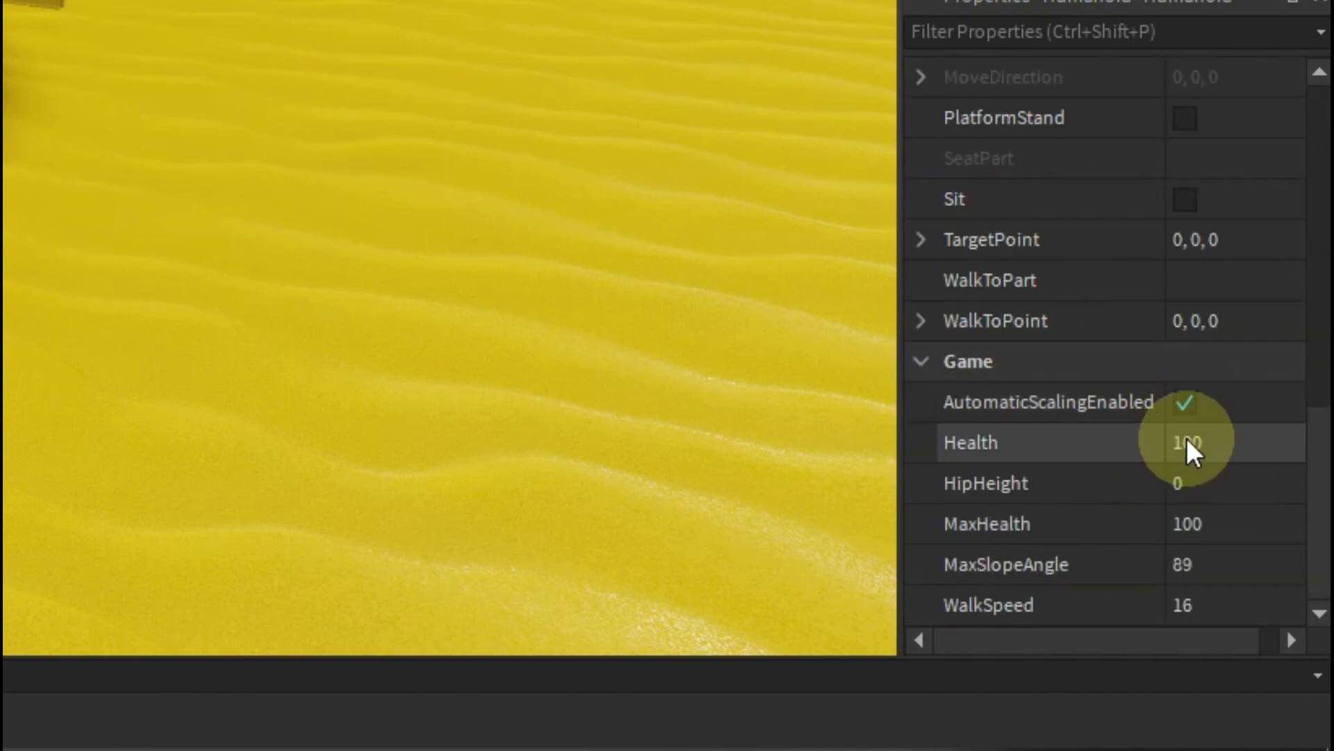
Step: Set both MaxHealth and Health of the Humanoid in Lvl 2 Noob to 200
mouse_move(579, 378)
right_mouse_down()
mouse_move(500, 305)
mouse_move(578, 378)
right_mouse_up()
scroll(449, 327, "down", 2)
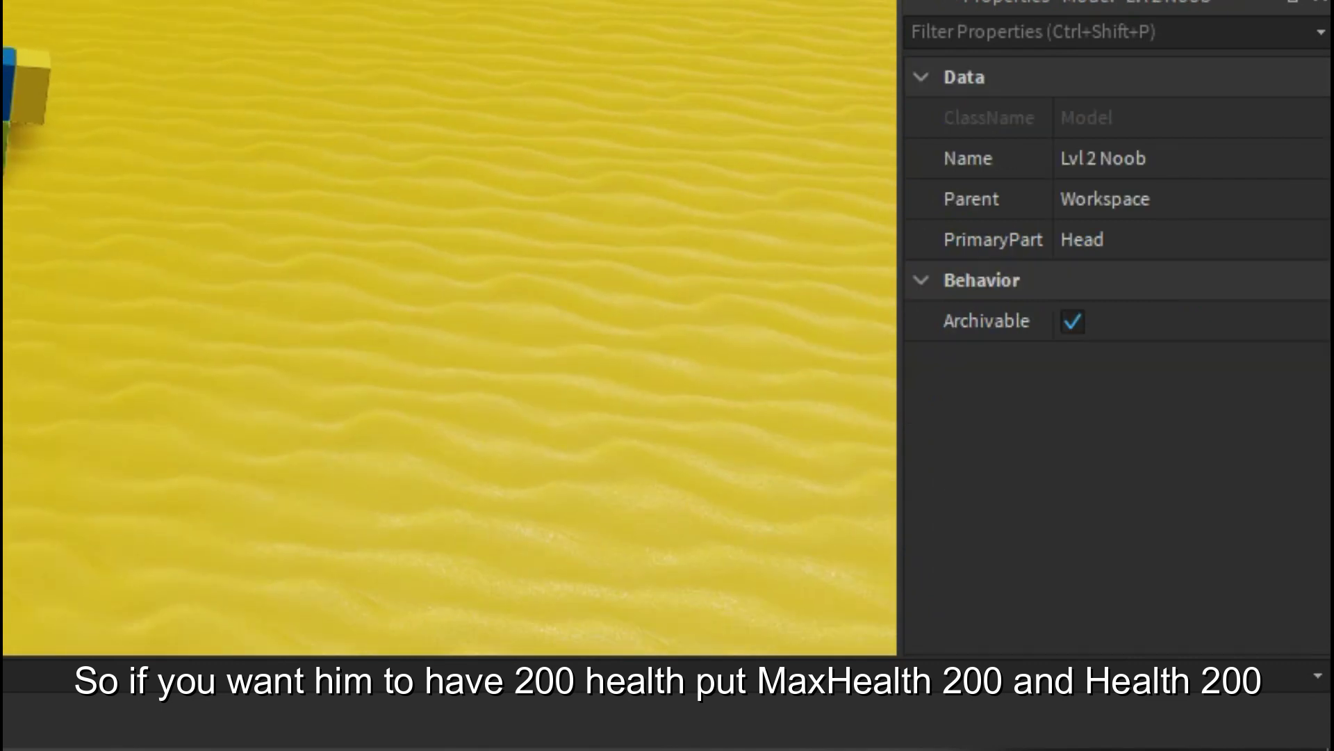
right_click_drag(563, 410, 500, 389)
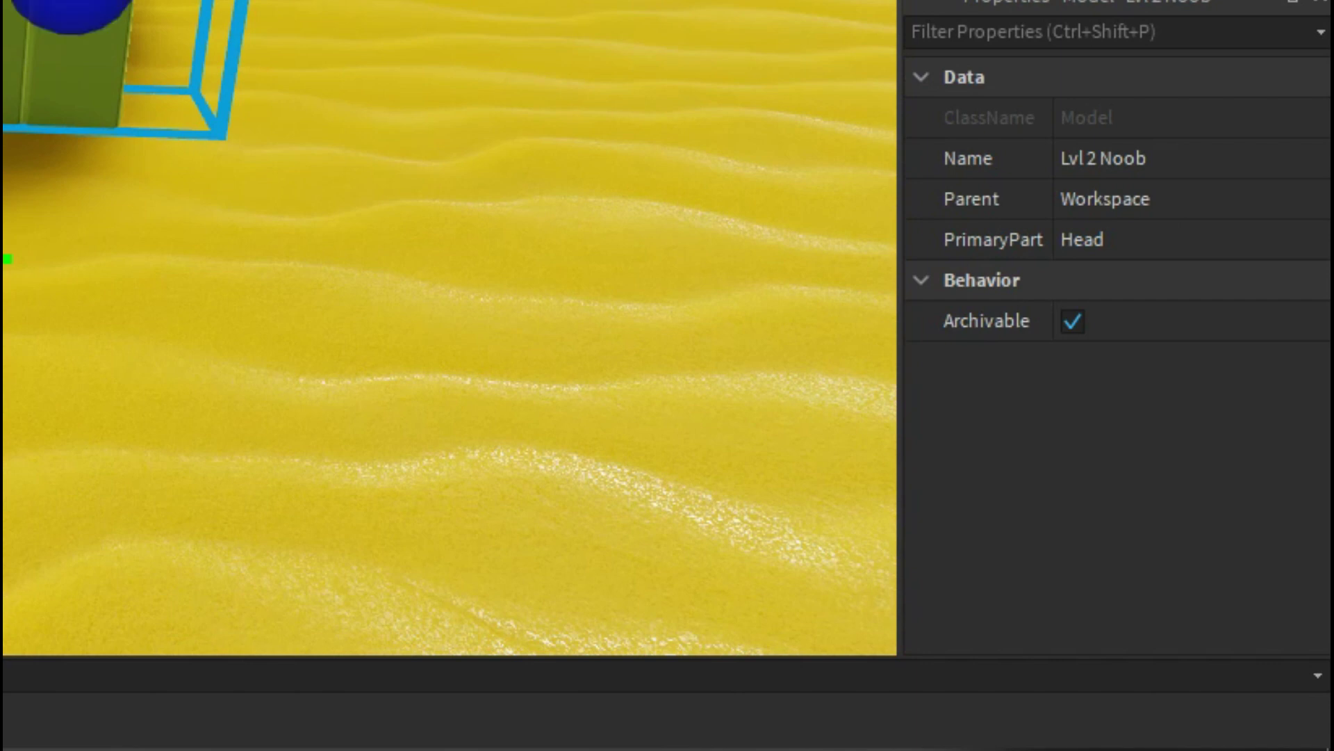
scroll(1225, 268, "down", 6)
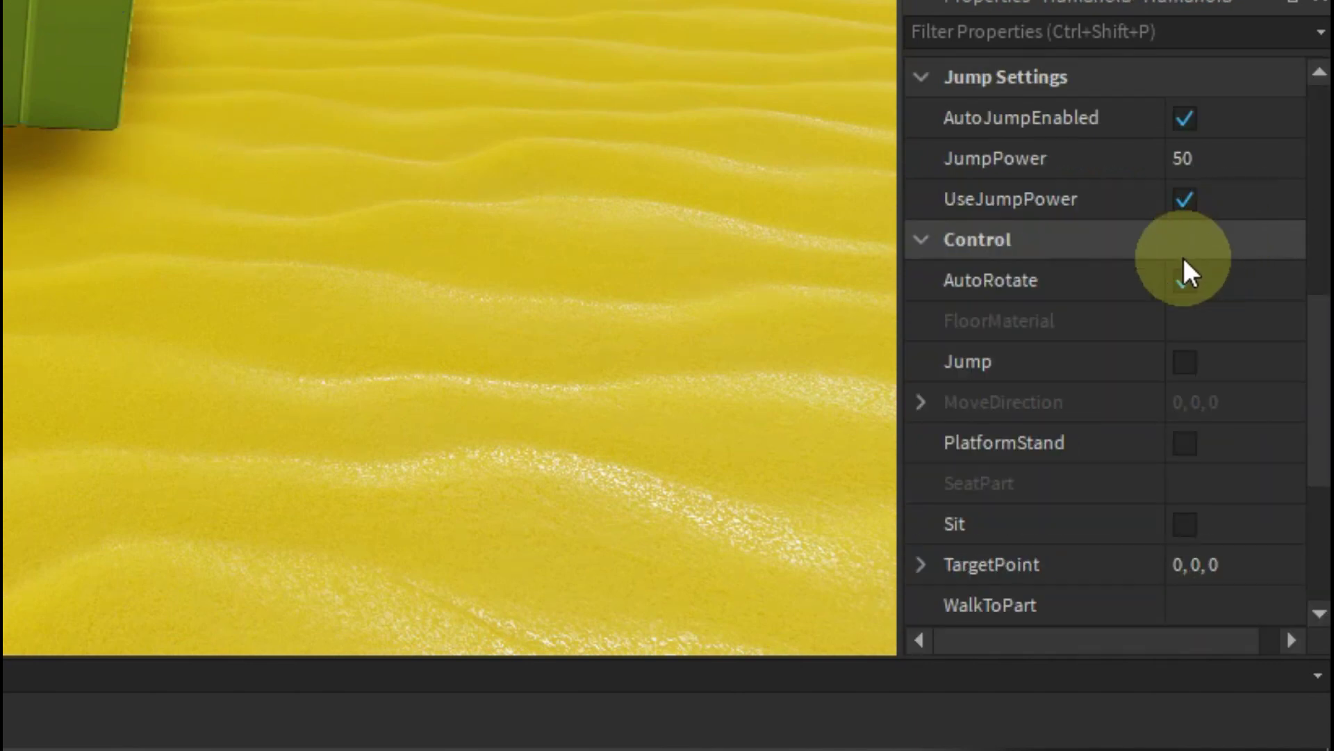
scroll(1131, 283, "down", 5)
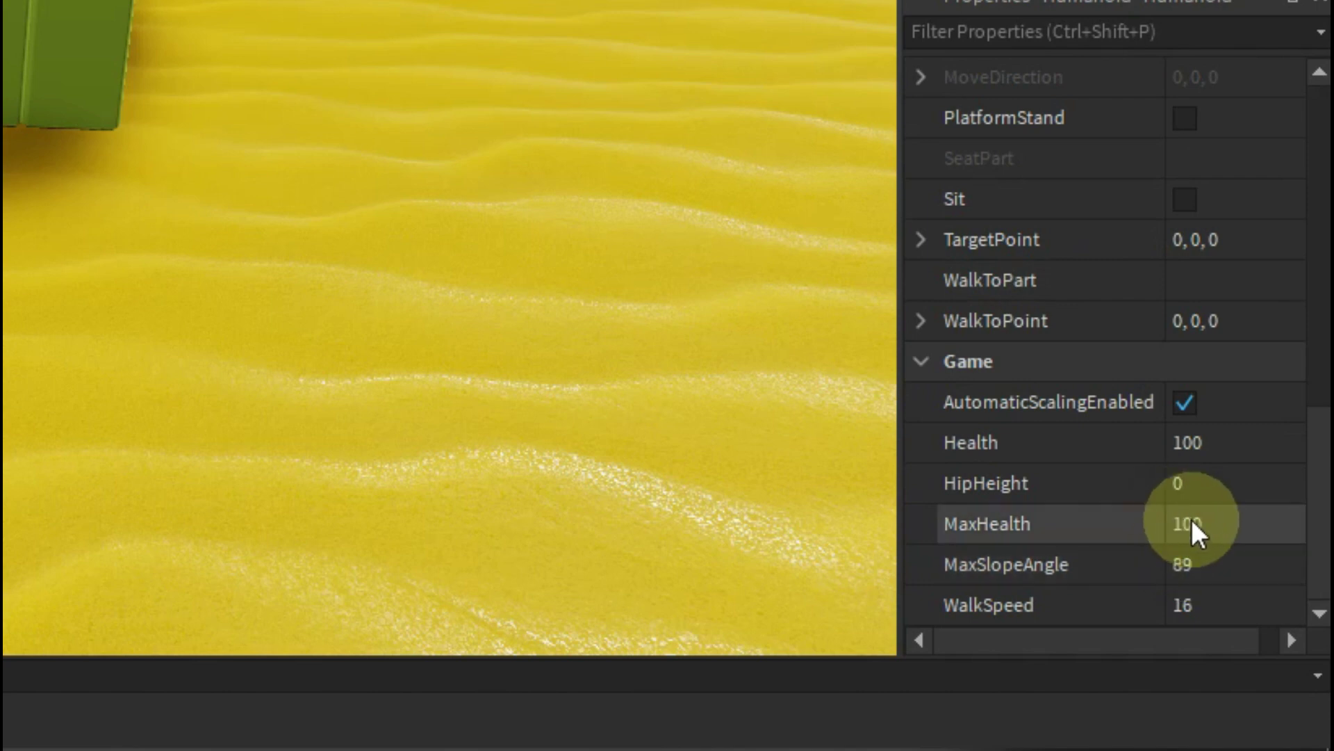
left_click(1182, 526)
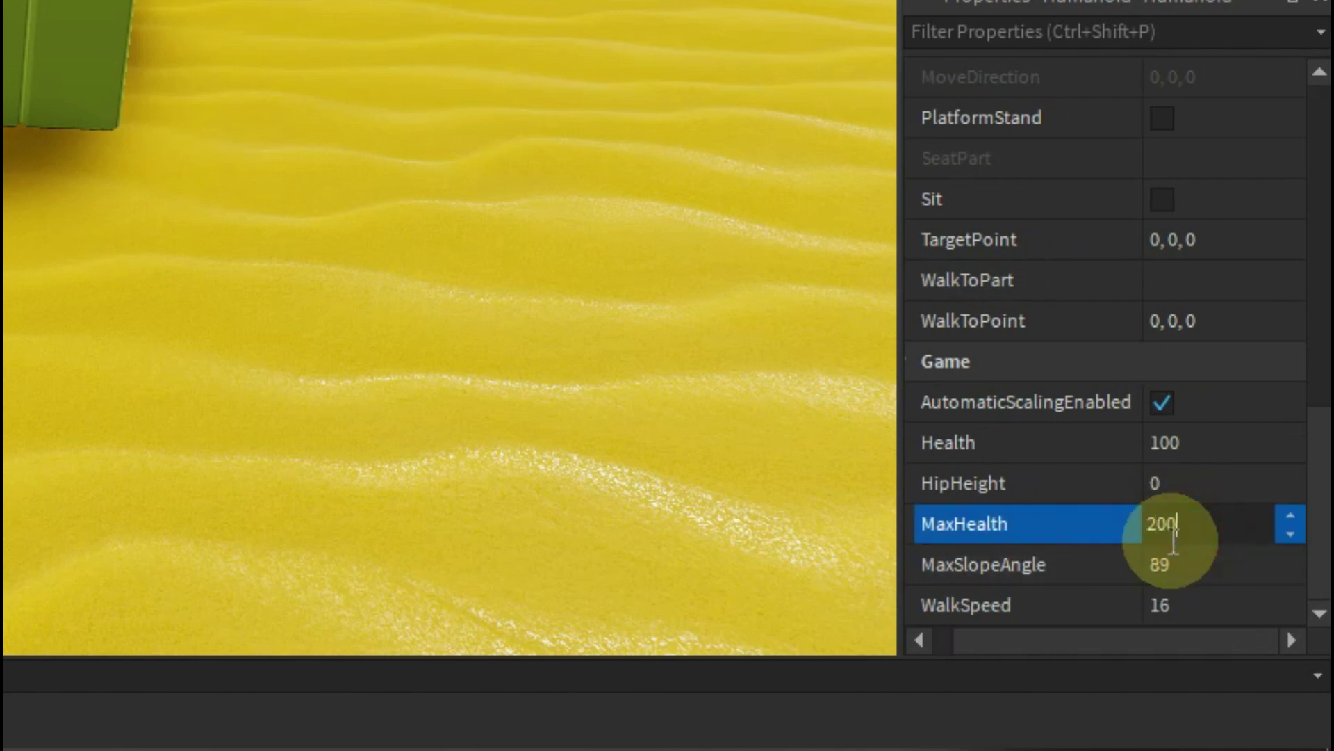
type("200")
key("Return")
left_click(1147, 447)
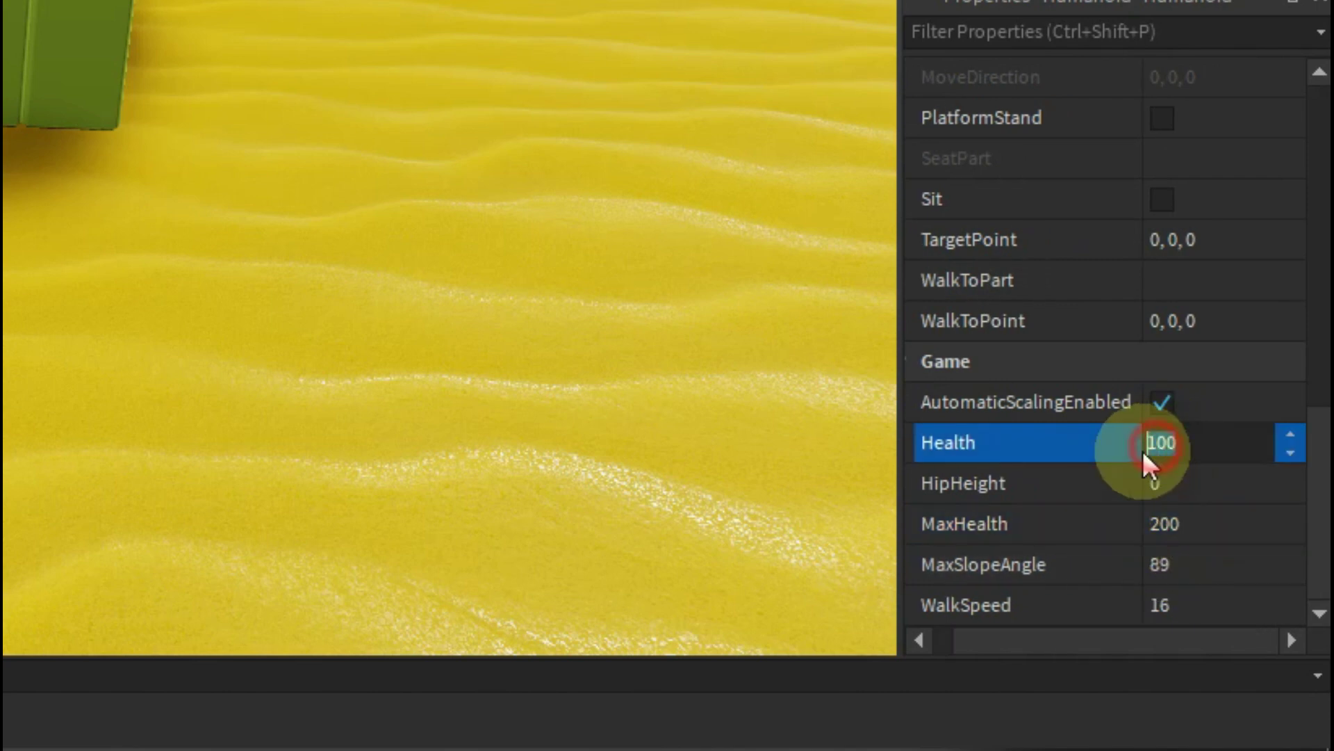
key("Return")
Step: Set both MaxHealth and Health of the Humanoid in Lvl 3 Noob to 500
mouse_move(788, 355)
right_mouse_down()
mouse_move(790, 328)
mouse_move(680, 360)
right_mouse_up()
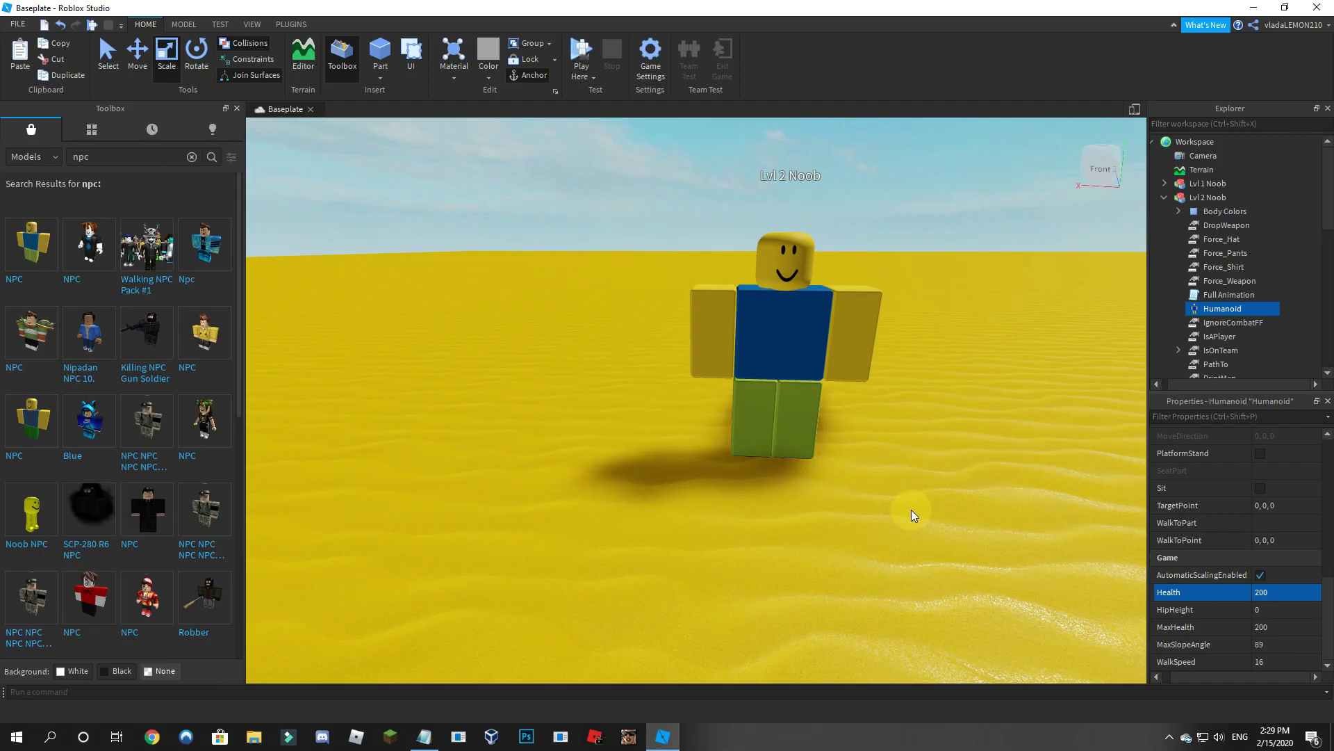
scroll(679, 360, "down", 5)
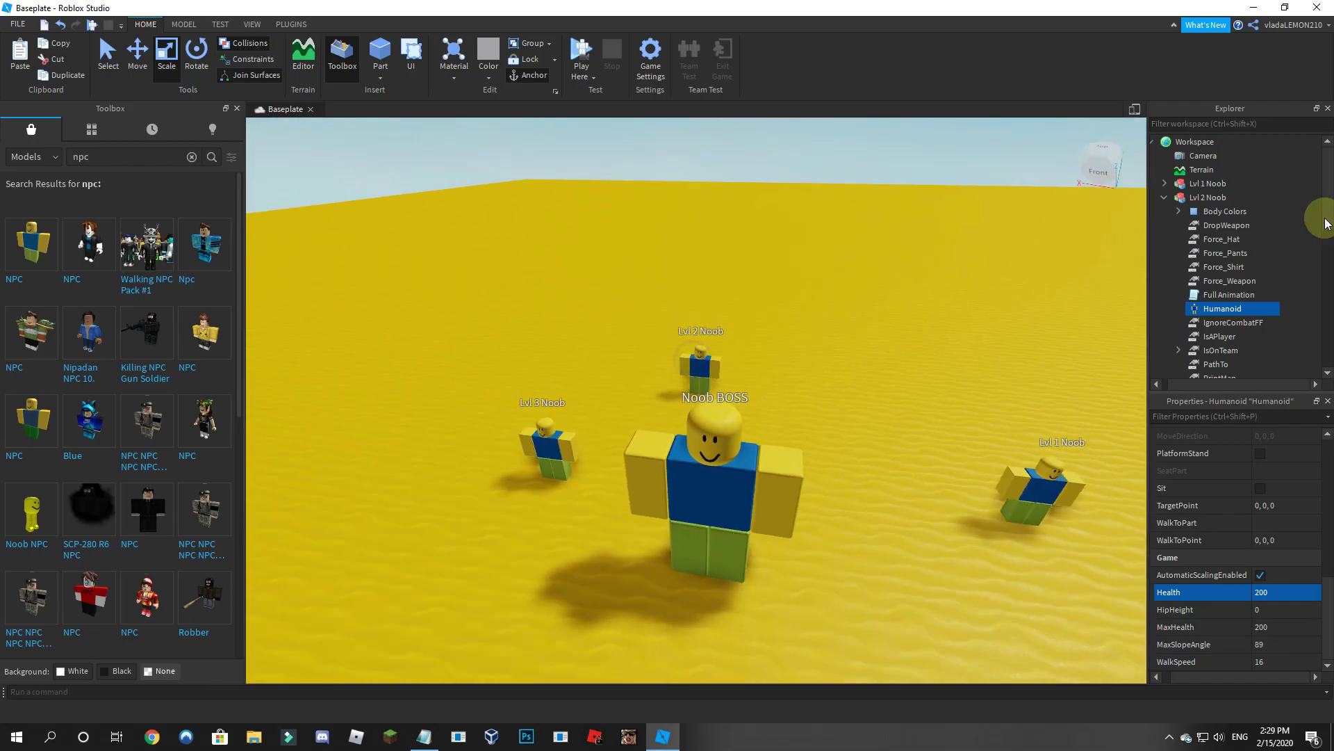
left_click(1164, 198)
left_click(1187, 211)
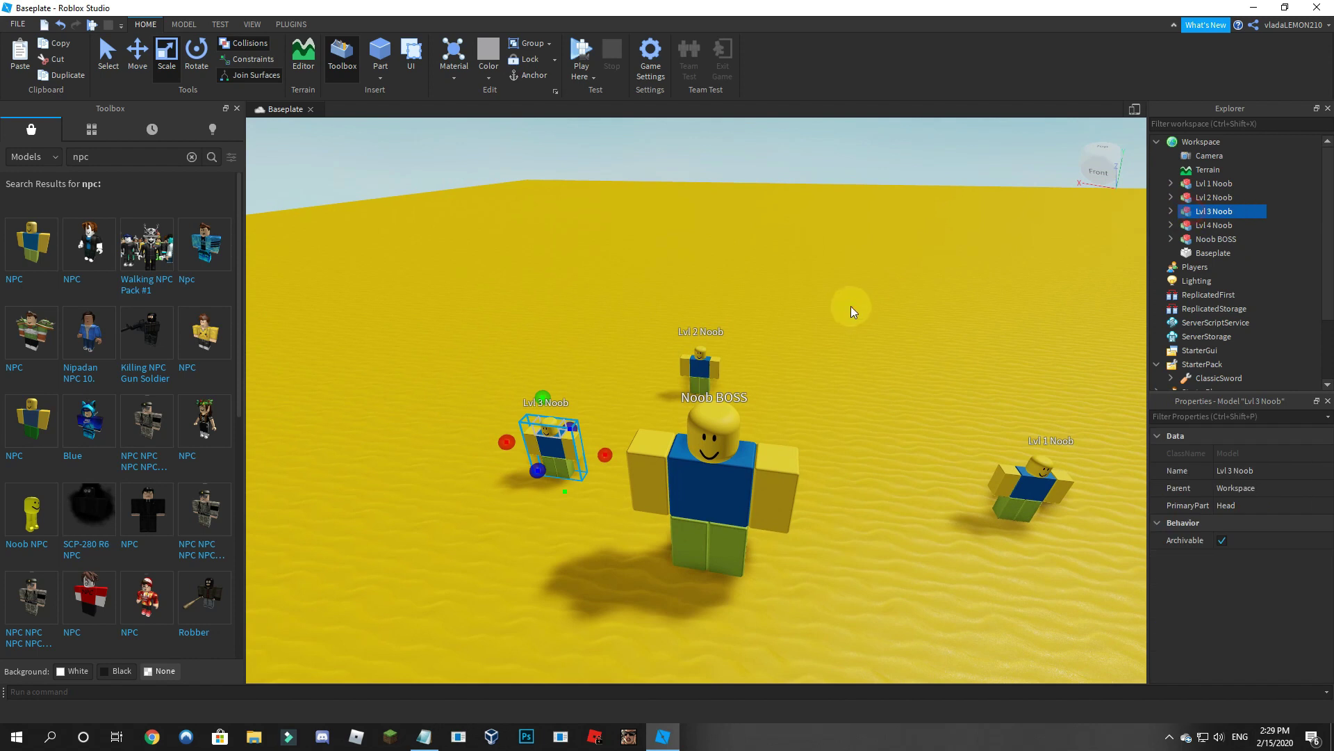
key("f")
left_click(1171, 210)
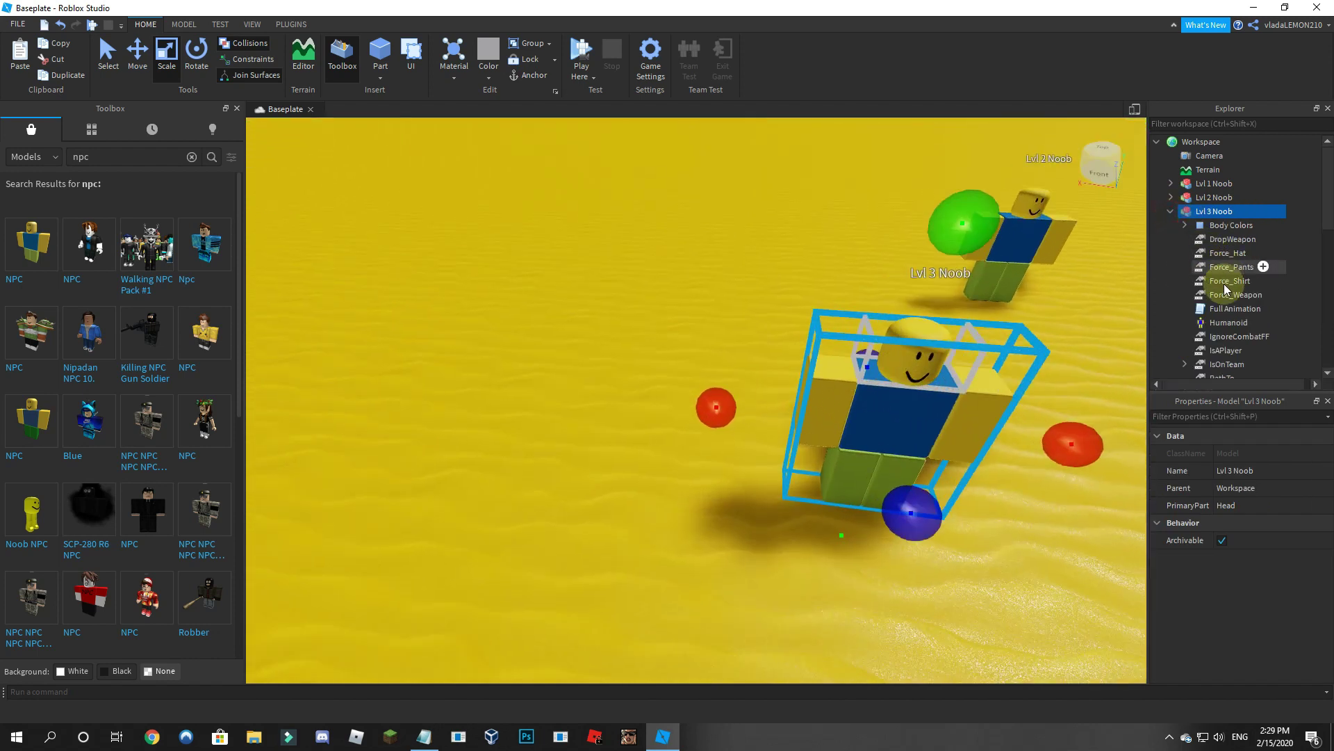
left_click(1222, 322)
scroll(1283, 569, "down", 8)
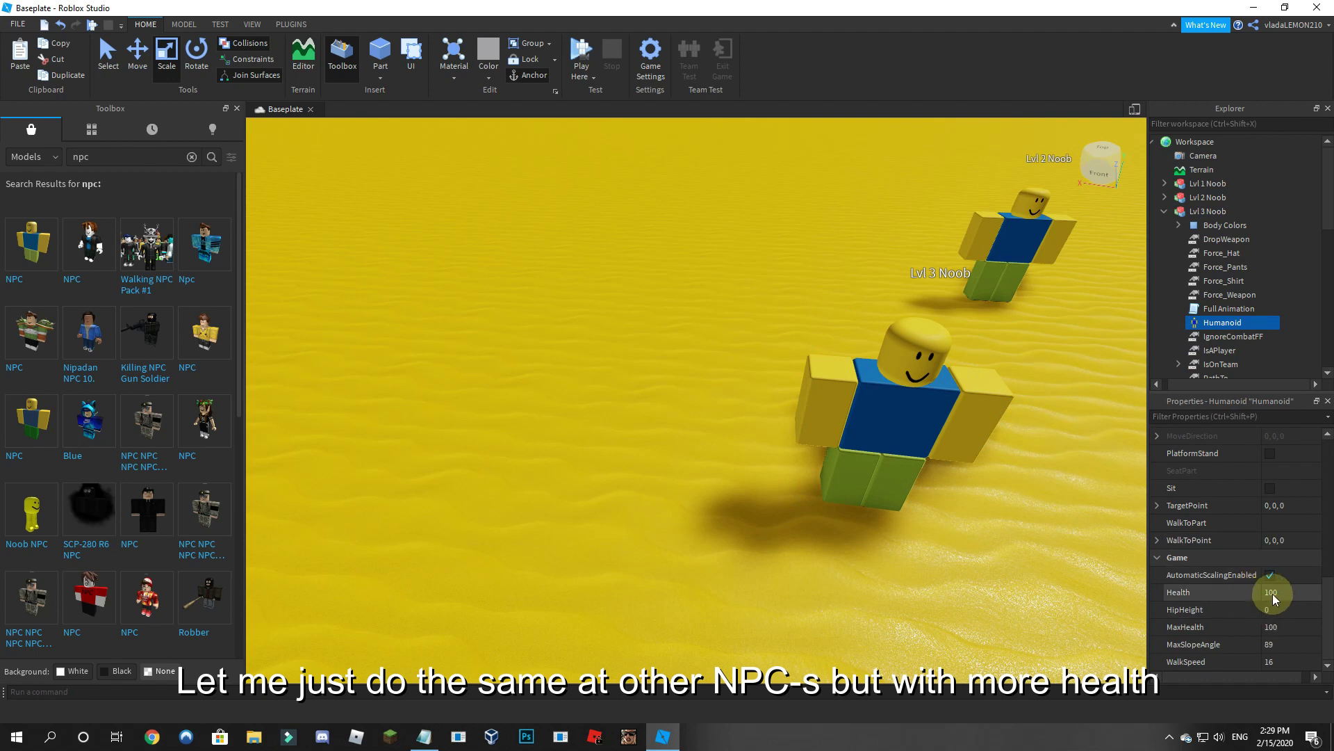
left_click(1269, 627)
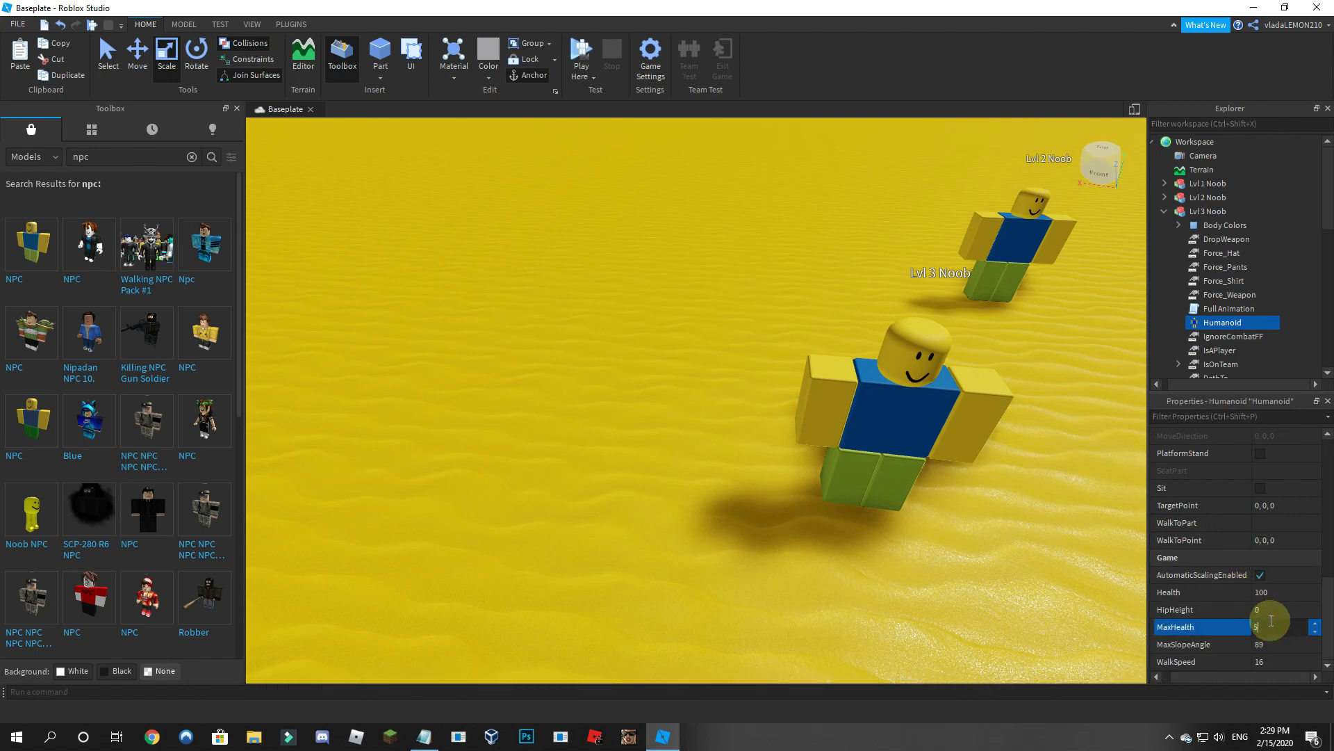
key("Return")
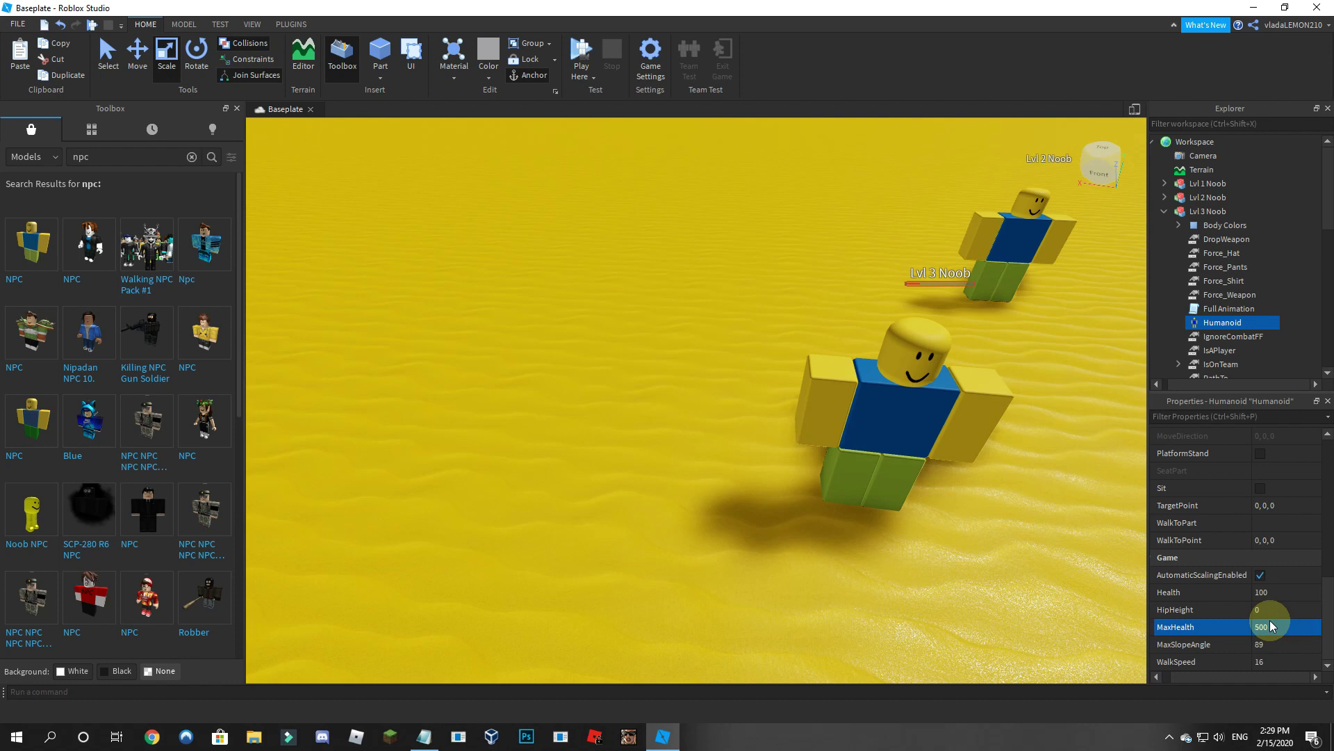
left_click(1259, 592)
type("500")
key("Return")
Step: Set both MaxHealth and Health of the Humanoid in Lvl 4 Noob to 650
scroll(853, 256, "down", 5)
mouse_move(854, 256)
right_mouse_down()
mouse_move(843, 264)
mouse_move(903, 337)
mouse_move(864, 399)
right_mouse_up()
key("d")
key("w")
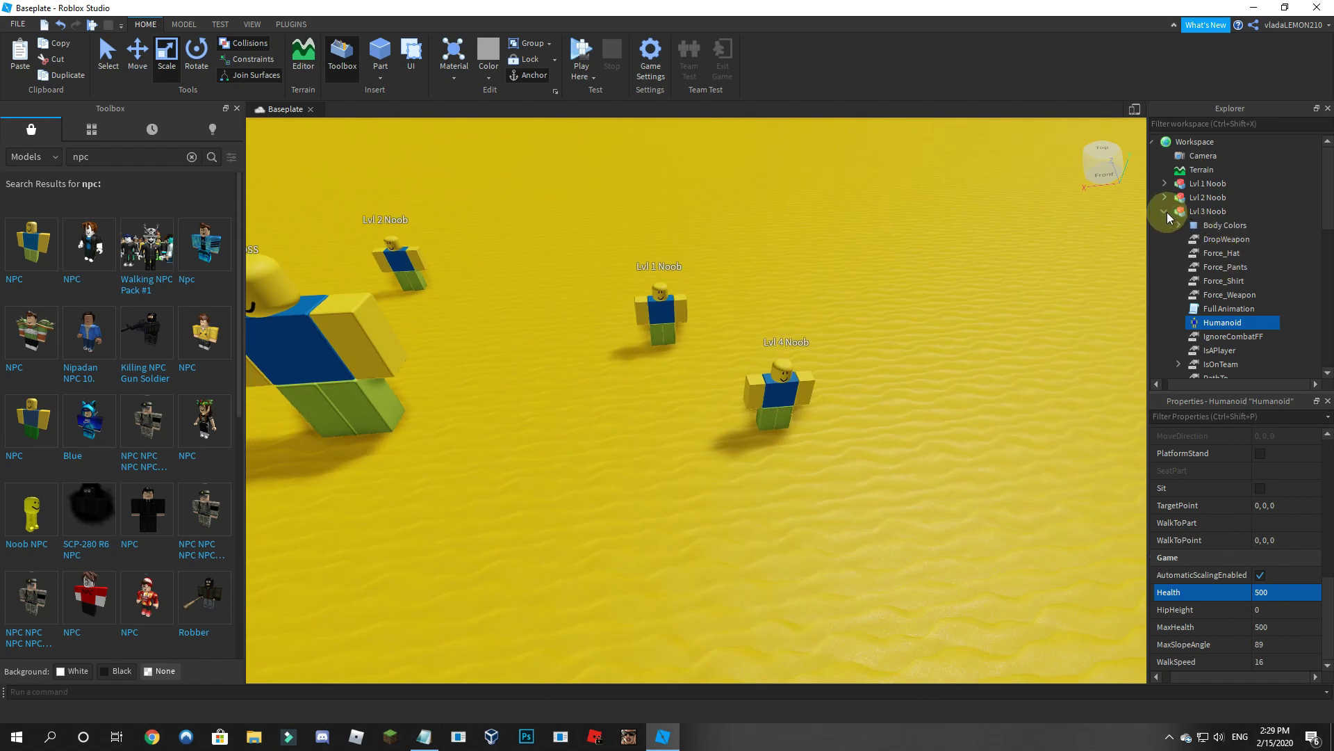
left_click(1166, 214)
left_click(1170, 225)
left_click(1230, 336)
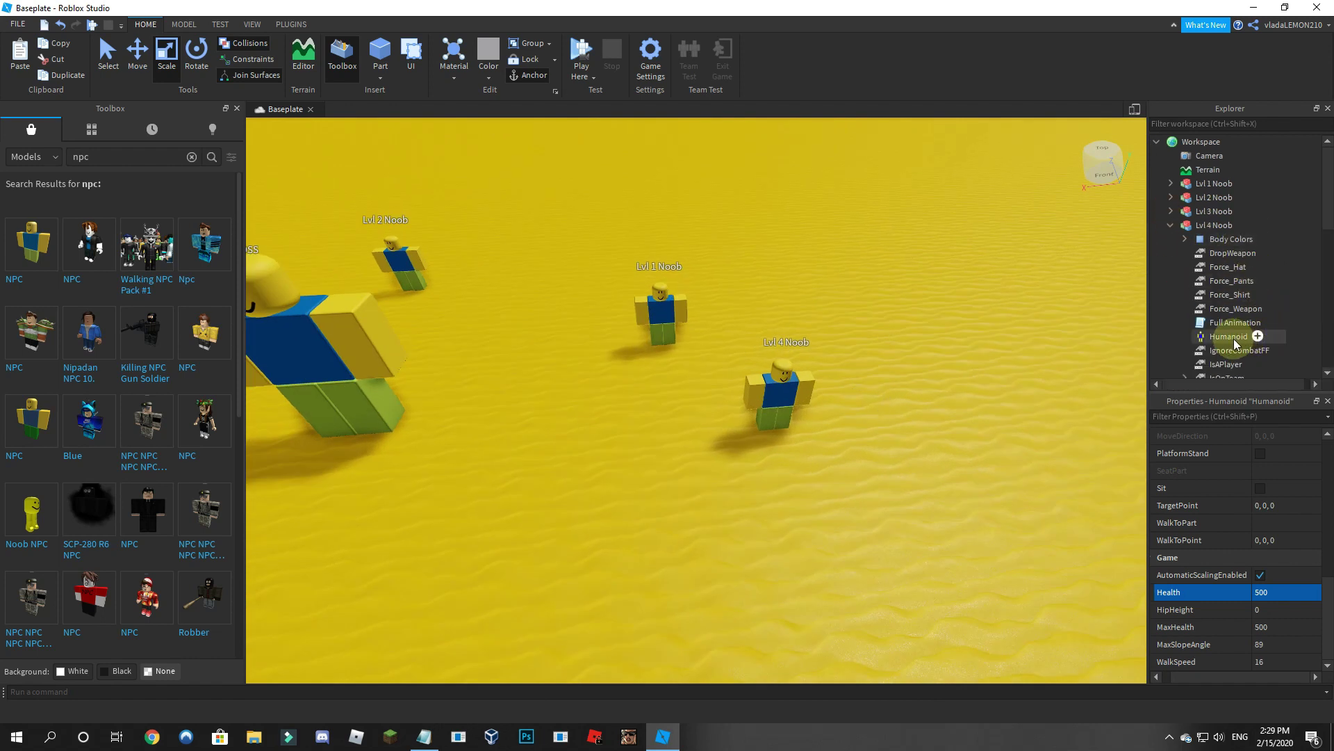
left_click(1265, 592)
left_click(1259, 627)
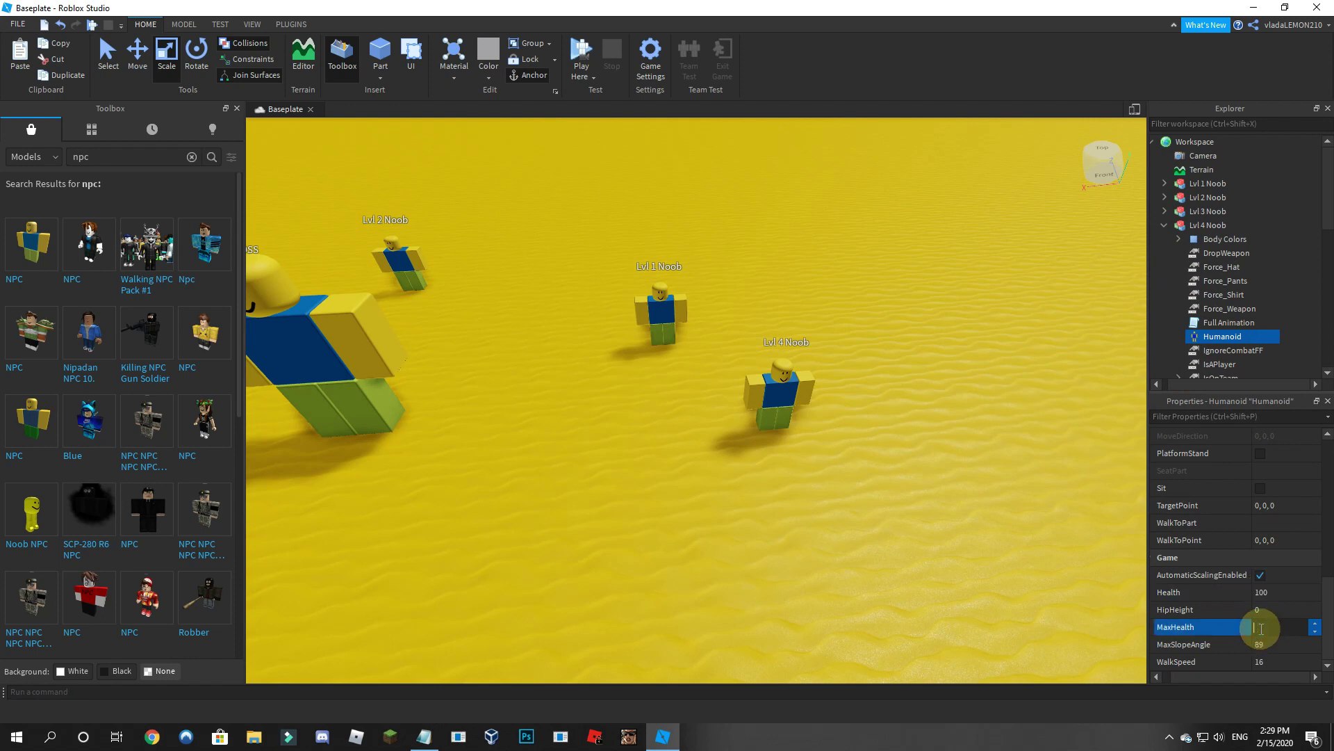
type("650")
key("Return")
left_click(1256, 594)
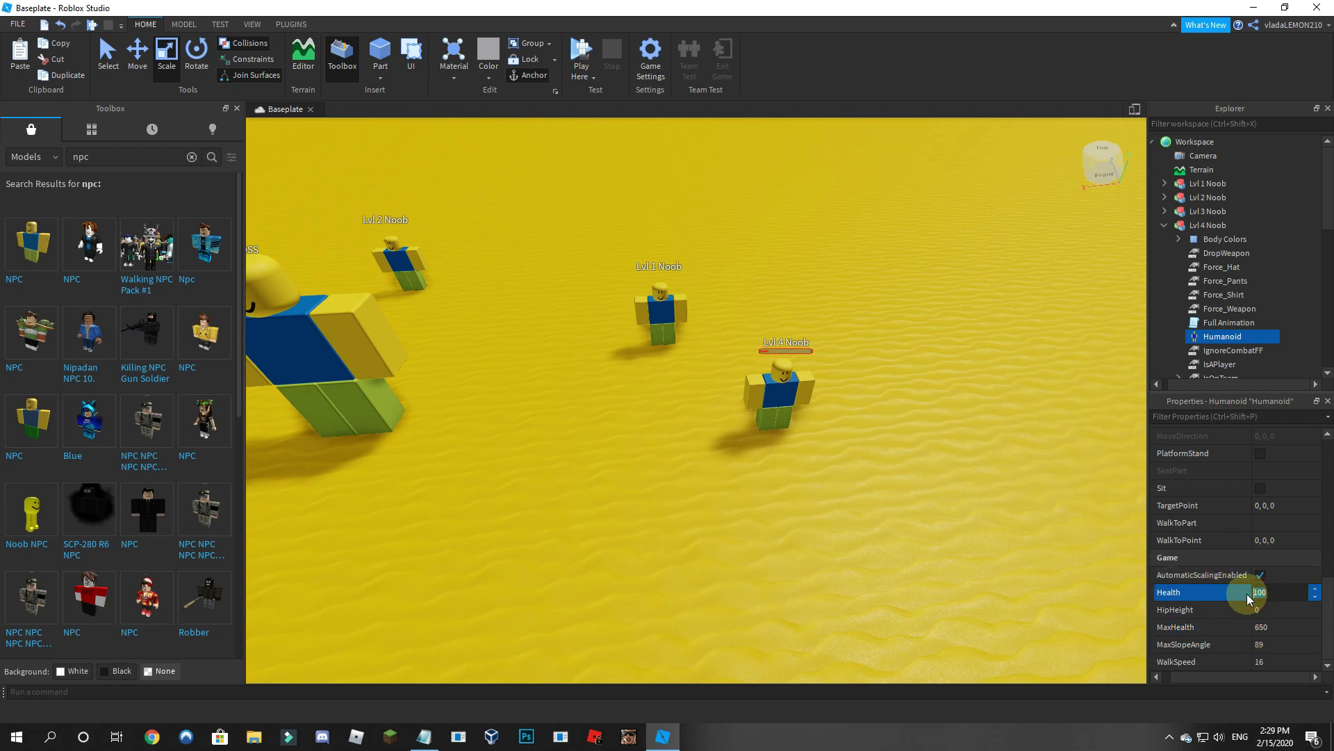
type("650")
key("Return")
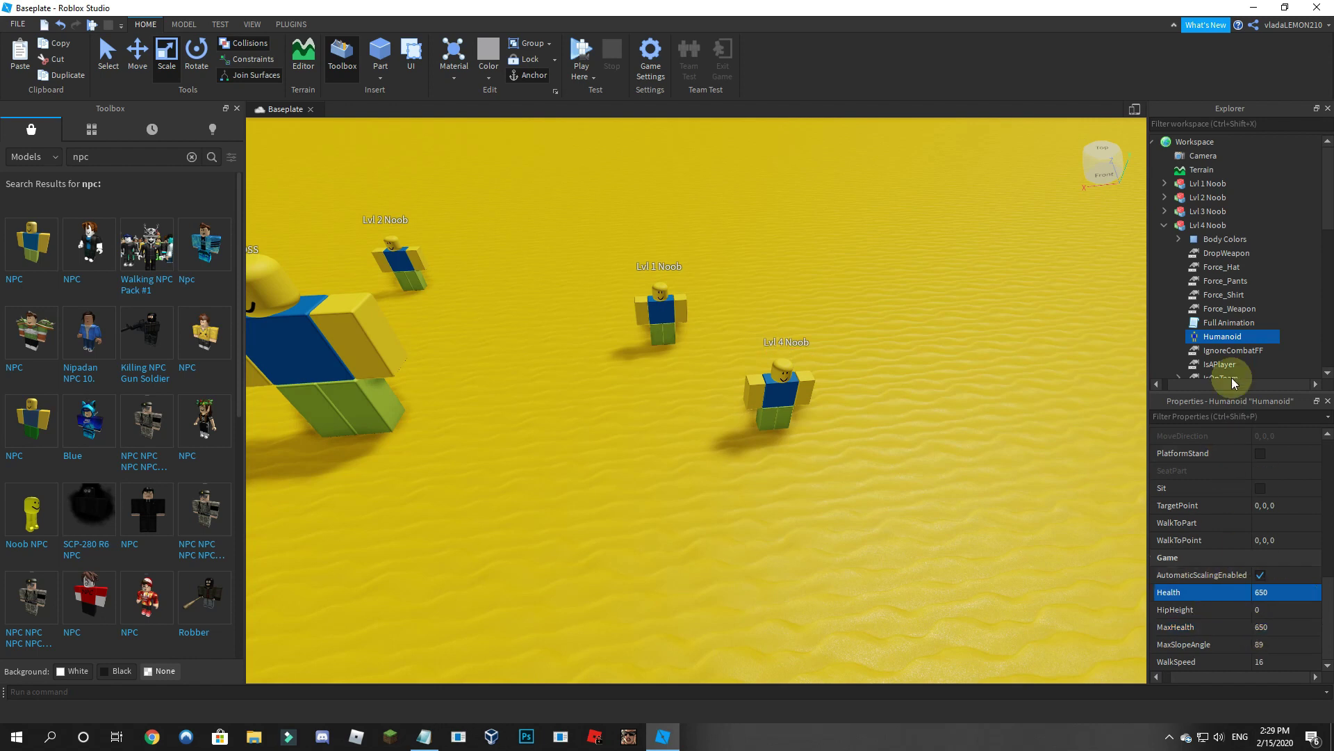
Step: Set both MaxHealth and Health of the Humanoid in Noob BOSS to 1000
left_click(1166, 227)
left_click(1181, 238)
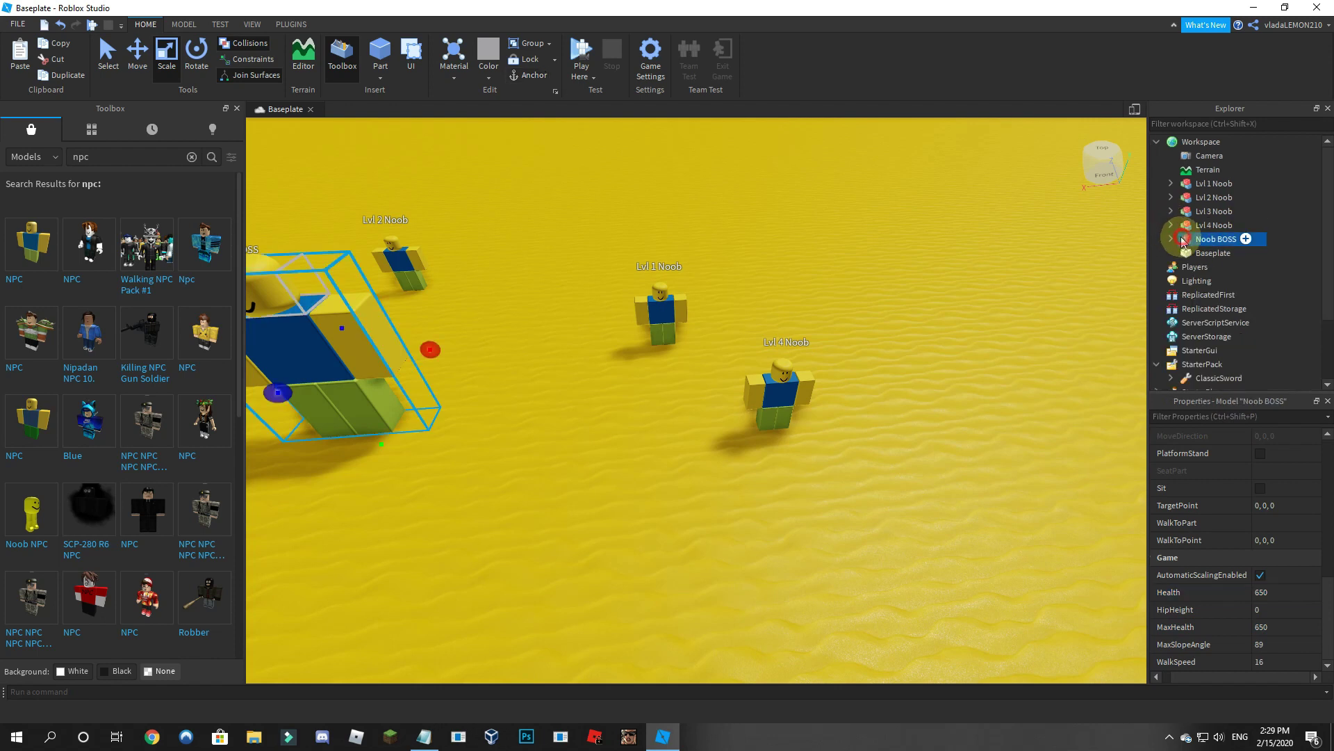
left_click(1165, 238)
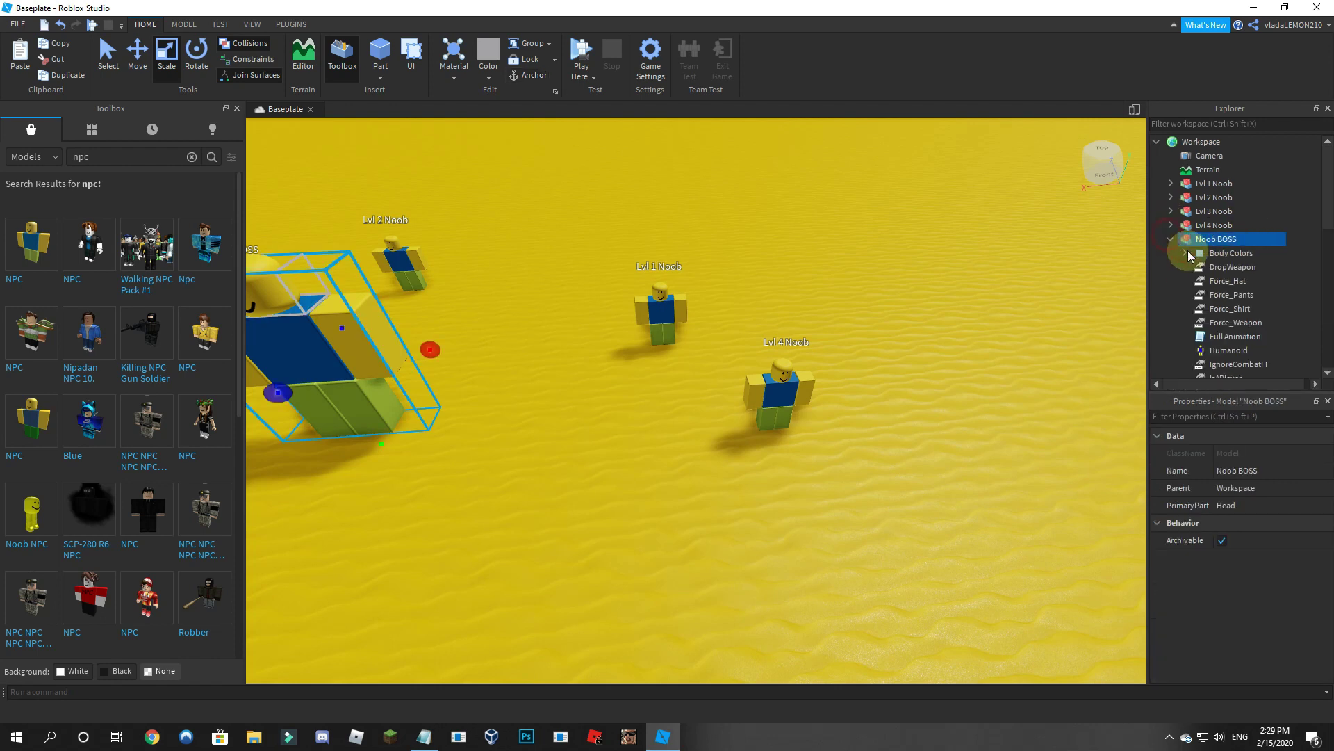
left_click(1227, 349)
scroll(1269, 550, "down", 5)
scroll(1276, 556, "down", 4)
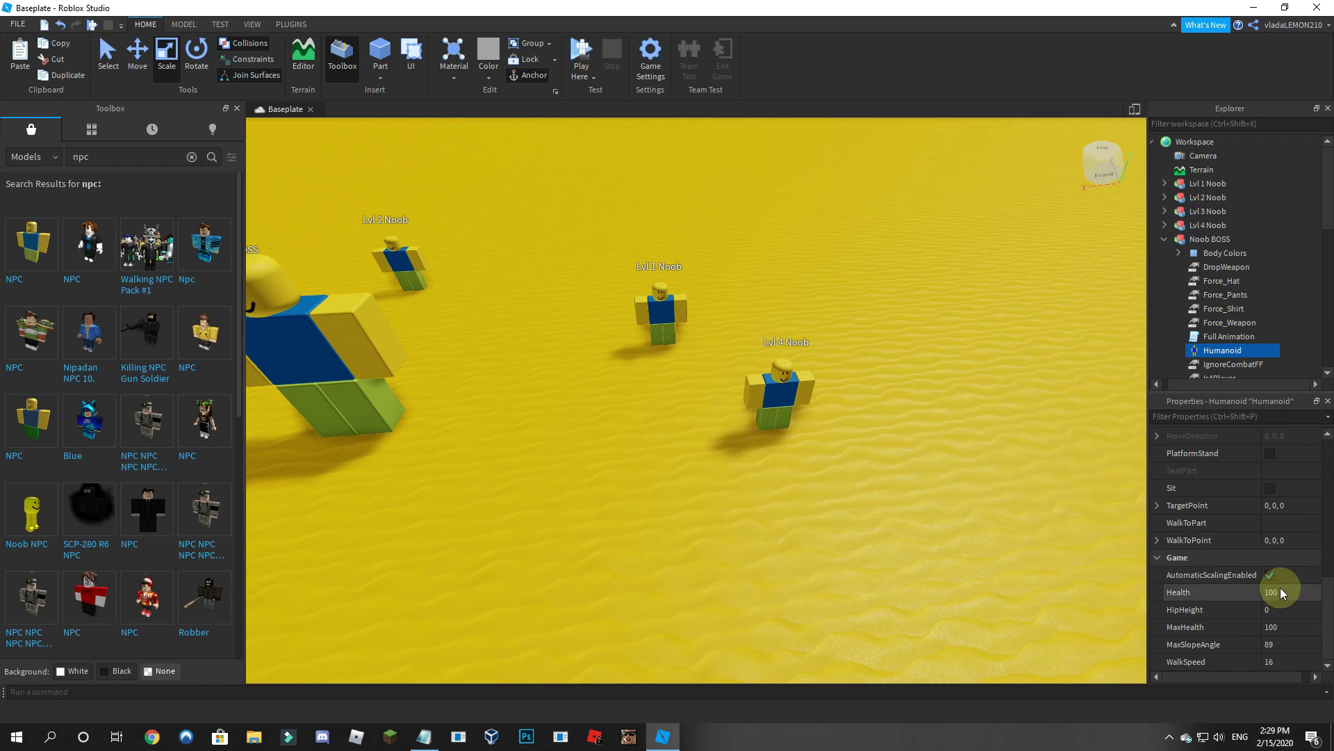
right_click_drag(864, 481, 765, 443)
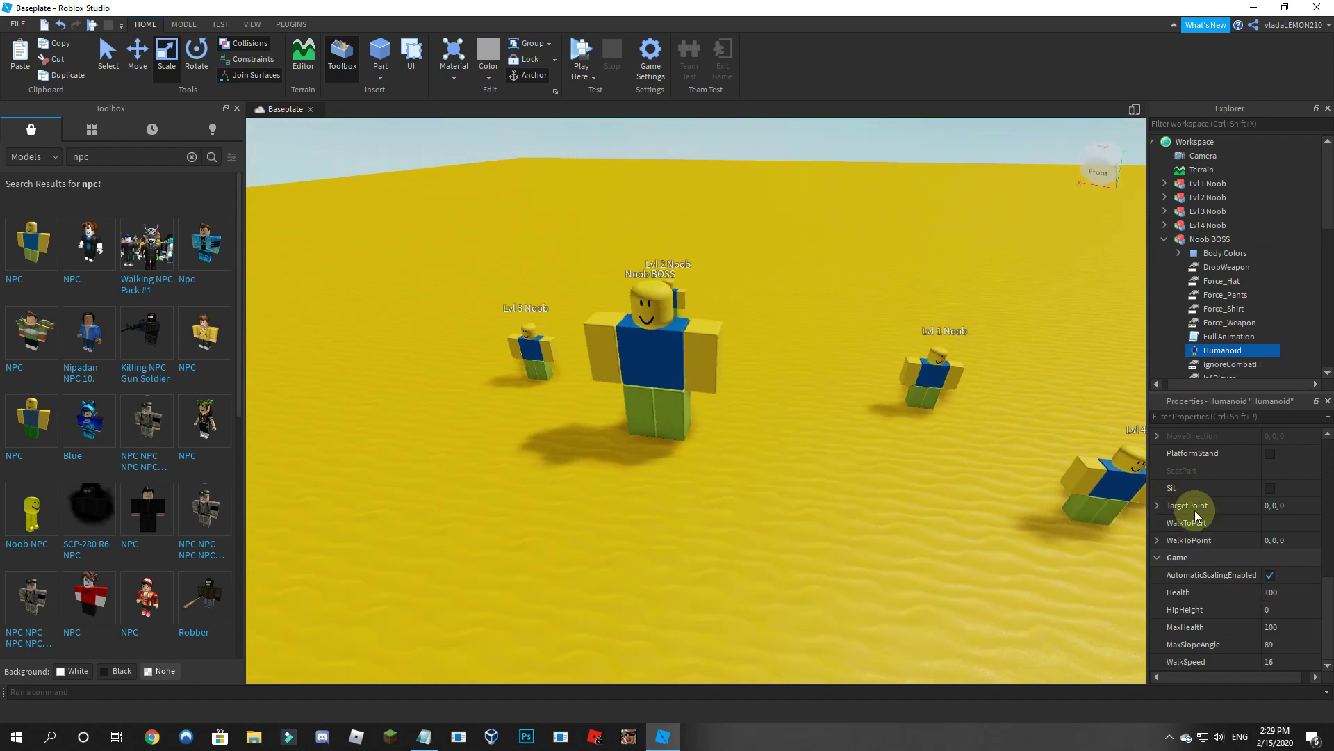
left_click(1278, 588)
type("1000")
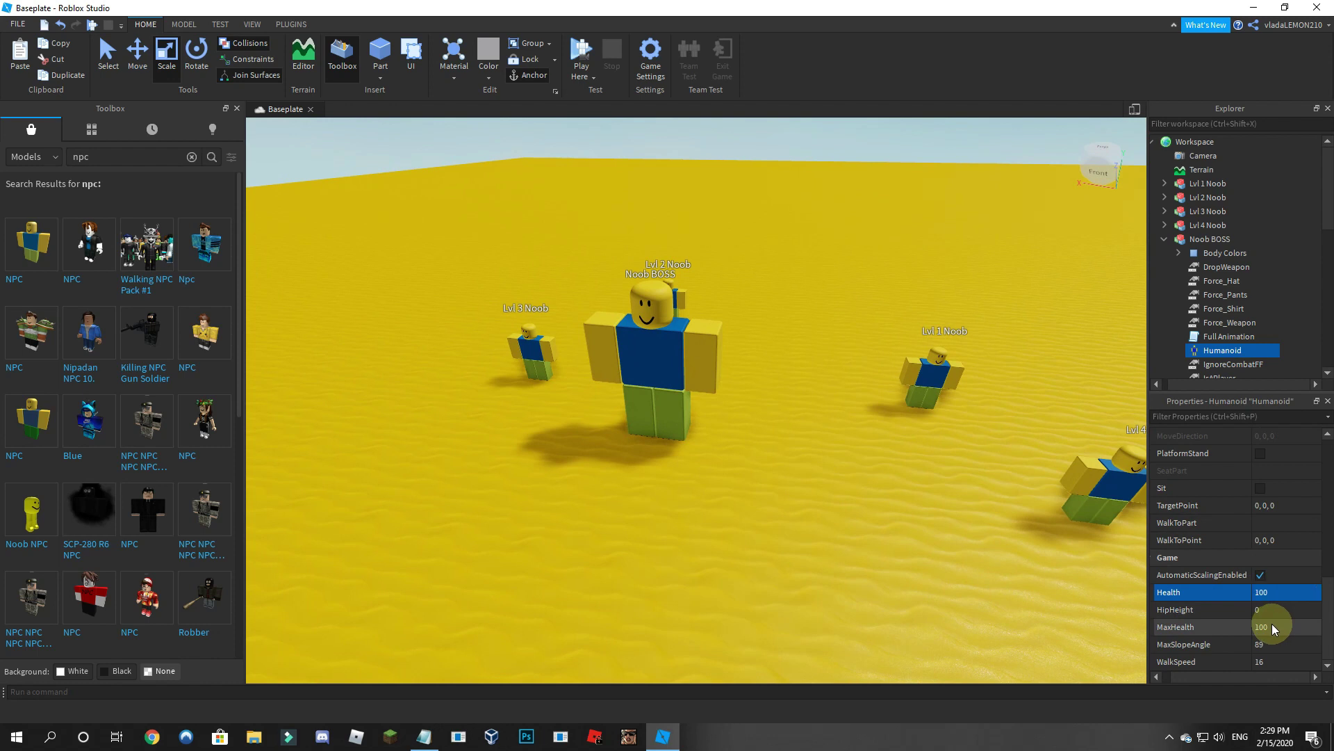
left_click(1258, 628)
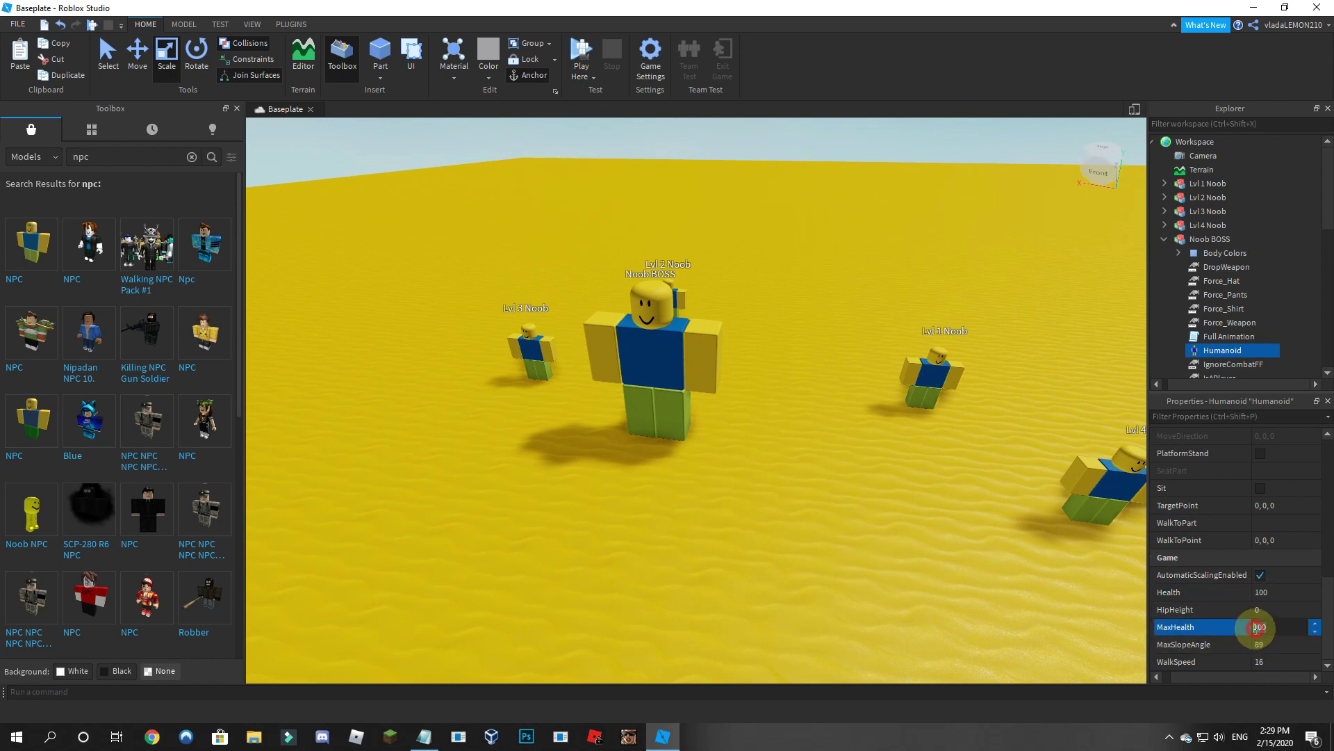
type("1000")
key("Return")
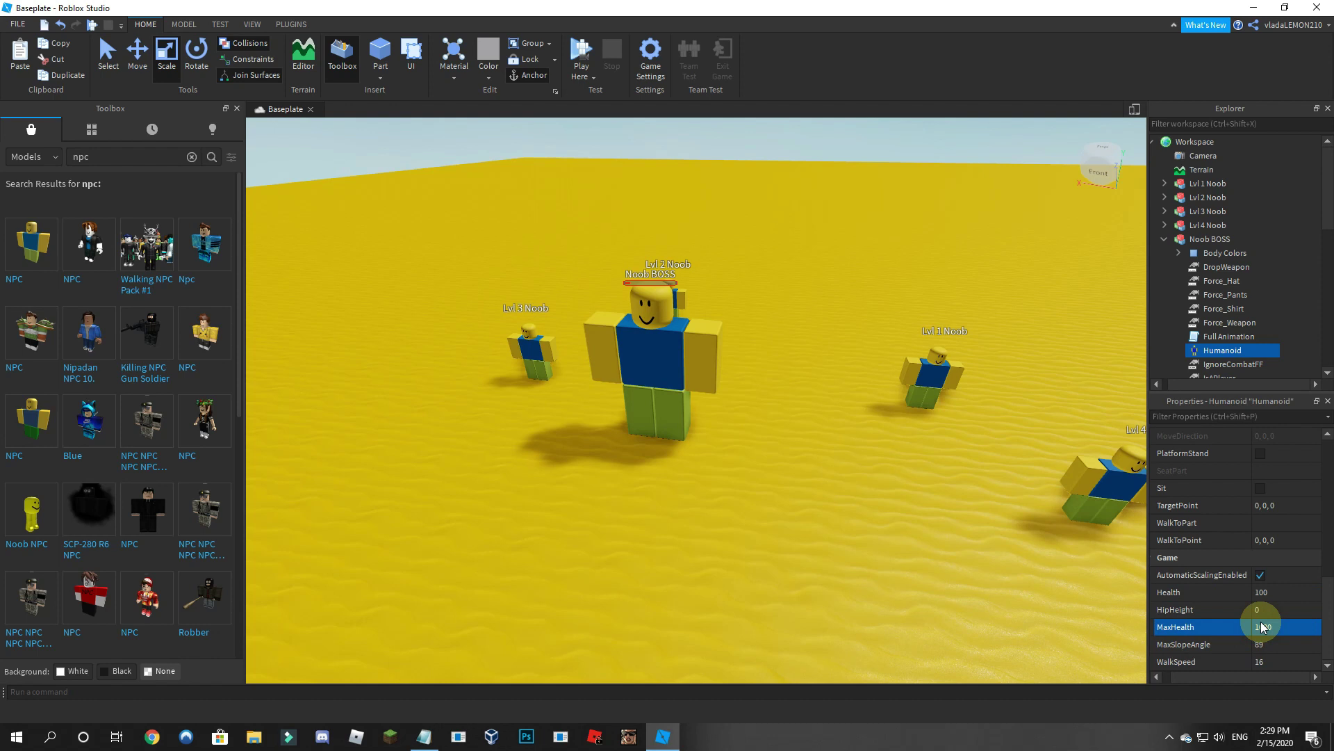
left_click(1251, 595)
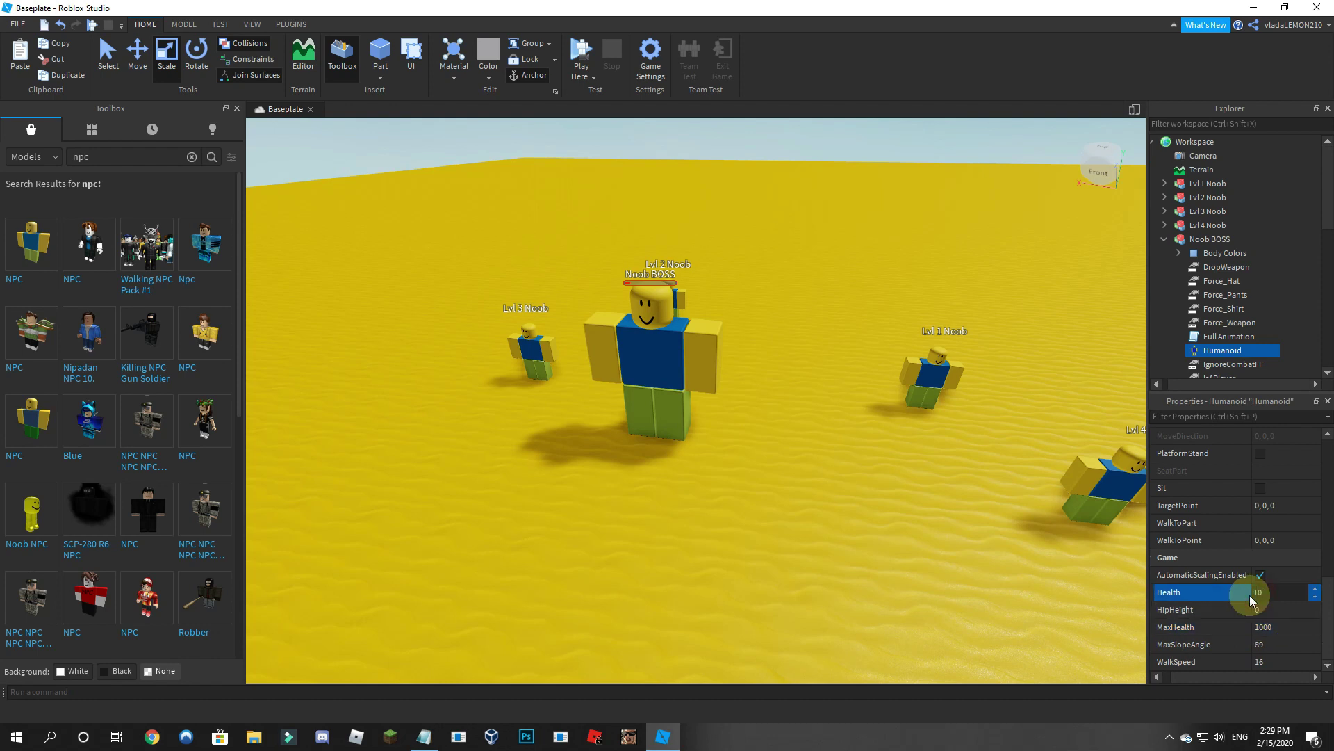
type("1000")
key("Return")
Step: Move the Noob BOSS model slightly forward on the sand, in front of the smaller noobs
scroll(864, 453, "down", 5)
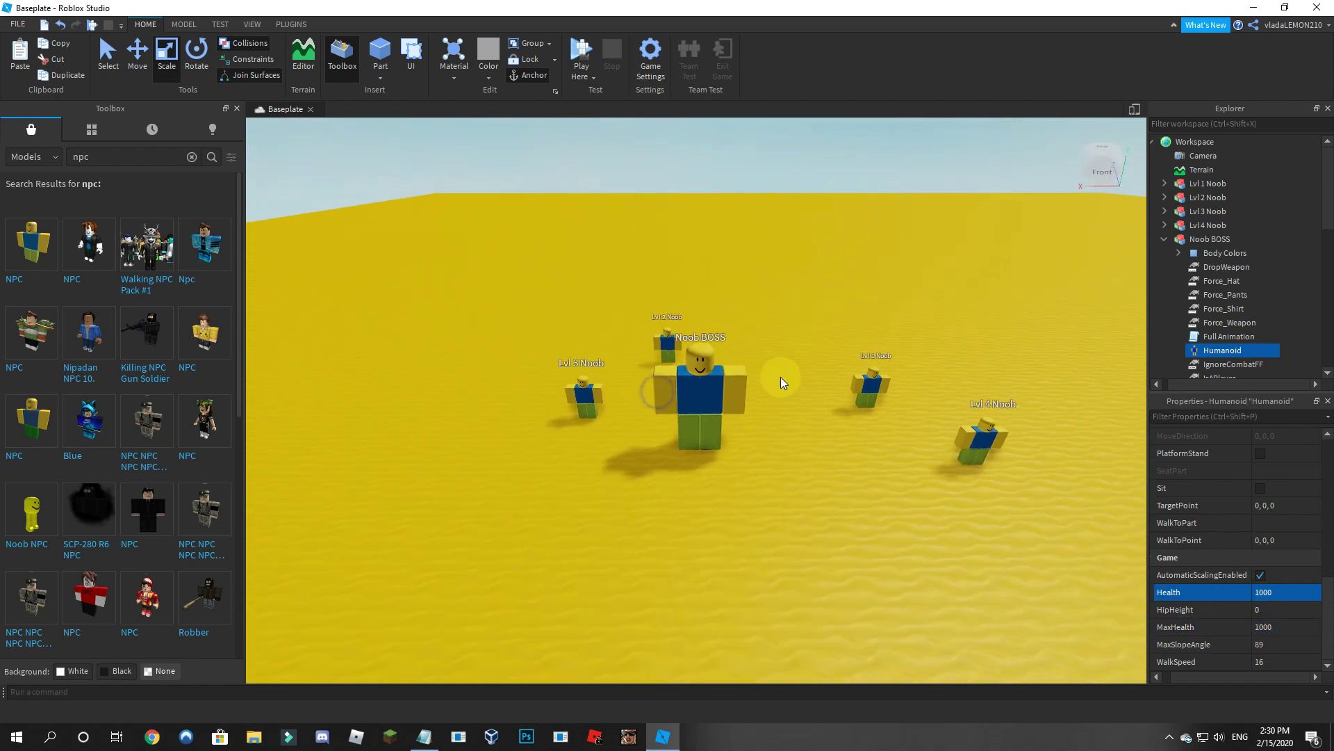
left_click(1212, 239)
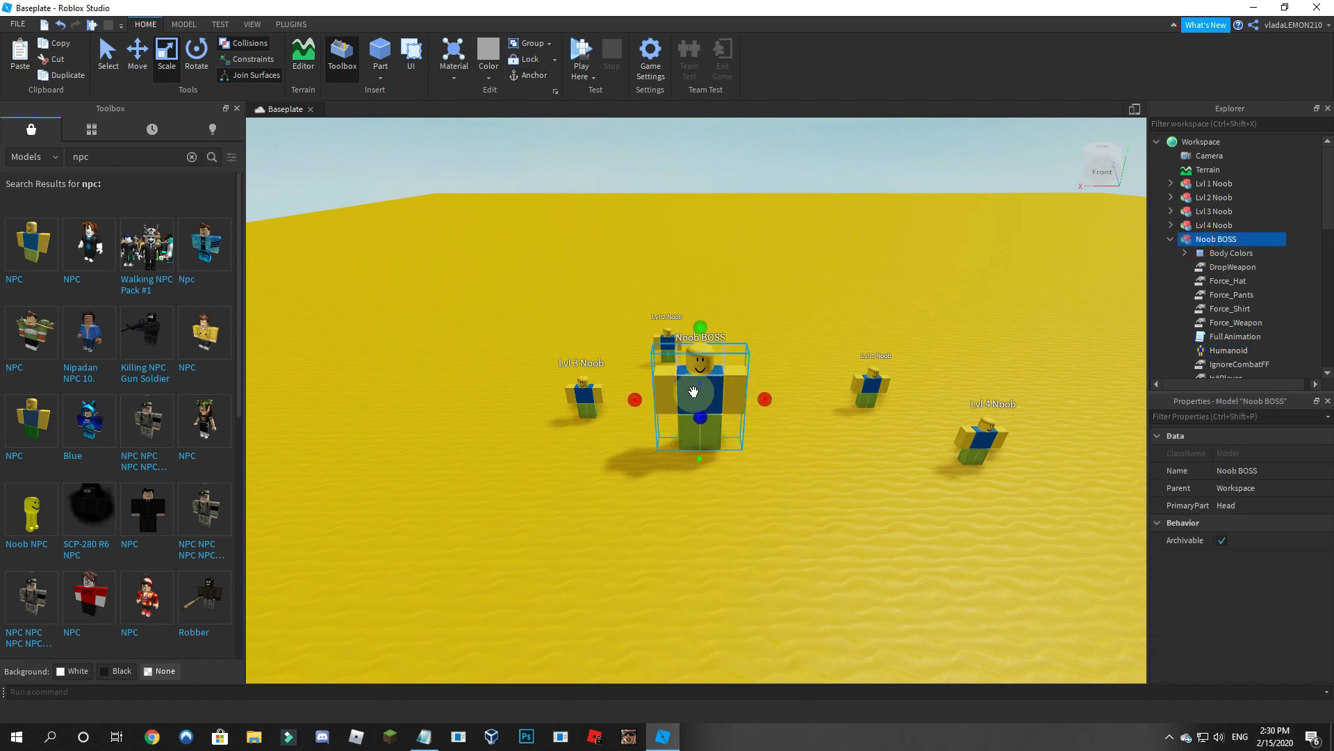
left_click_drag(696, 393, 738, 451)
scroll(828, 476, "down", 4)
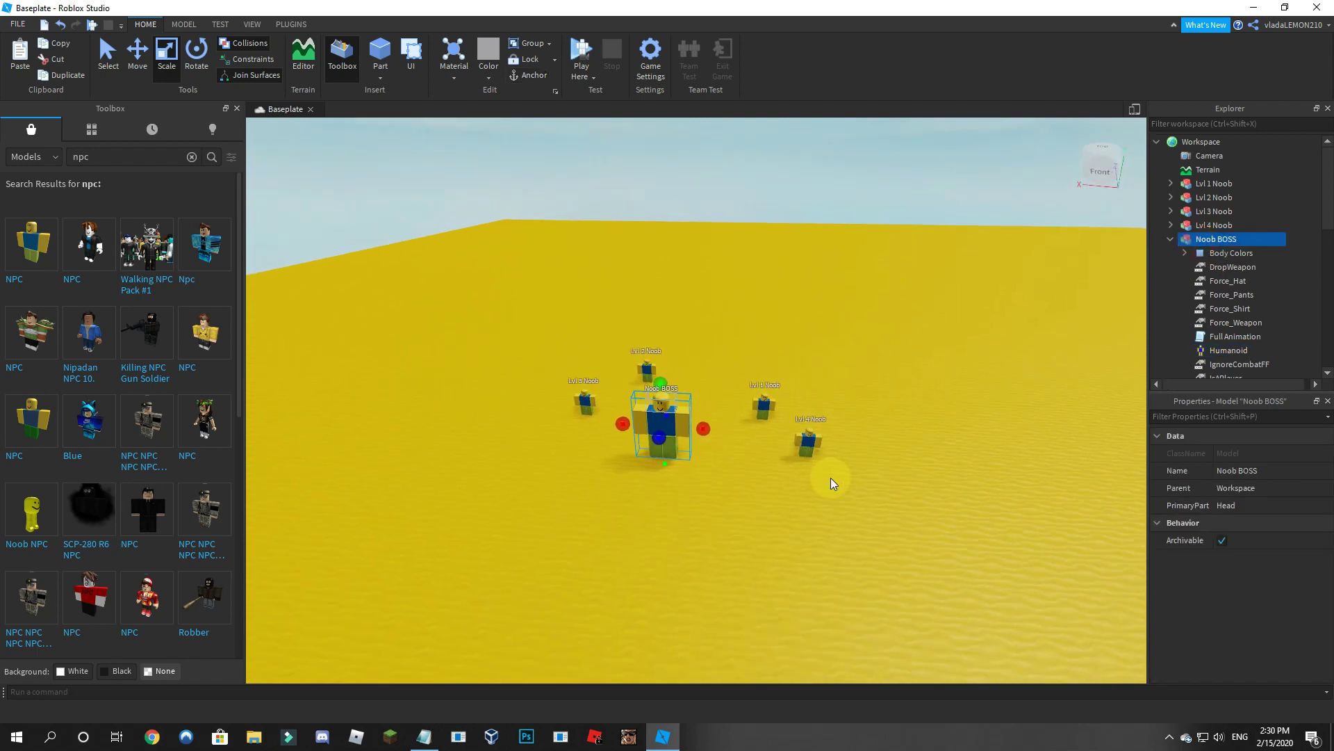
key("f")
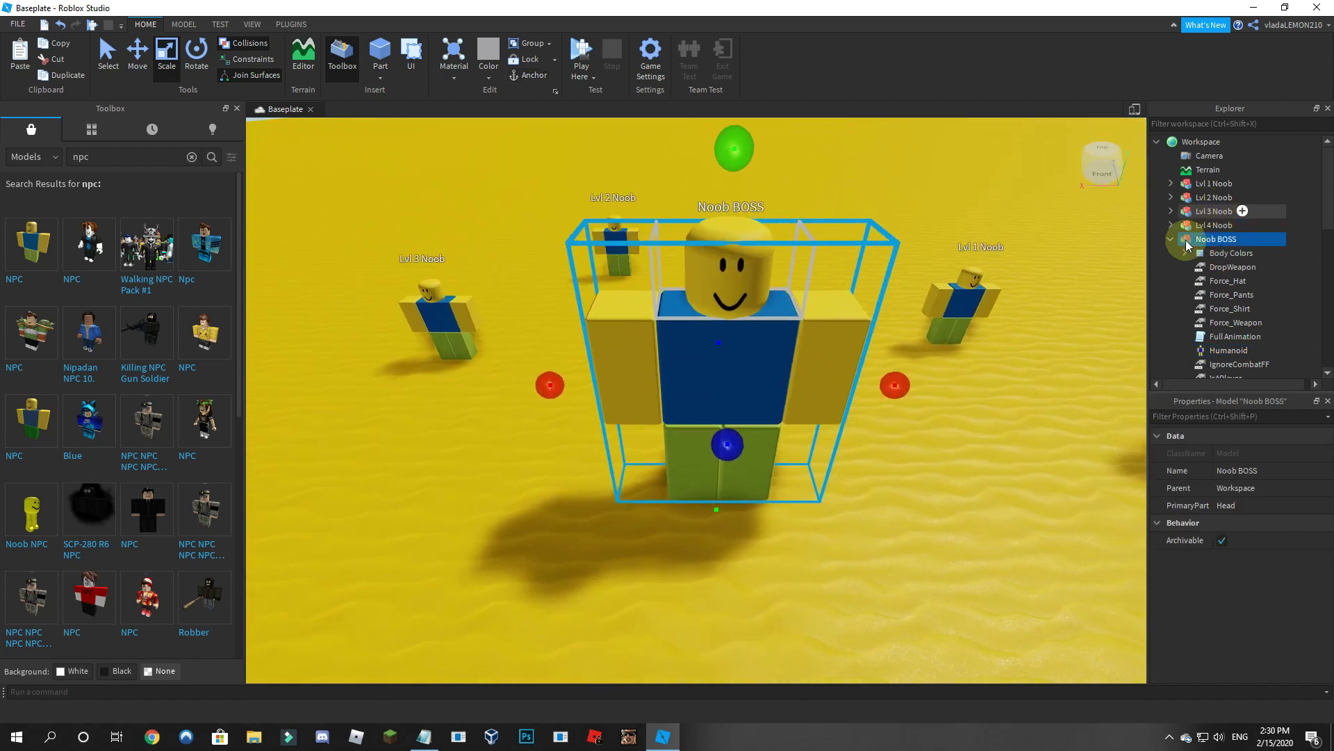
left_click(1172, 238)
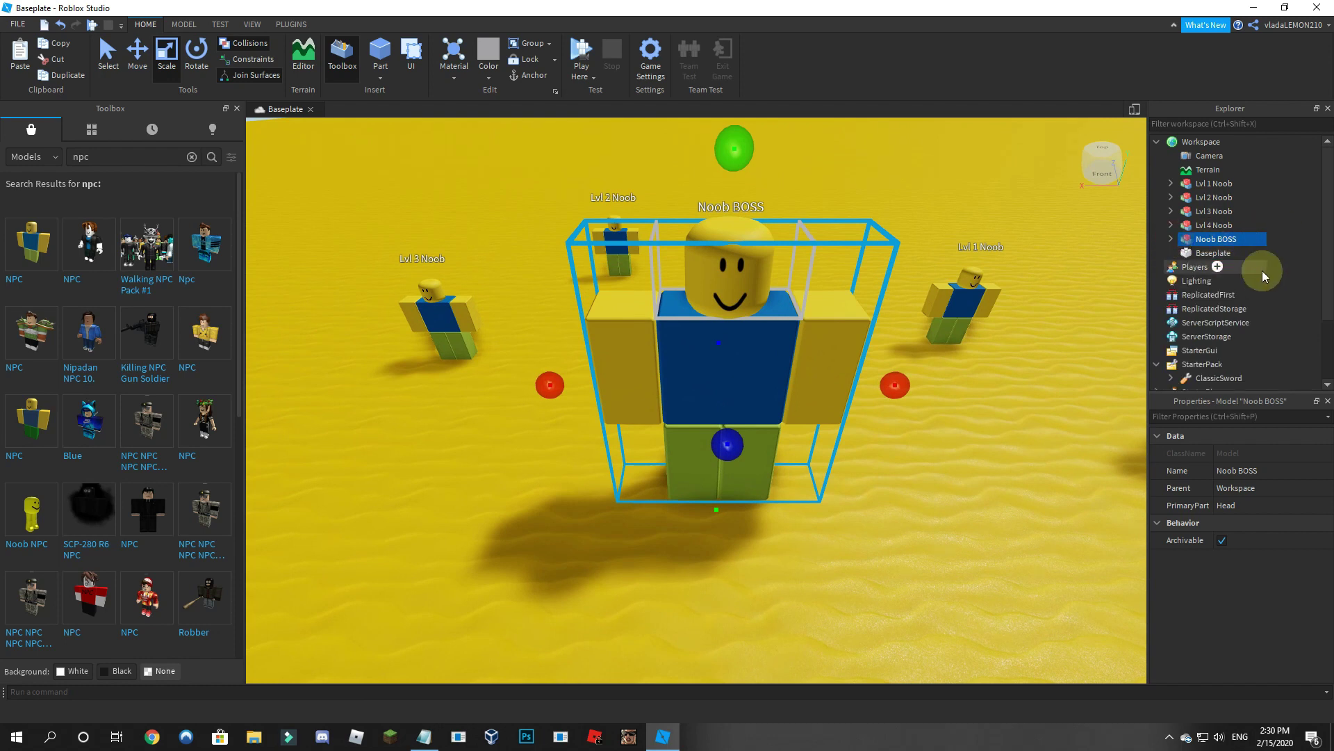
Step: Check the ClassicSword in StarterPack and run a brief playtest to see how the noobs behave
scroll(1258, 278, "down", 1)
left_click(1219, 336)
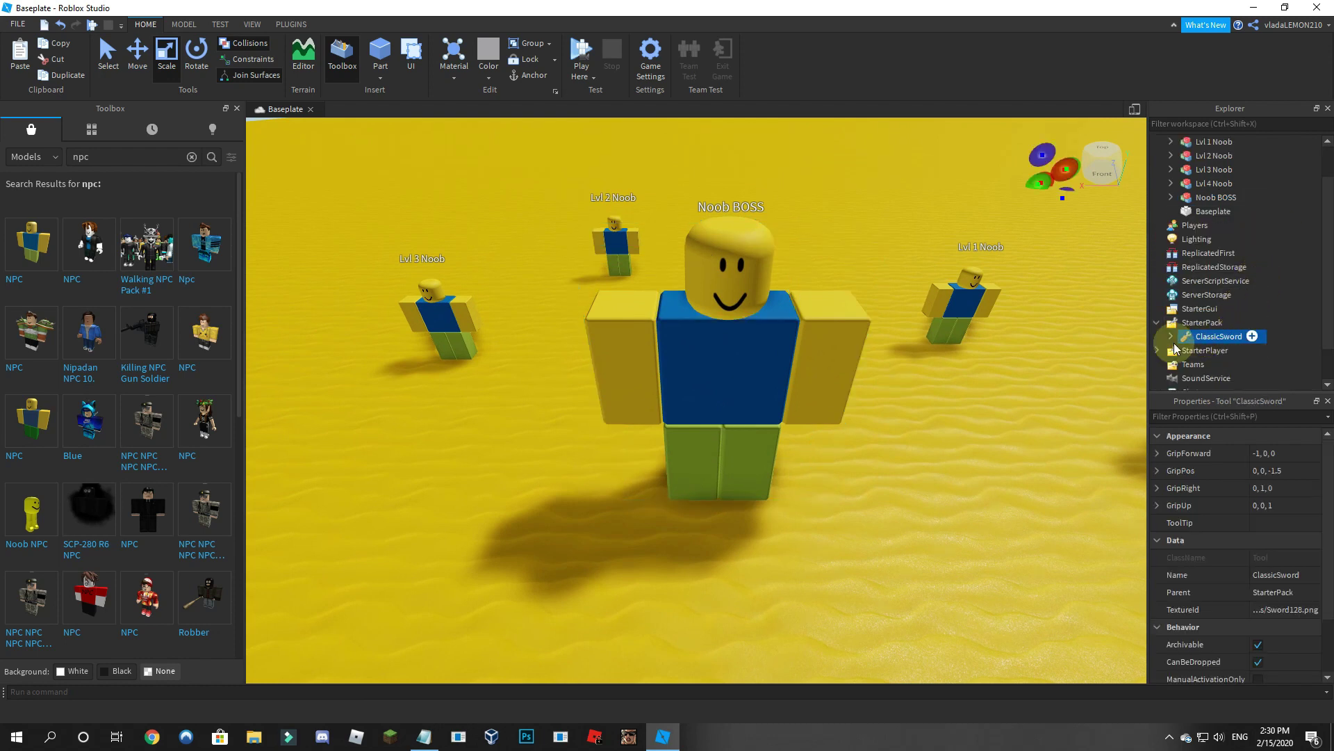
scroll(940, 256, "down", 4)
left_click(590, 47)
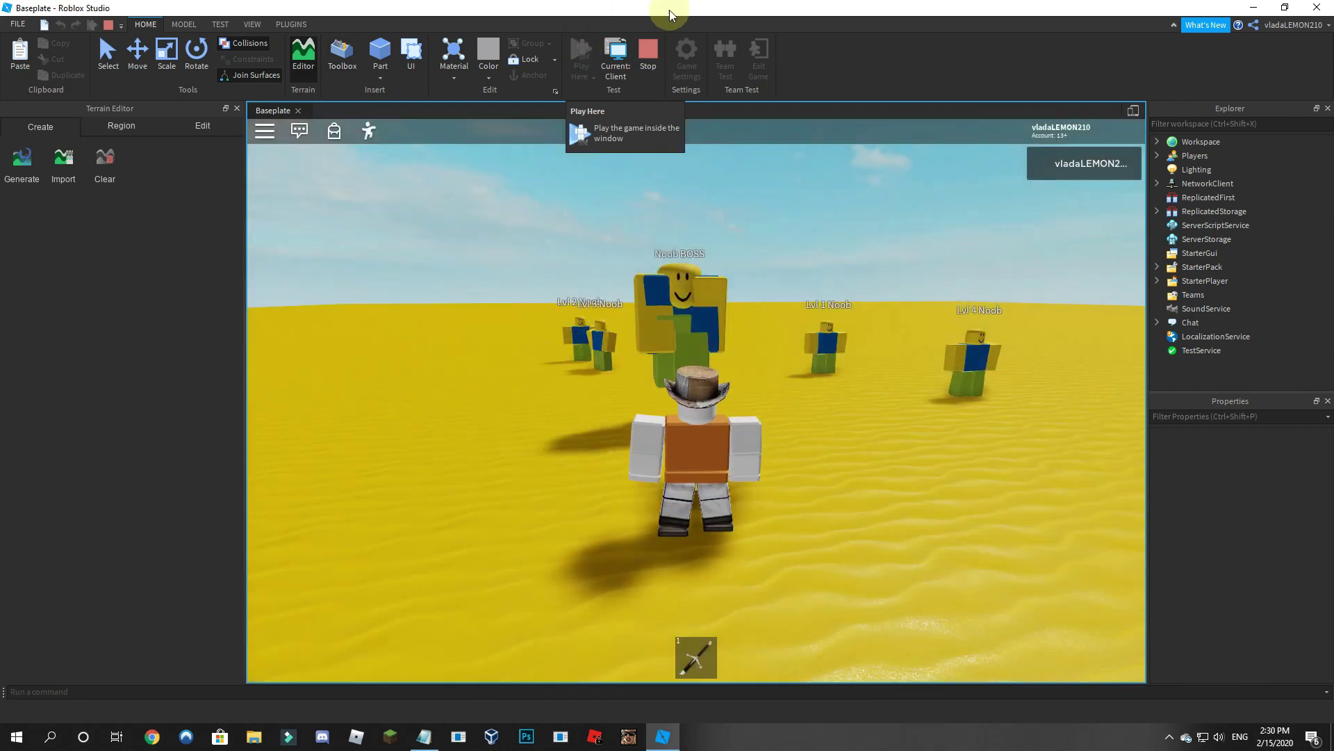
left_click(648, 50)
right_click_drag(703, 287, 708, 326)
key("s")
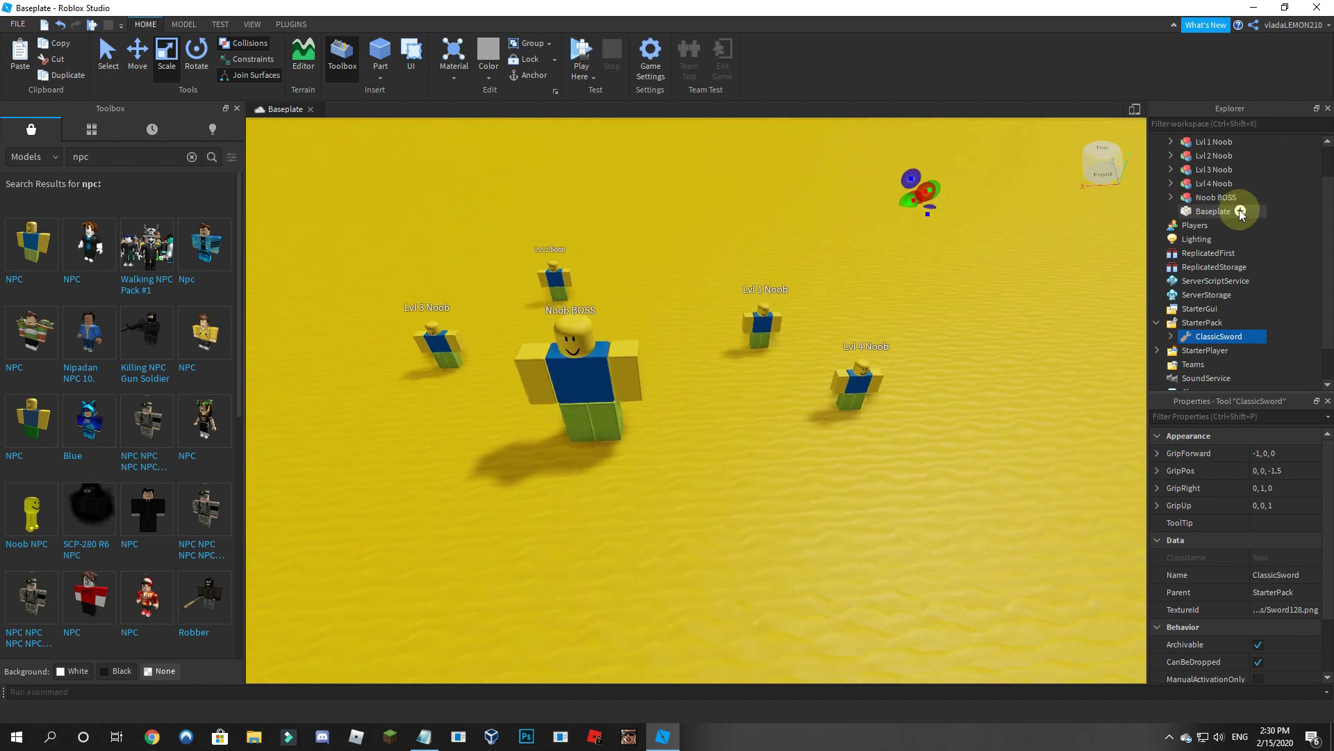
Step: Select the Noob BOSS and all four levelled noobs together in Workspace
scroll(1242, 213, "up", 3)
left_click(1216, 238)
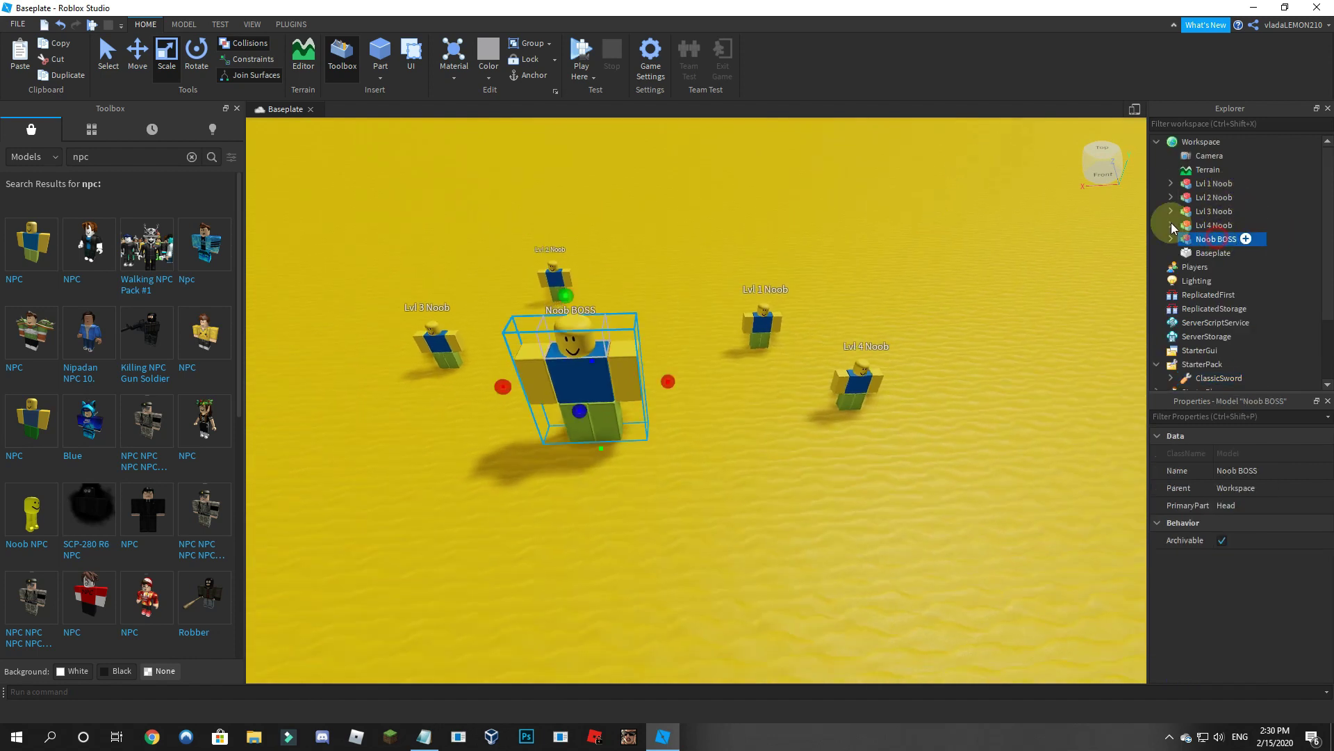
left_click(1304, 242)
left_click_drag(1301, 239, 1237, 187)
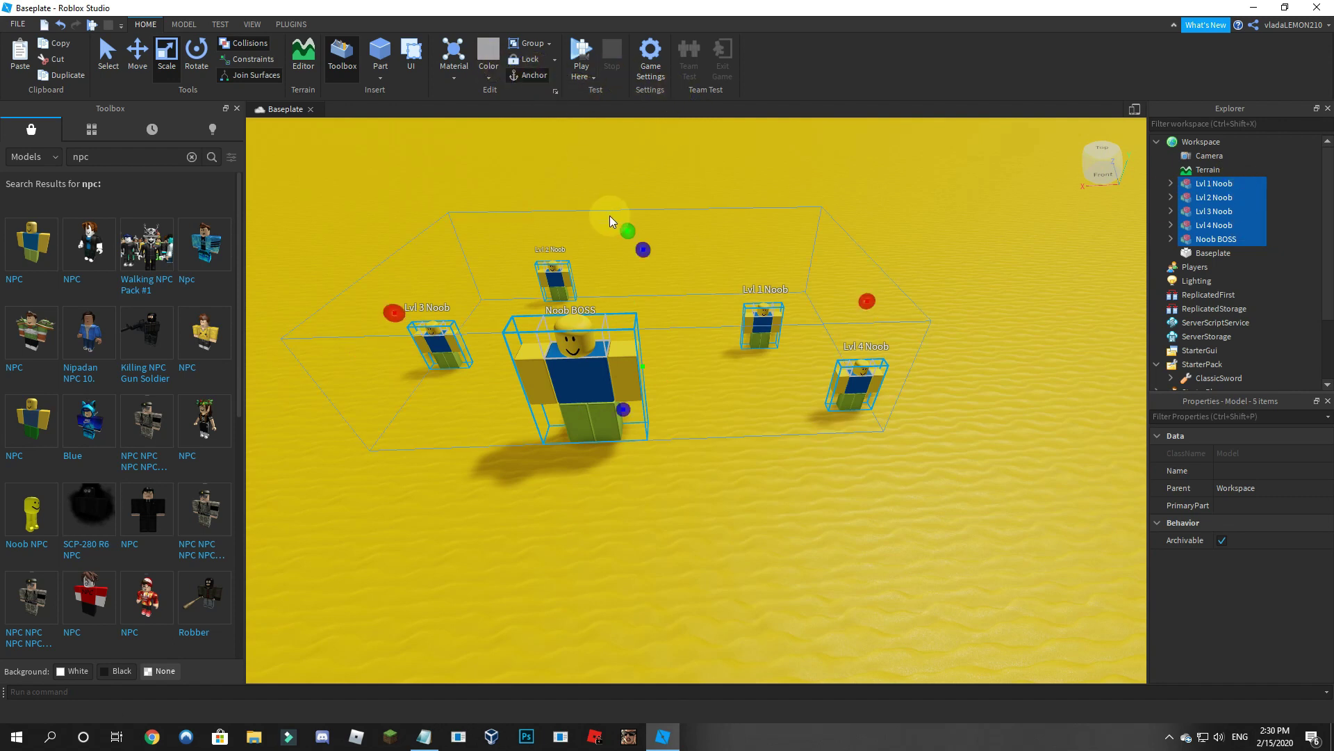
scroll(610, 216, "up", 10)
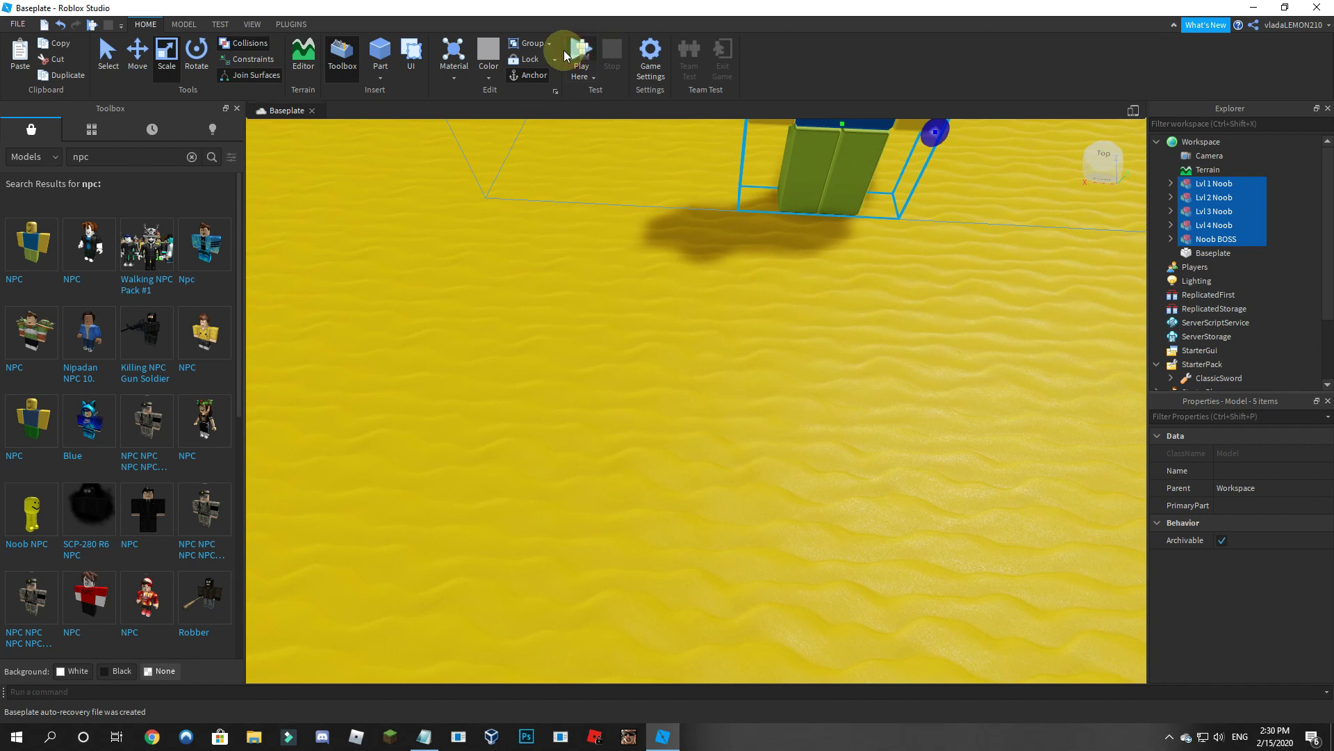
Step: Playtest the game by equipping the sword and attacking the Noob BOSS, and end the test
left_click(565, 54)
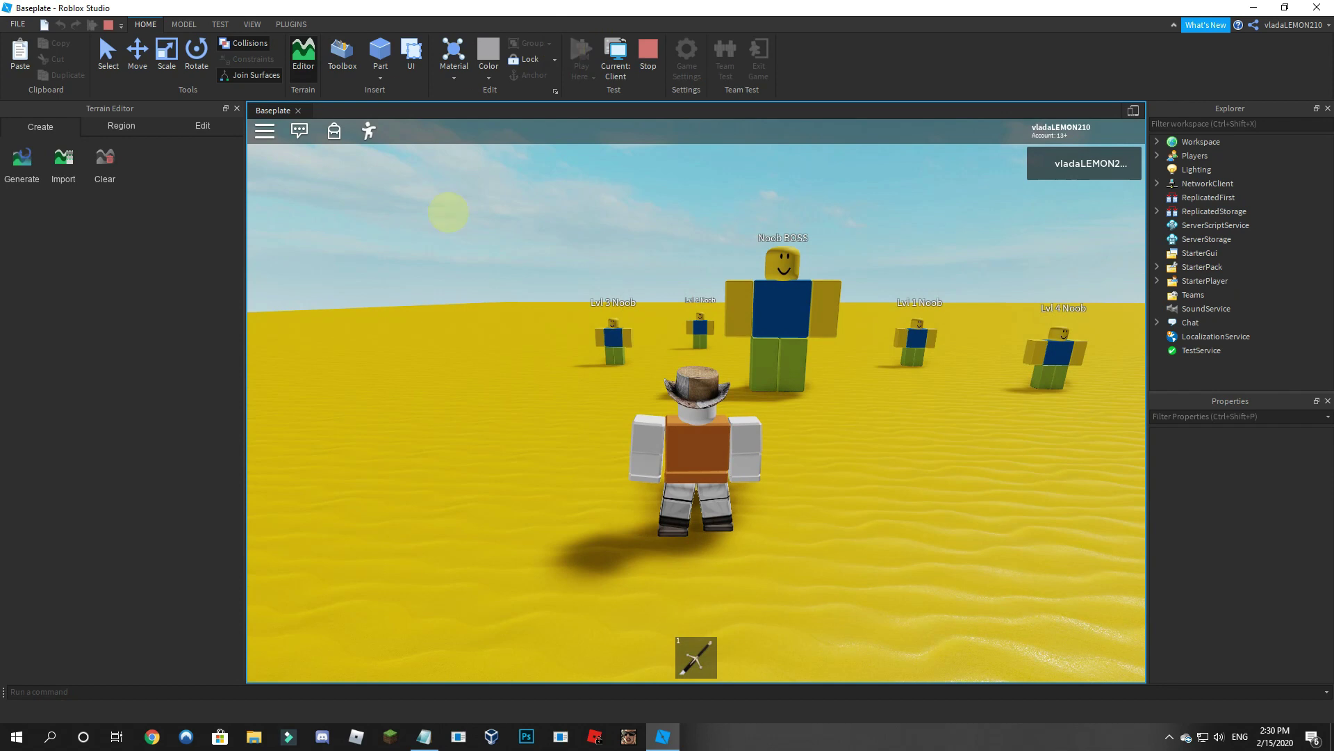
key("w")
right_click_drag(697, 304, 698, 305)
key("1")
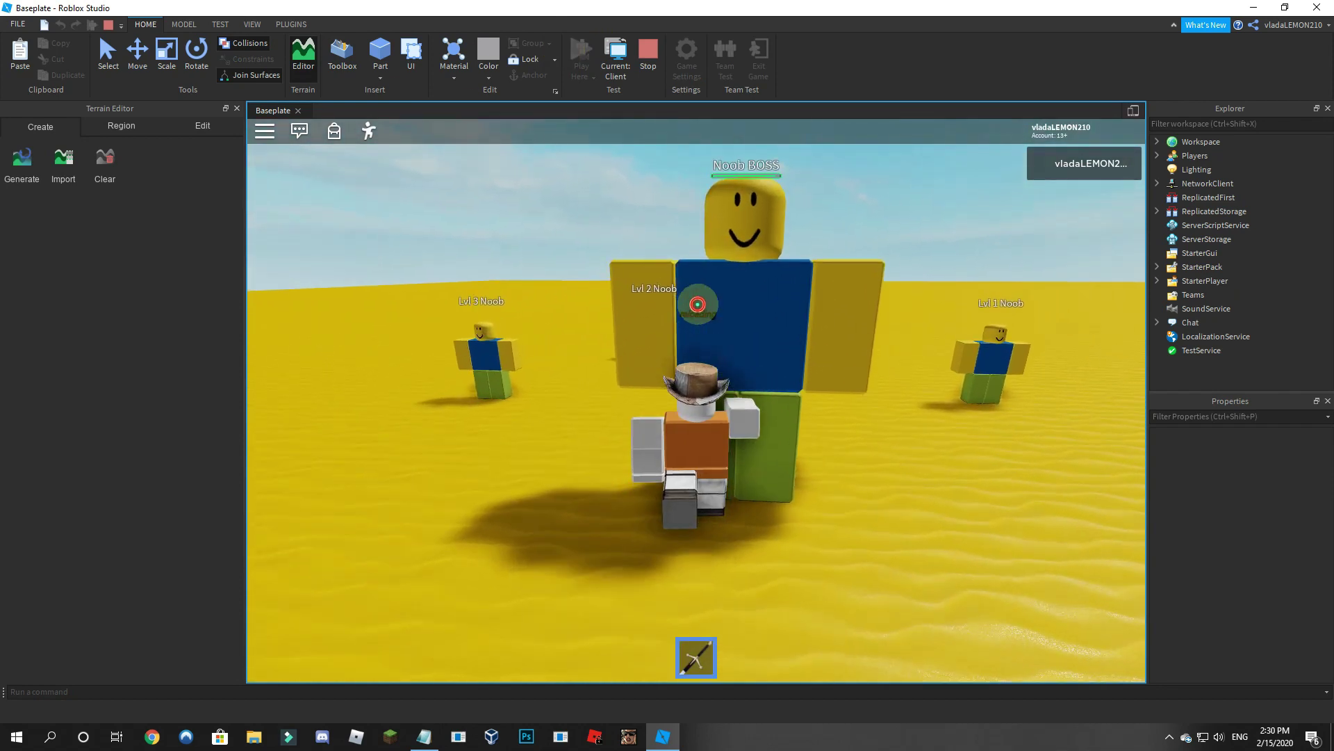
left_click(698, 304)
left_click(697, 304)
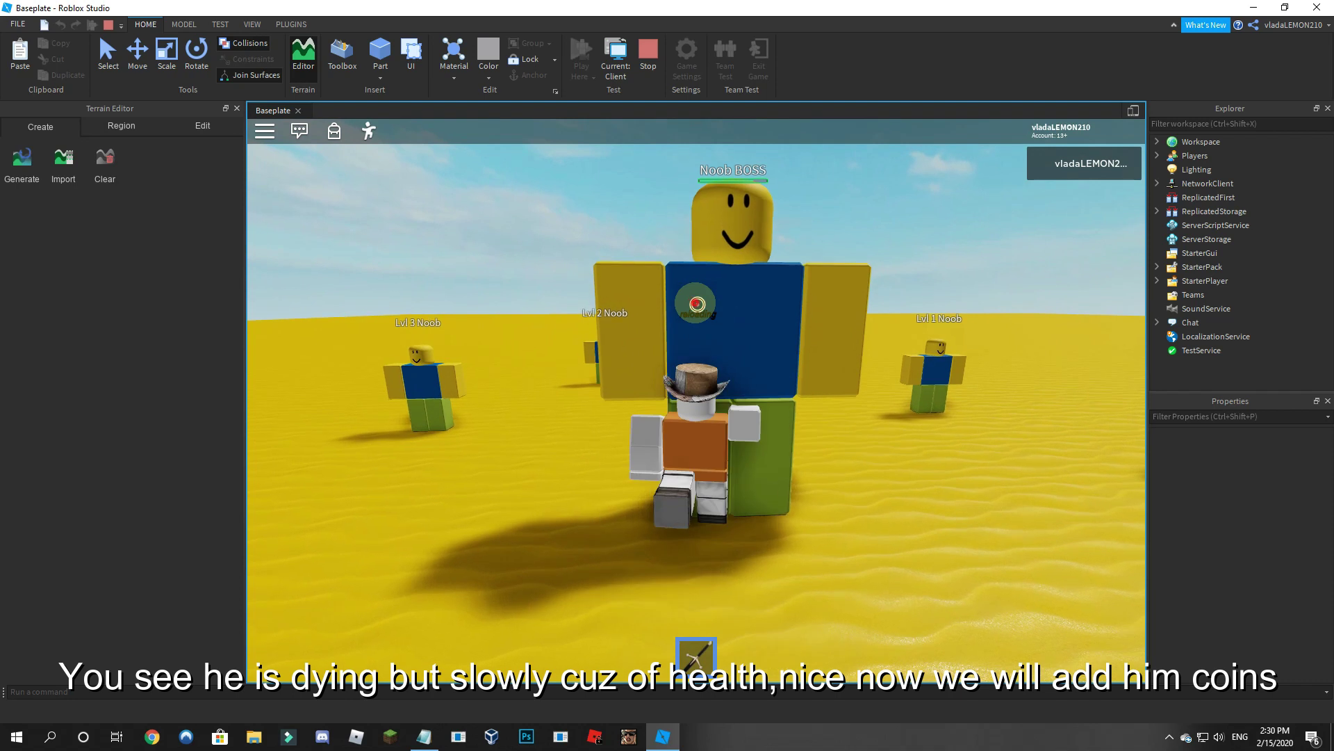
left_click(697, 304)
left_click(698, 304)
left_click(697, 304)
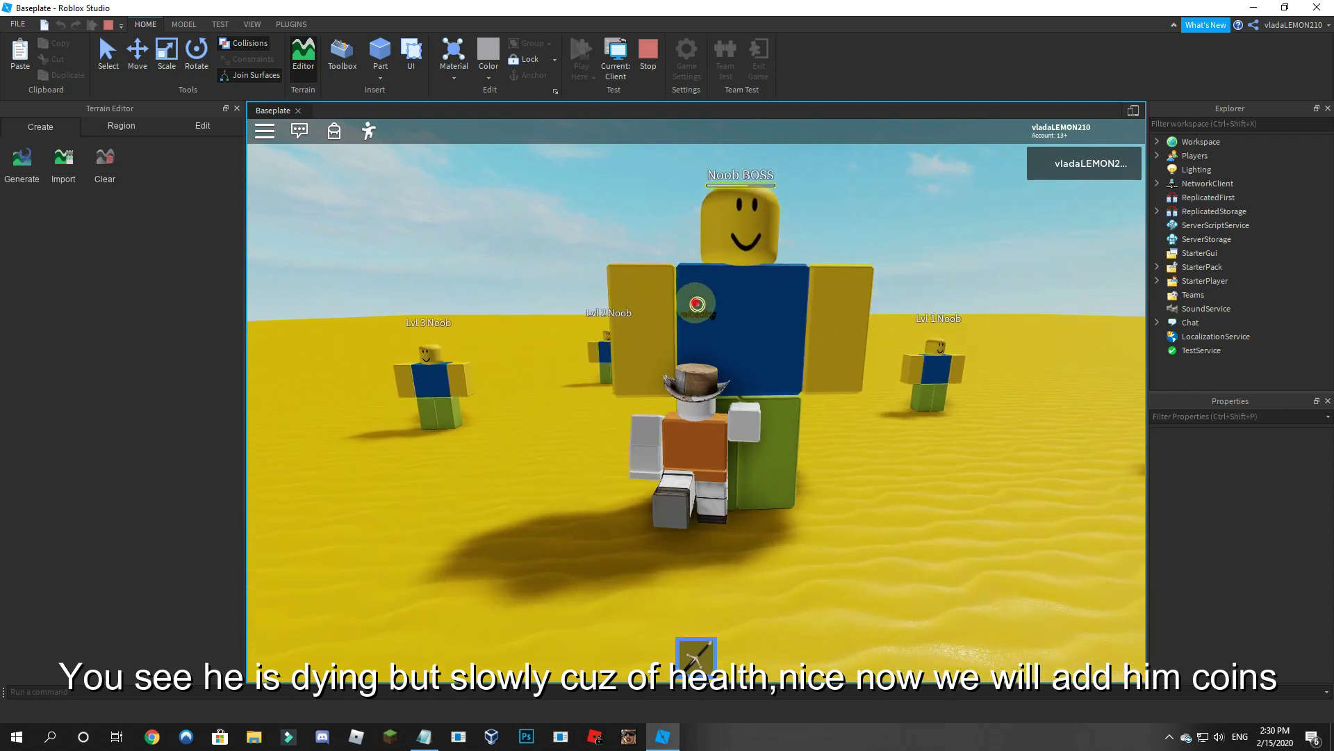
left_click(697, 303)
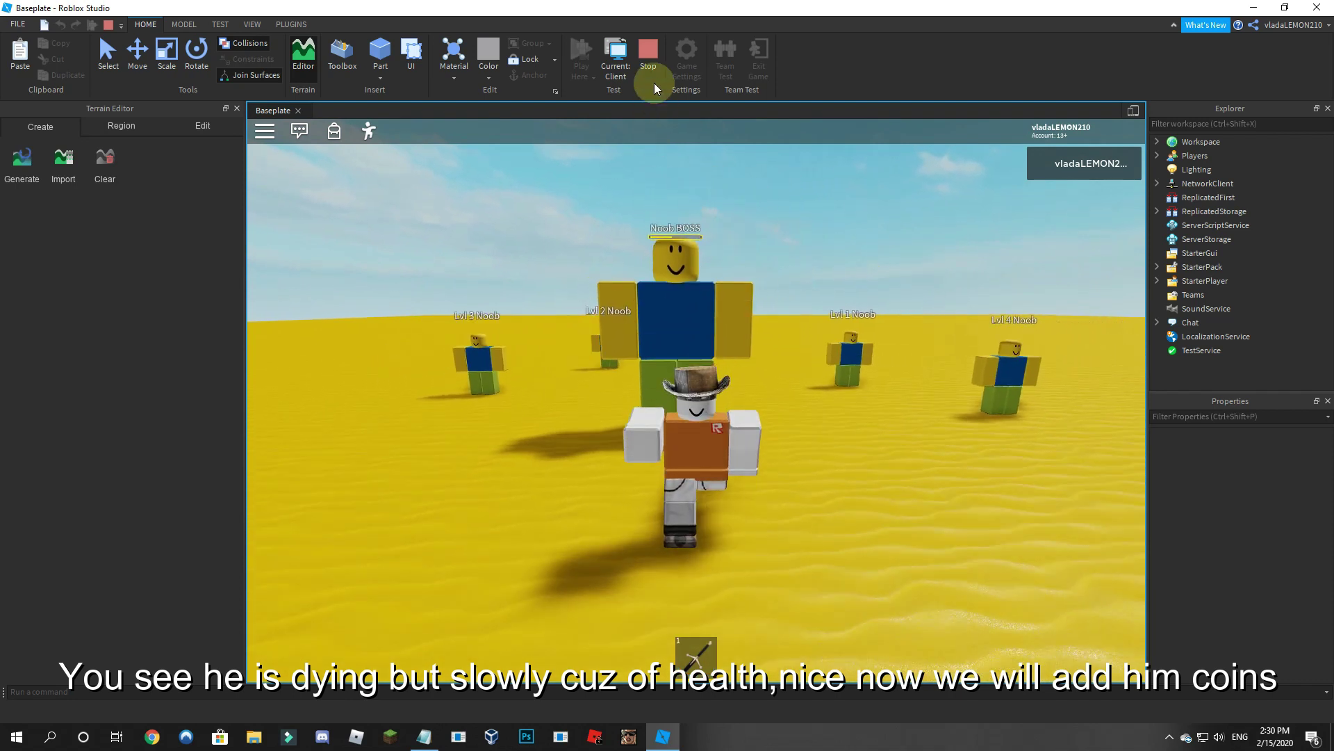
left_click(647, 52)
Step: Paste the copied Coins, Full Animation, Humaniod, LeaderStats and Ragdoller scripts into Lvl 1 Noob
right_click_drag(707, 299, 708, 299)
scroll(941, 319, "down", 3)
left_click(1195, 186)
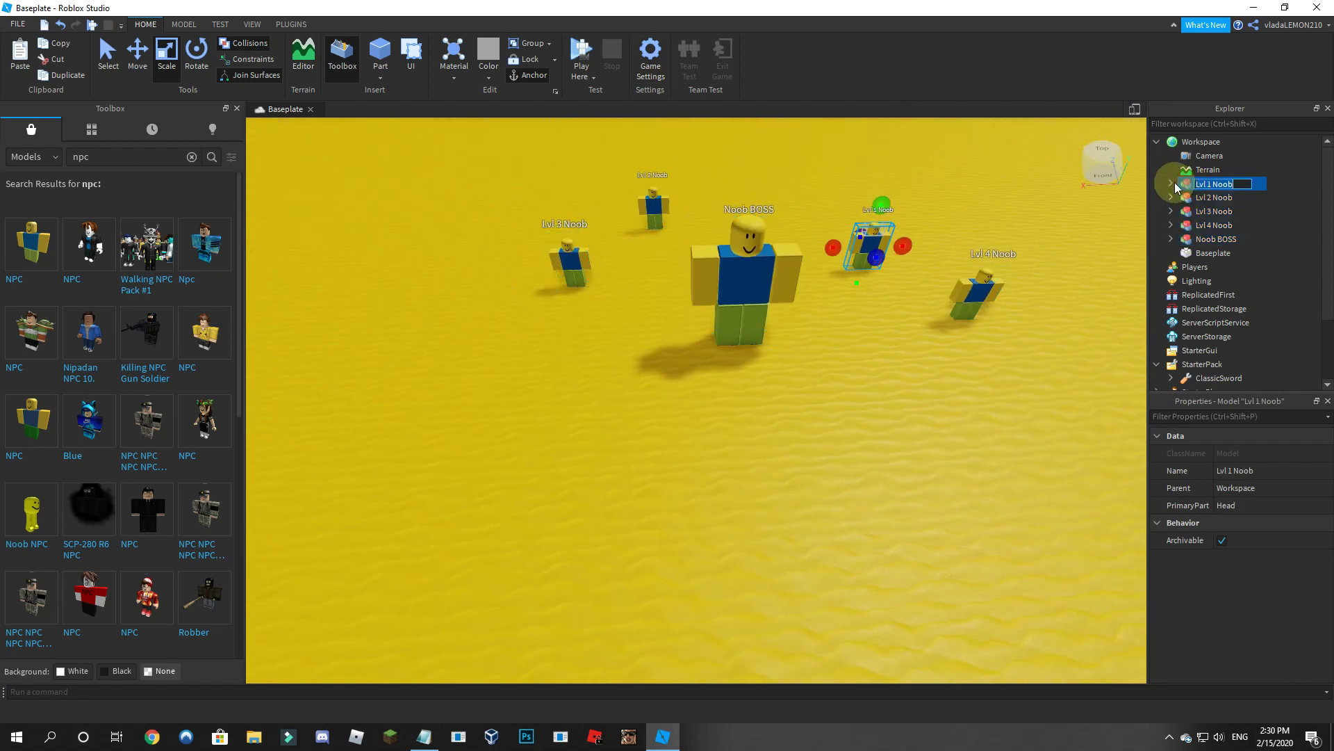
left_click(1172, 183)
right_click(1215, 184)
left_click(1243, 217)
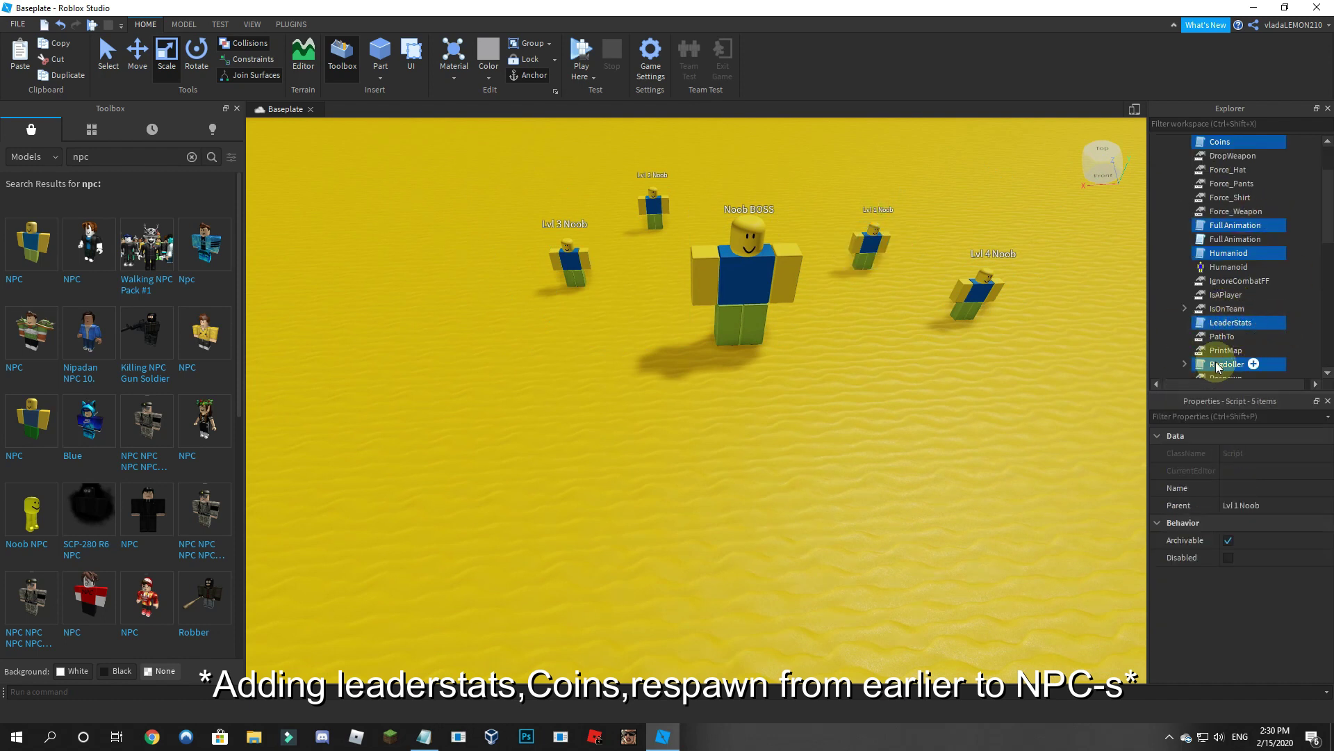
scroll(1227, 306, "down", 1)
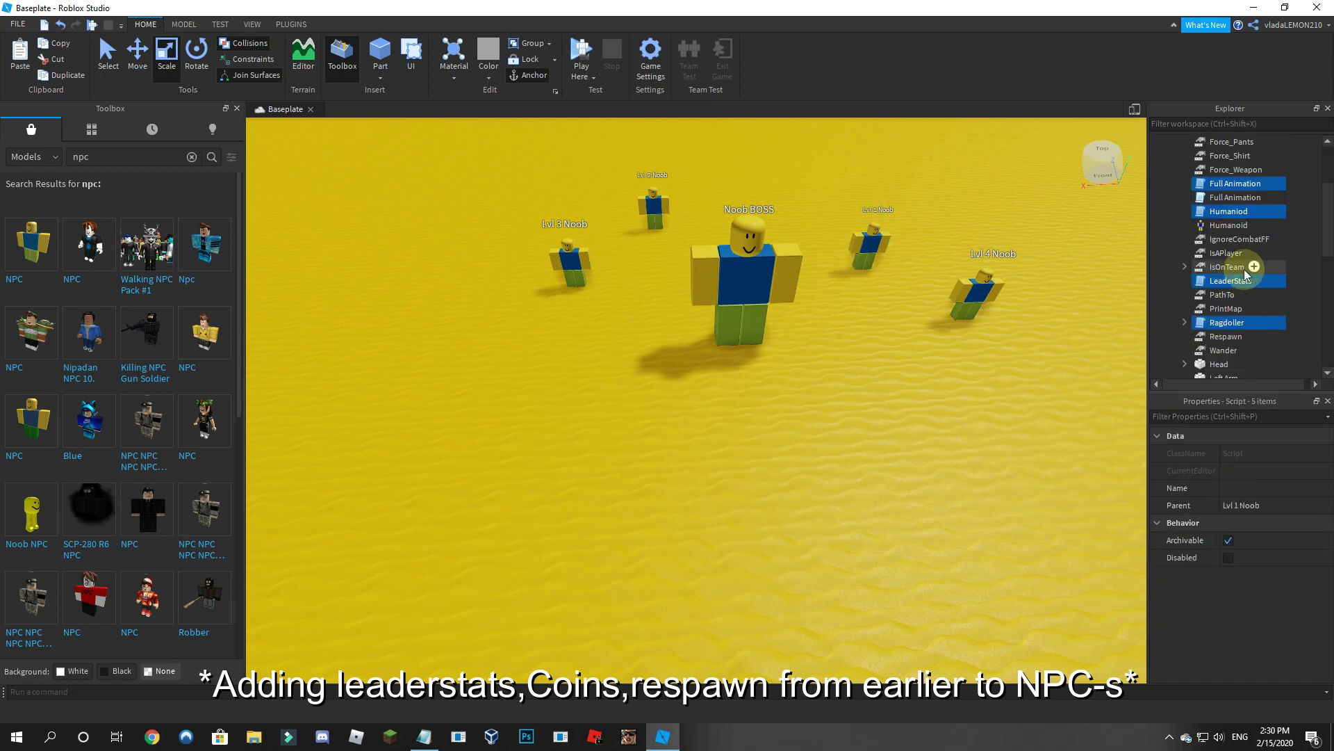
Step: Delete the original Respawn value from Lvl 1 Noob
left_click(1235, 212)
key("F2")
left_click(1232, 226)
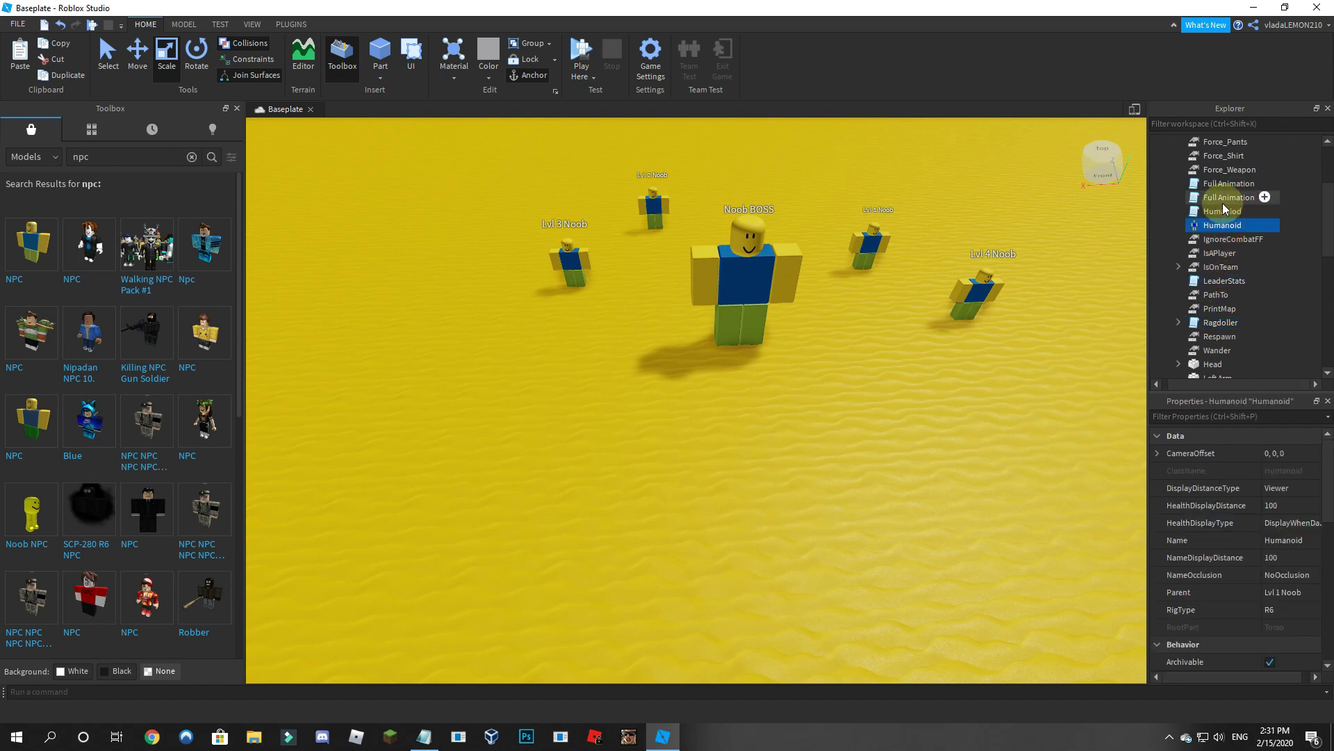
scroll(1226, 230, "up", 1)
scroll(1248, 282, "down", 1)
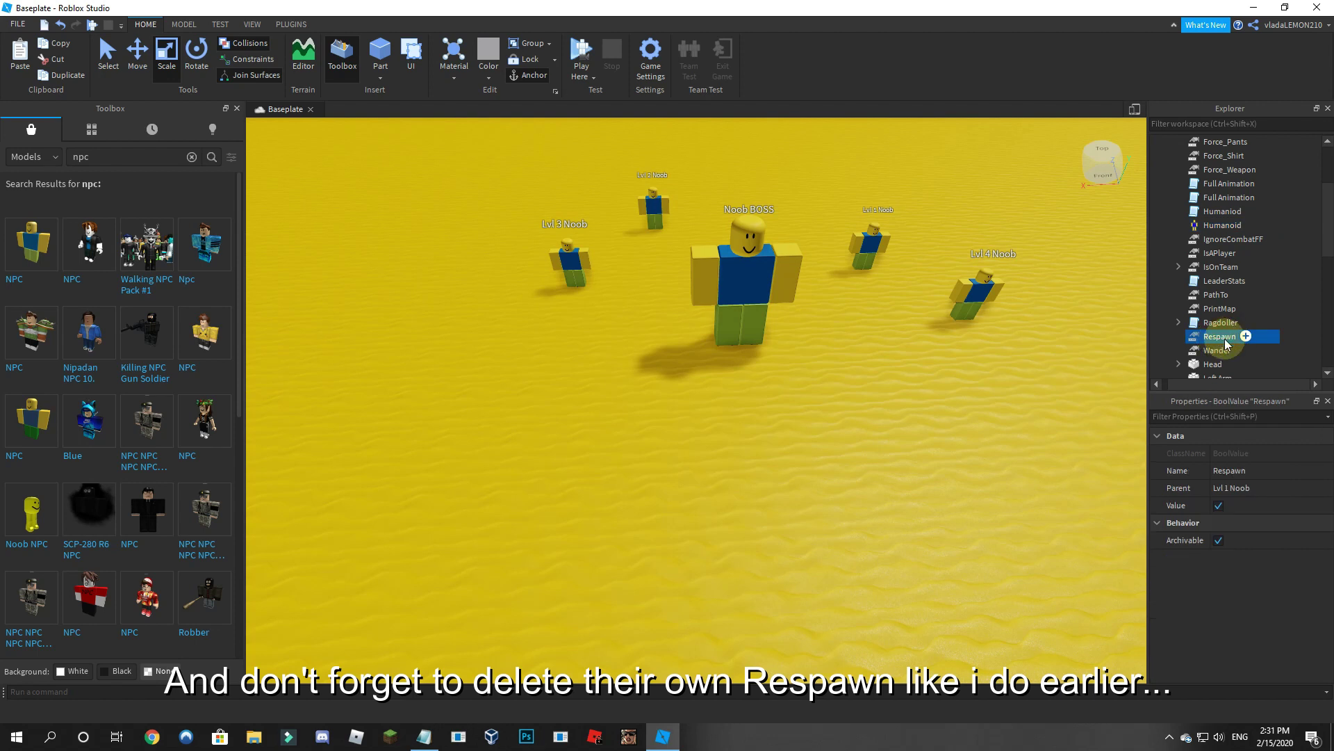
key("Delete")
scroll(1225, 264, "up", 3)
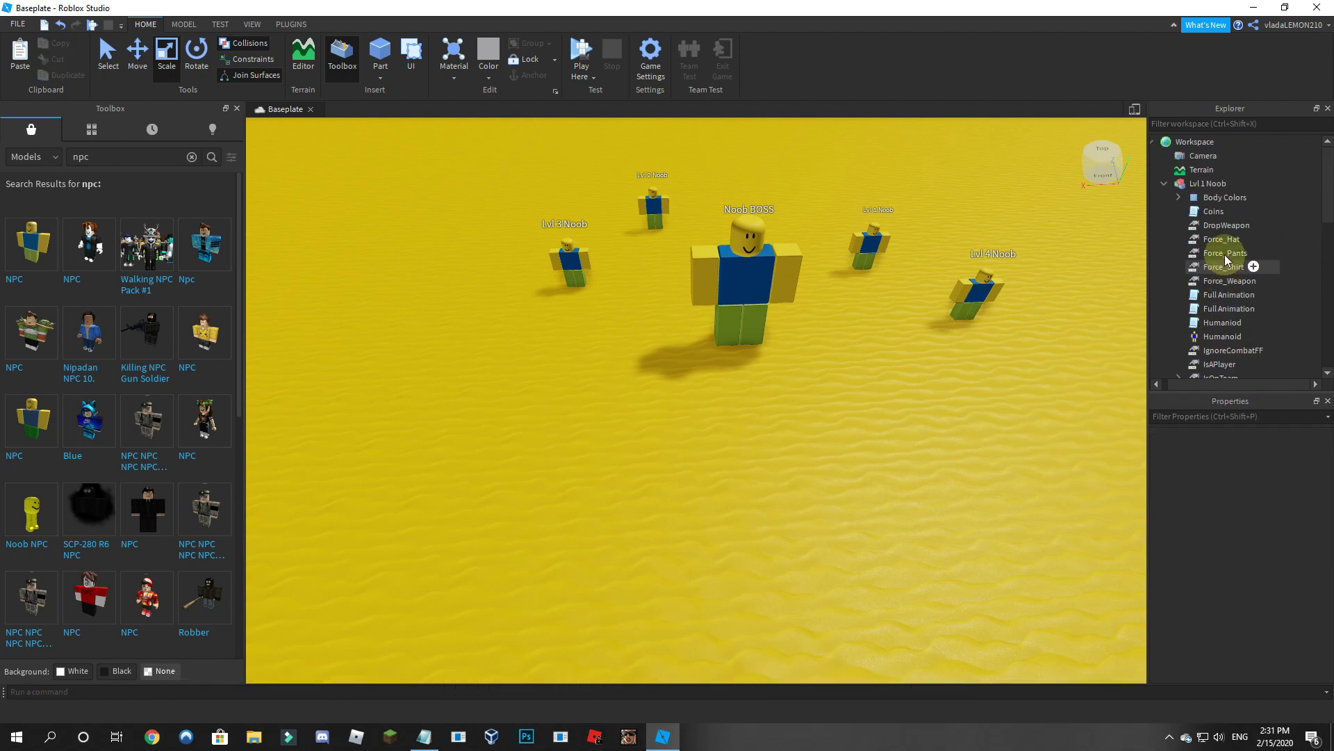
Step: Paste the copied Coins, Full Animation, Humaniod, LeaderStats and Ragdoller scripts into Lvl 2 Noob and delete its Respawn value
left_click(1166, 182)
right_click(1203, 197)
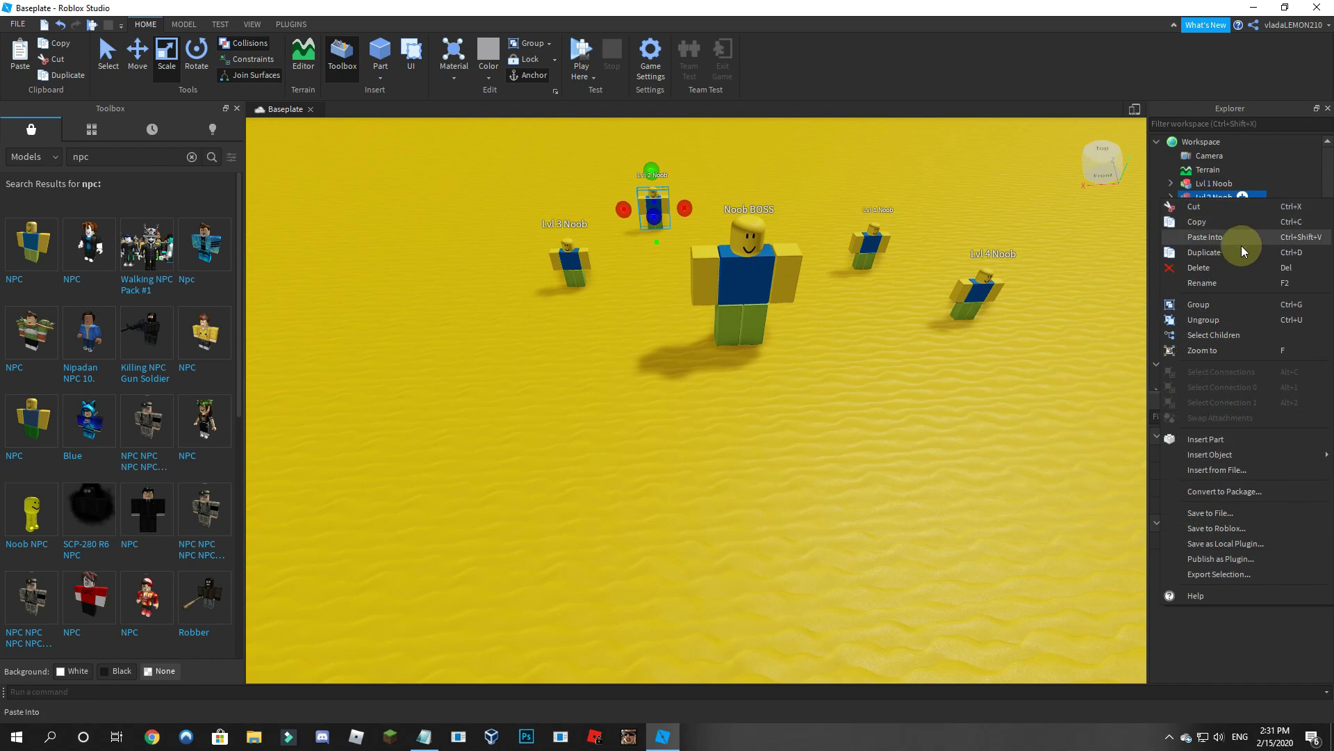
left_click(1222, 242)
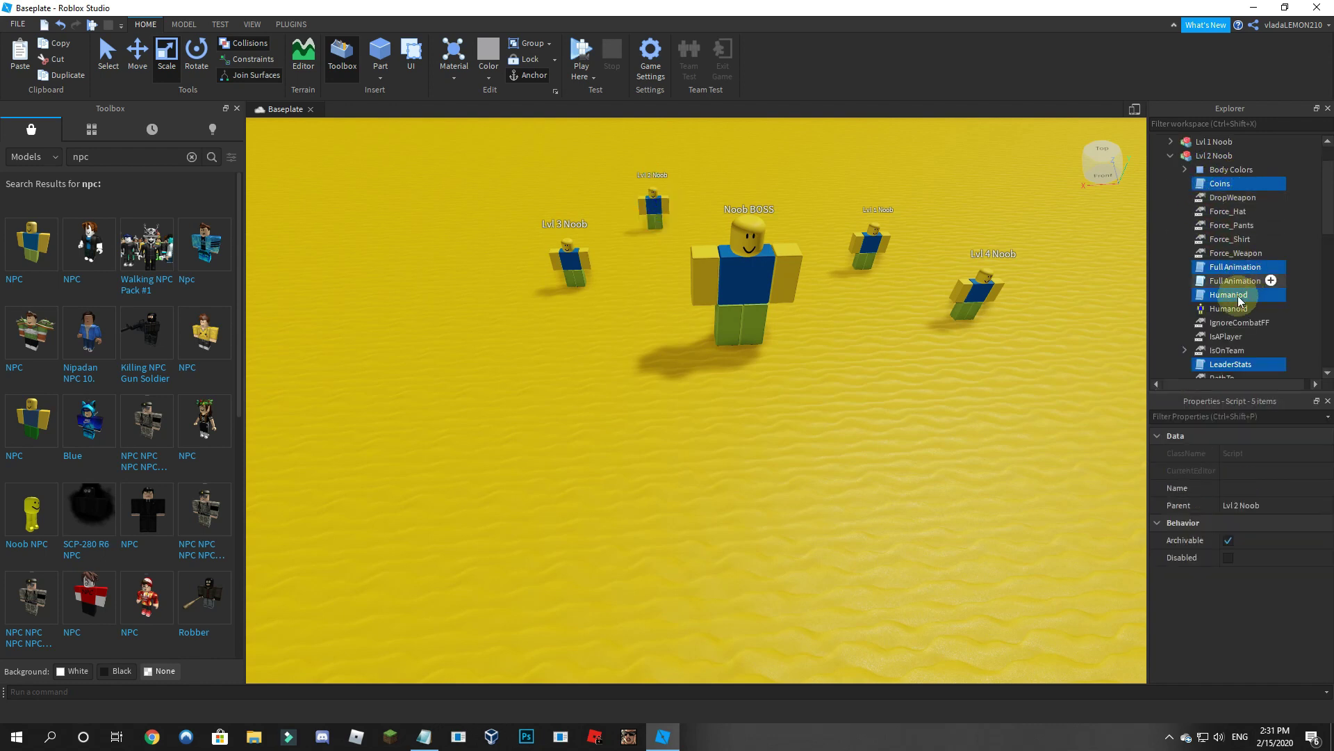
scroll(1240, 347, "down", 2)
left_click(1233, 337)
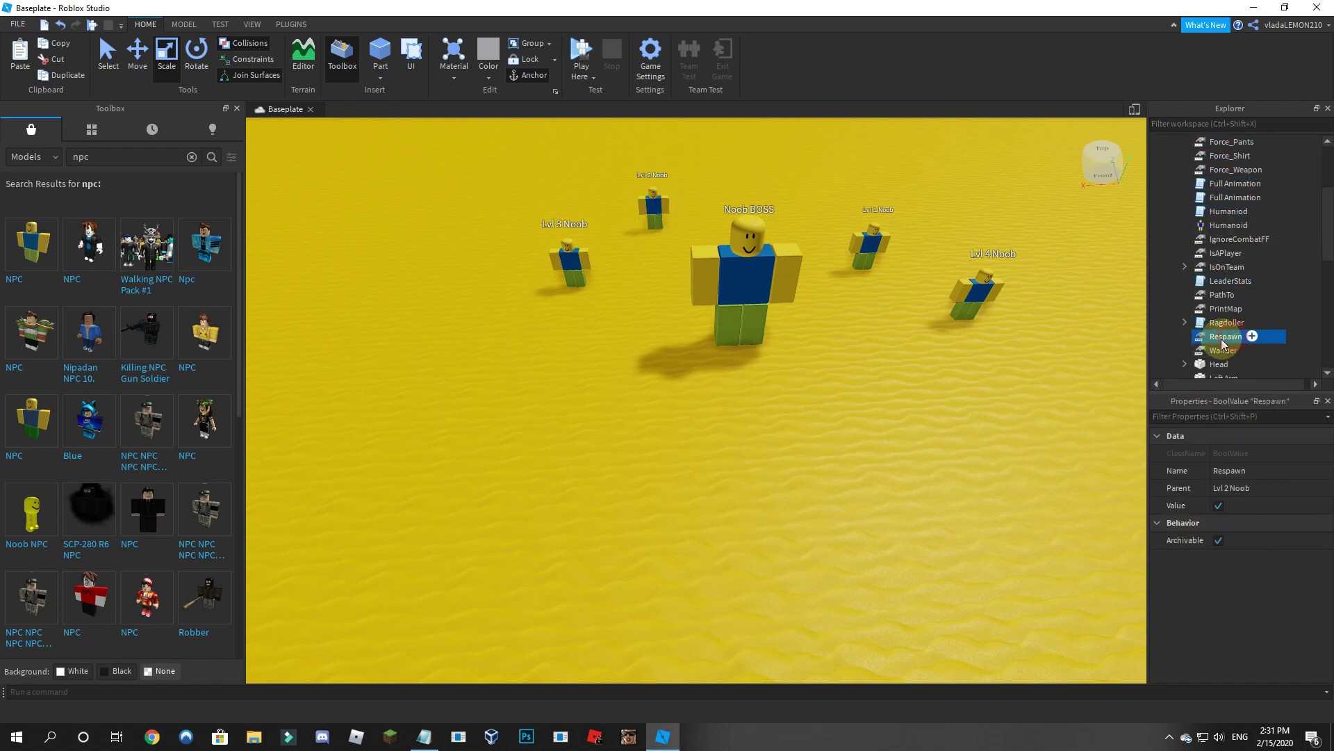
key("Delete")
scroll(1217, 258, "up", 2)
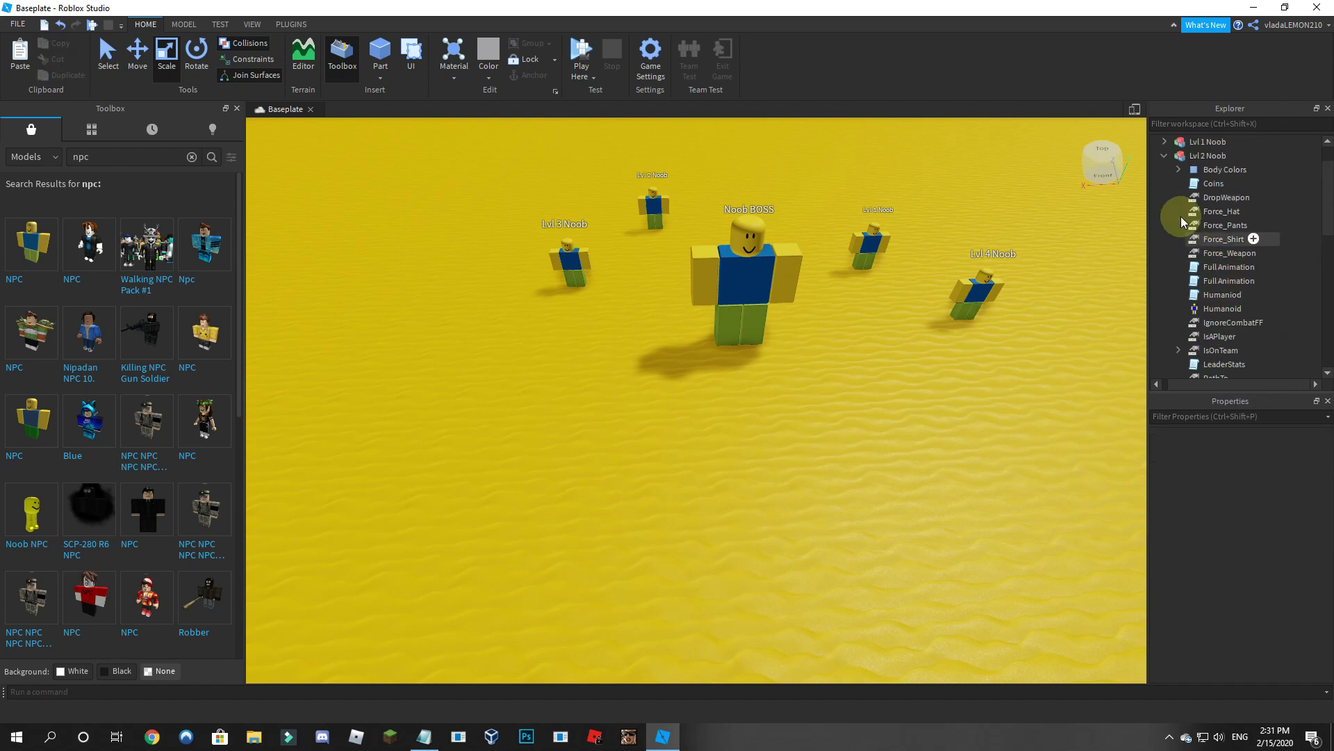
left_click(1179, 169)
left_click(1179, 169)
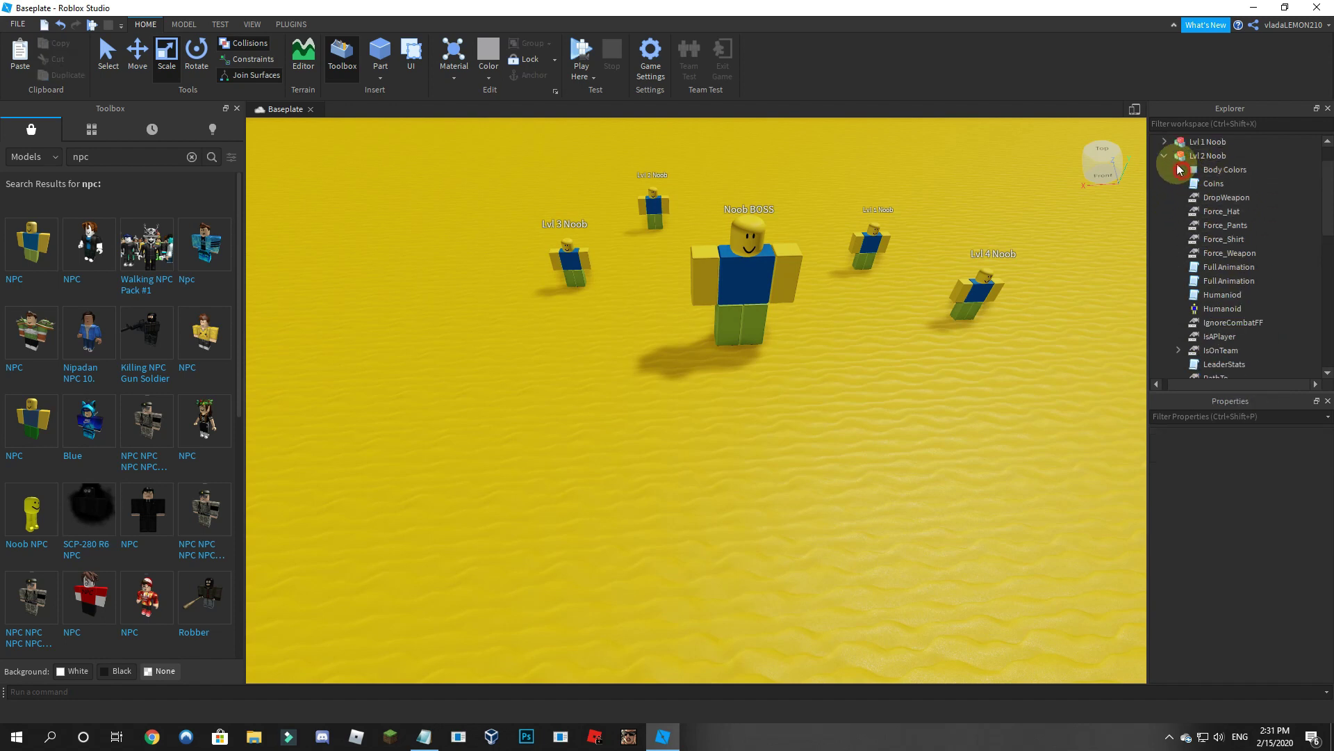
left_click(1165, 159)
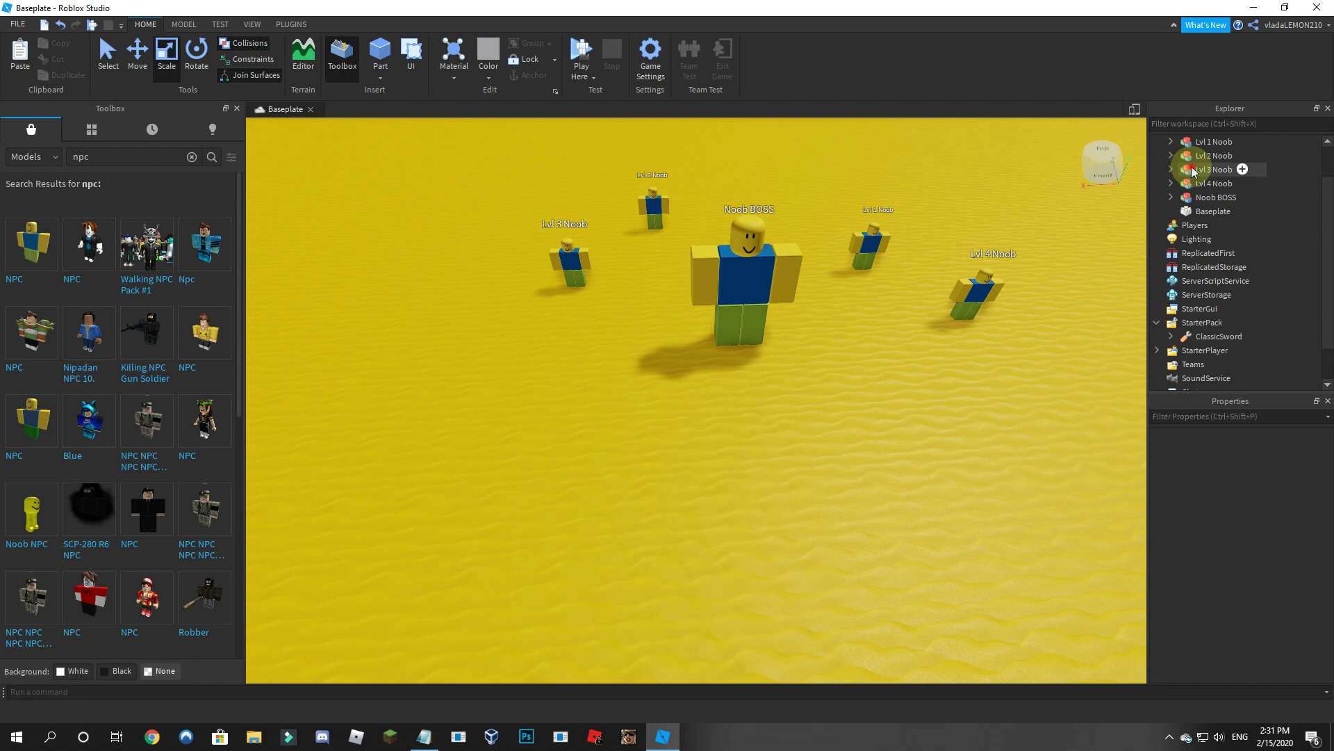
Step: Paste the same five copied scripts into Lvl 3 Noob and delete its Respawn value
left_click(1191, 168)
right_click(1220, 169)
left_click(1280, 205)
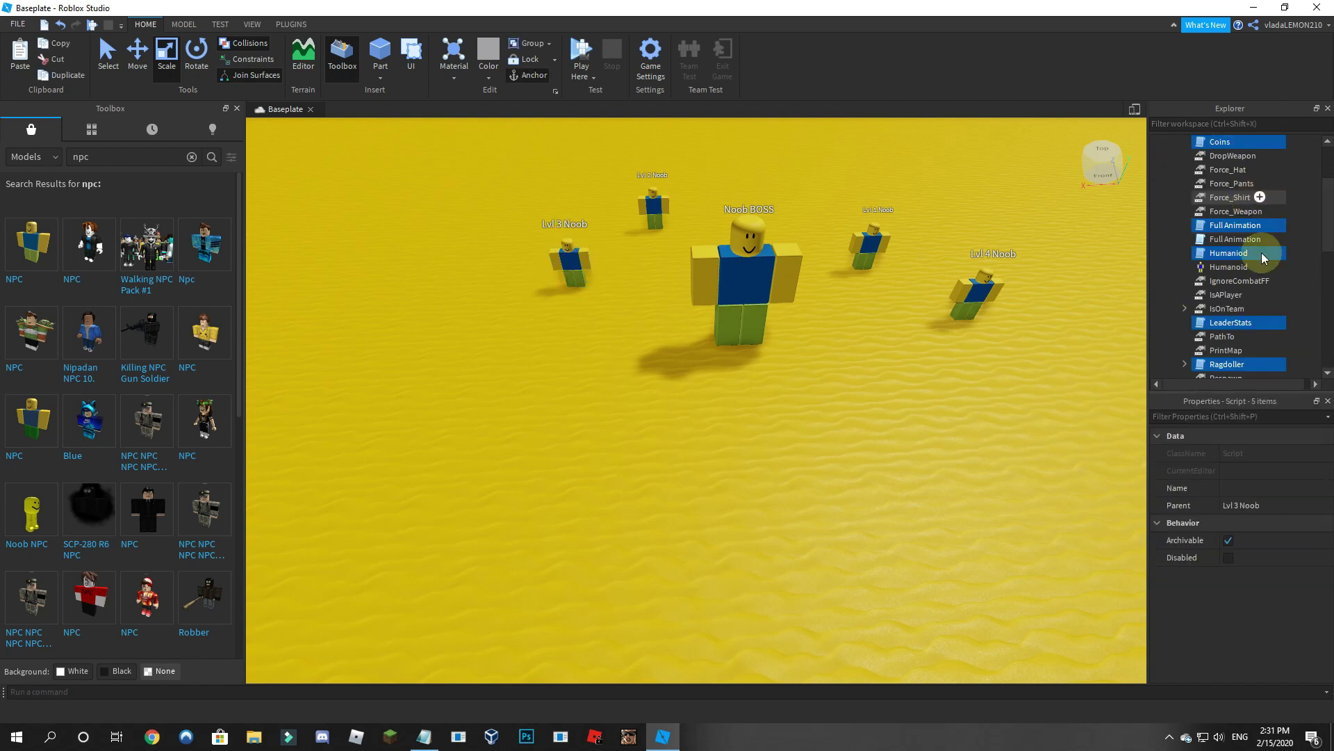
scroll(1242, 316, "down", 2)
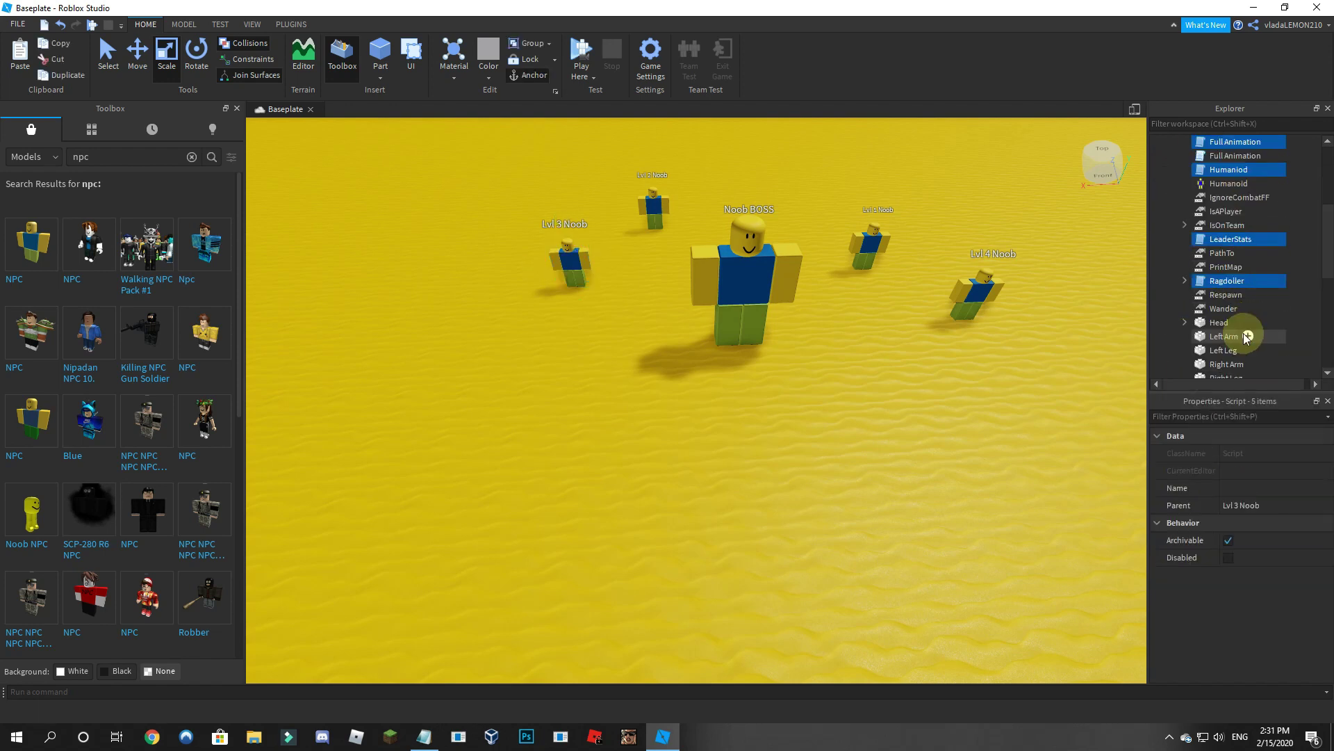
left_click(1223, 295)
key("Delete")
scroll(1192, 230, "up", 3)
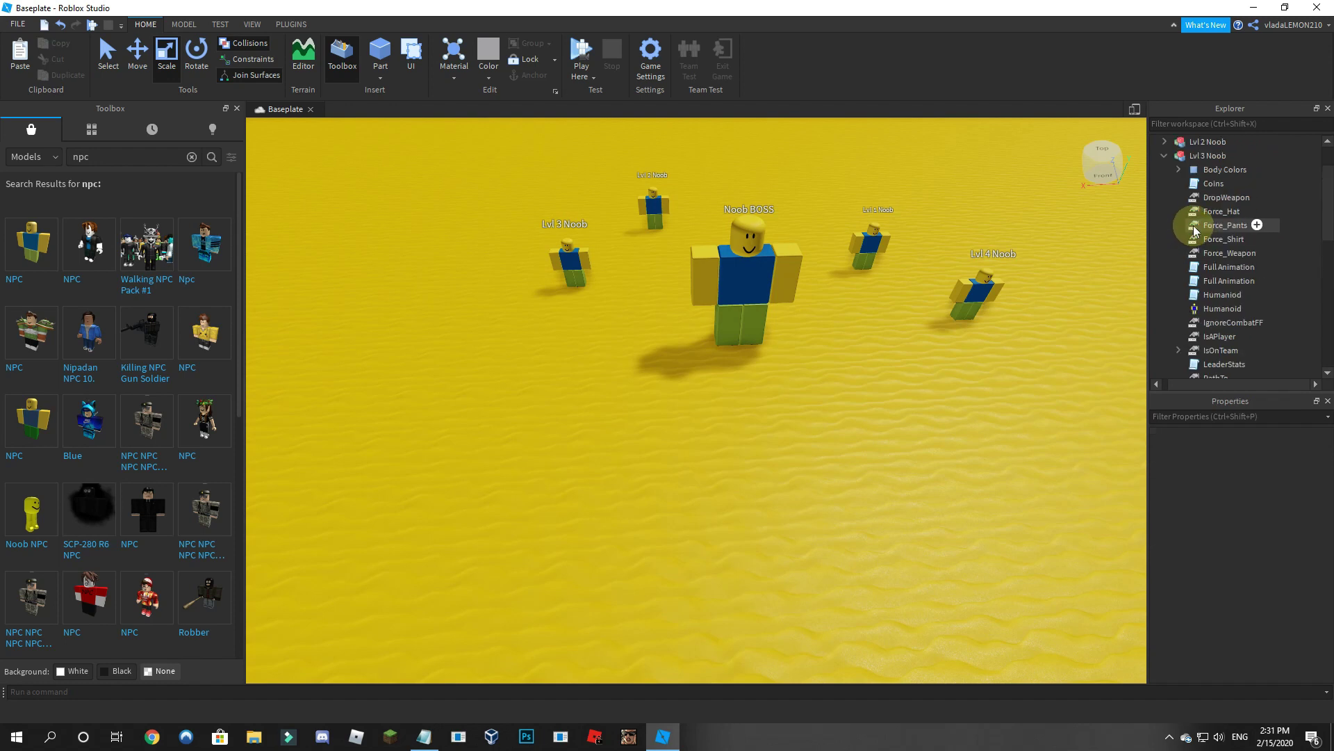
left_click(1165, 158)
Step: Paste the same five copied scripts into Lvl 4 Noob and delete its Respawn value
left_click(1196, 171)
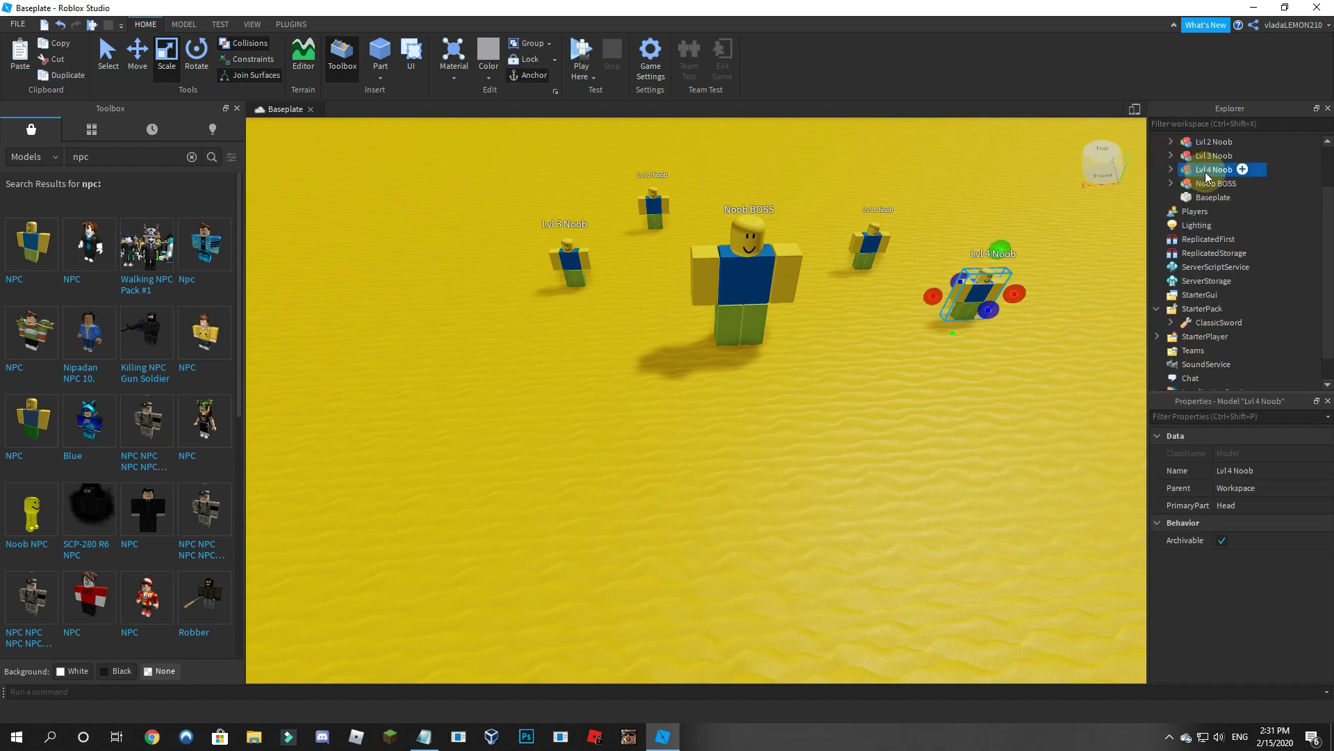
right_click(1206, 173)
left_click(1235, 214)
scroll(1282, 305, "down", 3)
left_click(1224, 282)
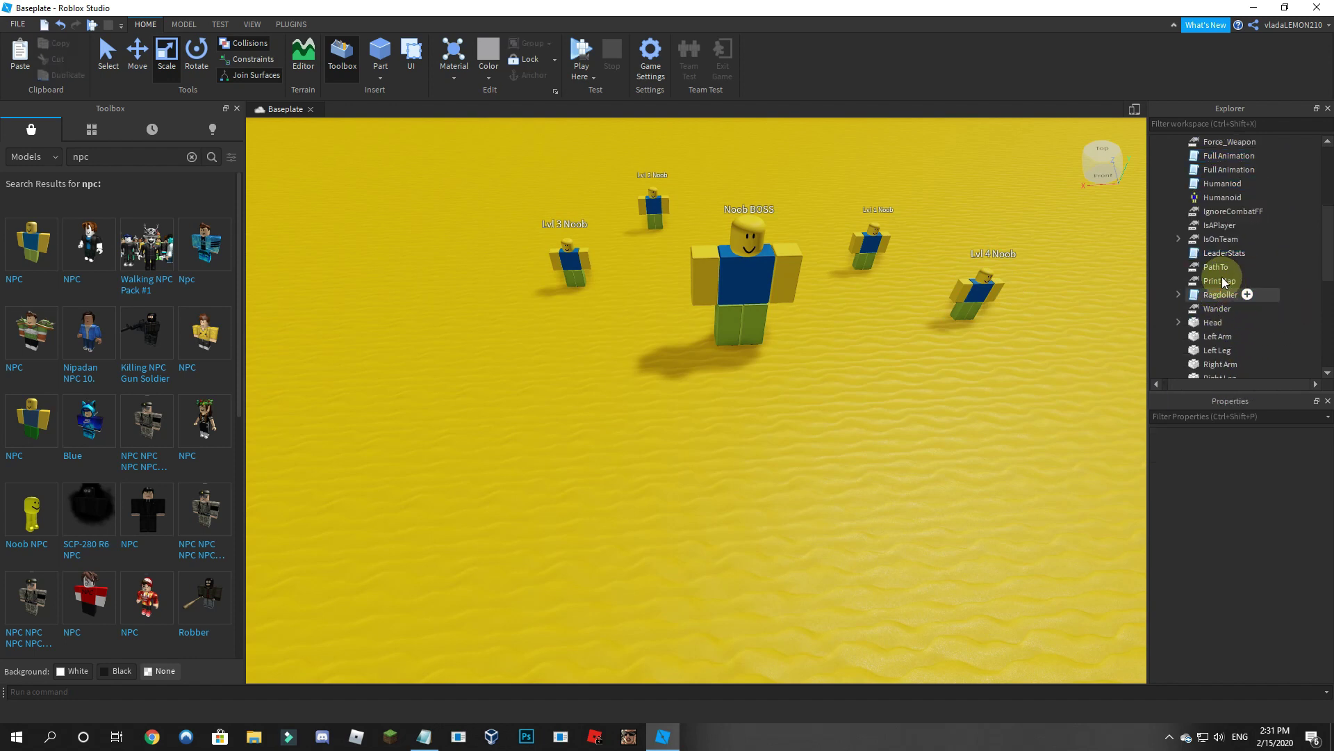
scroll(1223, 277, "up", 3)
left_click(1168, 173)
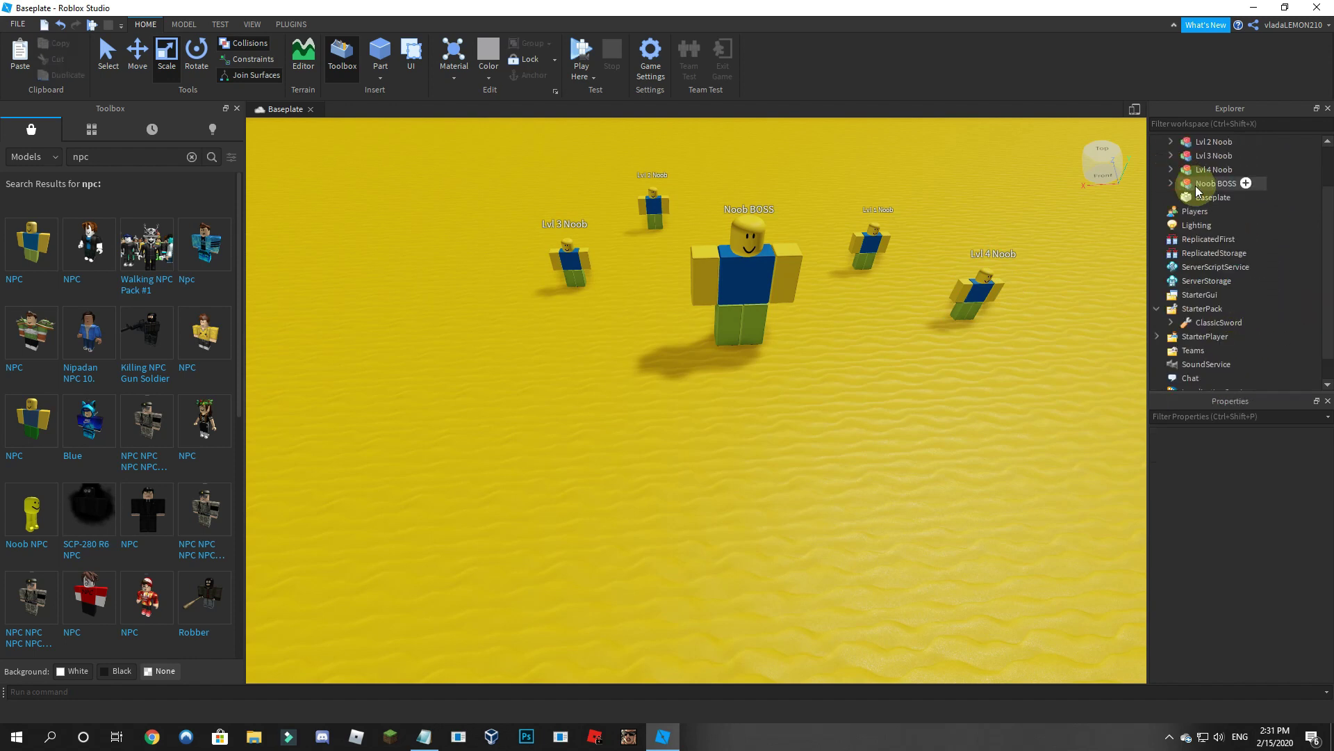
Step: Paste the same five copied scripts into Noob BOSS and delete its Respawn value
left_click(1172, 184)
right_click(1176, 185)
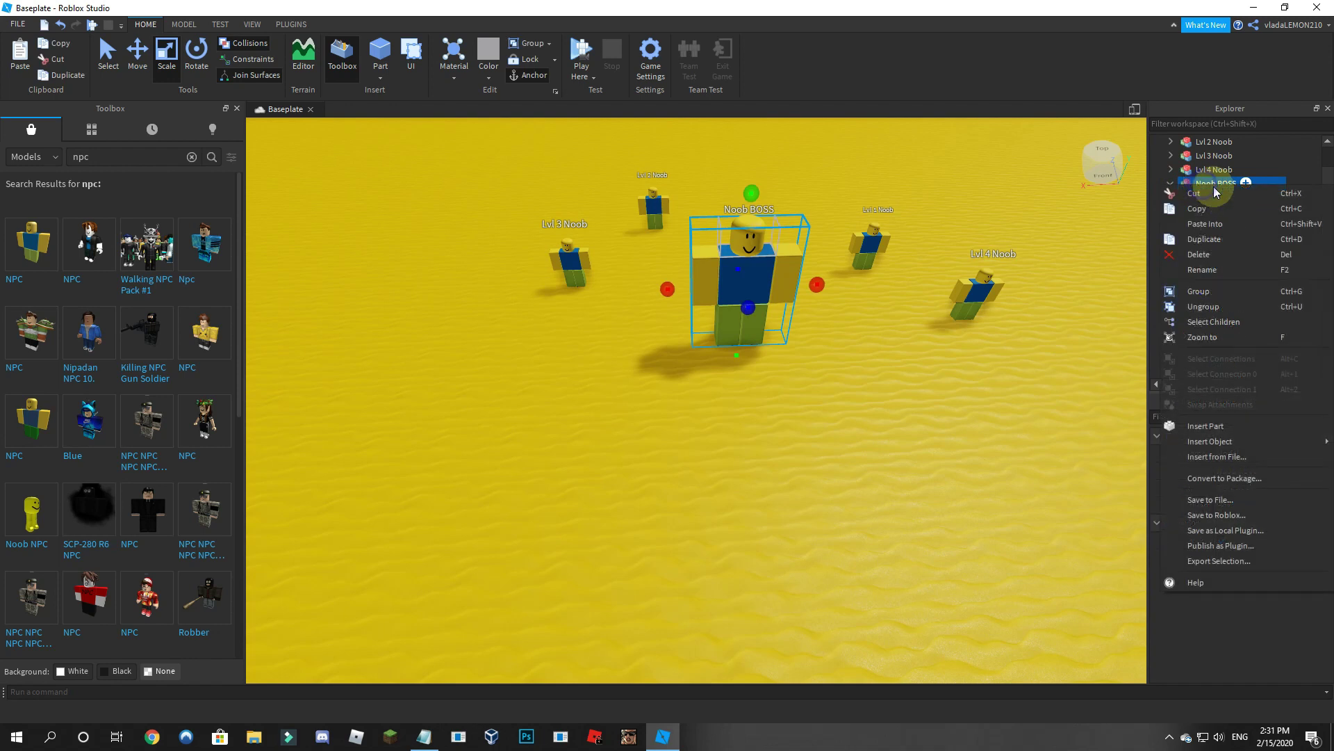
left_click(1251, 224)
scroll(1223, 299, "down", 3)
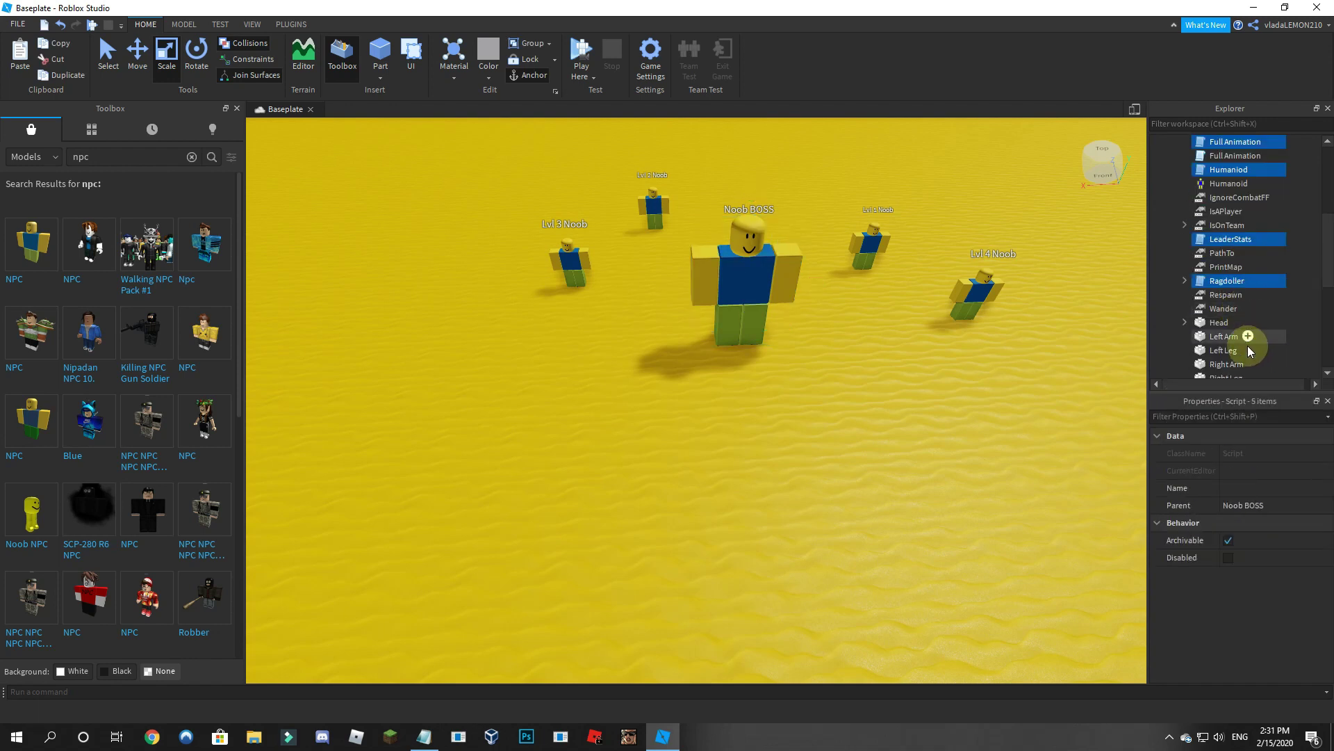
left_click(1220, 298)
key("Delete")
scroll(1244, 267, "up", 4)
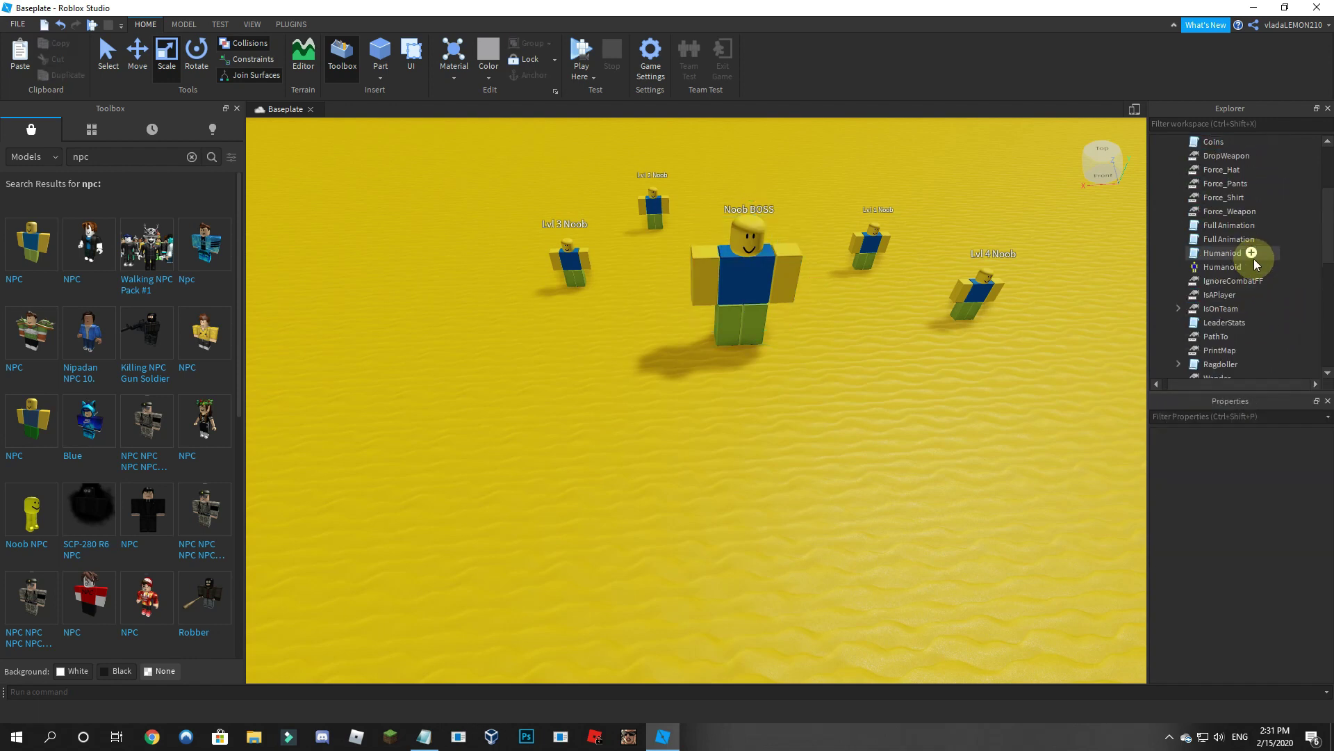
left_click(1165, 197)
right_click_drag(683, 314, 845, 293)
scroll(1187, 174, "up", 1)
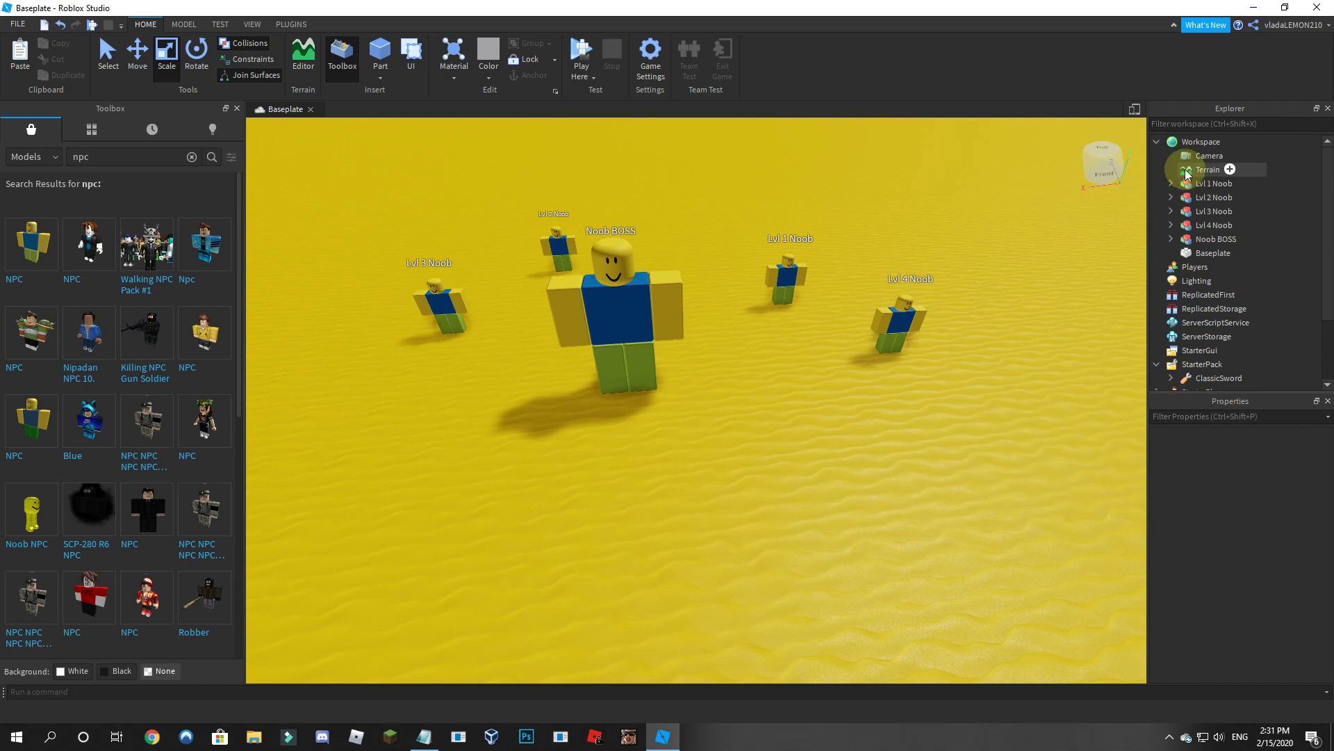
Step: Set the kill reward in Lvl 1 Noob's Coins script to 10 coins and close the script
left_click(1171, 184)
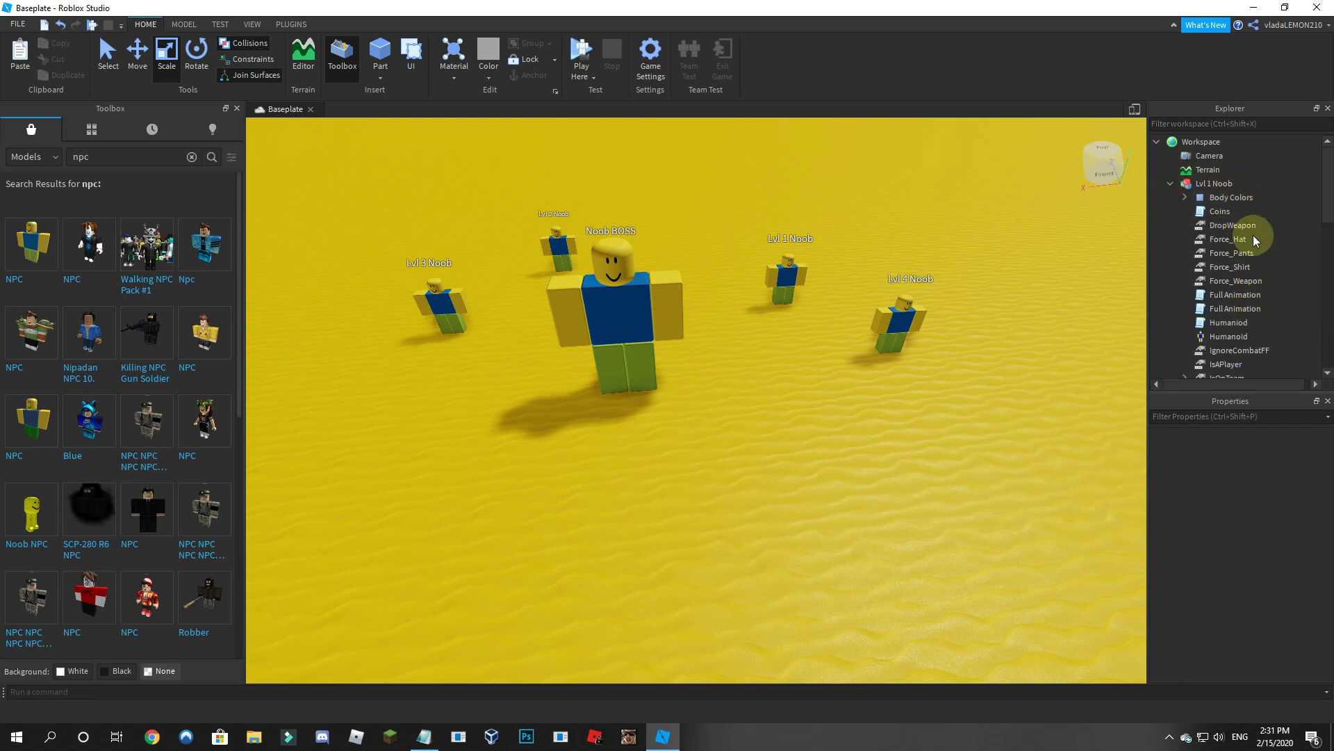
double_click(1221, 213)
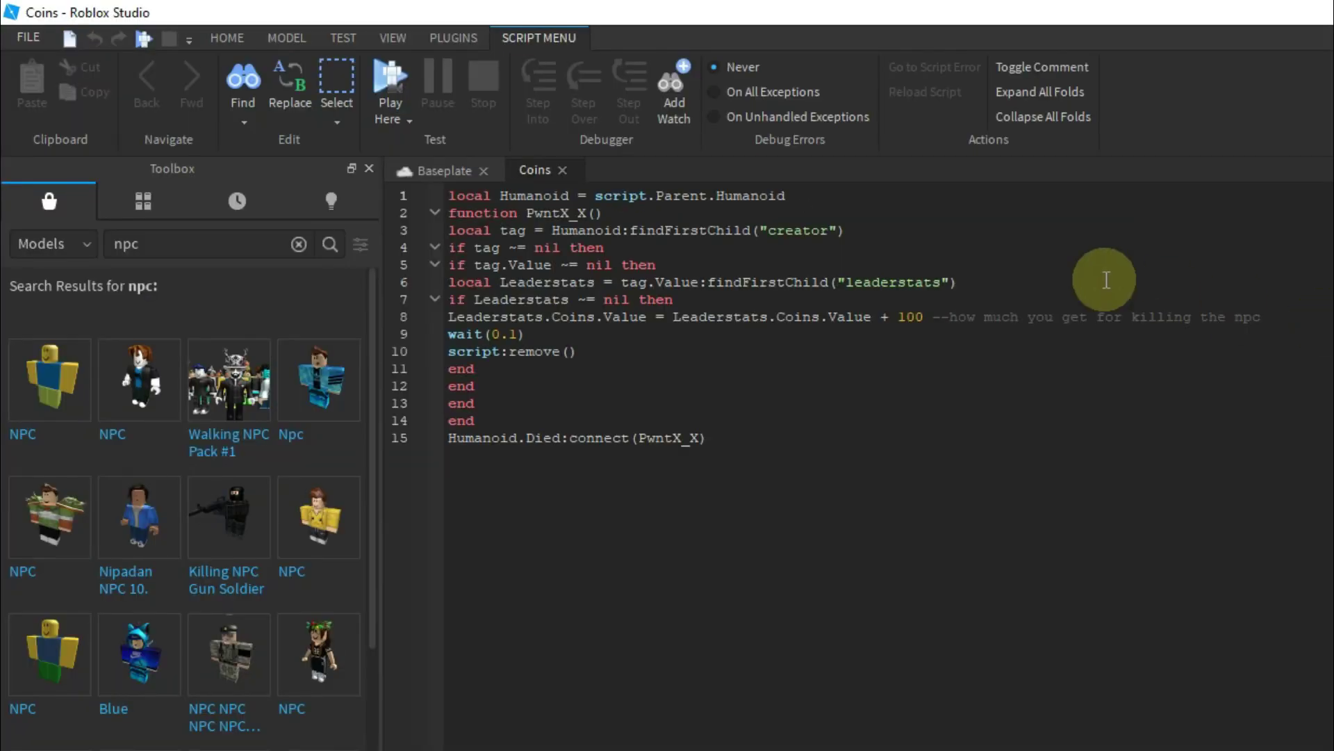
double_click(909, 316)
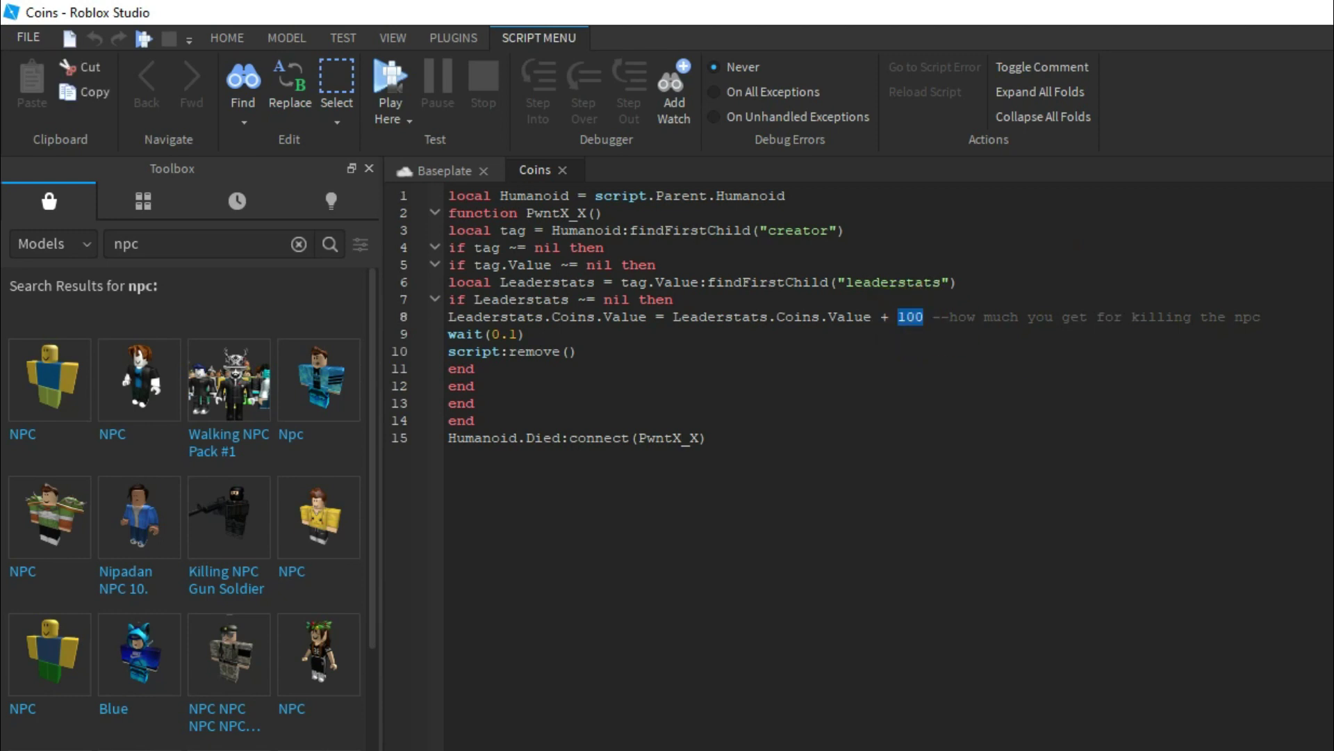
type("10")
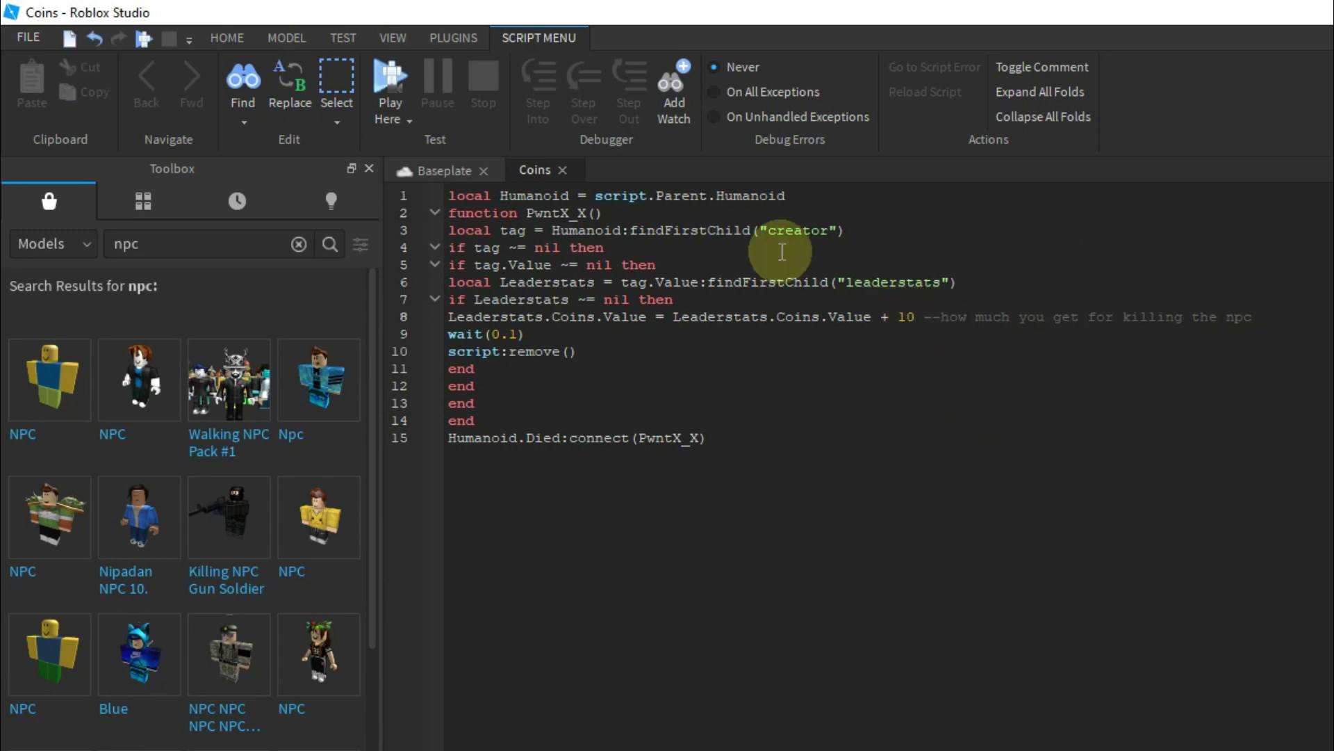
left_click(561, 170)
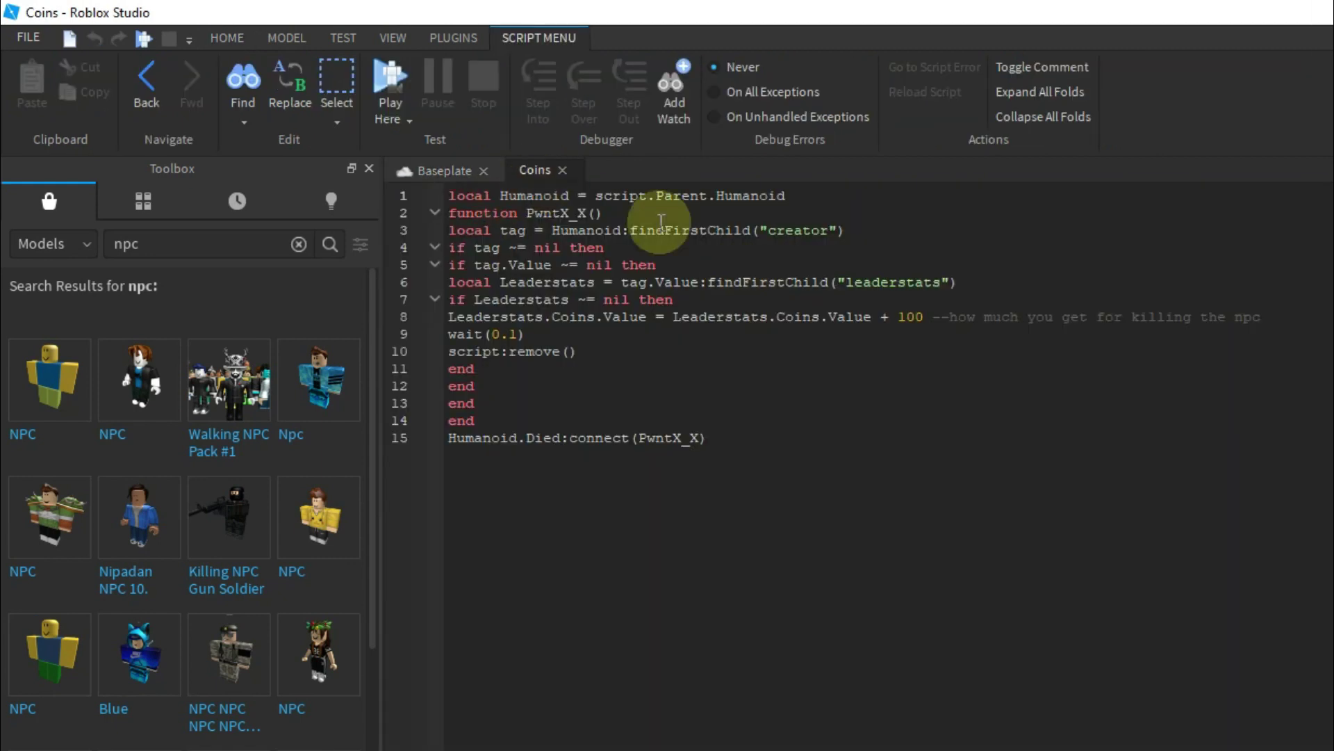
Step: Set the kill reward in the Coins scripts to 25 for Lvl 2 Noob and 45 for Lvl 3 Noob
mouse_move(927, 317)
left_mouse_down()
mouse_move(900, 311)
mouse_move(904, 321)
left_mouse_up()
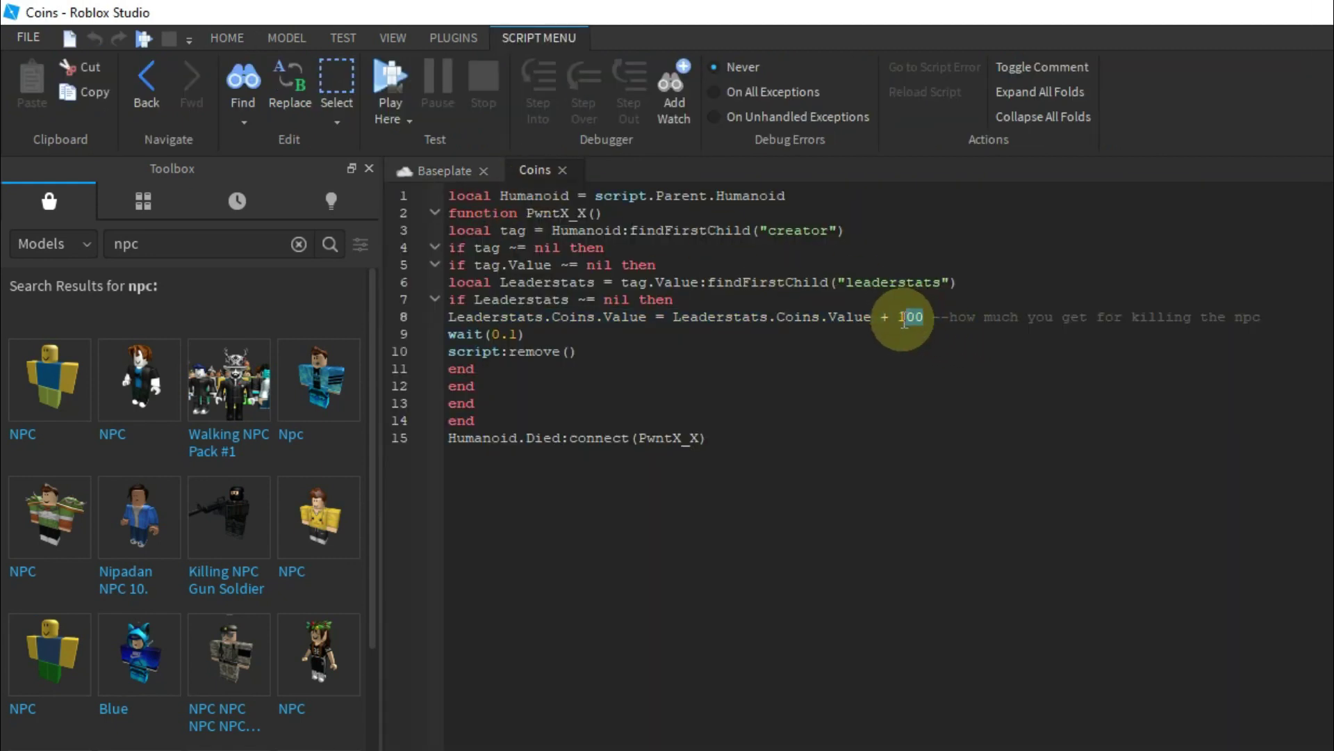
type("25")
left_click(562, 170)
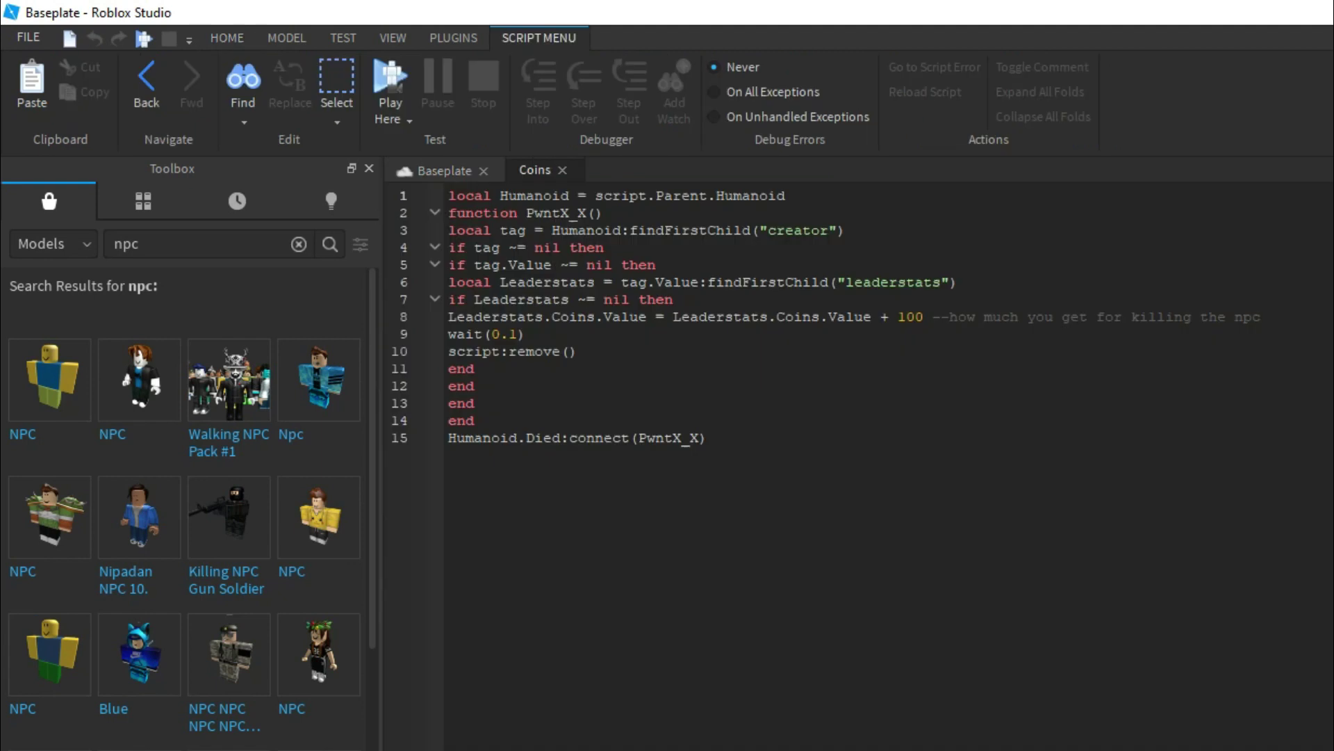
double_click(899, 317)
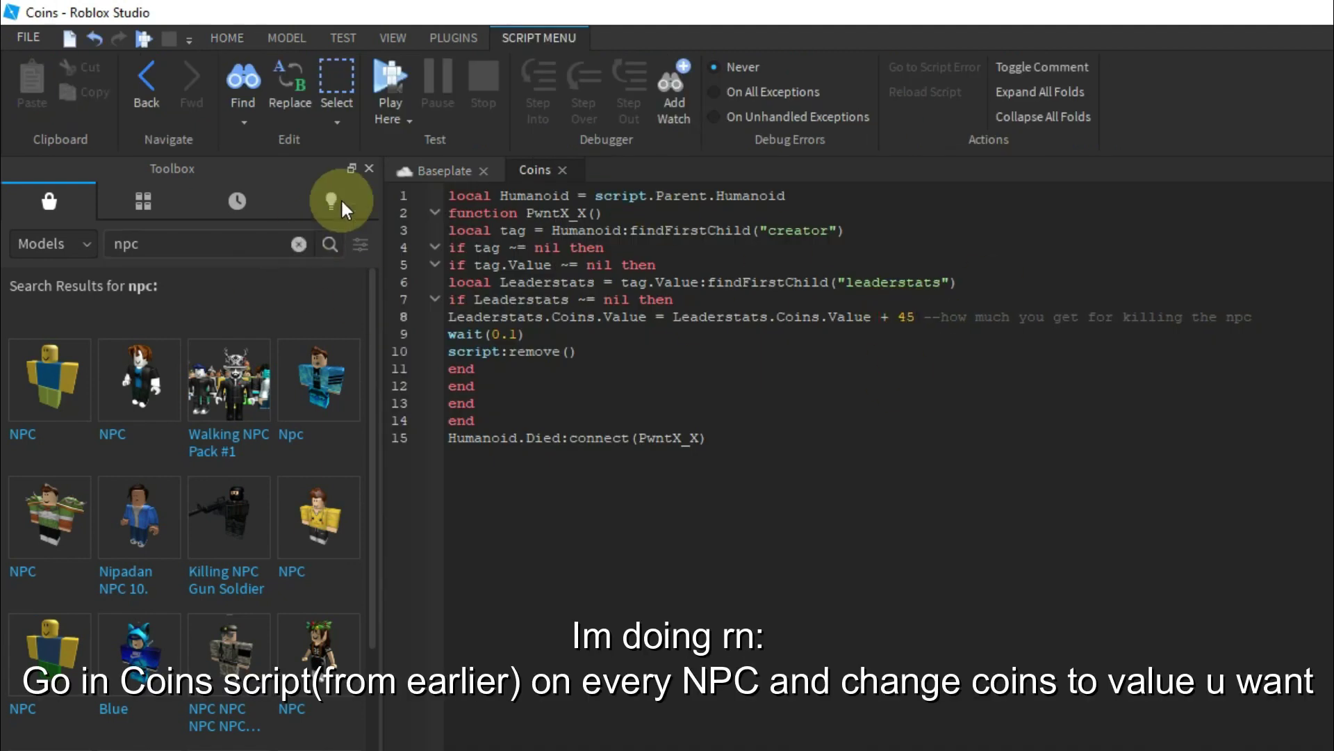
left_click(568, 169)
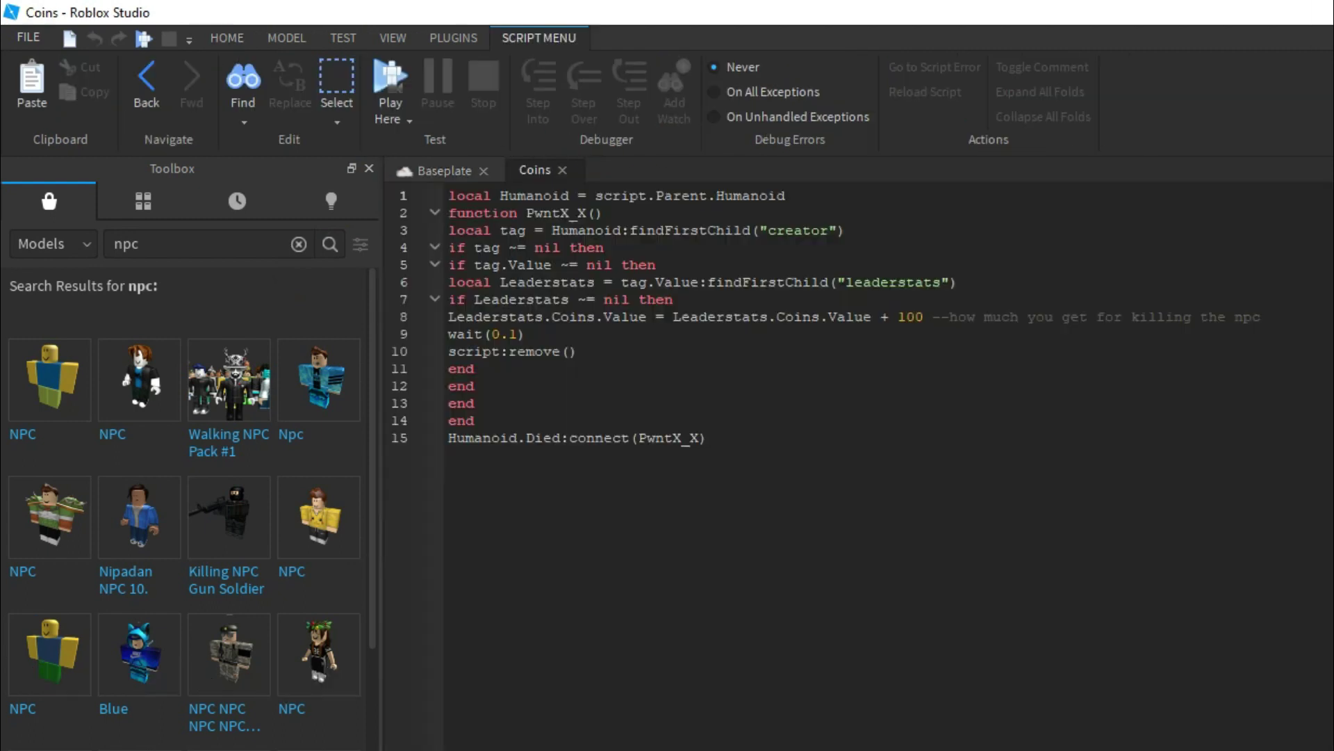
Step: Set the kill reward in Lvl 4 Noob's Coins script to 65 coins and close the script
left_click(915, 309)
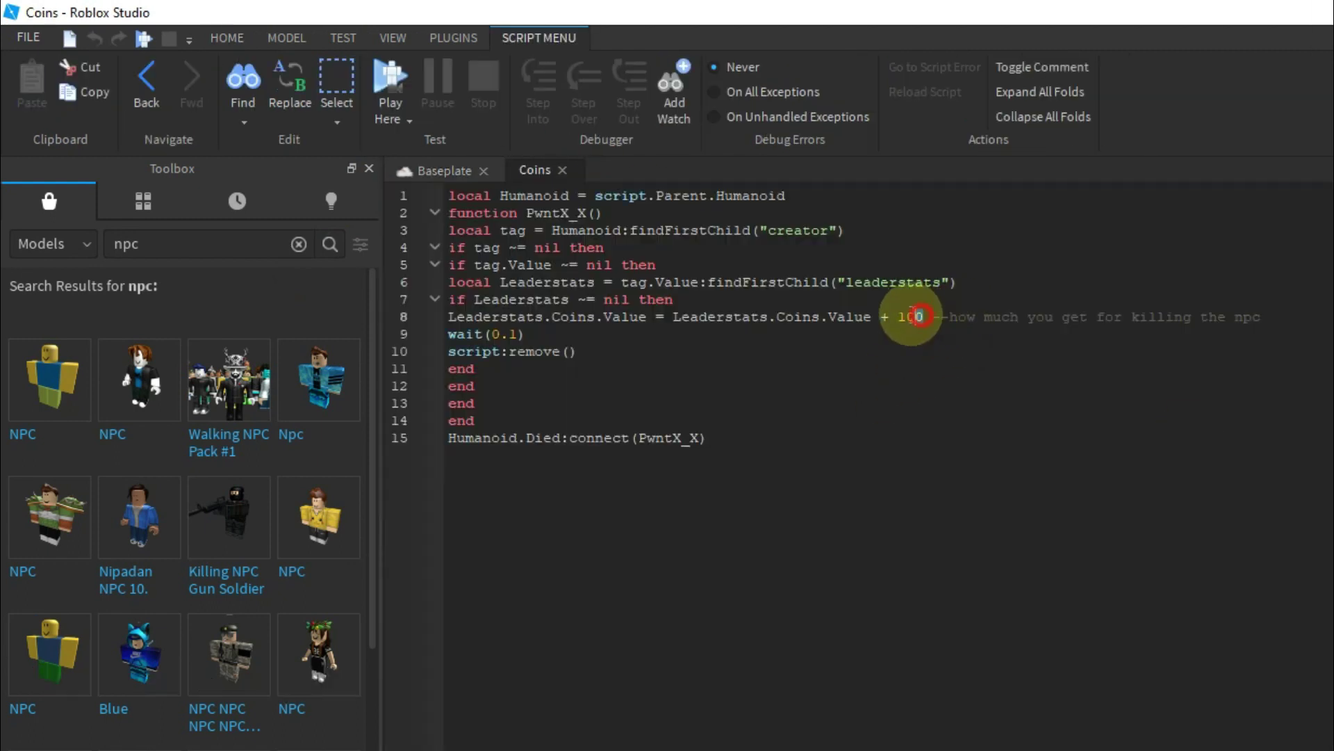
type("45")
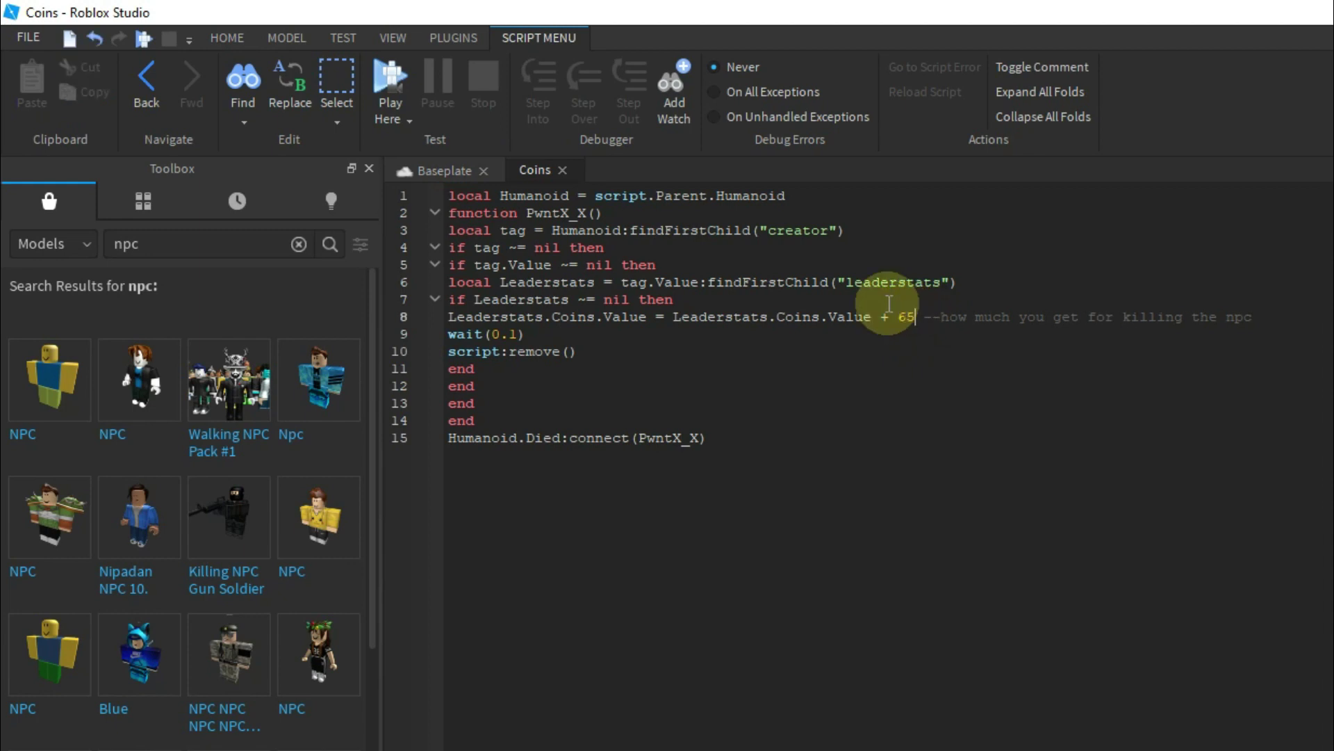
left_click(562, 170)
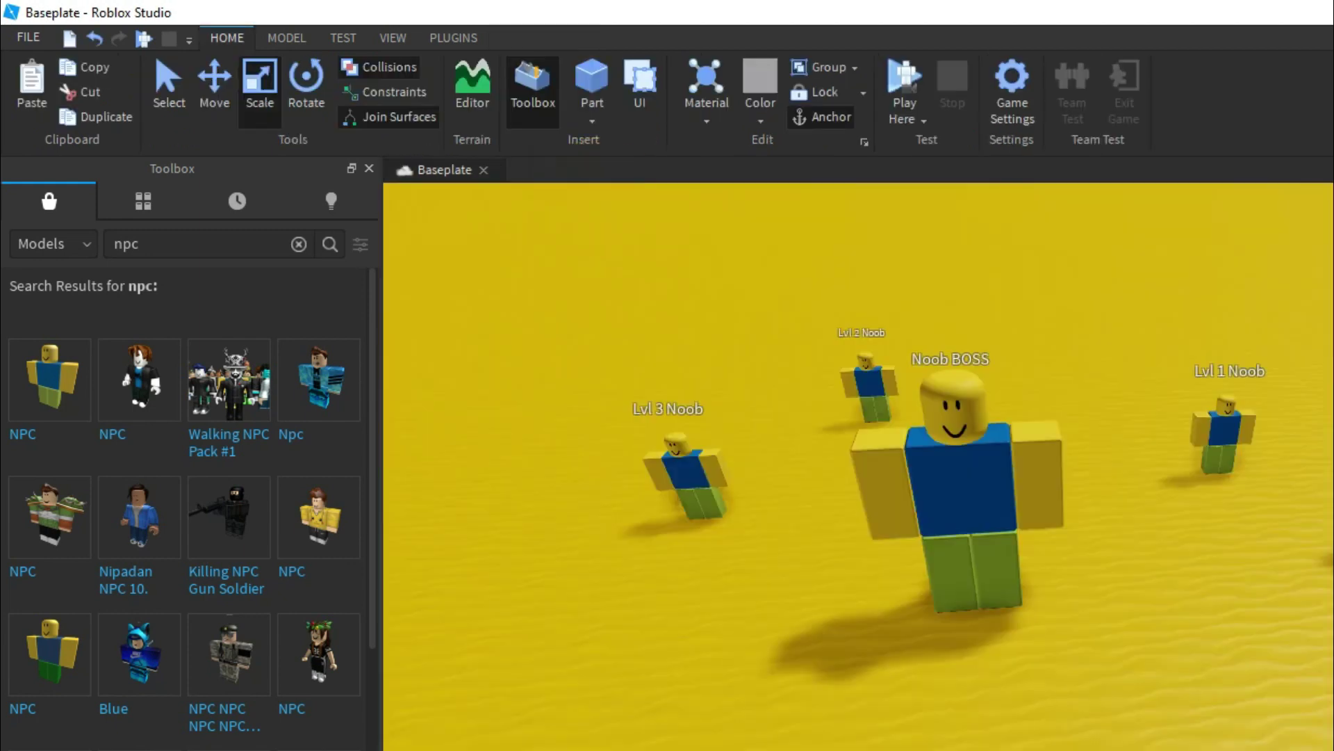
Step: Change the kill reward in Noob BOSS's Coins script and close the script
left_click(962, 487)
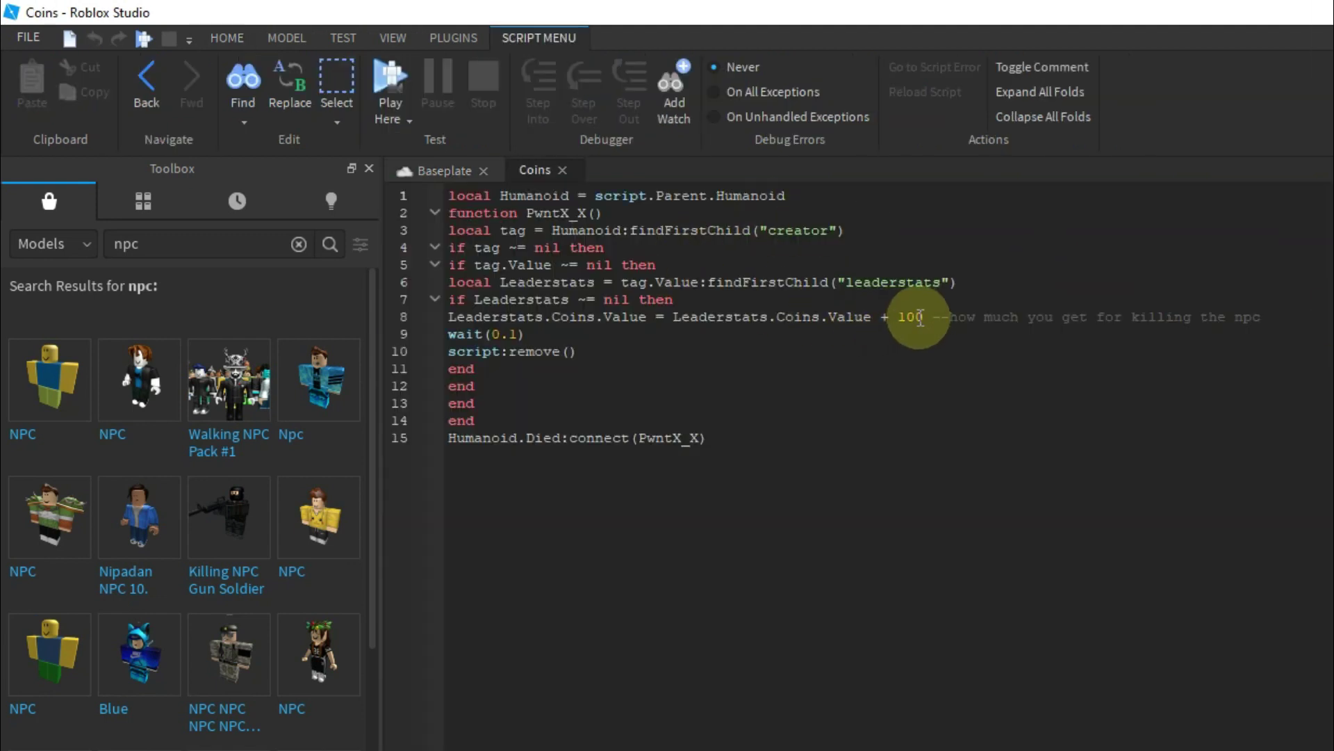
left_click_drag(923, 317, 907, 317)
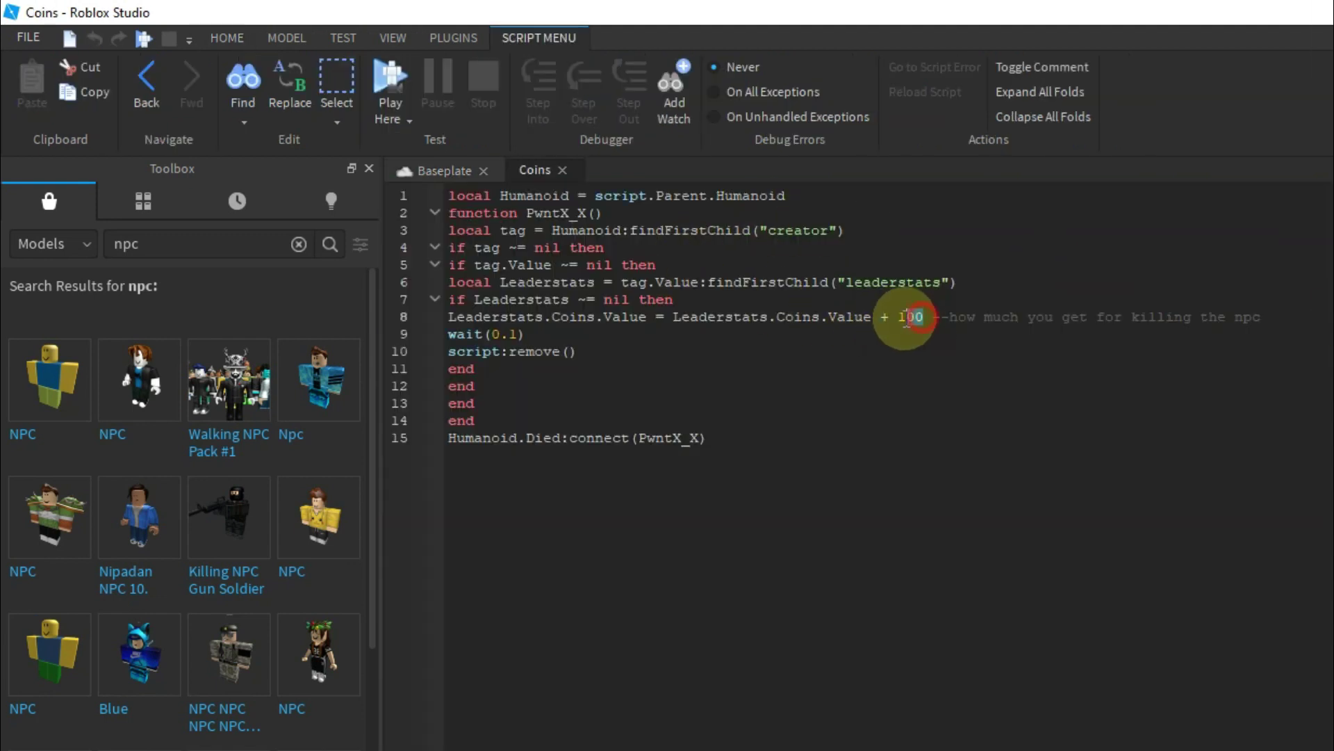
left_click(563, 170)
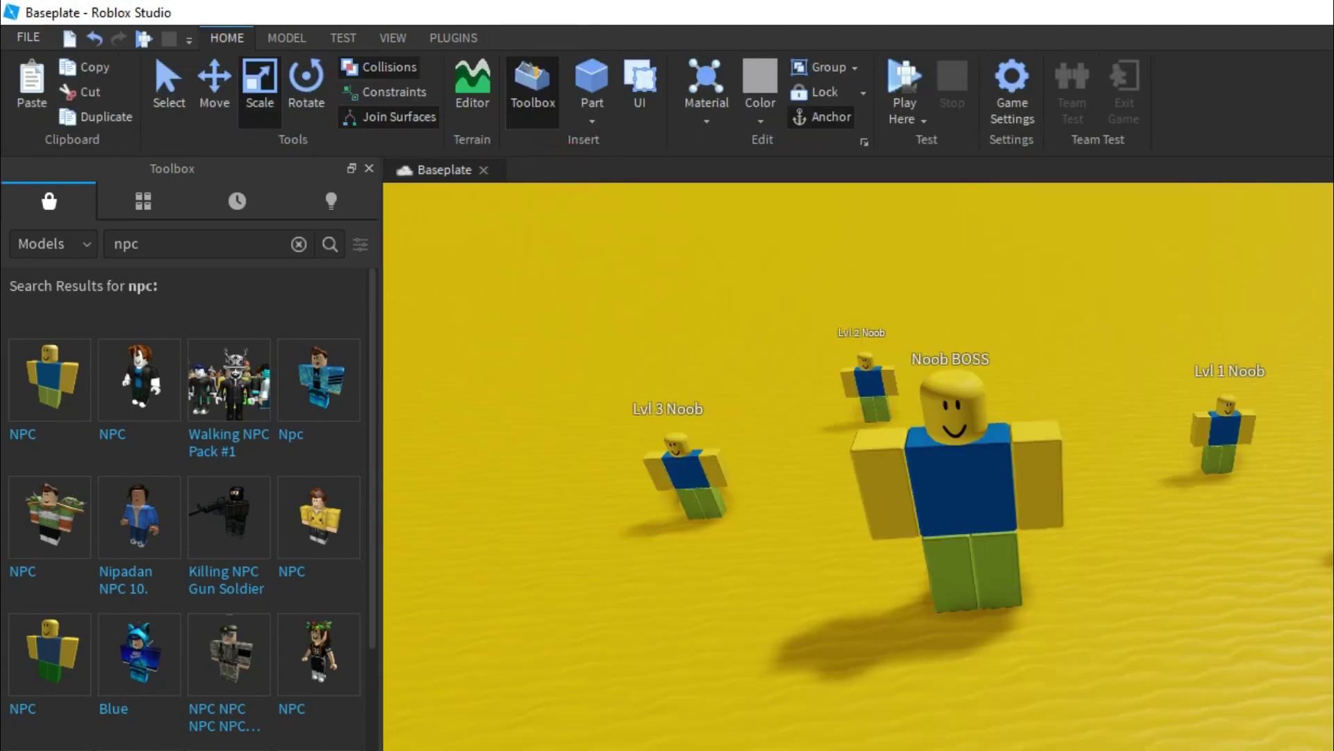
Step: Start a playtest from a view in front of the noobs and walk the character toward them
scroll(1019, 492, "down", 2)
right_click_drag(1328, 544, 978, 118)
scroll(1129, 378, "up", 2)
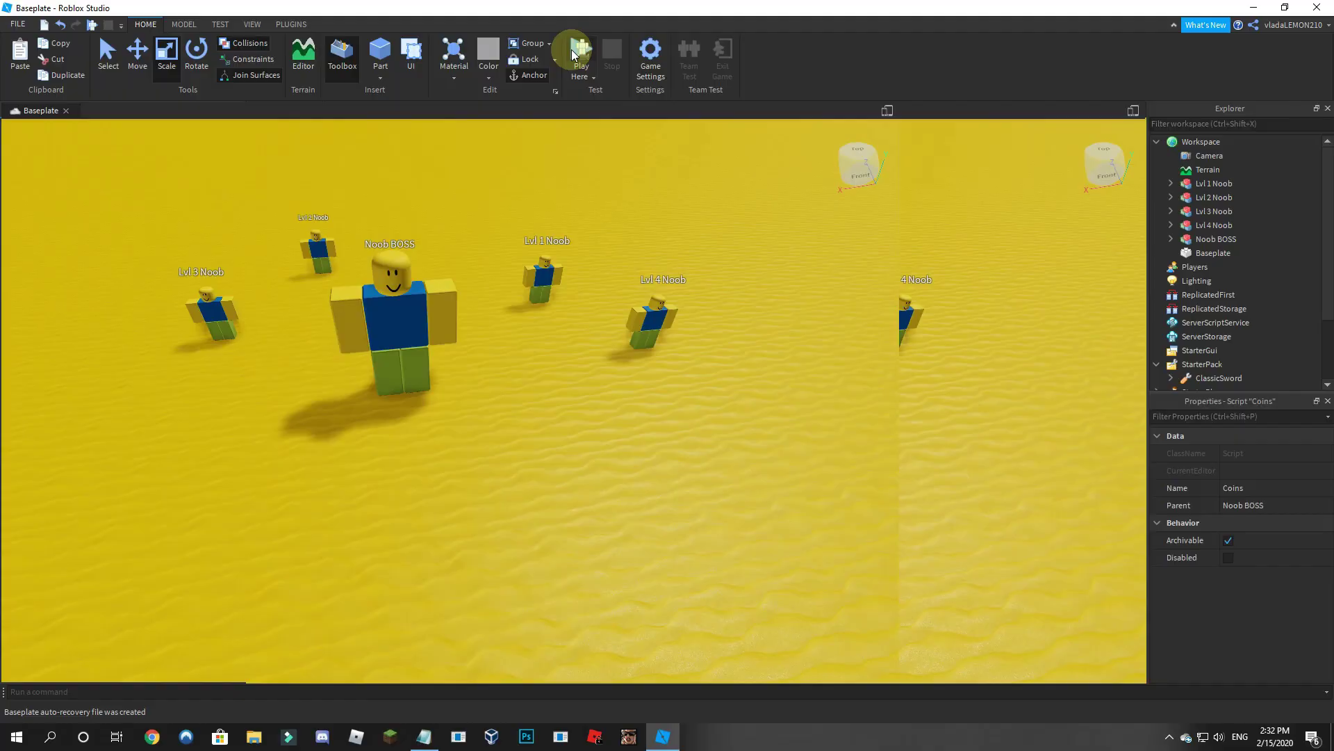
left_click(574, 54)
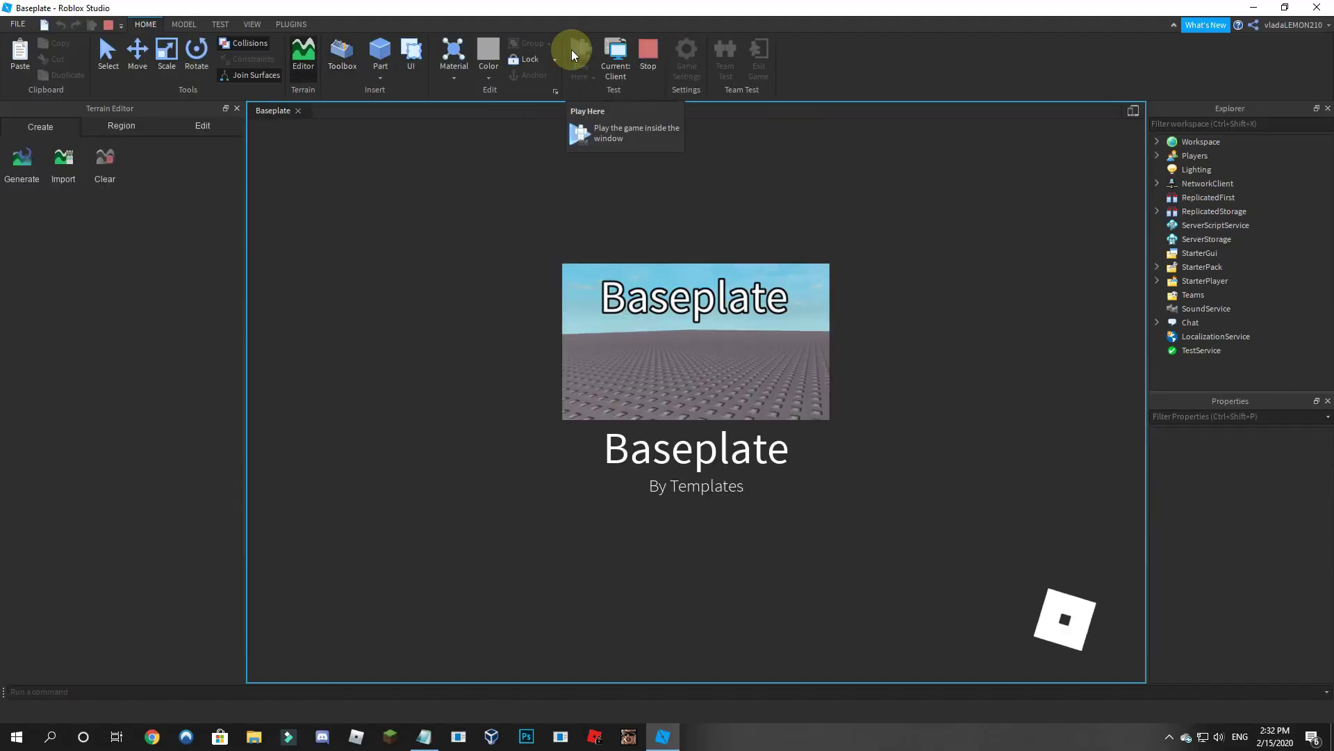
key("w")
key("d")
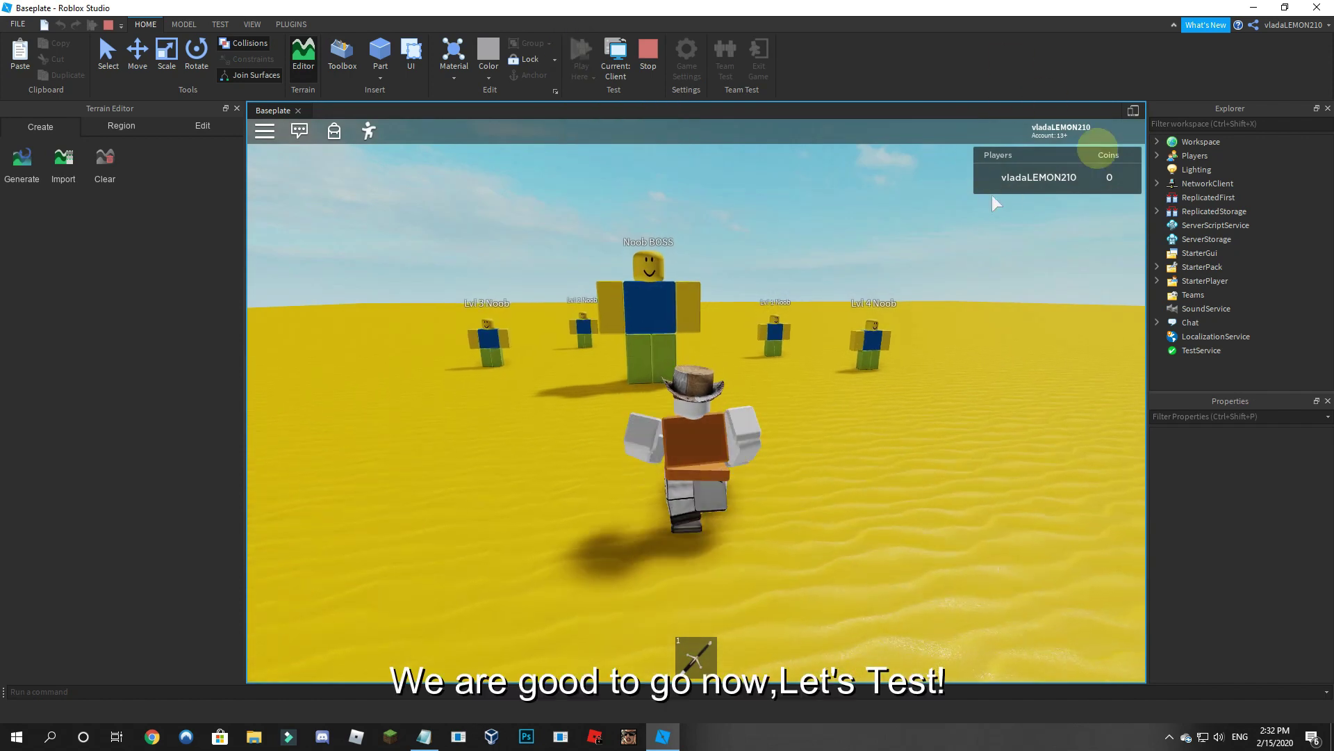
Step: Equip the sword, attack Lvl 1 Noob until it dies to test the coin reward and respawn, and put the sword away
key("w")
right_click_drag(643, 486, 643, 486)
key("1")
left_click(708, 388)
key("w")
left_click(706, 389)
right_click_drag(707, 388, 706, 389)
left_click(706, 390)
key("w")
key("1")
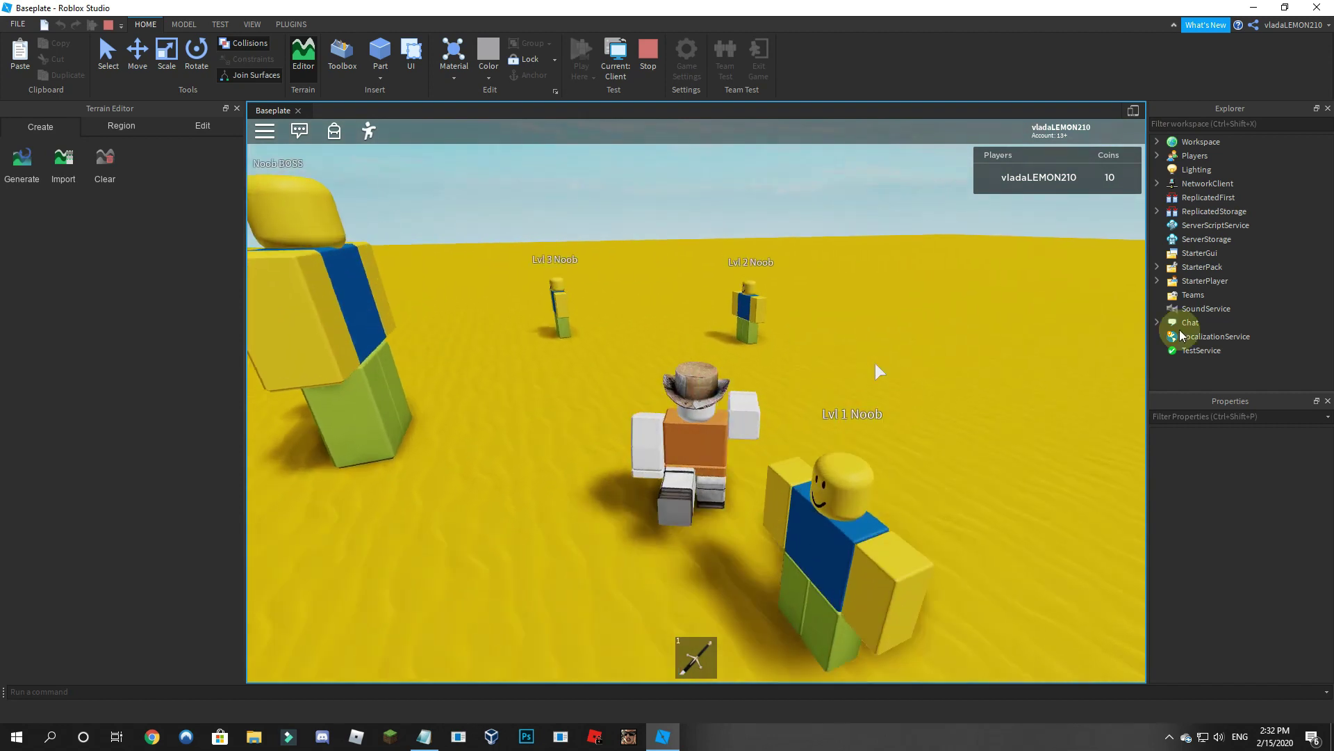
Step: Walk the character to Lvl 2 Noob, equip the sword and attack the noob until it dies to test the coin reward
key("w")
key("1")
right_click_drag(858, 258, 858, 257)
left_click(855, 257)
left_click(856, 256)
left_click(846, 258)
key("a")
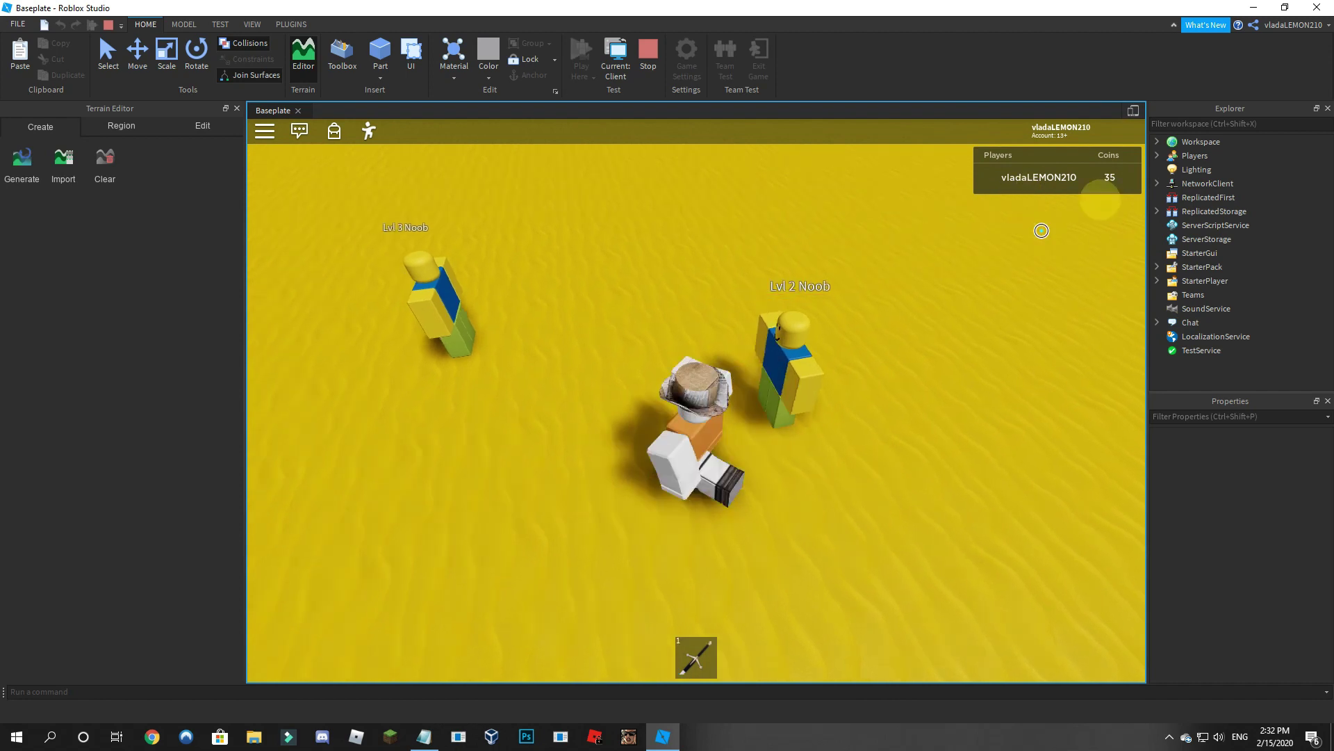
Step: Attack another noob with the sword to test its coin reward, put the sword away and stop the playtest
key("w")
left_click(695, 270)
mouse_move(695, 271)
right_mouse_down()
mouse_move(673, 270)
mouse_move(738, 286)
mouse_move(668, 256)
right_mouse_up()
key("a")
key("d")
left_click(674, 270)
key("s")
key("1")
left_click(648, 50)
Step: Open SwordScript inside StarterPack's ClassicSword and set BaseDamage to 999
right_click_drag(788, 267, 751, 288)
scroll(736, 292, "down", 3)
scroll(750, 289, "up", 5)
scroll(764, 310, "down", 5)
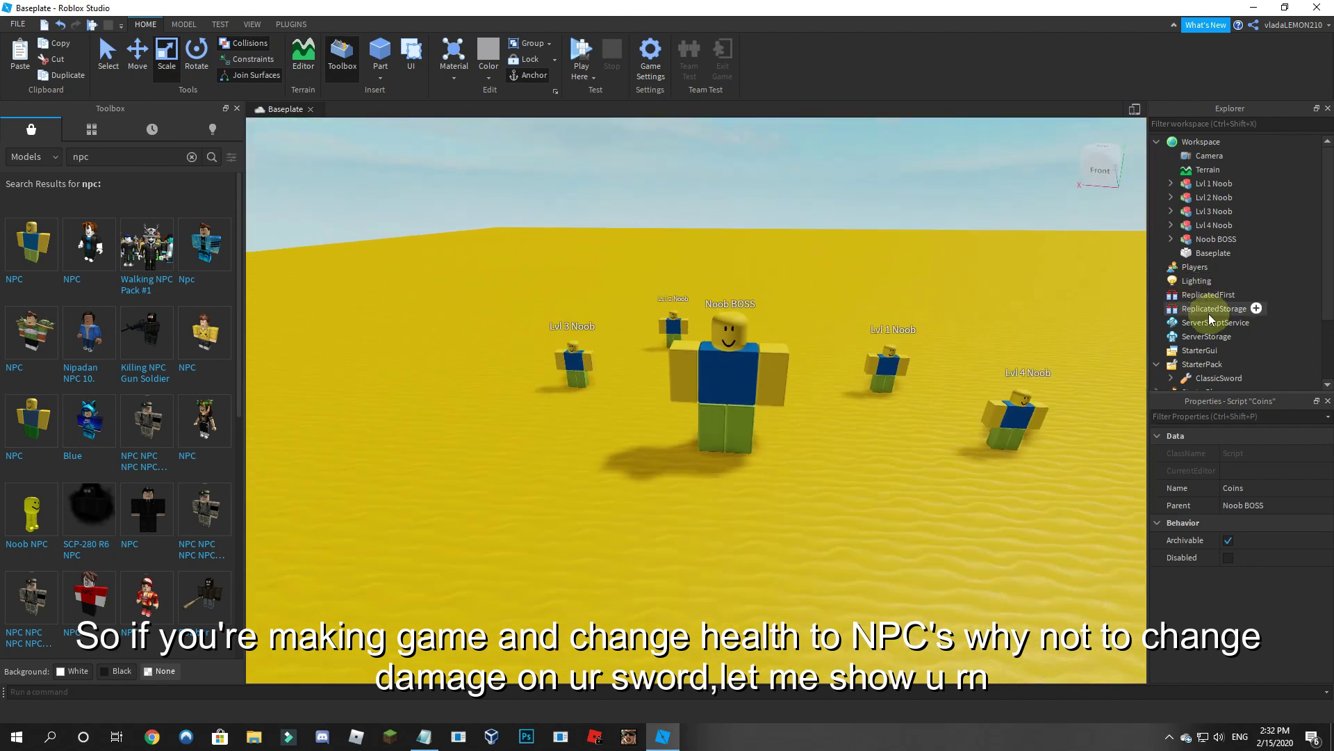
scroll(1210, 320, "down", 1)
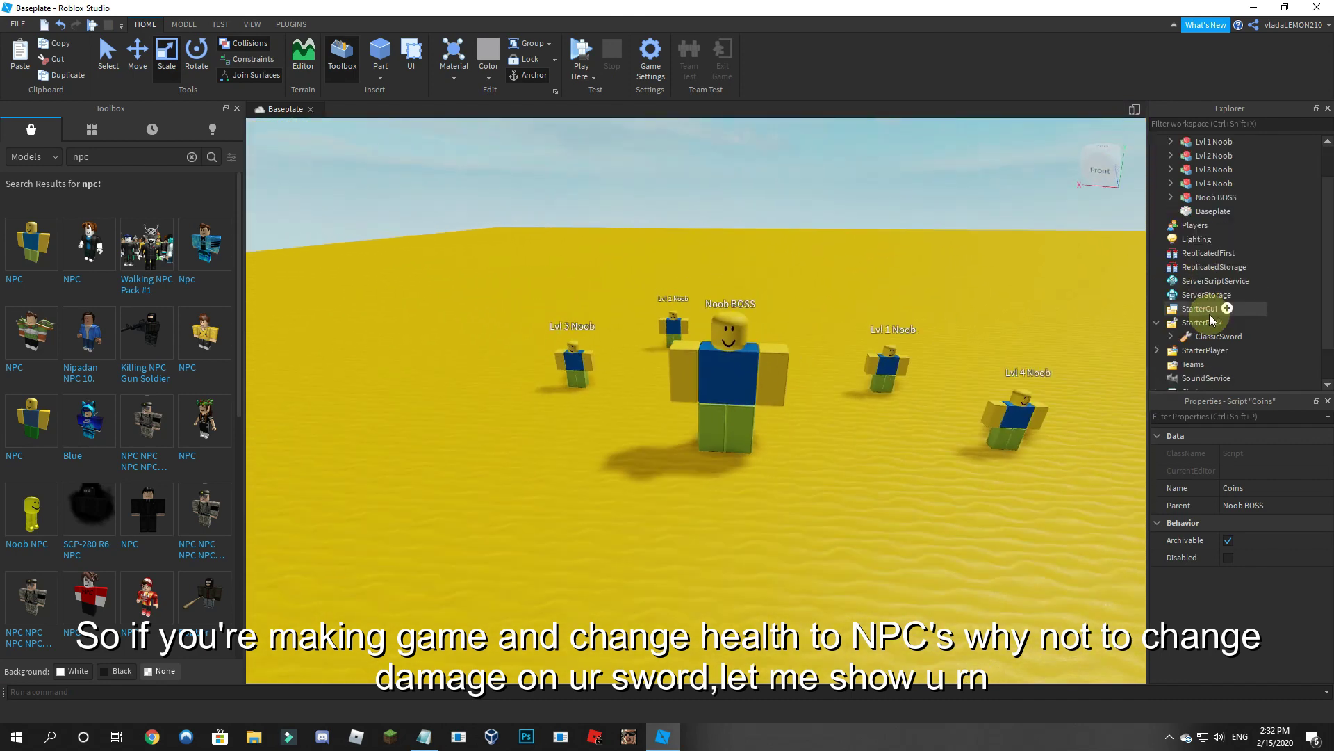
left_click(1171, 335)
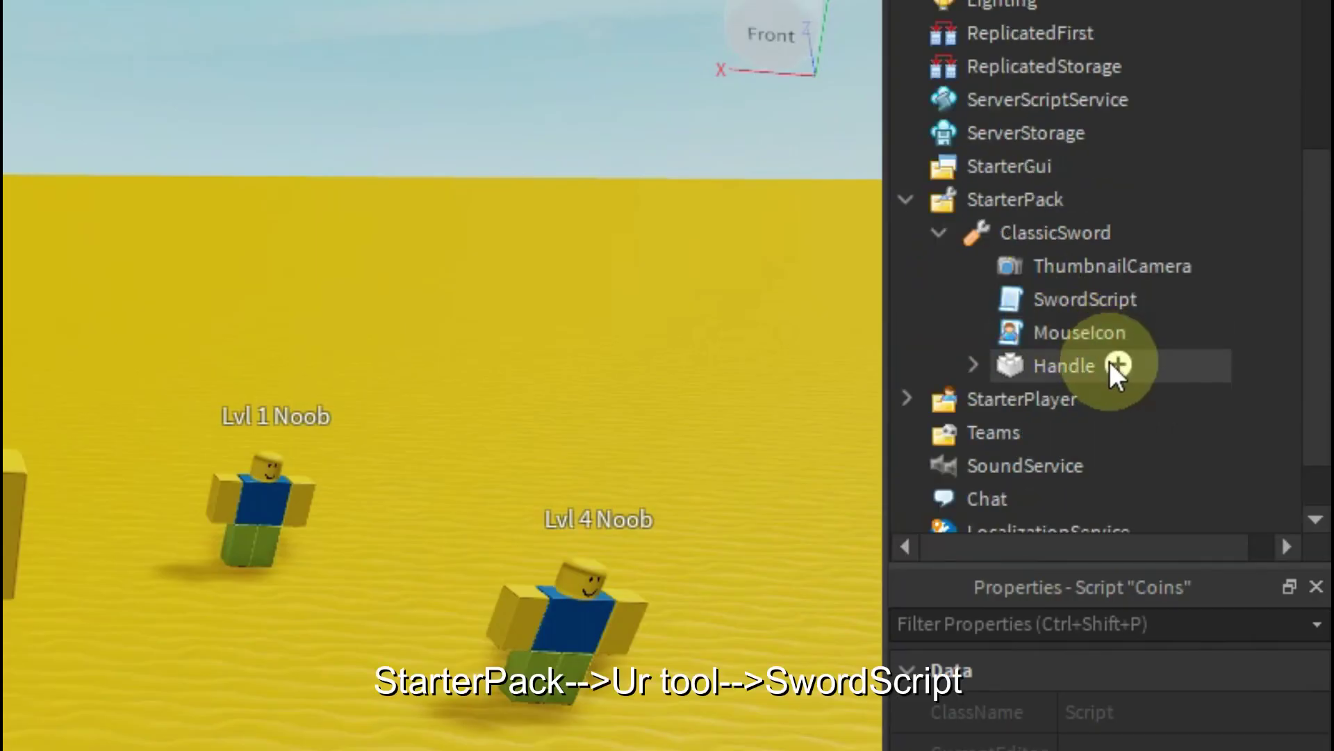
left_click(1042, 365)
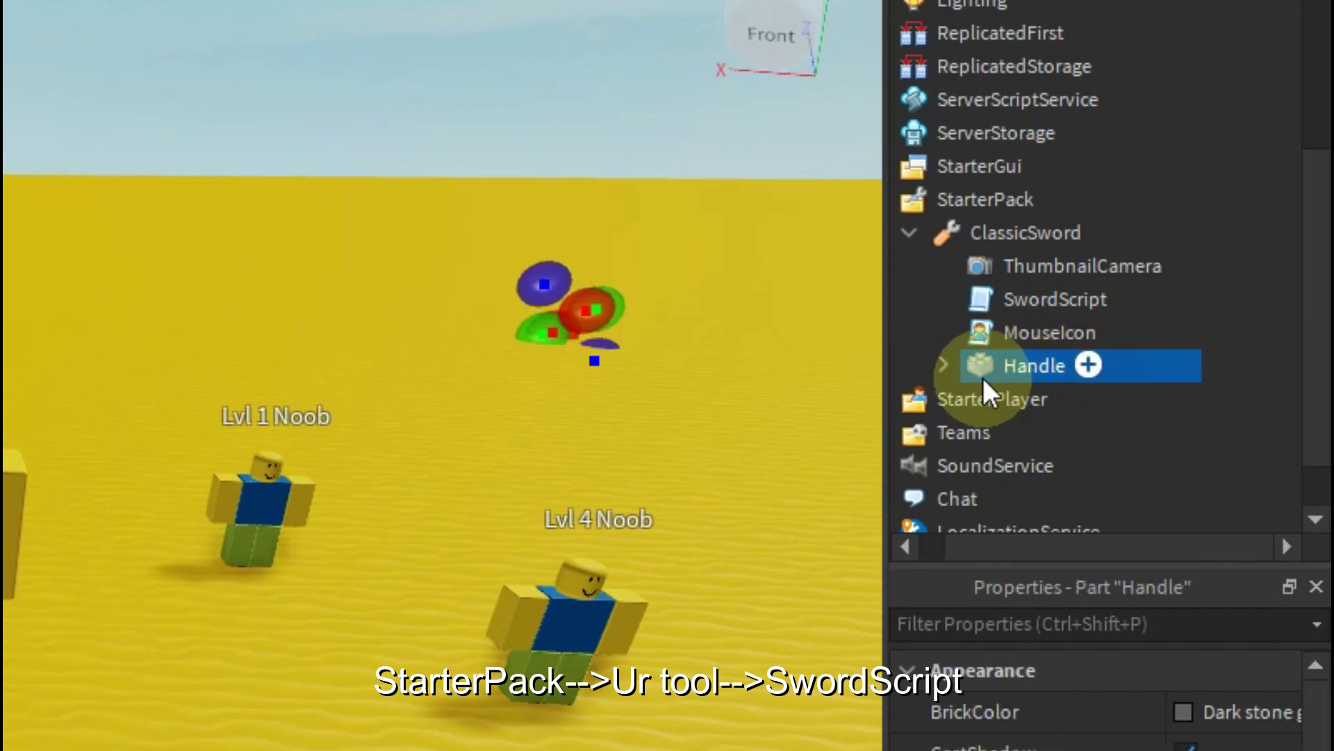
left_click(948, 365)
left_click(945, 365)
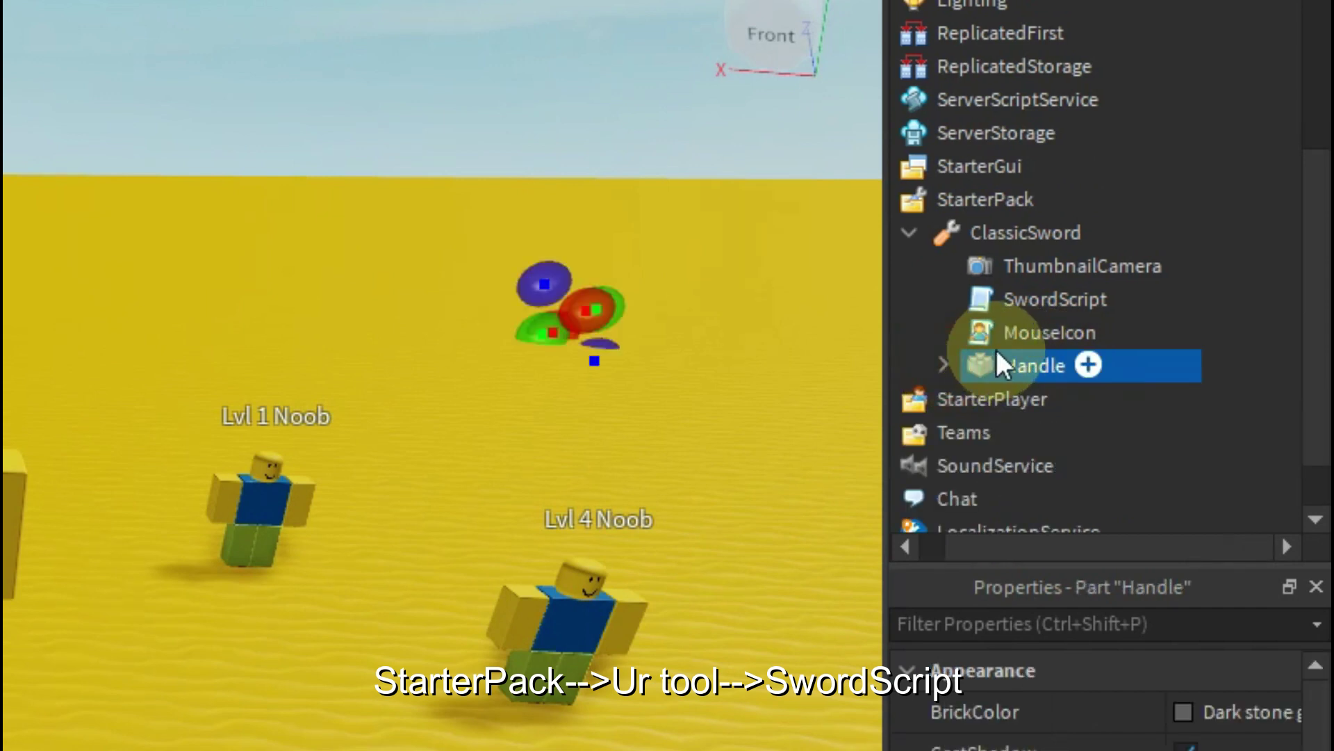
double_click(1010, 299)
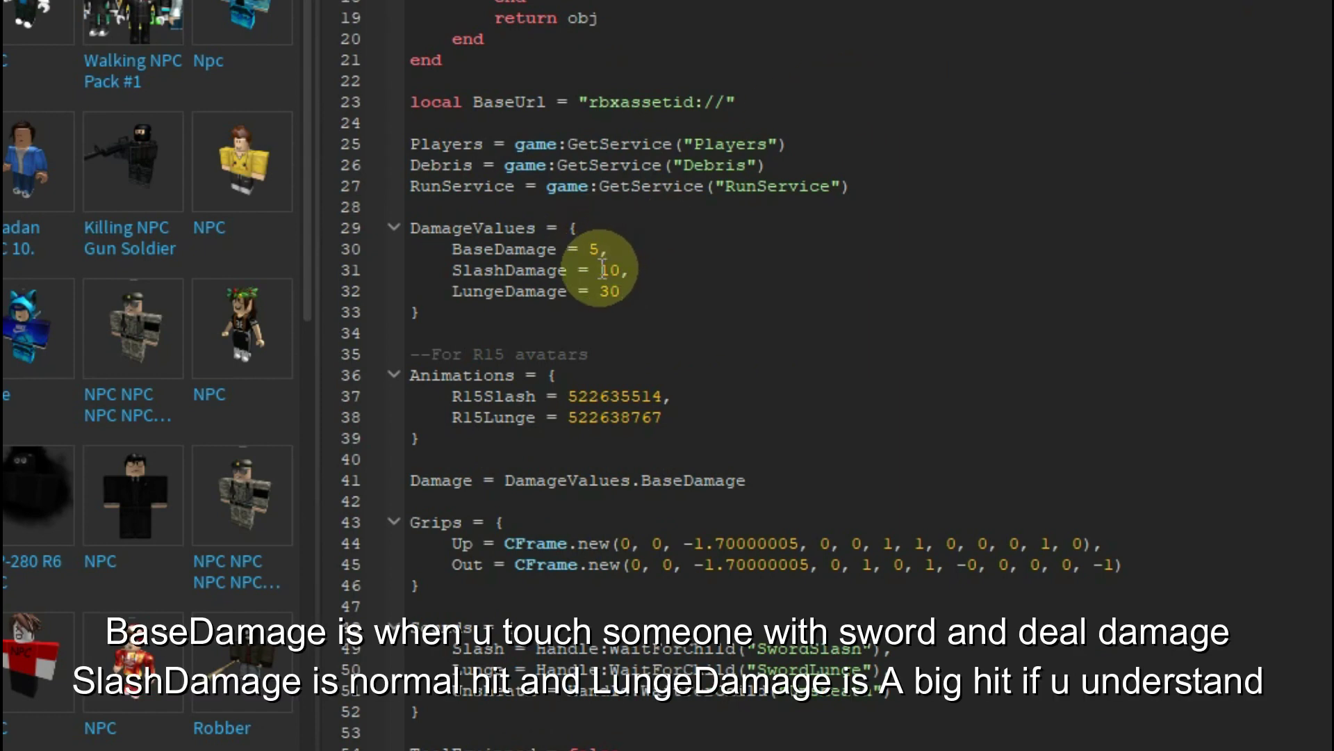
double_click(593, 248)
type("999")
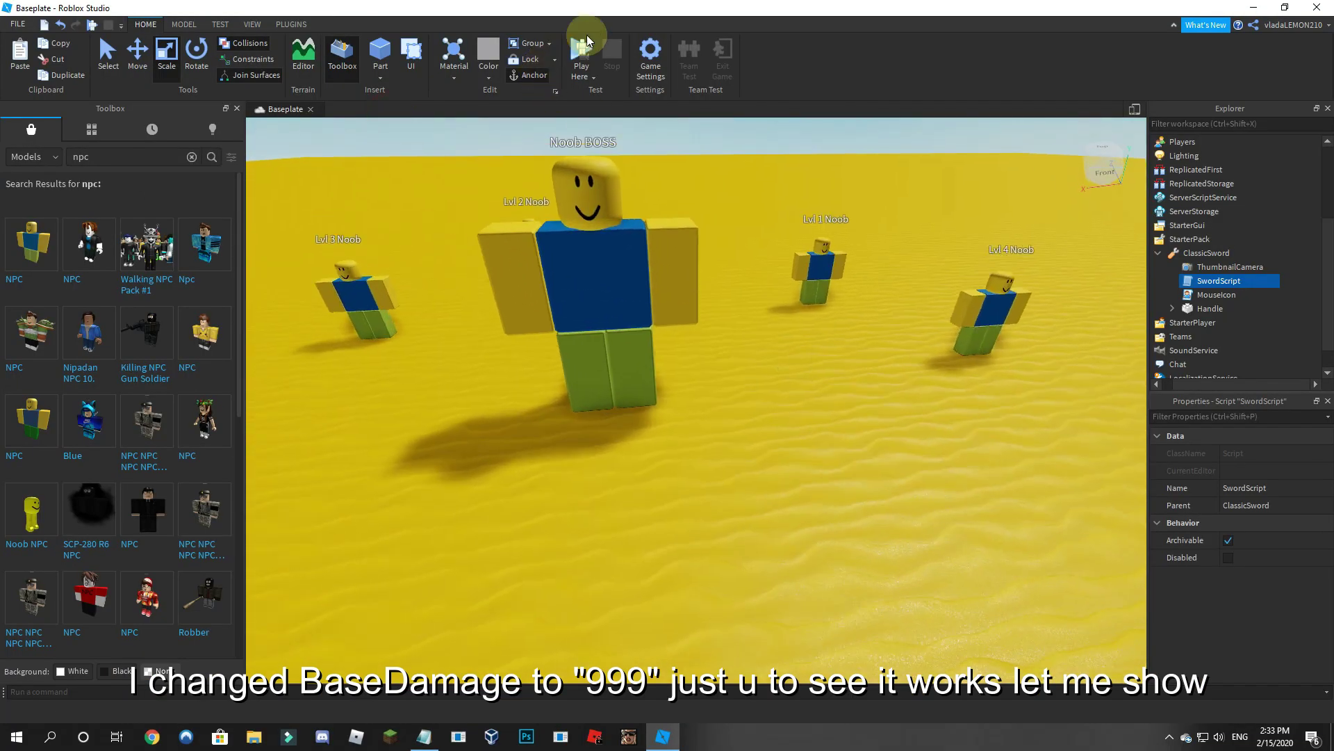
Step: Playtest the sword's touch damage on Noob BOSS and the levelled noobs, and end the playtest
left_click(579, 55)
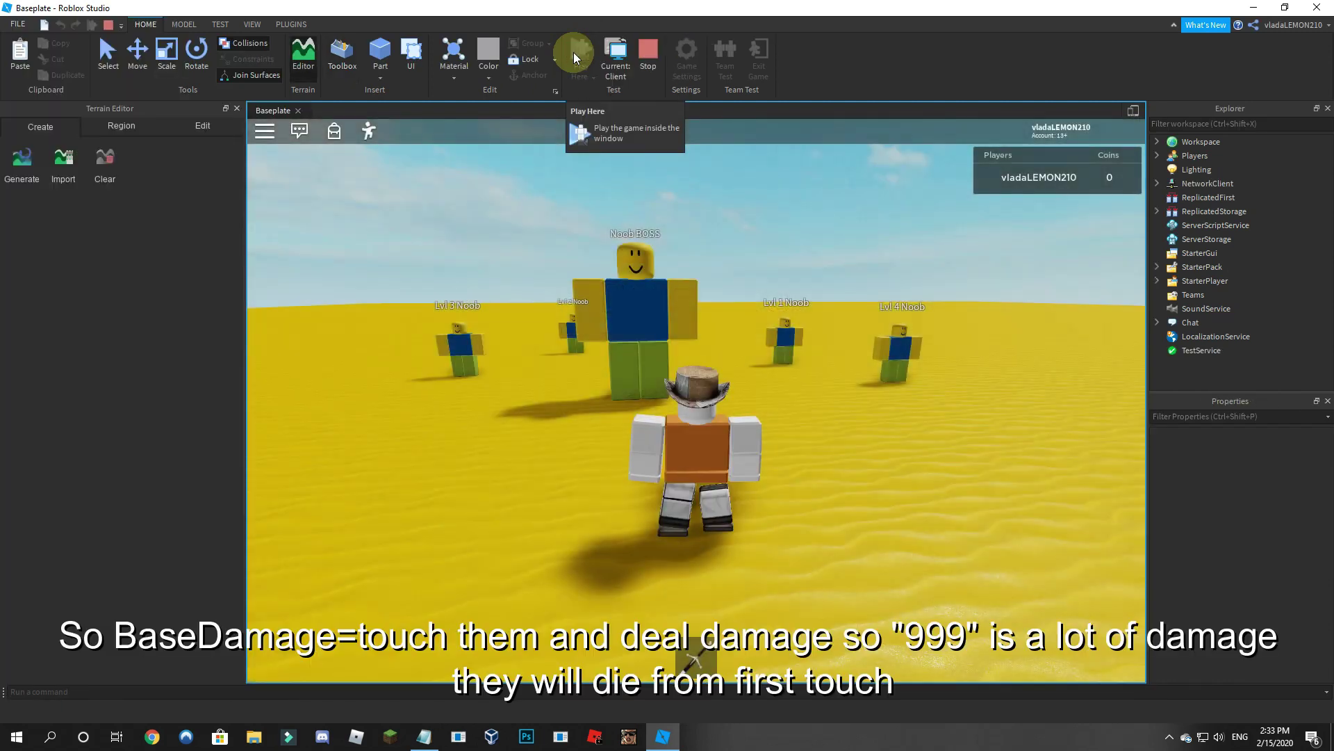
key("w")
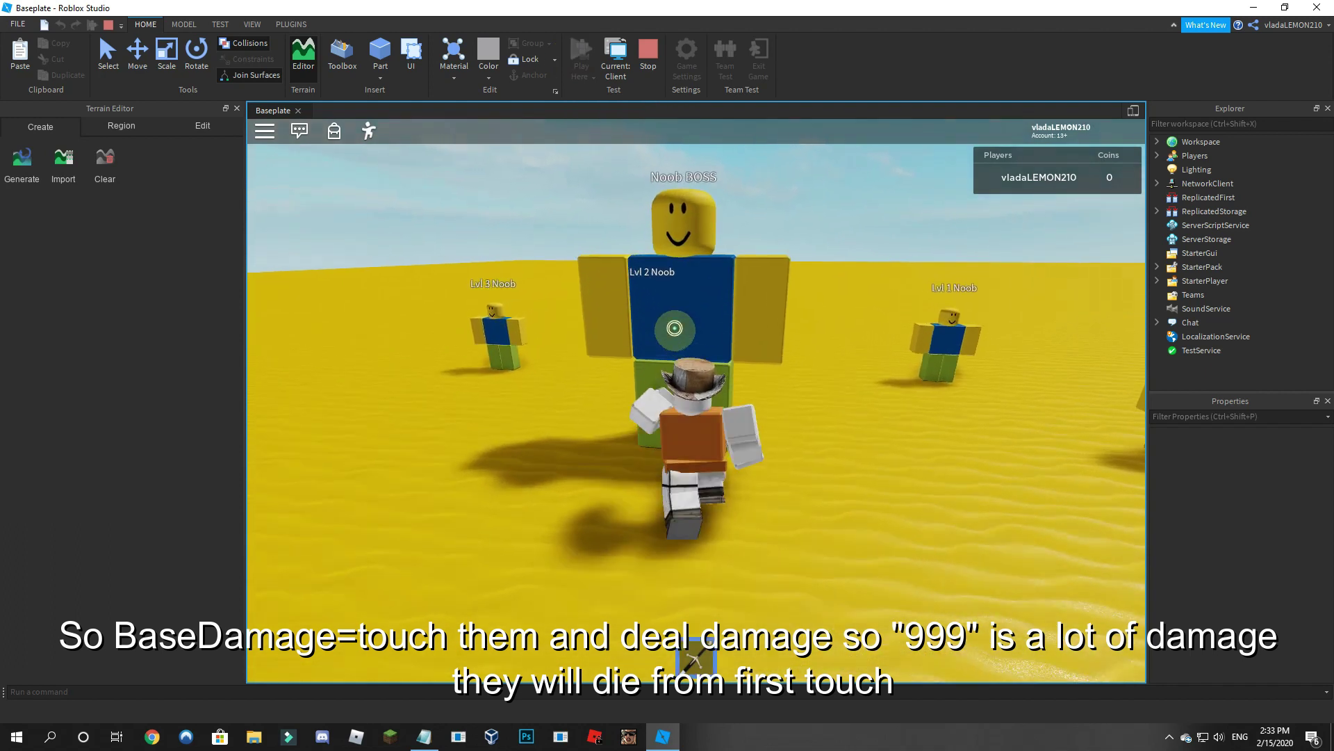
key("s")
key("w")
key("space")
right_click_drag(675, 328, 701, 354)
key("w")
key("a")
key("w")
key("d")
key("a")
left_click(703, 355)
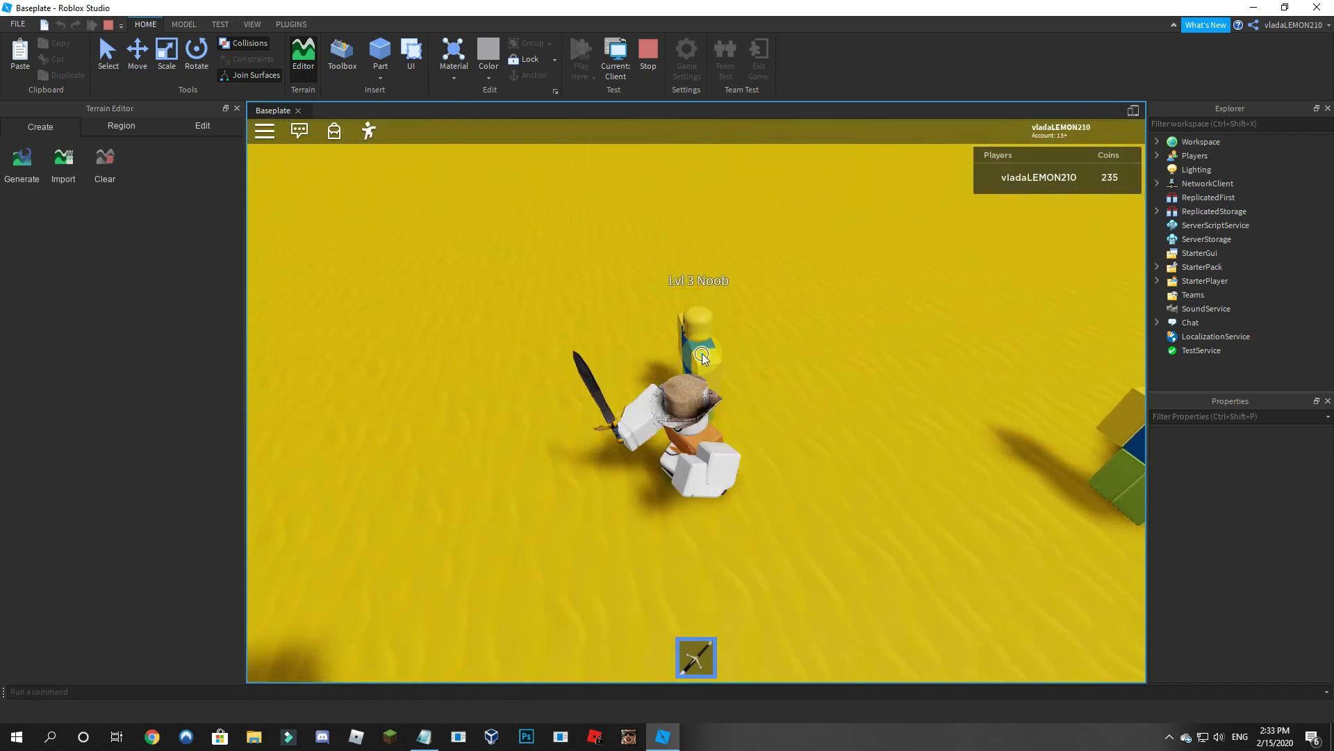
key("s")
key("1")
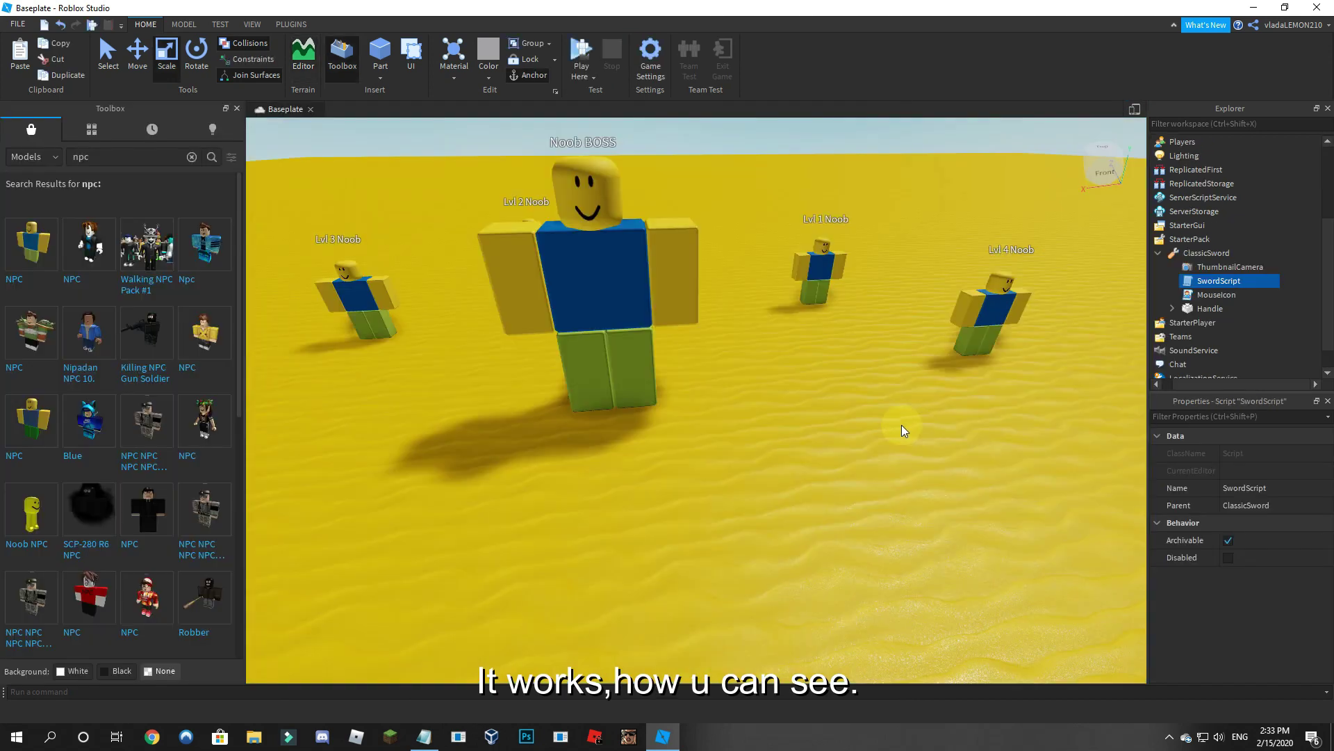
Step: Reopen ClassicSword's SwordScript and set BaseDamage to 5
left_click(1217, 282)
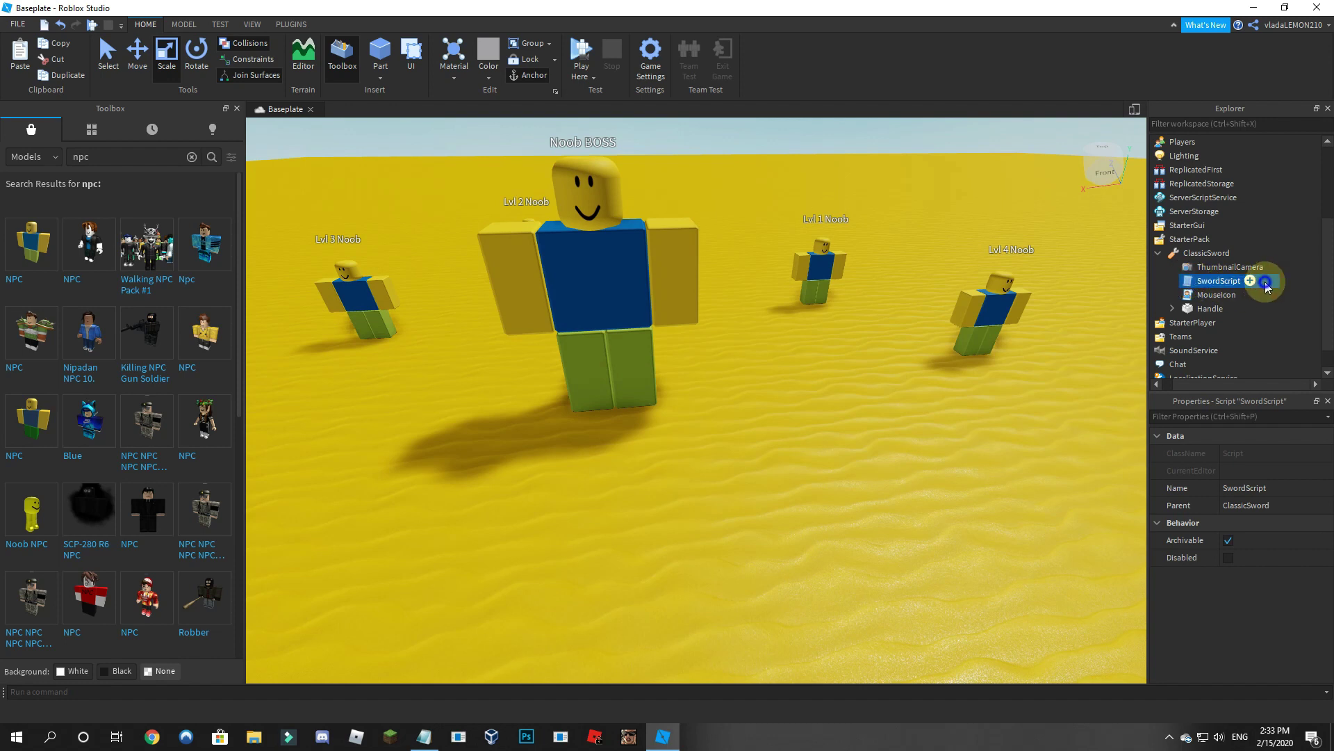
right_click(1267, 288)
left_click(1219, 292)
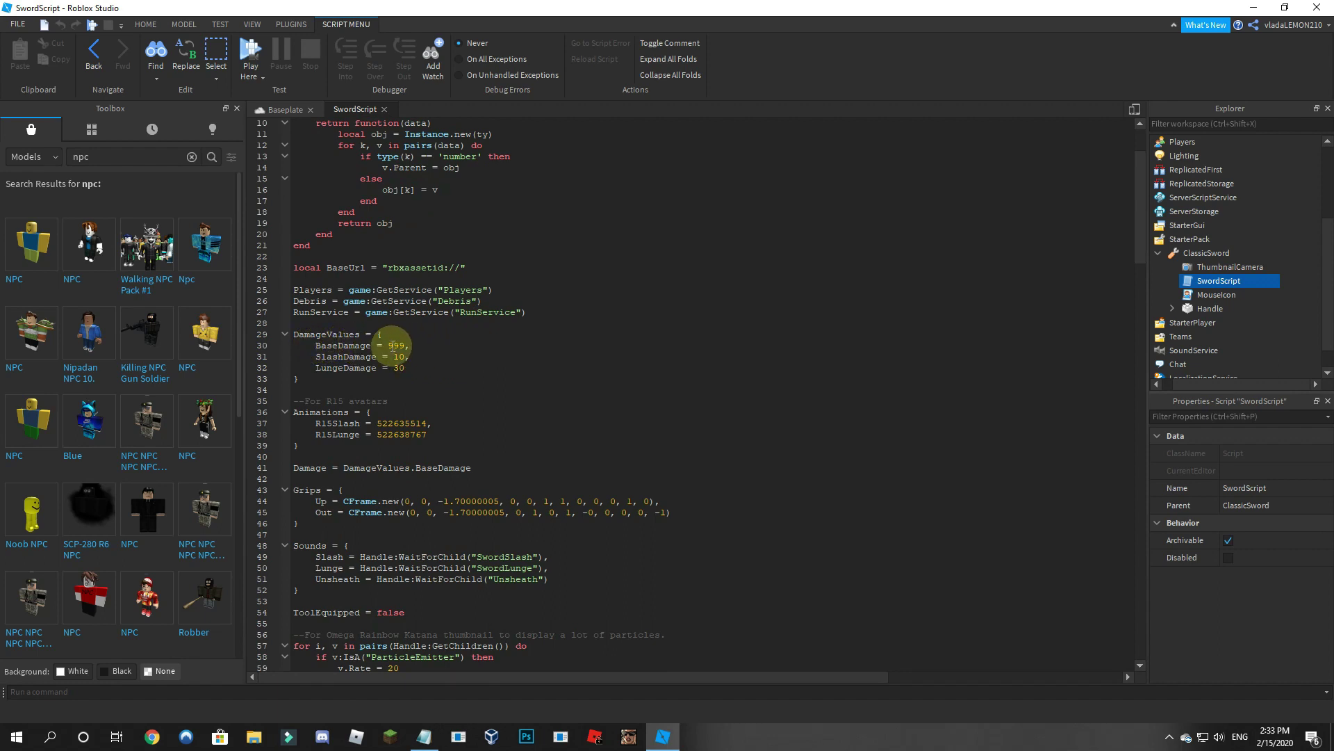
left_click(389, 345)
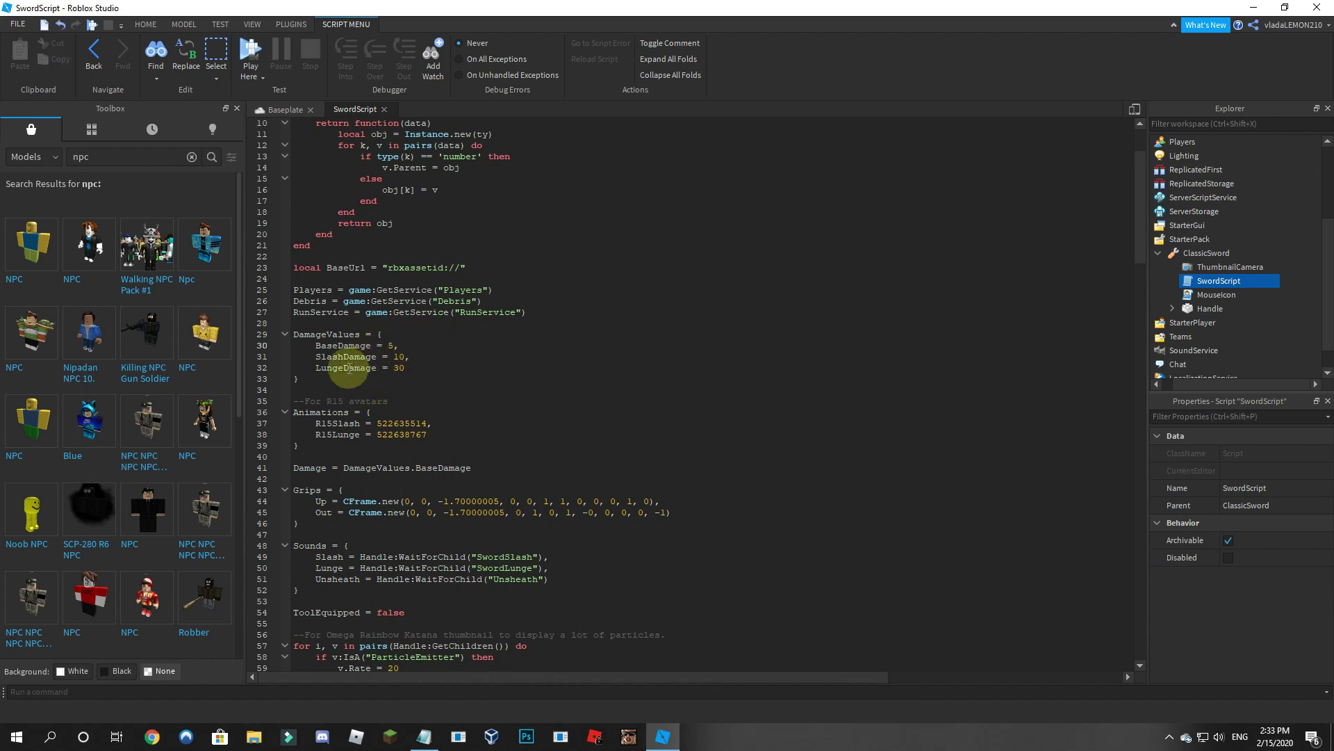
Step: Examine the SlashDamage and LungeDamage values in SwordScript and close the script
left_click_drag(313, 356, 363, 359)
left_click(398, 356)
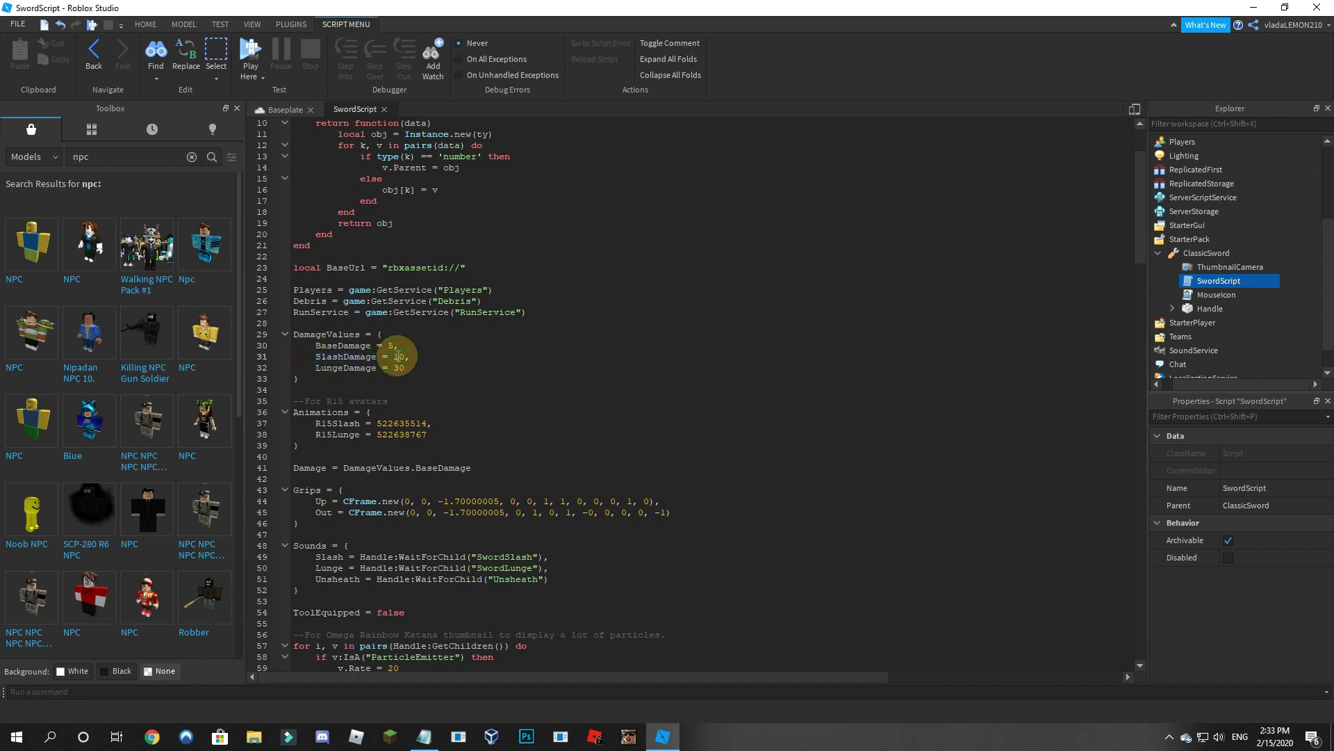
double_click(396, 357)
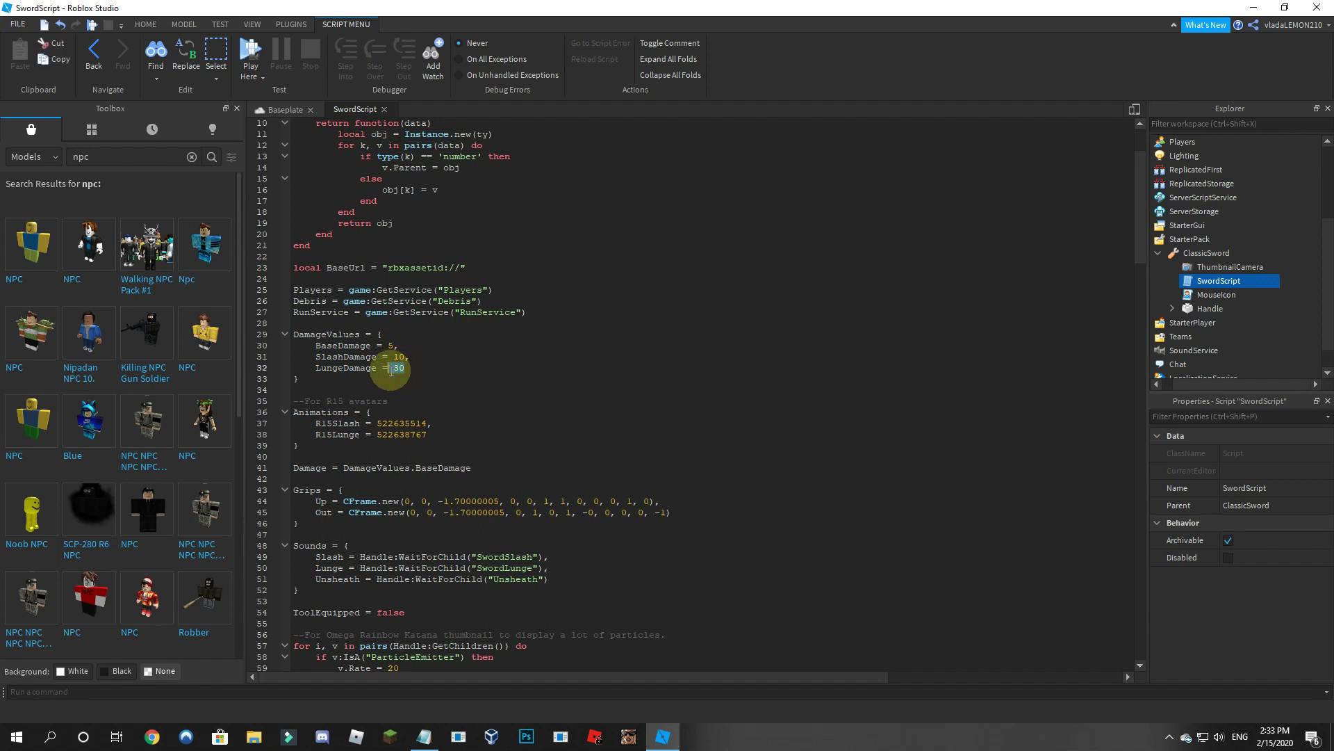
left_click(399, 356)
scroll(430, 378, "down", 2)
scroll(542, 405, "down", 3)
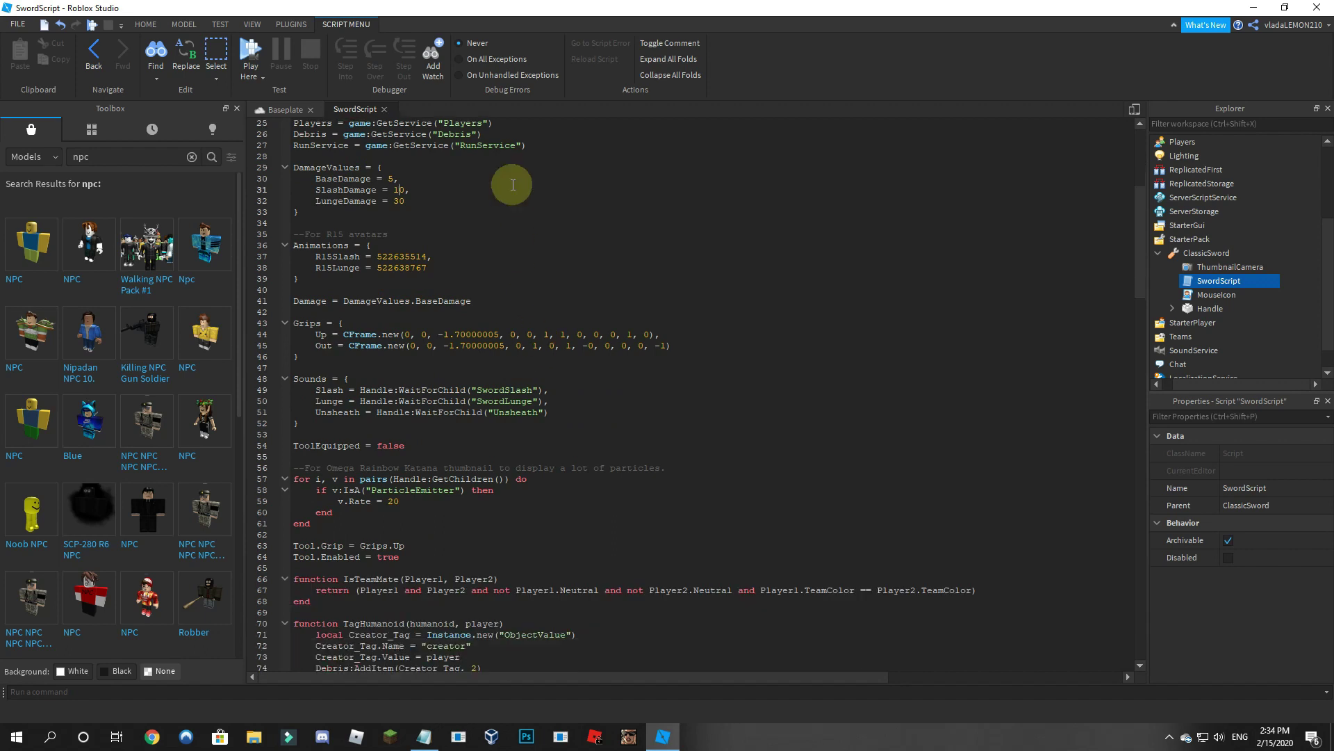
left_click(385, 111)
scroll(590, 337, "down", 5)
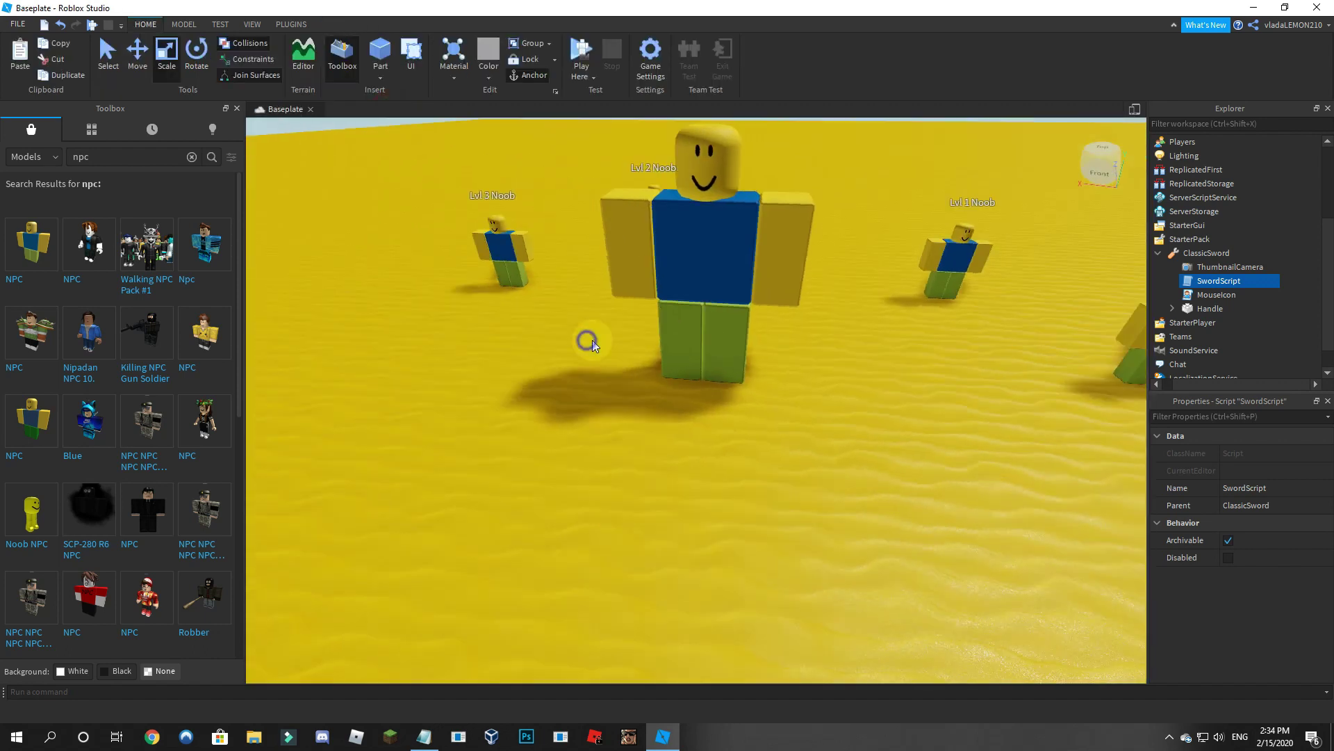
Step: Open the Load Character plugin with the desert and all the noobs in view
right_click_drag(707, 335, 528, 256)
scroll(666, 348, "down", 4)
scroll(666, 349, "up", 5)
scroll(665, 349, "down", 2)
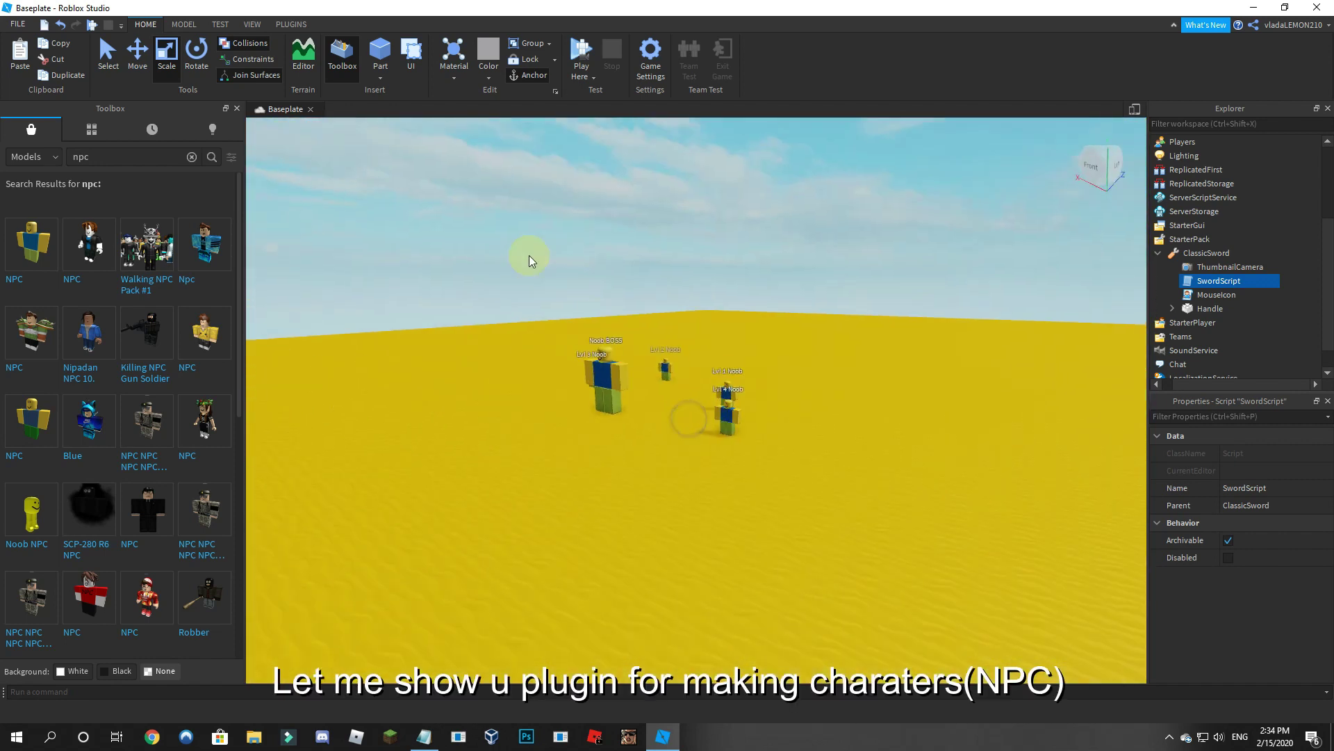
left_click(291, 25)
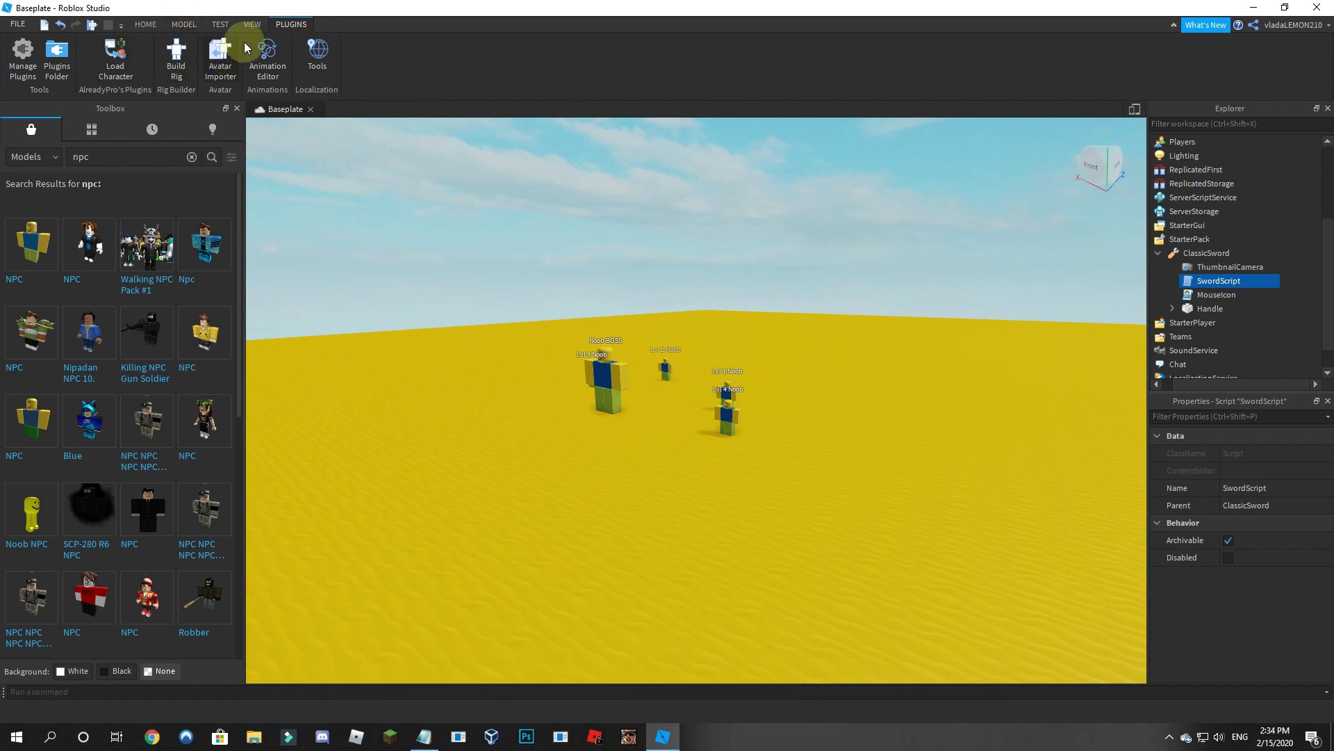
left_click(111, 54)
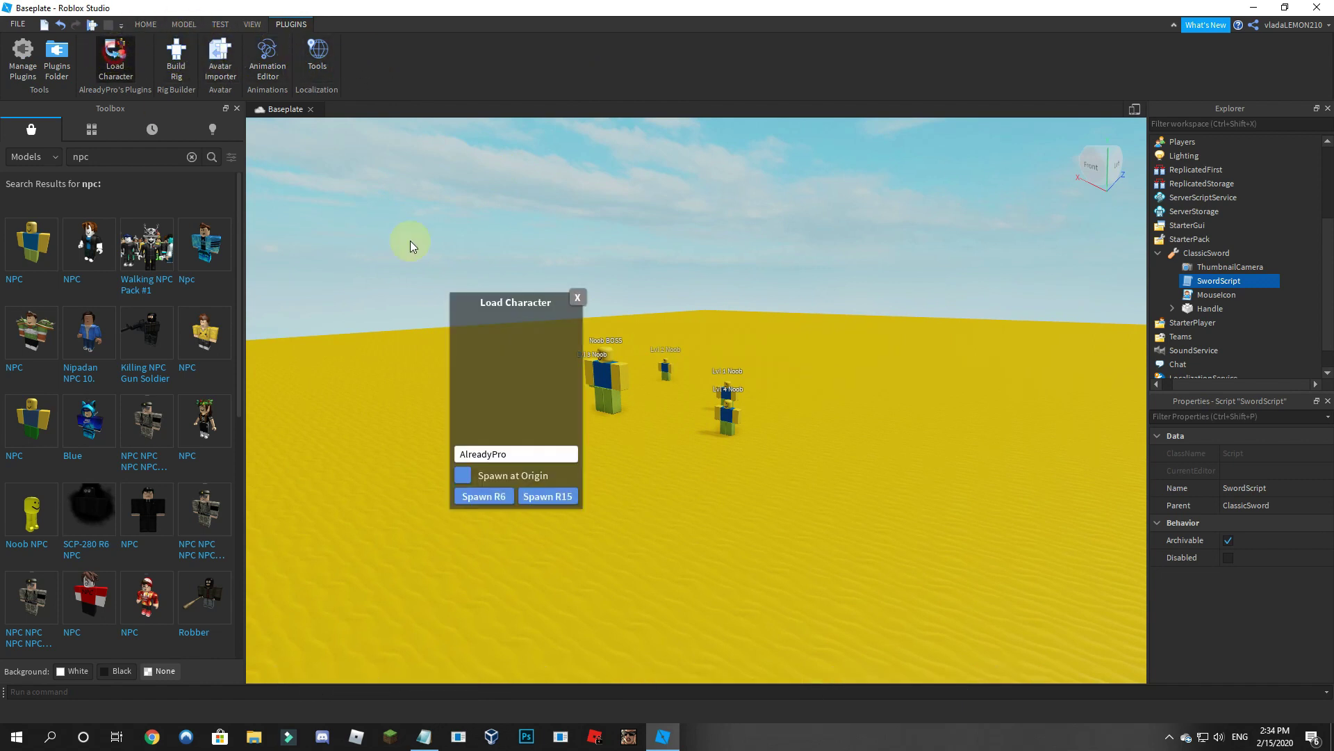
Step: Spawn an R6 character from the game creator's own username with Load Character, view it from the front and delete it
left_click_drag(512, 301, 738, 286)
left_click(739, 431)
key("ctrl+a")
type("vla")
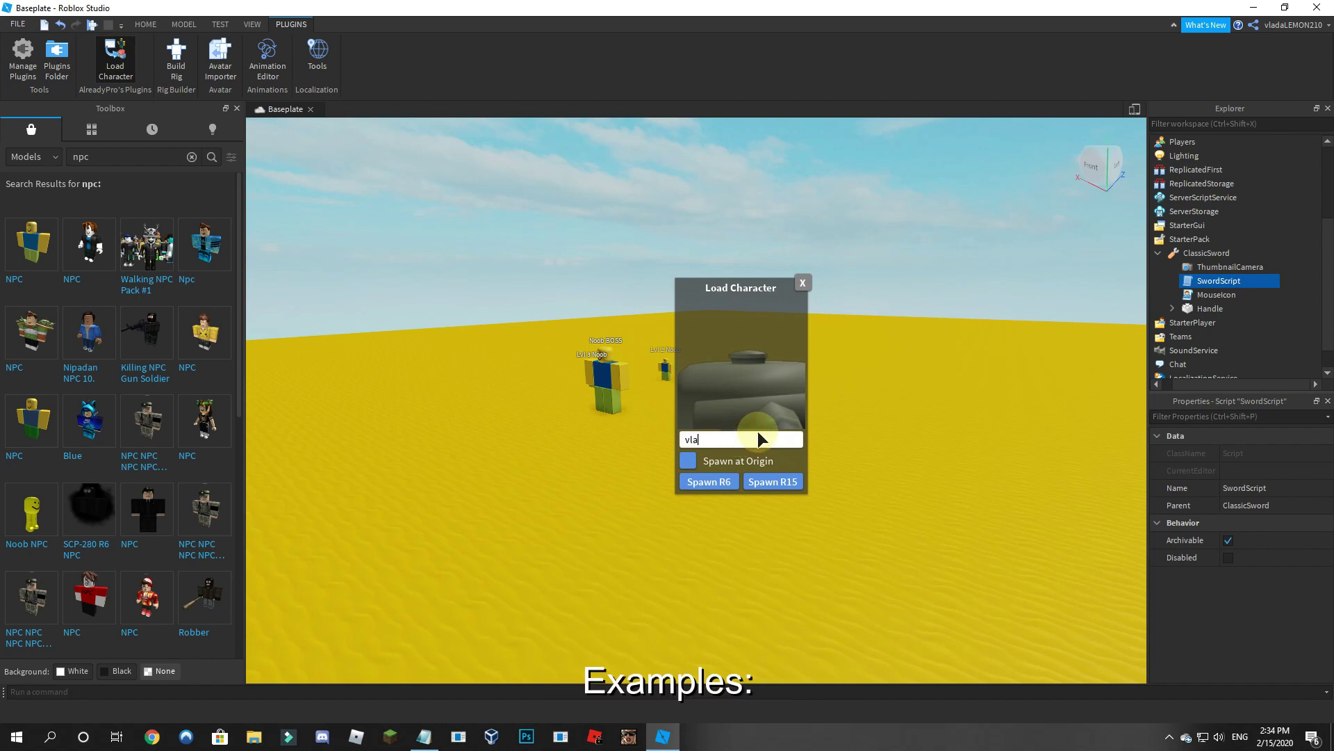
type("daLEMON210")
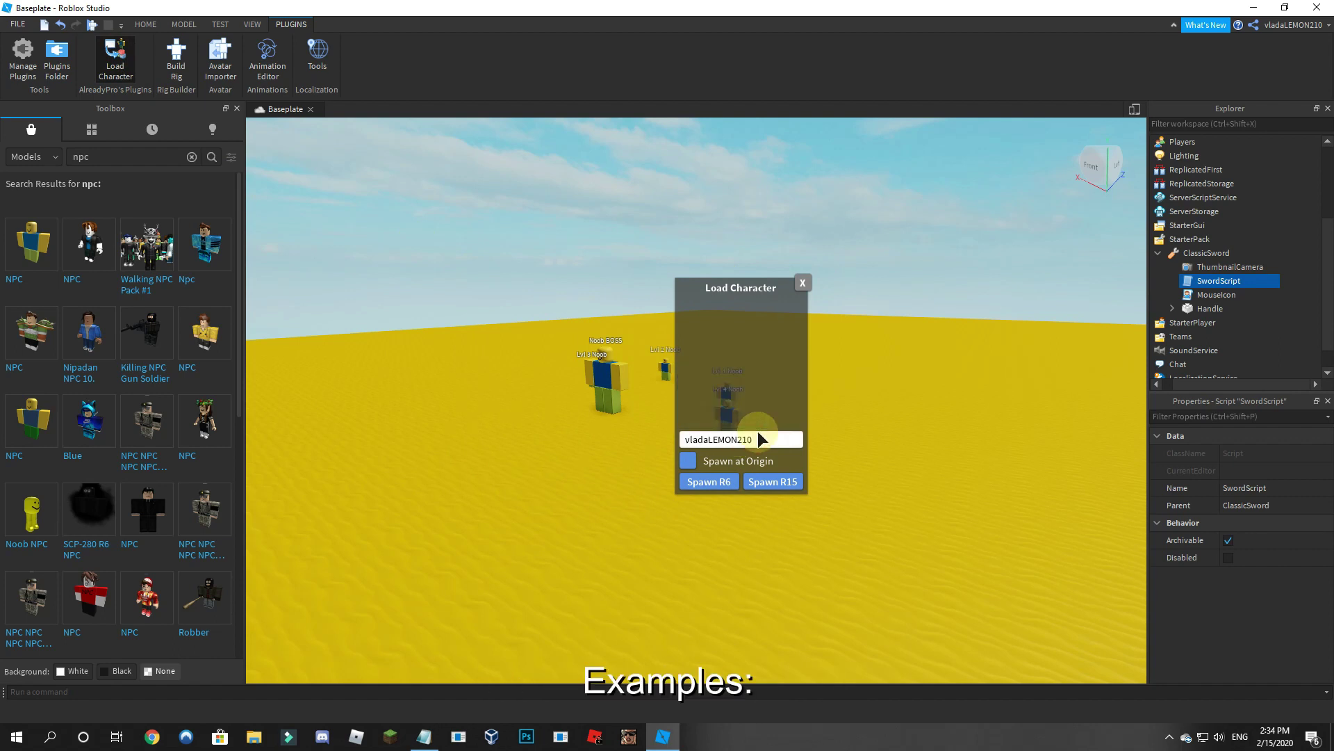
left_click(711, 481)
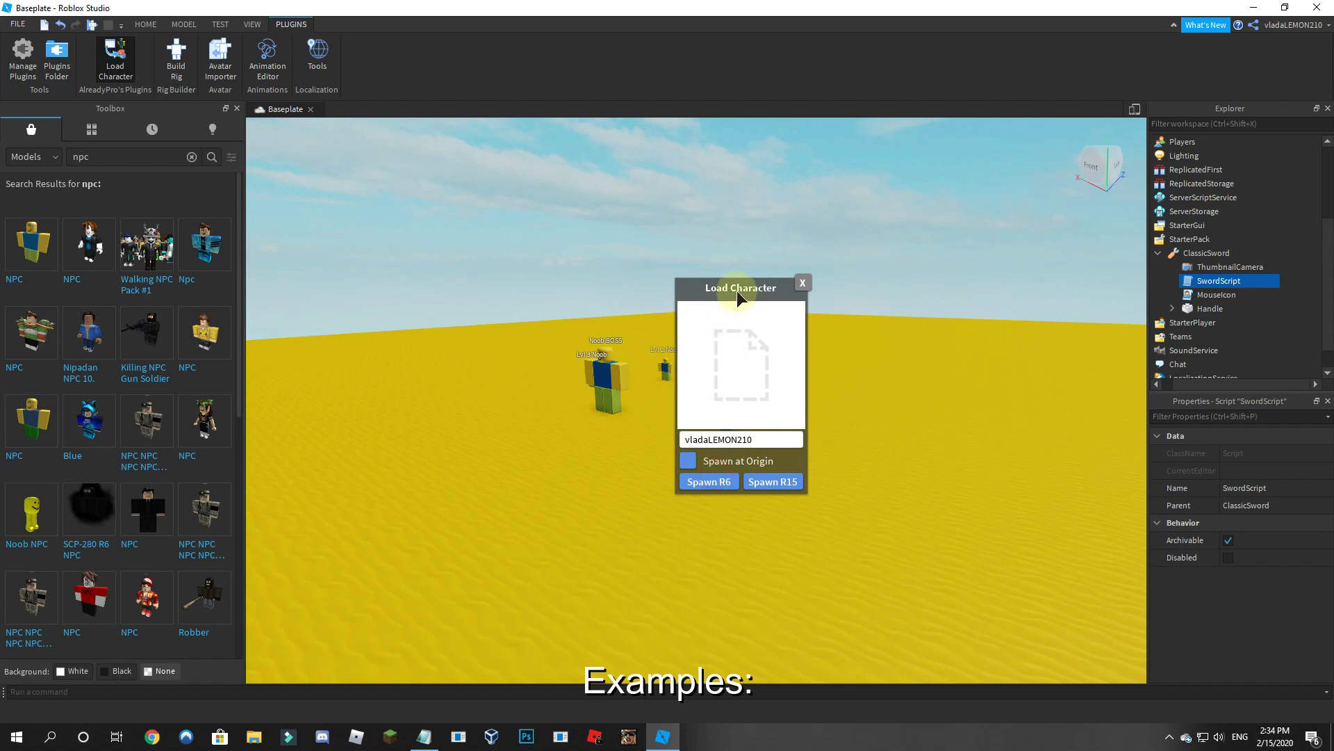
left_click_drag(726, 286, 953, 361)
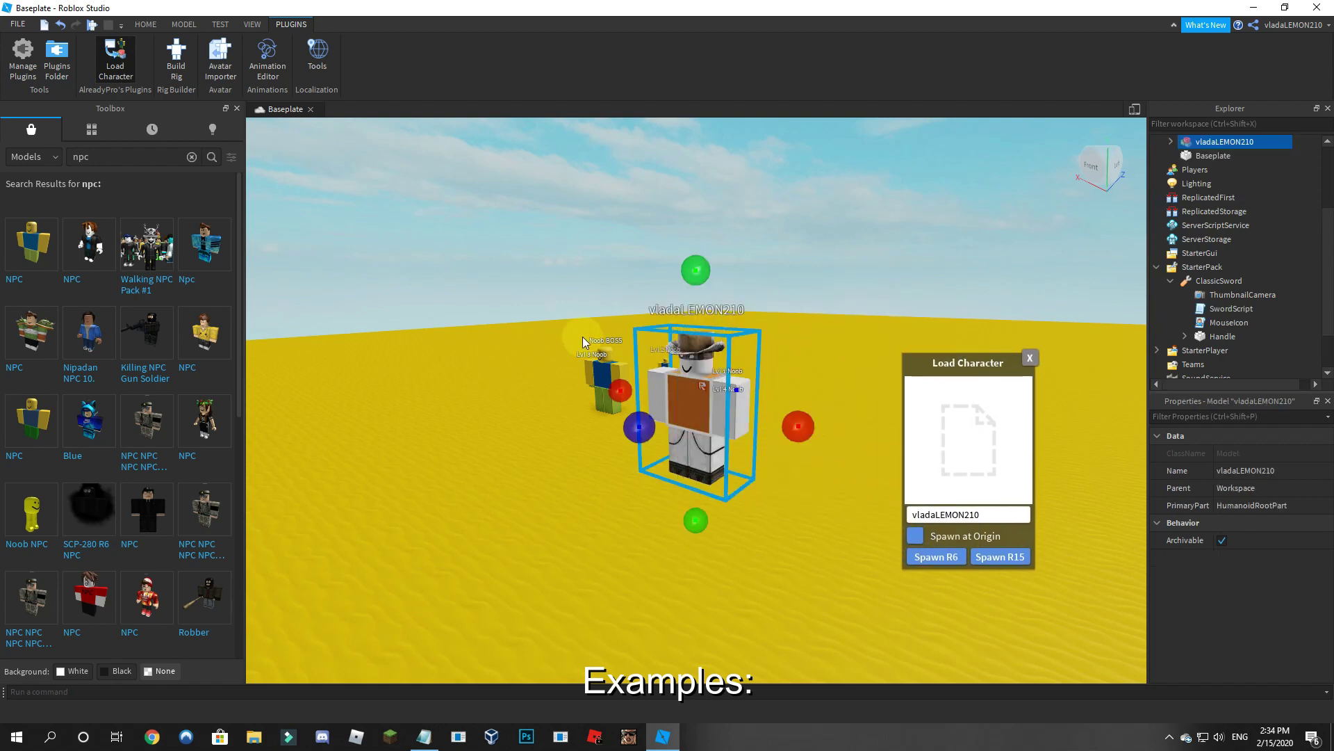
right_click_drag(765, 332, 691, 353)
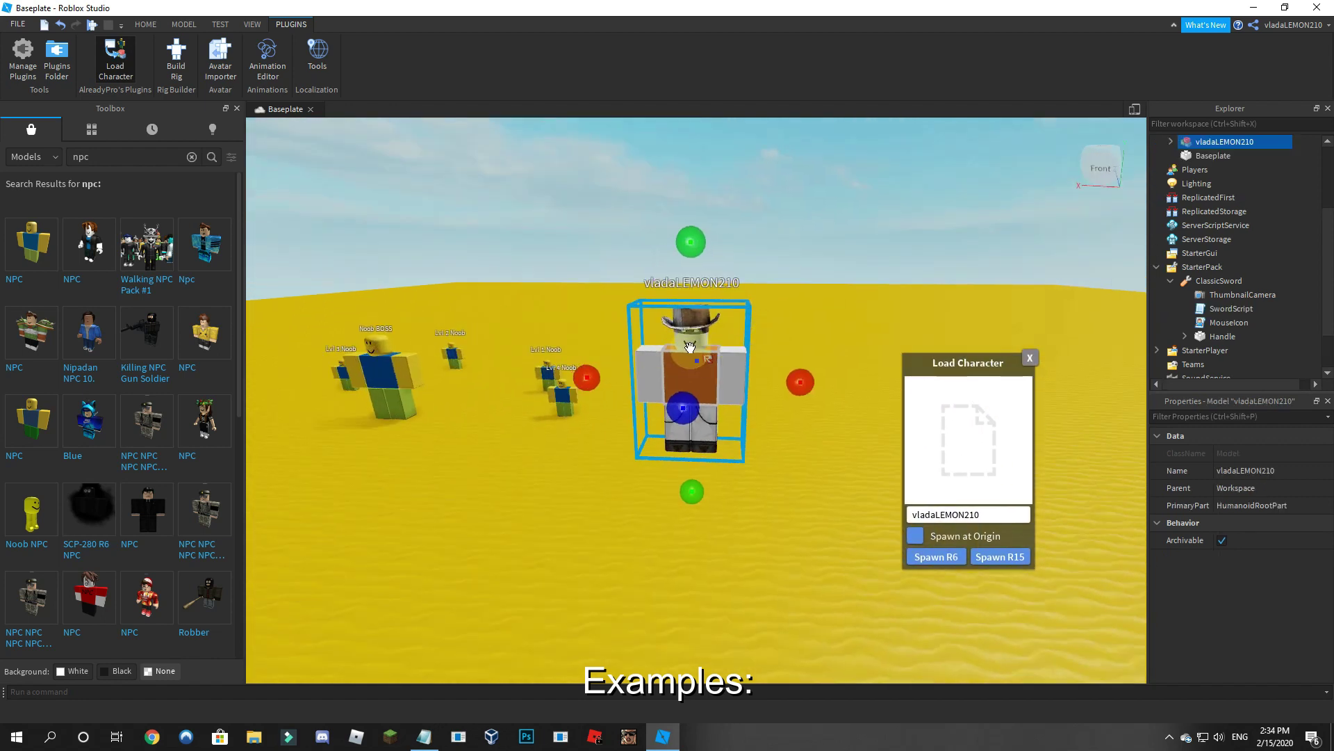
key("Delete")
Step: Spawn the R6 character of mrflimflam with Load Character, view it from several sides and delete it
double_click(997, 516)
type("m")
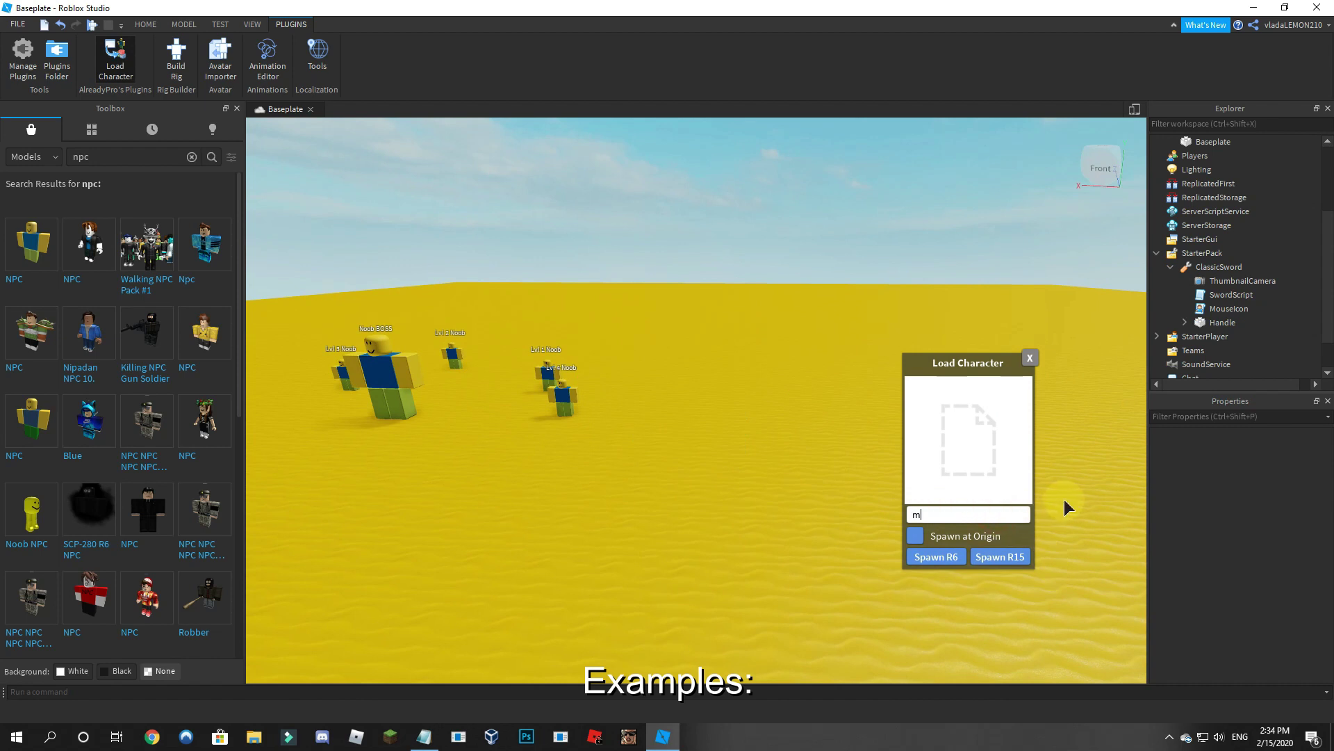
type("rflimflam")
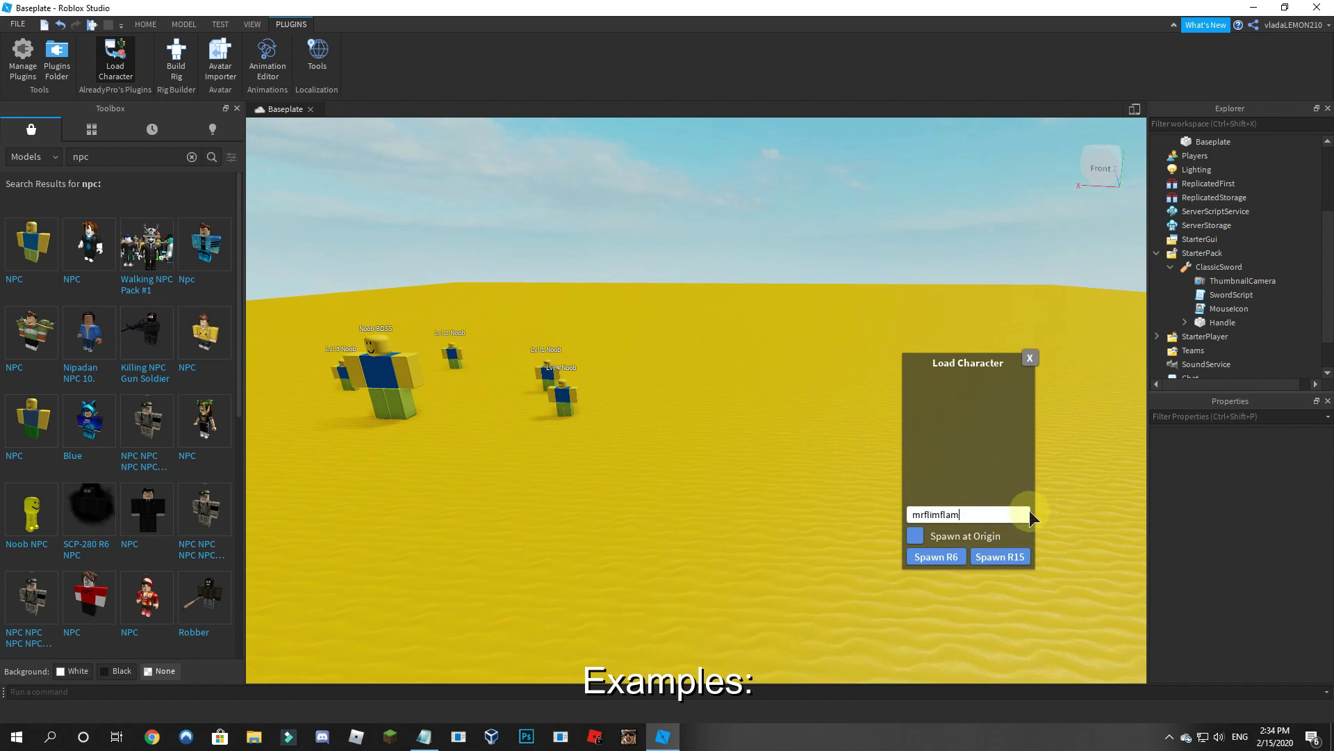
left_click(936, 562)
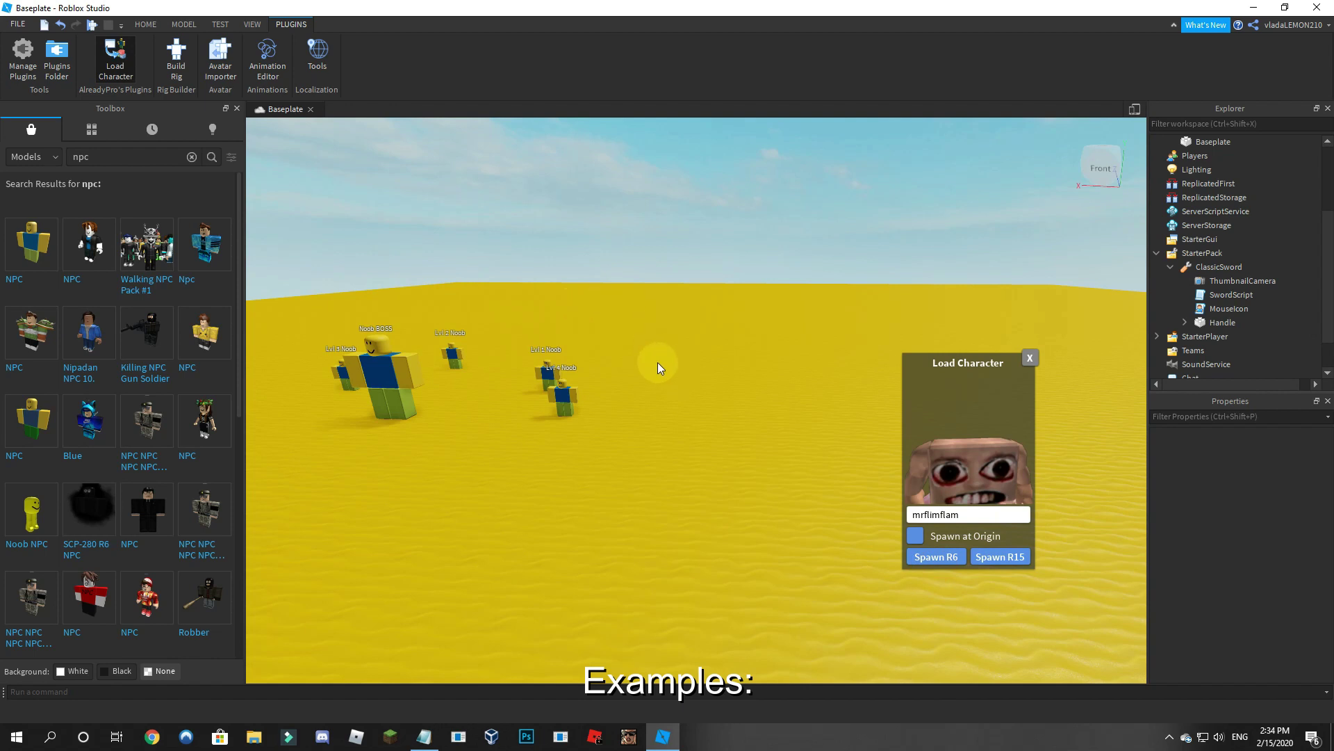
right_click_drag(738, 371, 739, 372)
scroll(740, 372, "up", 2)
scroll(740, 372, "up", 2)
scroll(740, 373, "down", 3)
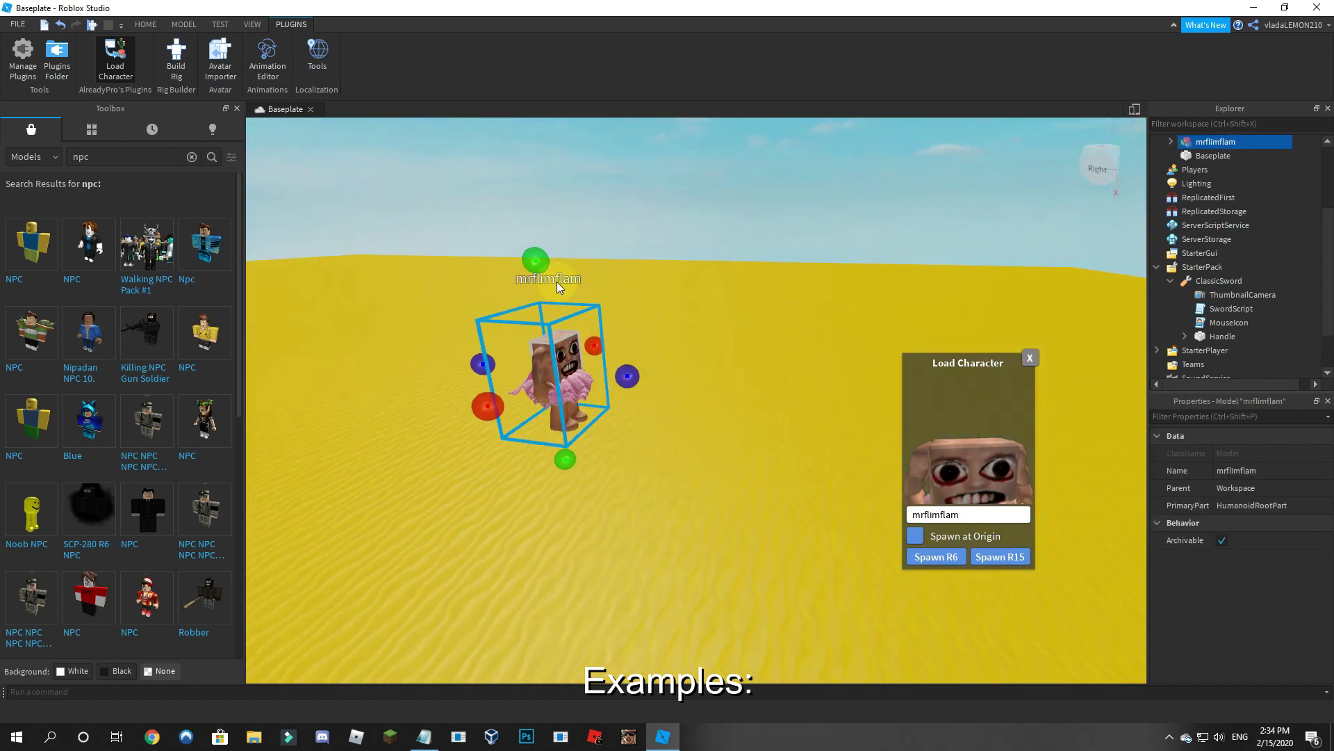
right_click_drag(586, 374, 662, 397)
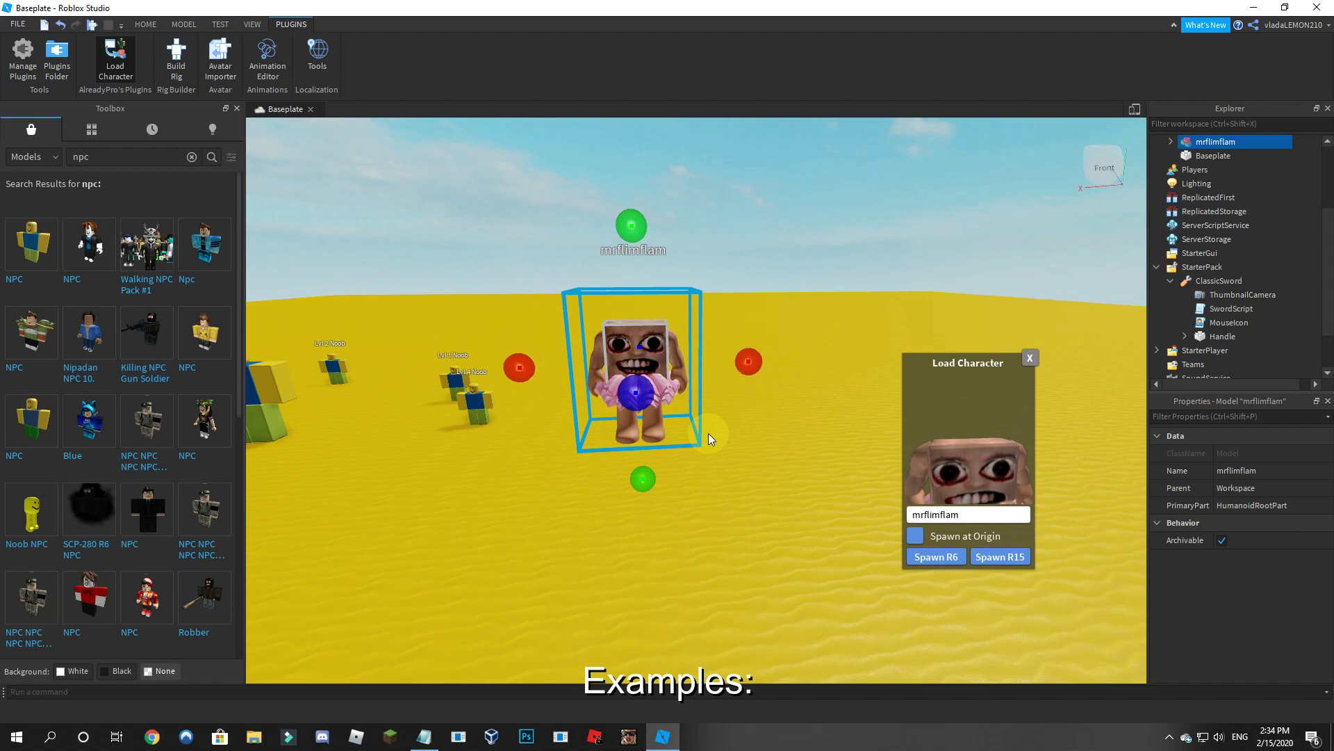
key("Delete")
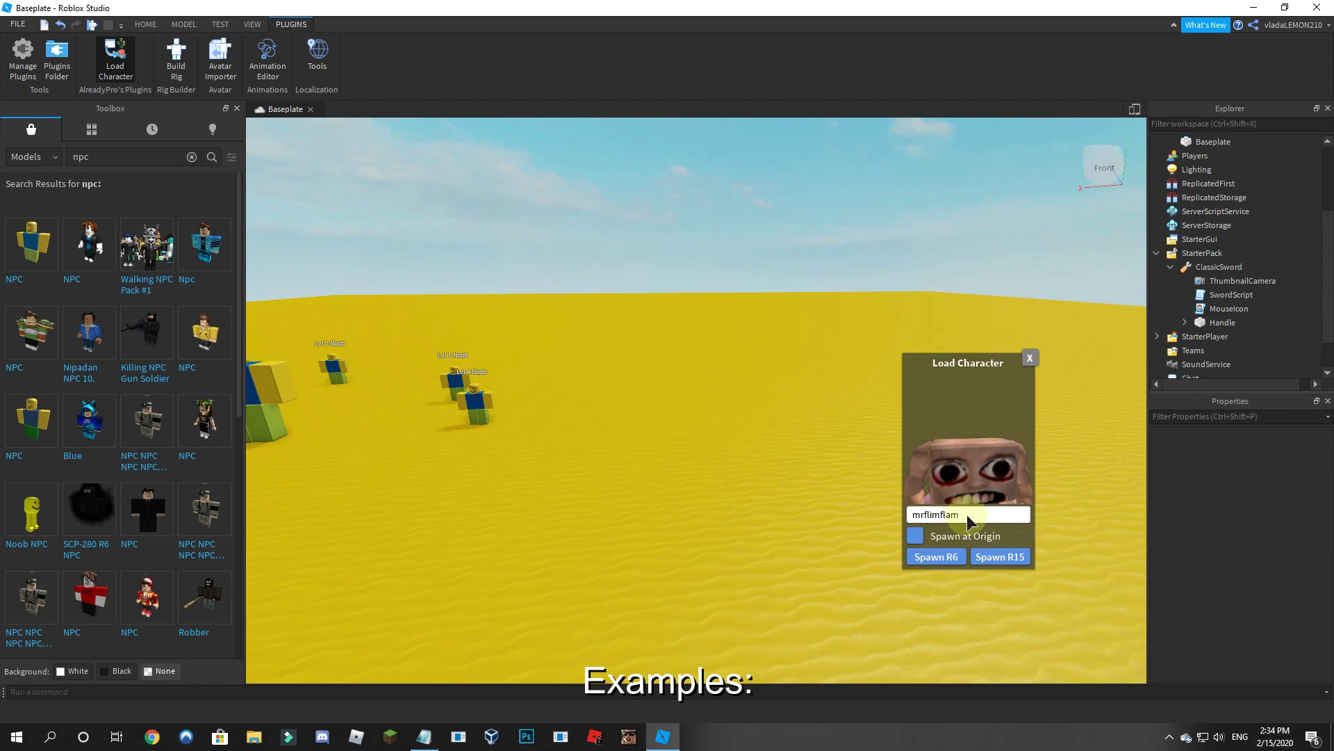
Step: Enter another player's username in Load Character and spawn that player's avatar as an R6 character
double_click(967, 515)
type("vlada")
key("BackSpace")
key("BackSpace")
key("BackSpace")
key("BackSpace")
key("BackSpace")
type("veljkolemon")
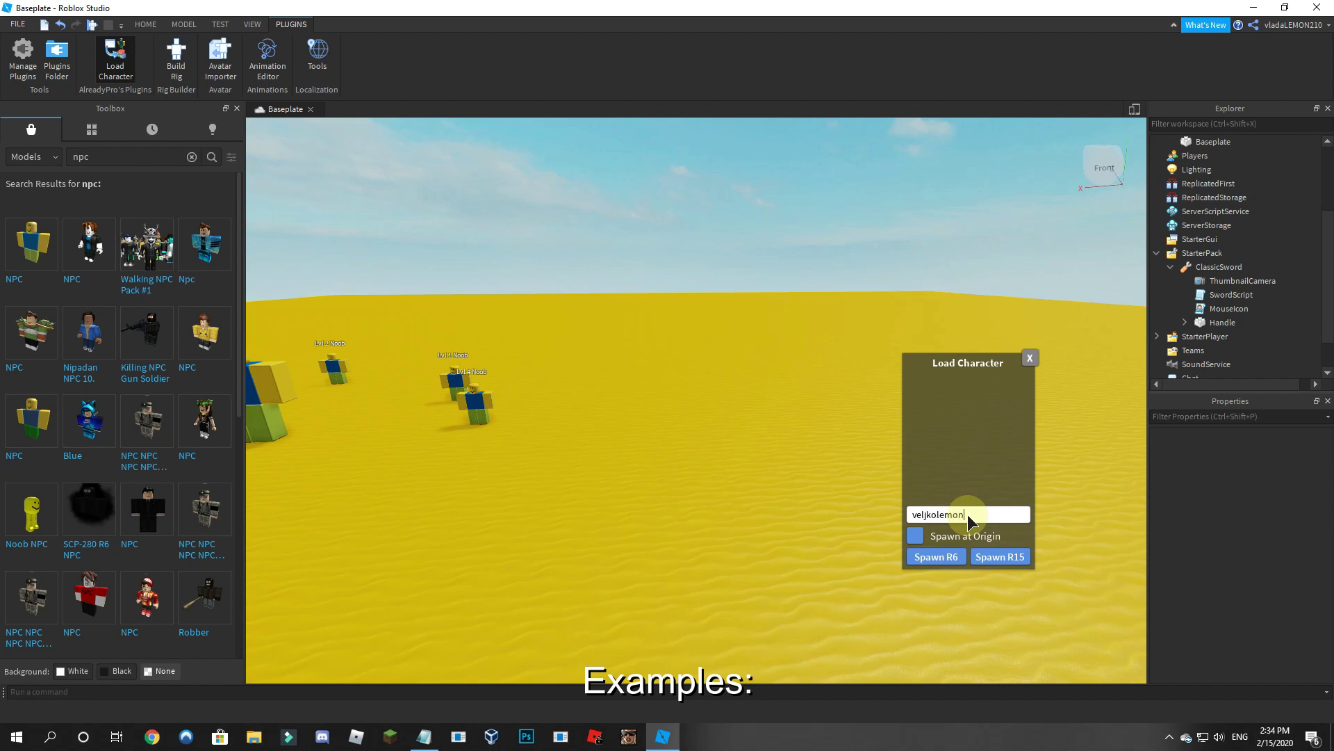
type("420")
left_click(956, 554)
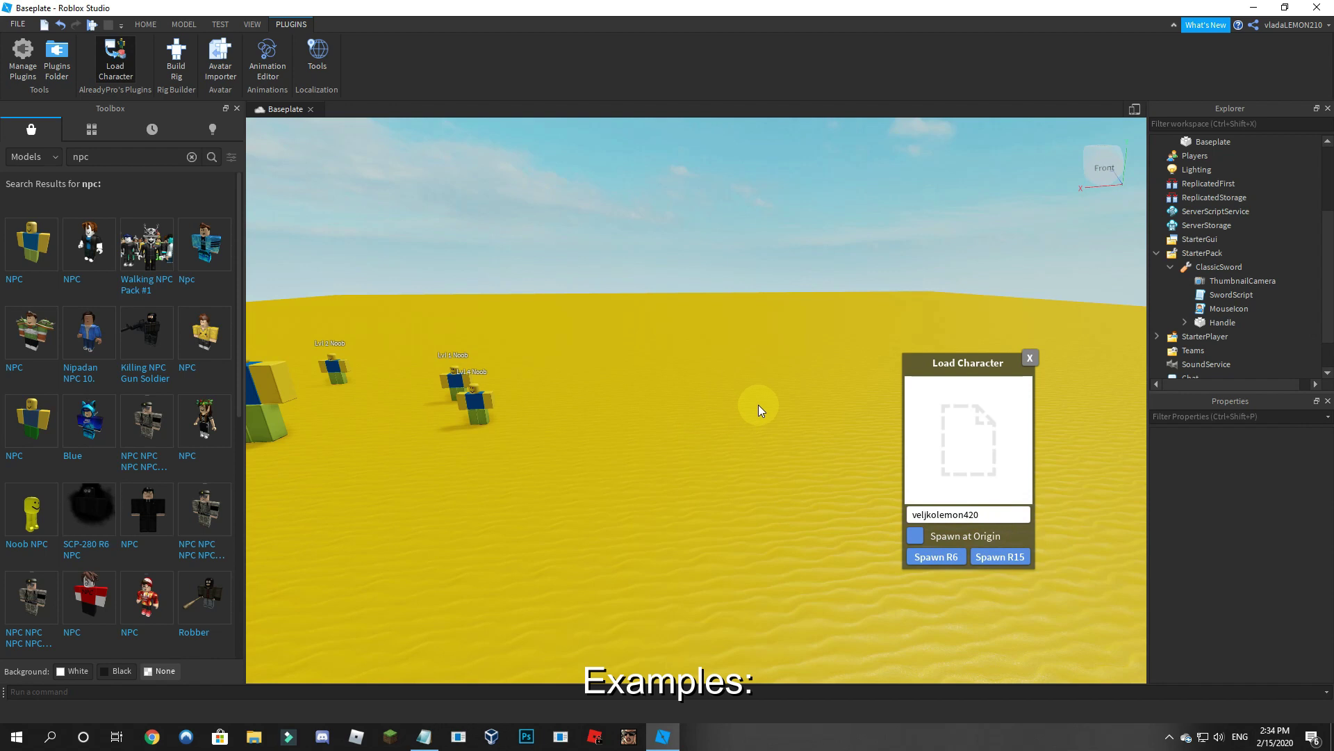
Step: View the spawned R6 character from the front and close up, and delete it from the workspace
right_click_drag(775, 403, 688, 417)
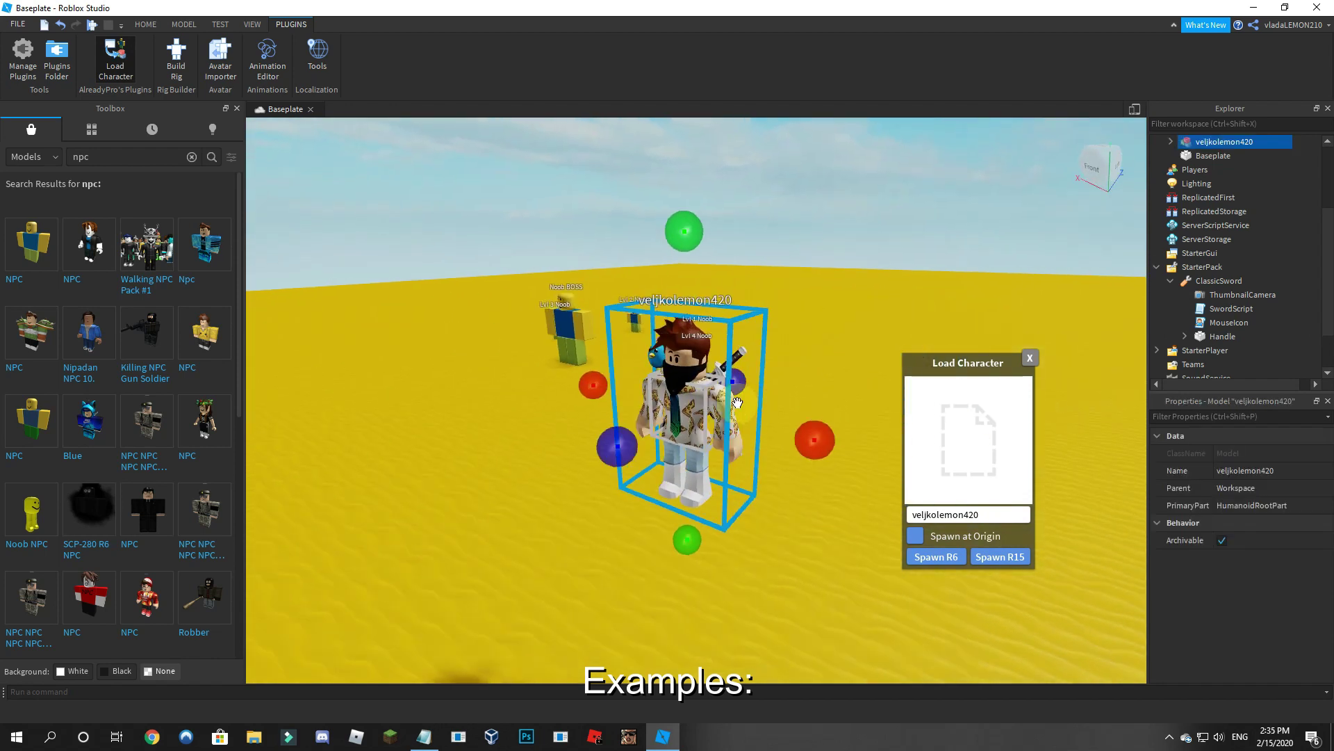
type("420")
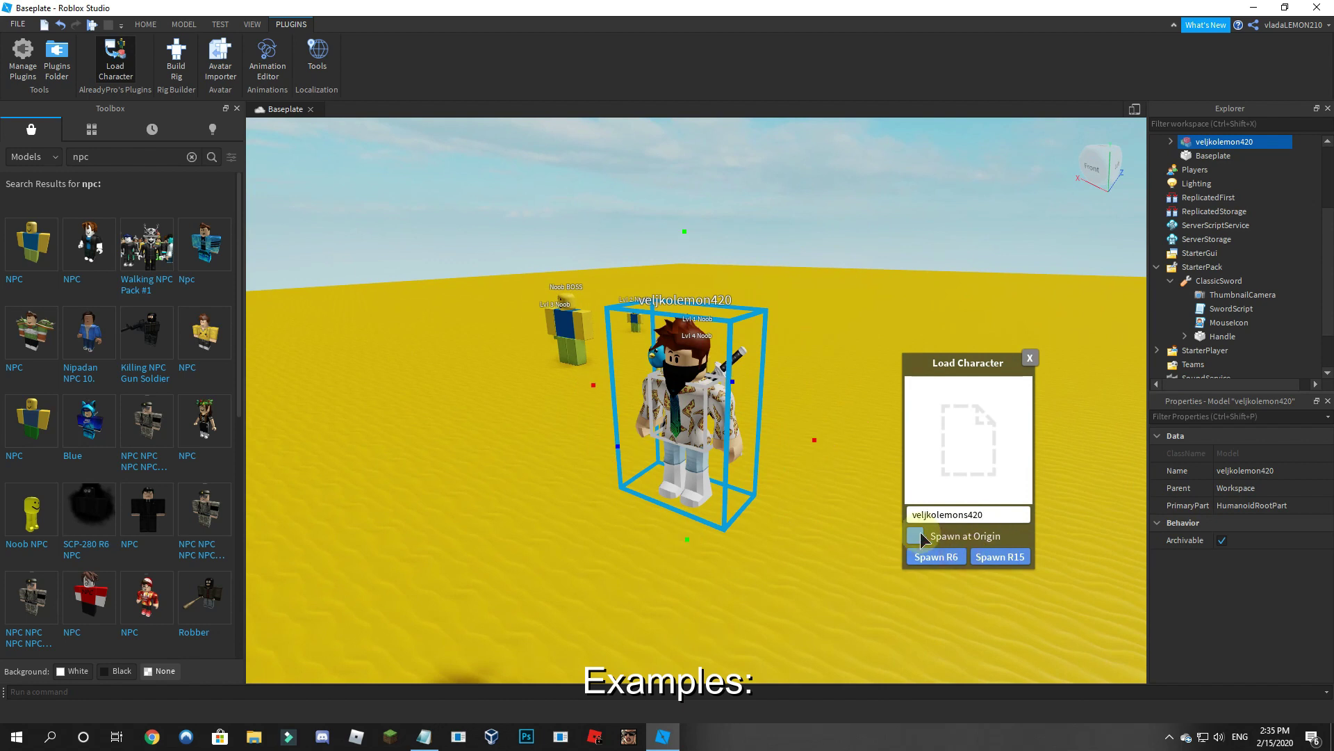
scroll(736, 415, "down", 2)
right_click_drag(731, 413, 715, 408)
scroll(715, 408, "up", 3)
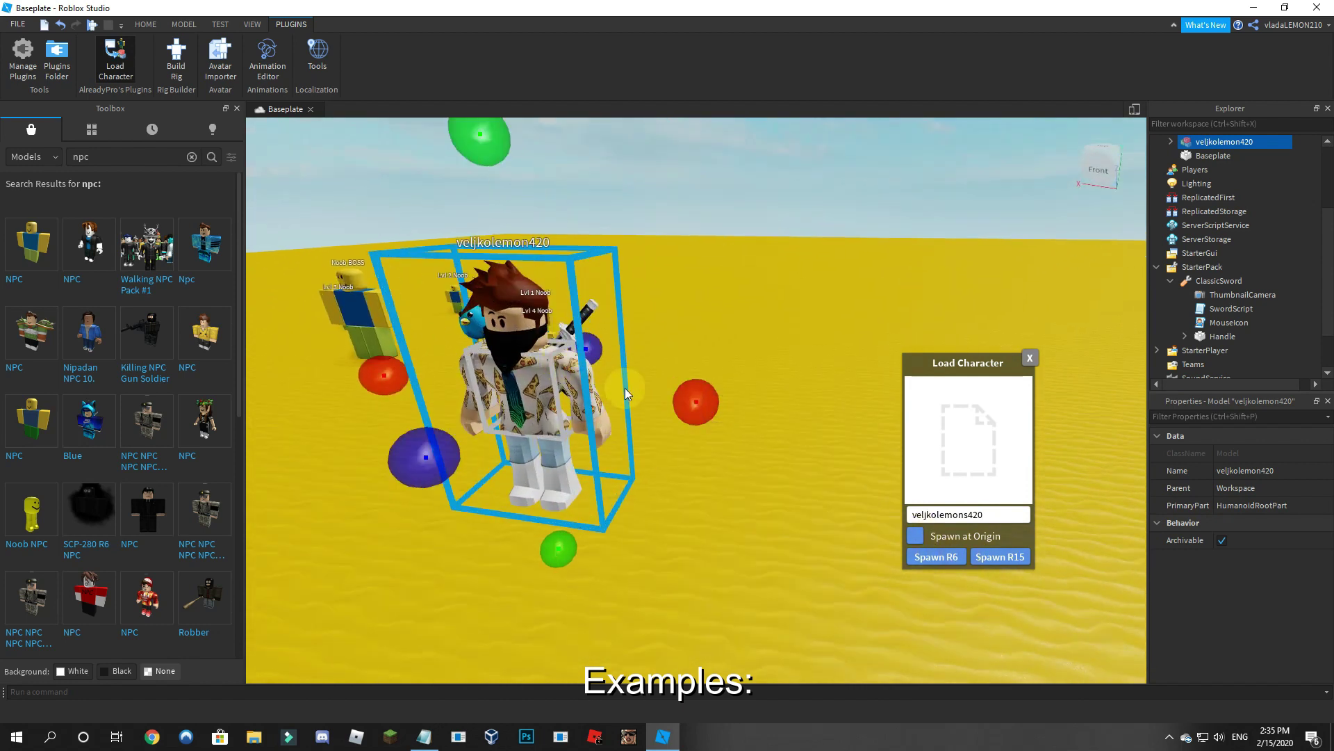
key("Delete")
left_click(987, 514)
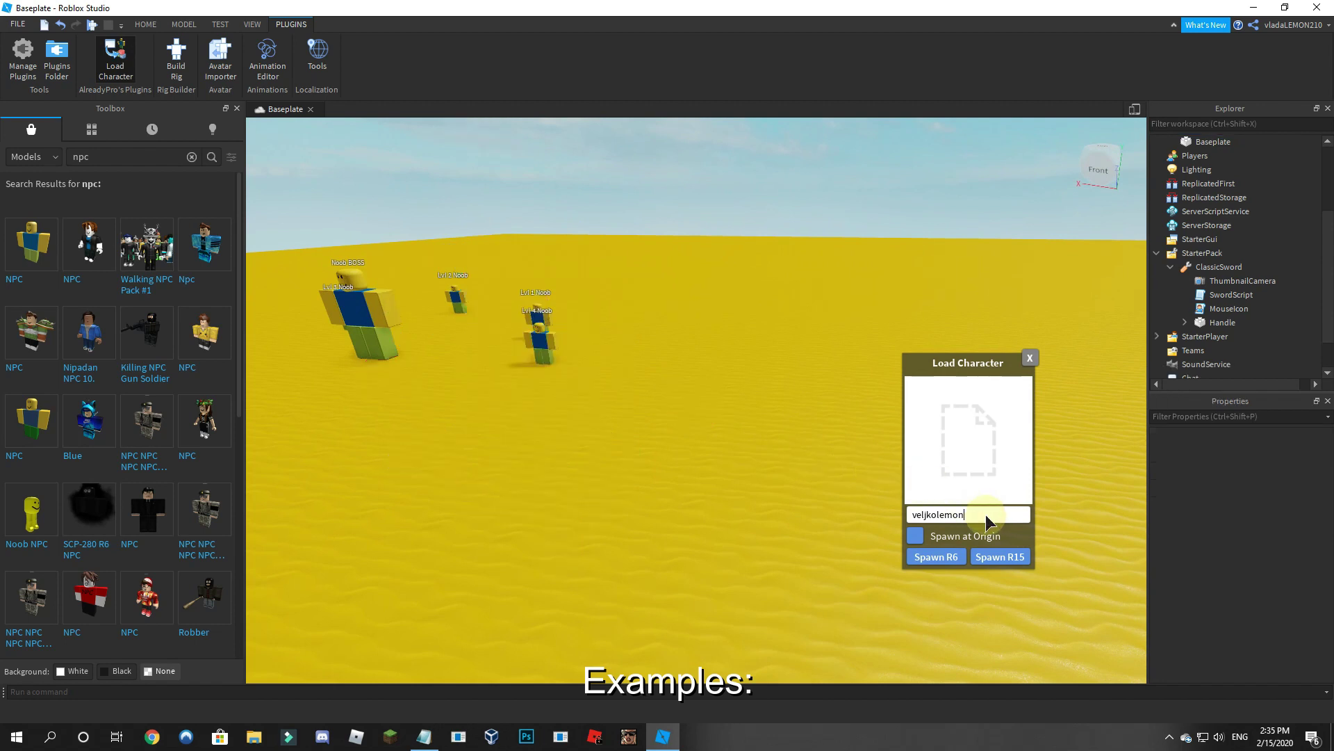
Step: Close the Load Character plugin window, keeping the noobs on the desert in view
scroll(810, 459, "down", 1)
right_click_drag(810, 457, 694, 369)
scroll(799, 459, "down", 2)
key("a")
key("w")
key("w")
key("s")
left_click(1032, 358)
key("s")
key("w")
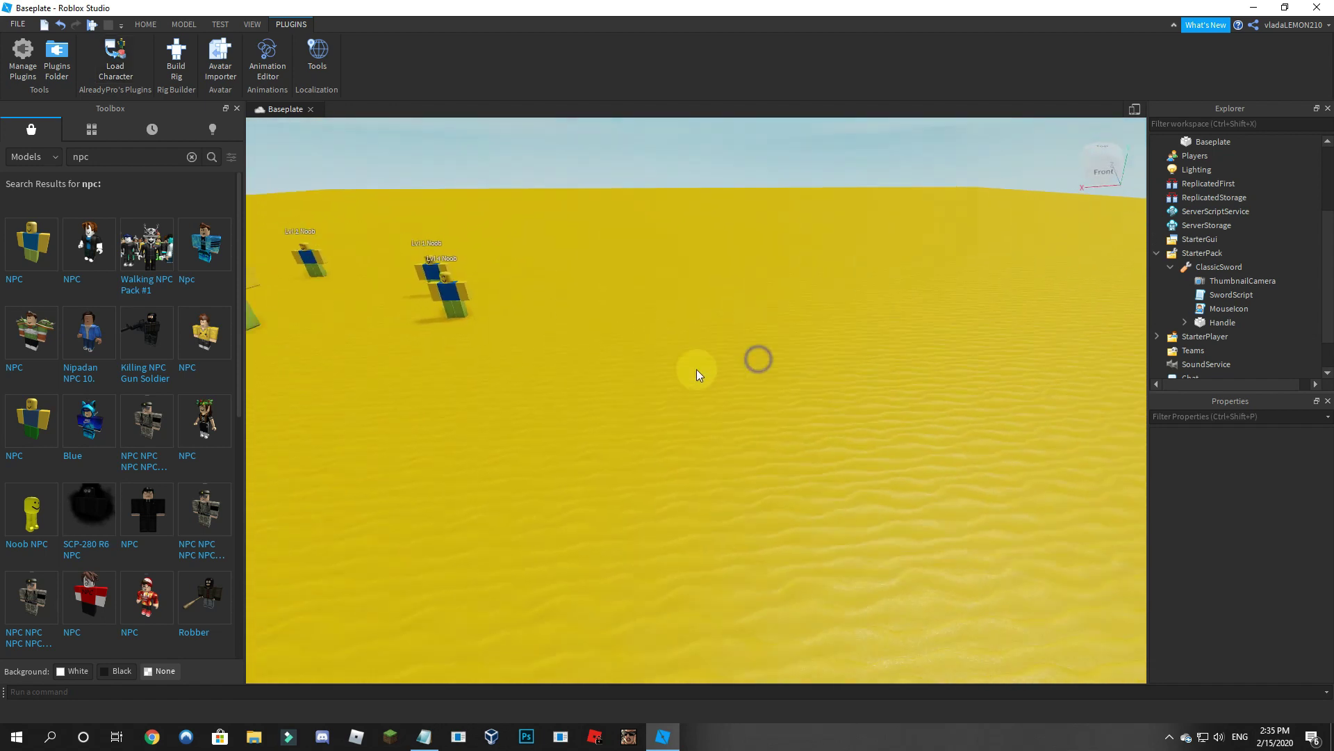
Step: Reopen the Load Character plugin and select all the noob models in the workspace
left_click(115, 59)
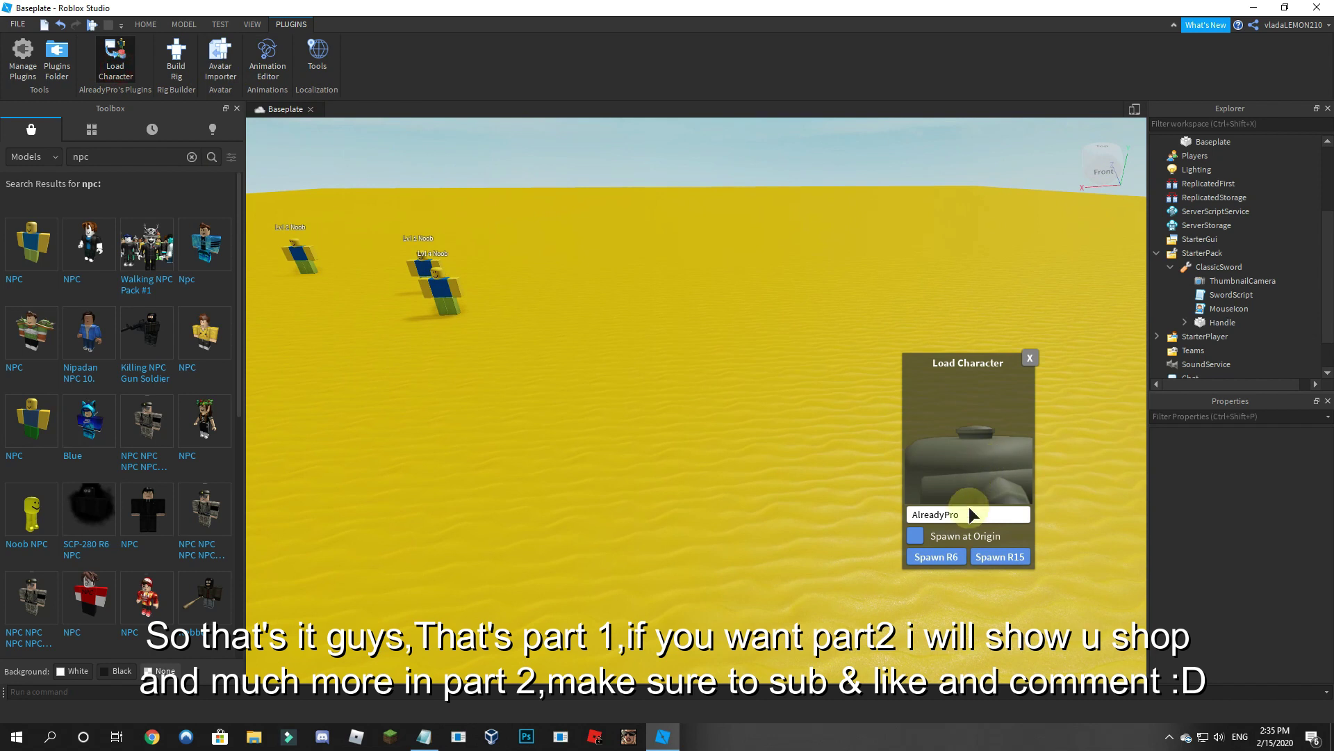
key("ctrl+a")
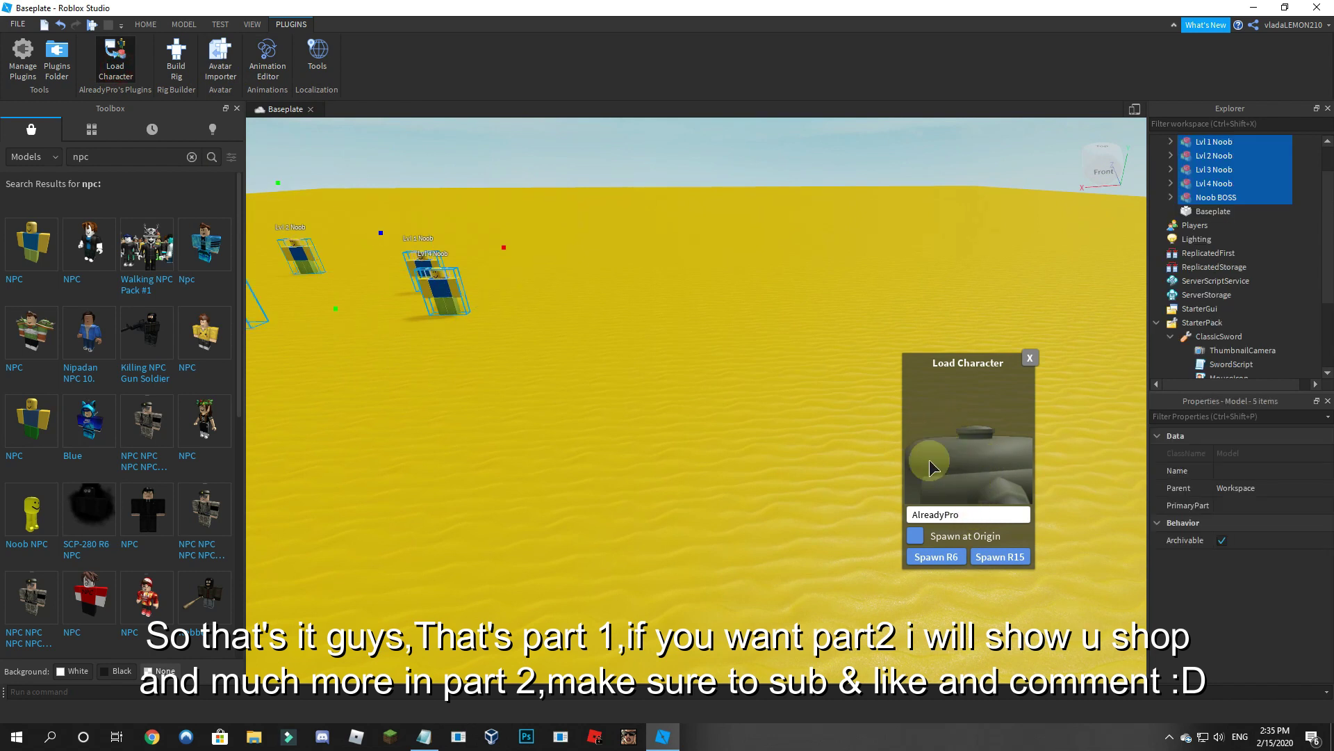